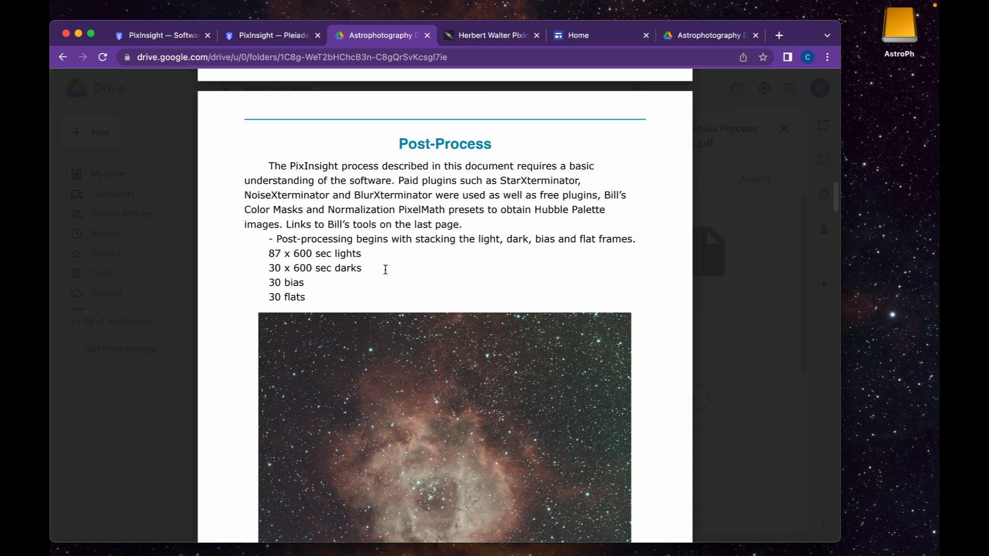
# Scroll the process document preview down to page 4's numbered steps and R and G channel images
pyautogui.scroll(-2, 386, 270)
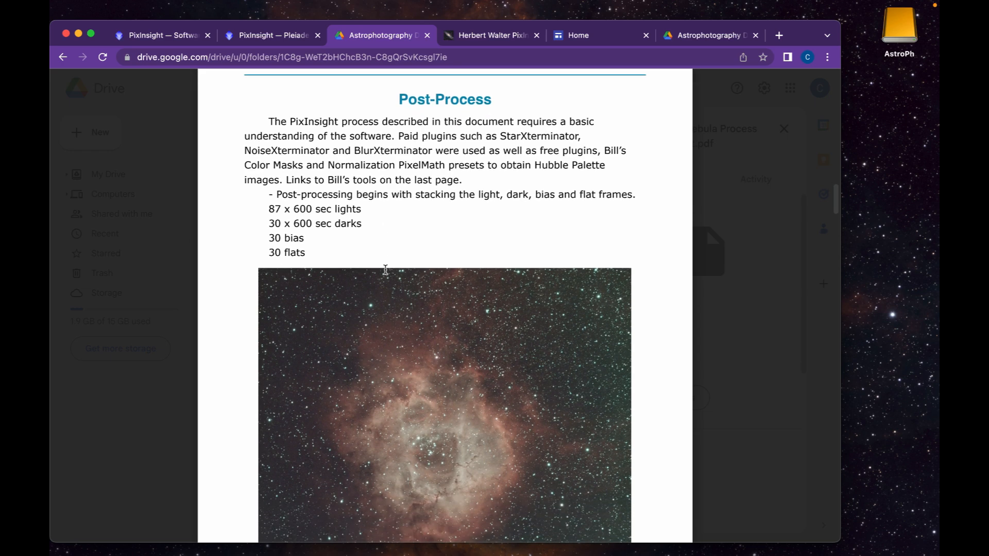
pyautogui.scroll(-10, 385, 270)
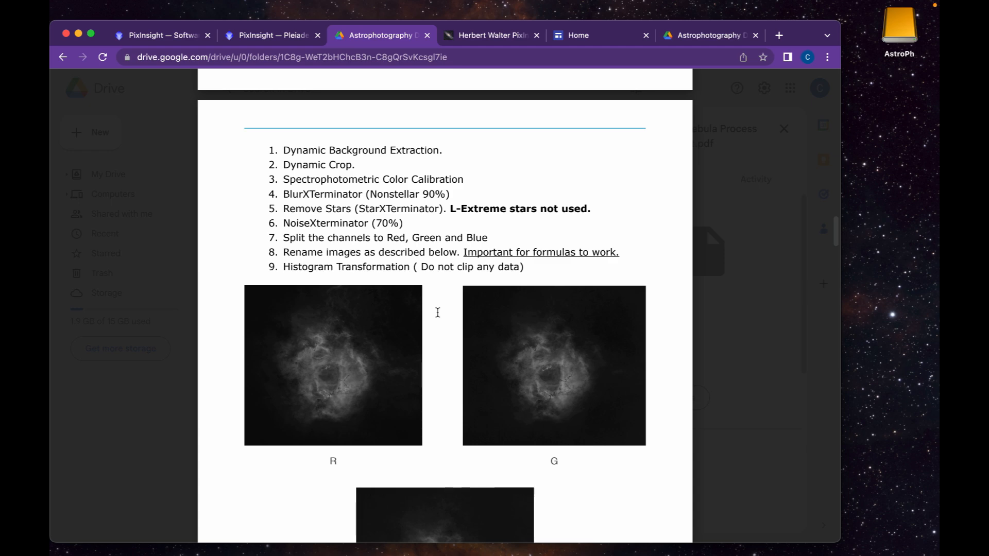
# Browse the PDF through pages 5–8 and page 1, returning to page 3's Post-Process section
pyautogui.scroll(-8, 437, 312)
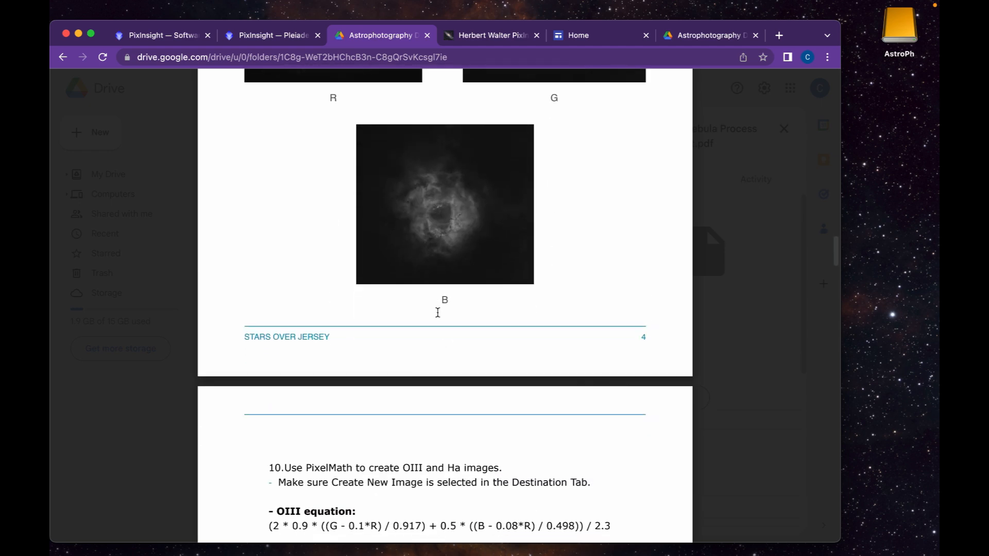
pyautogui.scroll(-12, 437, 313)
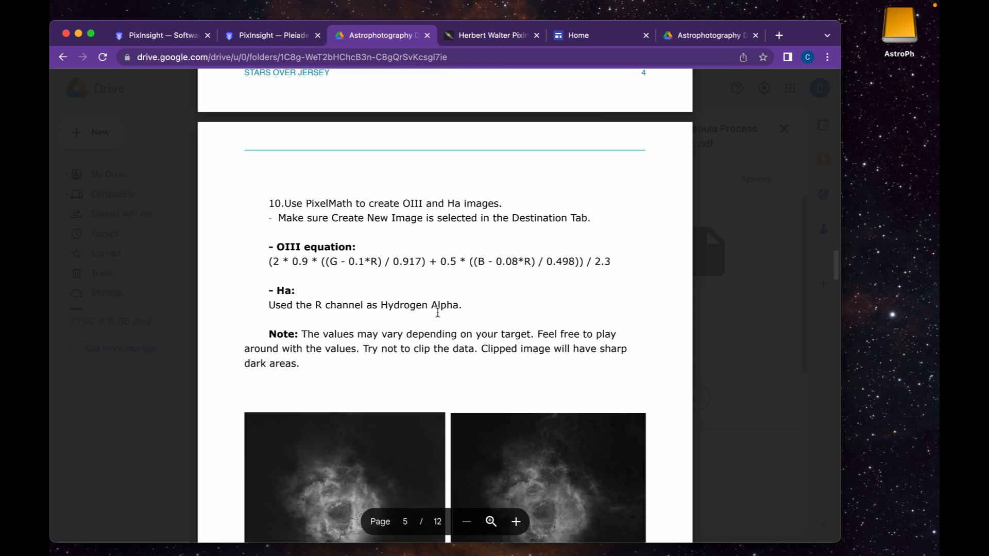
pyautogui.scroll(-15, 437, 312)
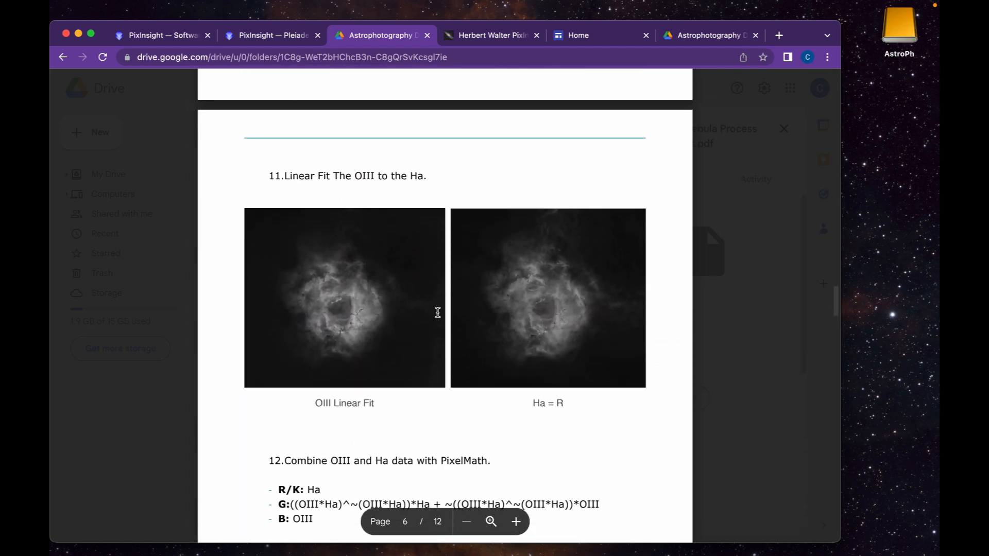
pyautogui.scroll(-15, 438, 312)
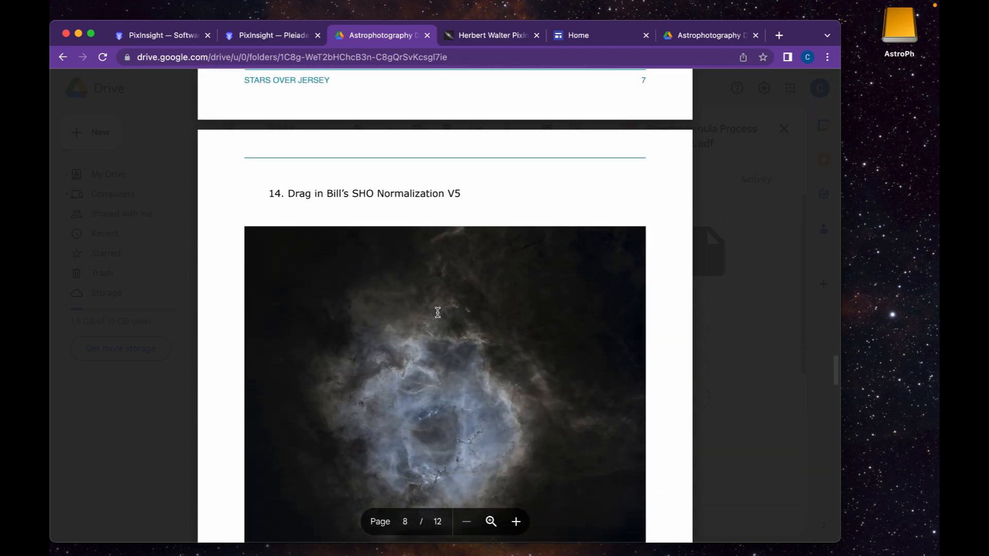
pyautogui.scroll(20, 437, 313)
pyautogui.scroll(20, 438, 313)
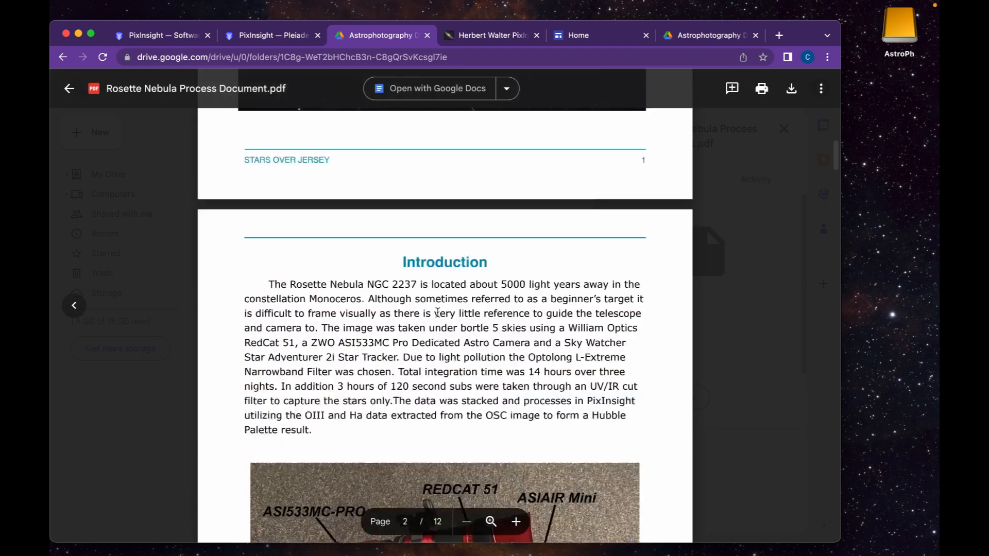
pyautogui.scroll(-10, 437, 313)
pyautogui.scroll(7, 438, 313)
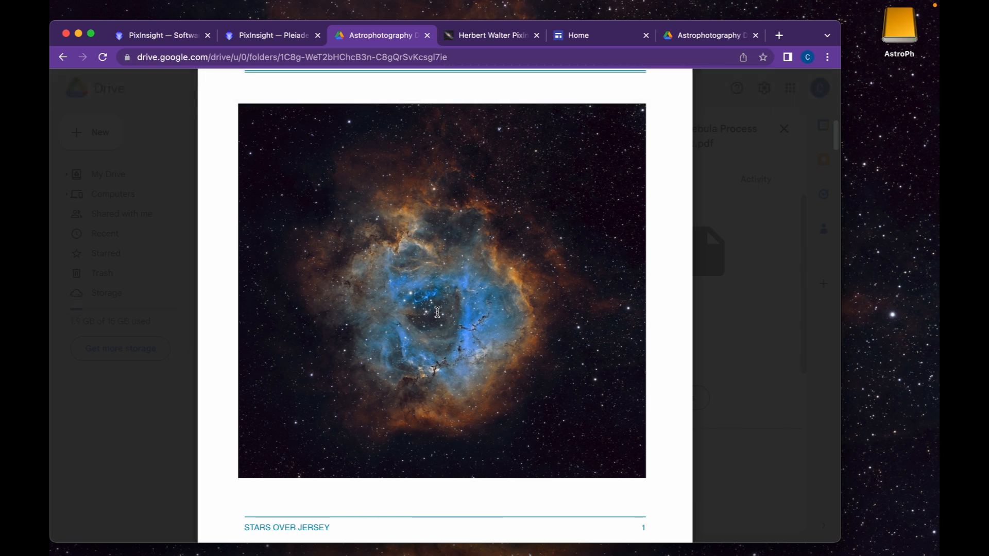
pyautogui.scroll(-15, 437, 313)
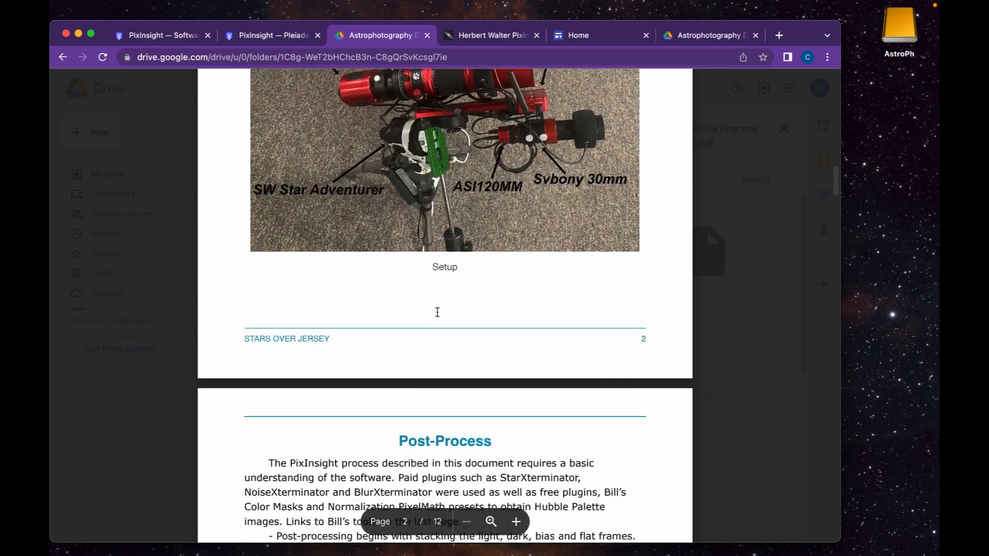
pyautogui.scroll(-6, 437, 313)
pyautogui.scroll(9, 437, 313)
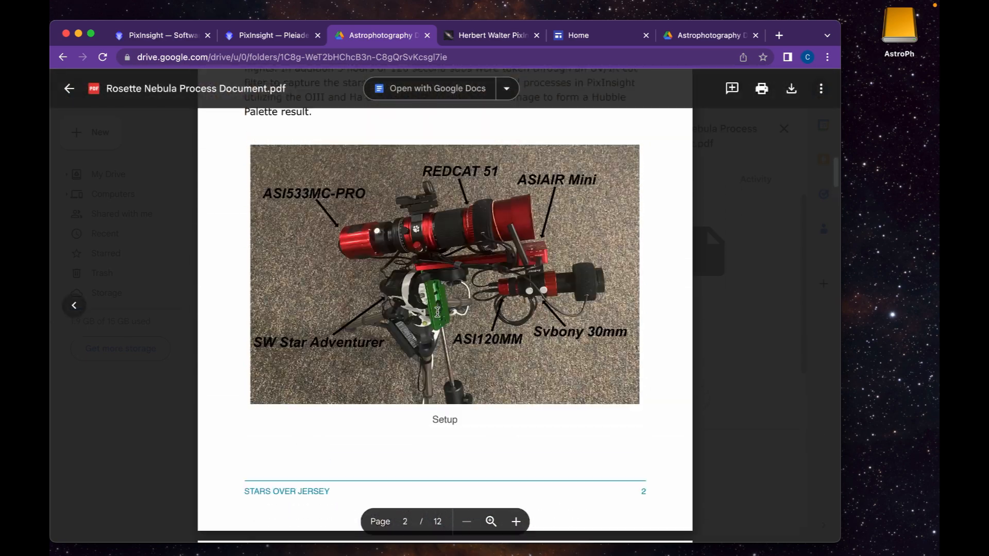
pyautogui.scroll(5, 438, 313)
pyautogui.scroll(-11, 438, 313)
pyautogui.scroll(-12, 437, 313)
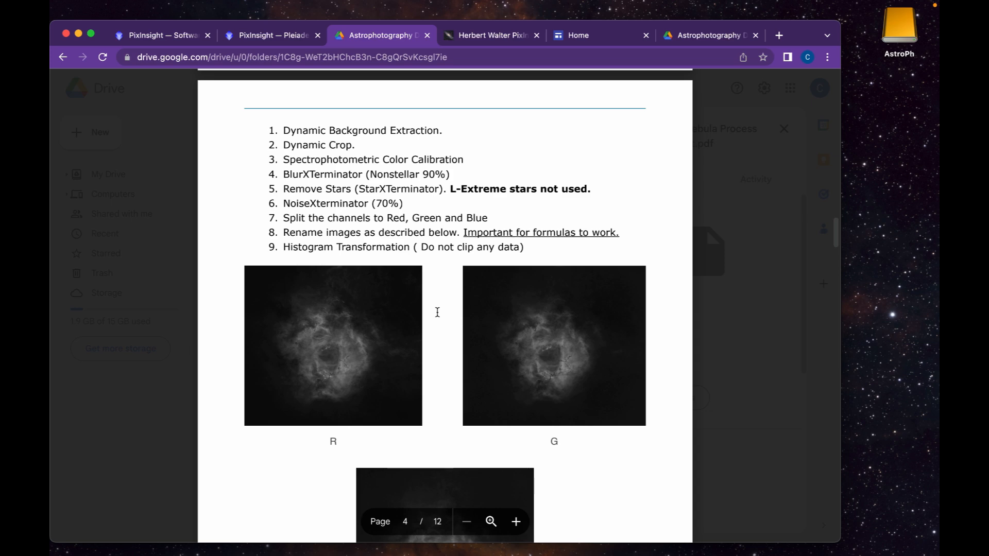
pyautogui.scroll(10, 437, 312)
pyautogui.scroll(-8, 403, 293)
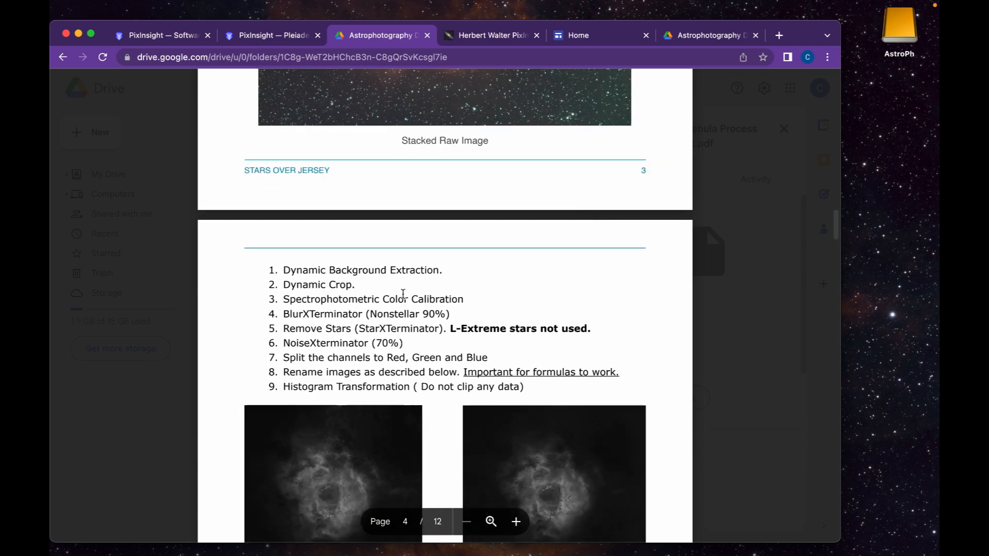
pyautogui.scroll(-3, 403, 293)
pyautogui.scroll(-1, 403, 294)
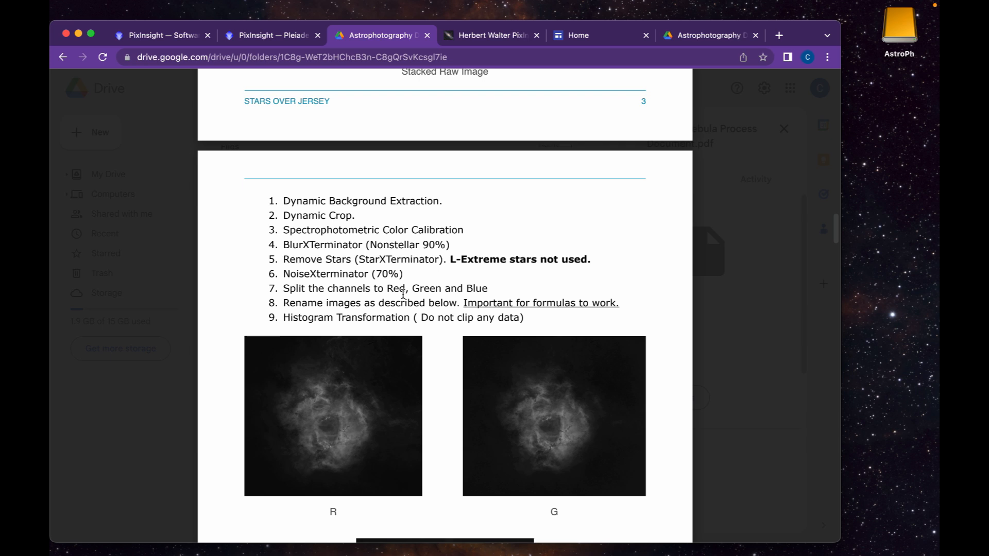
pyautogui.scroll(10, 403, 294)
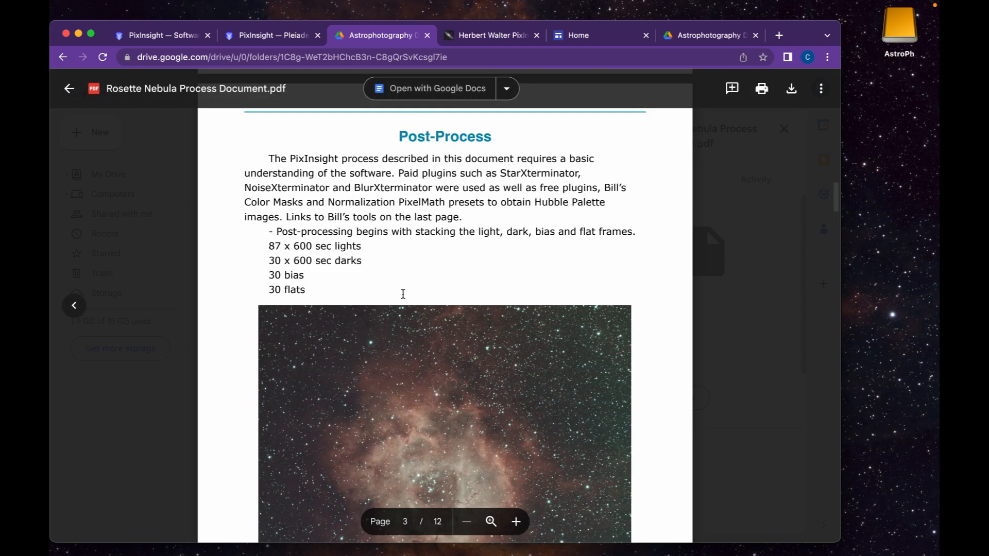
pyautogui.scroll(2, 403, 294)
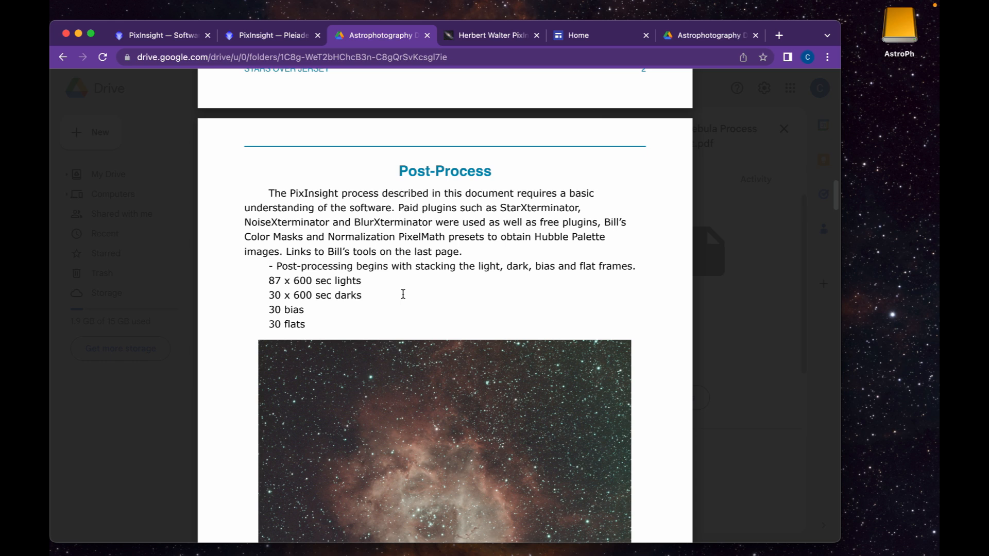
# Bring PixInsight to the front, leaving the PDF on its Post-Process page
pyautogui.scroll(2, 403, 294)
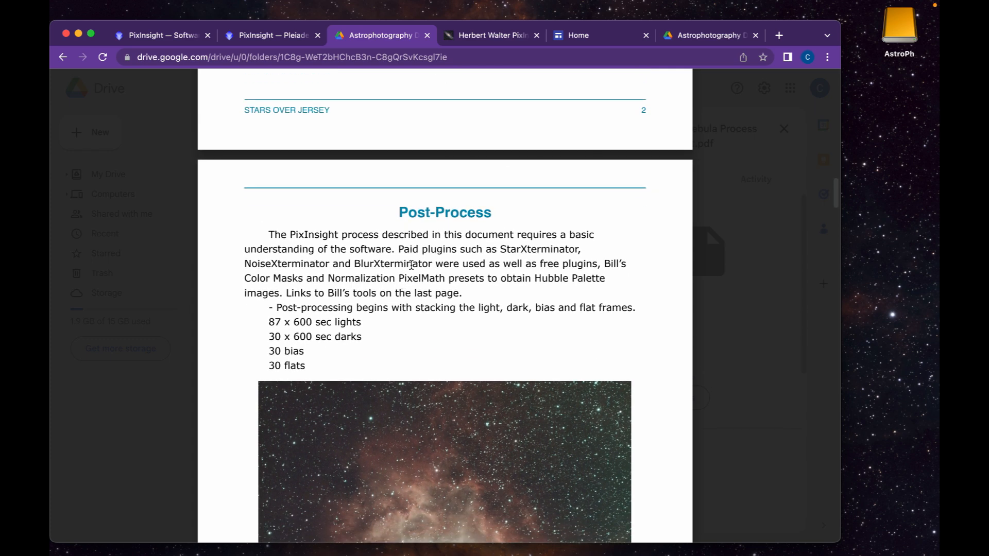
pyautogui.click(476, 529)
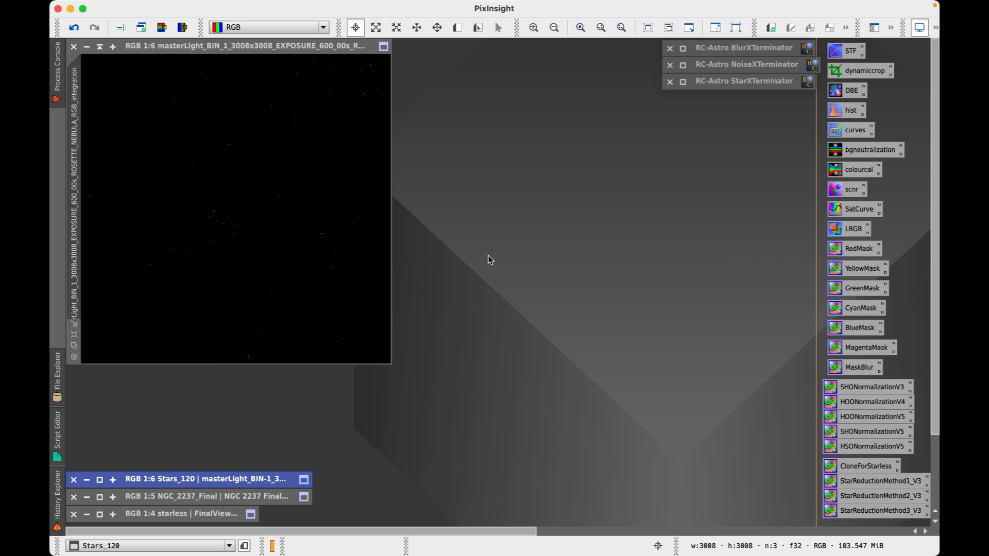
pyautogui.moveTo(447, 1)
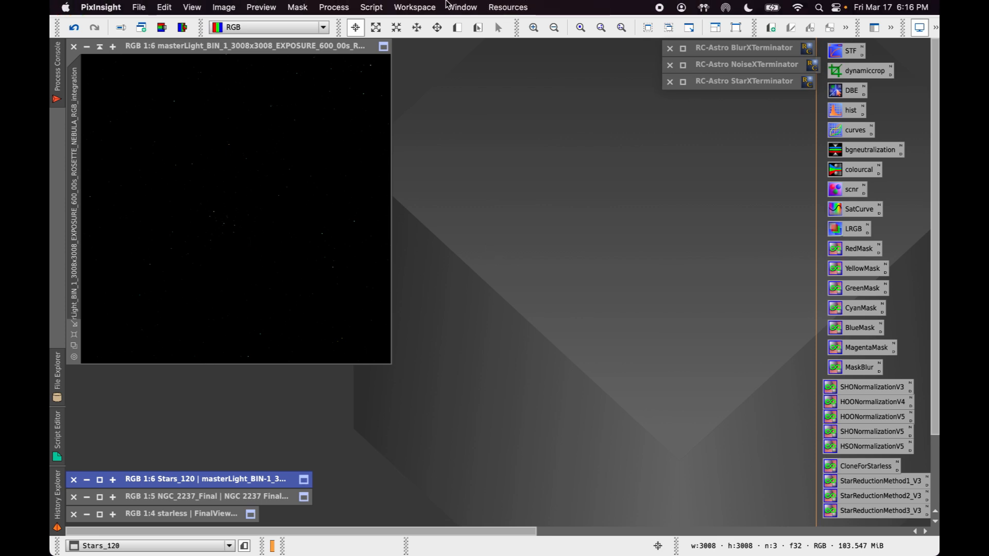
pyautogui.click(512, 7)
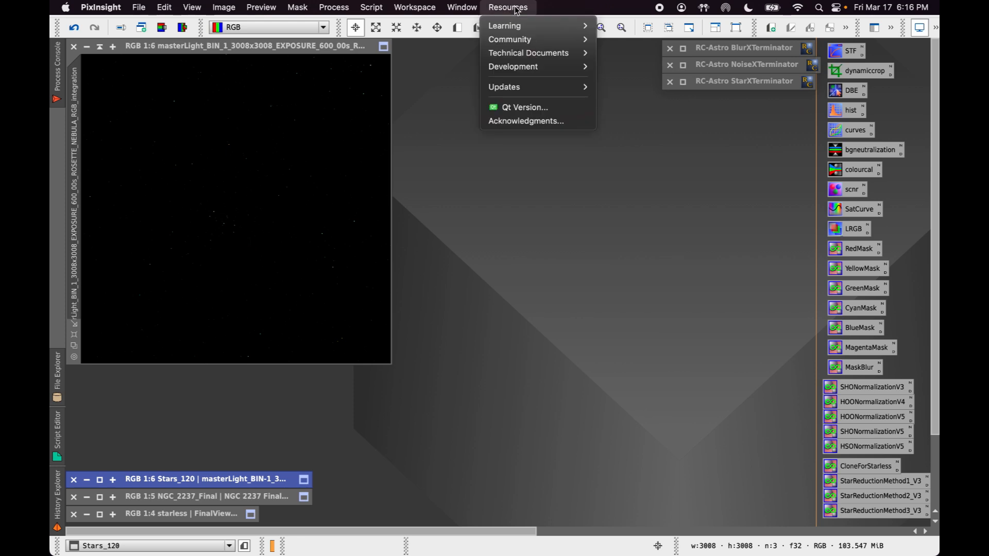
pyautogui.moveTo(539, 89)
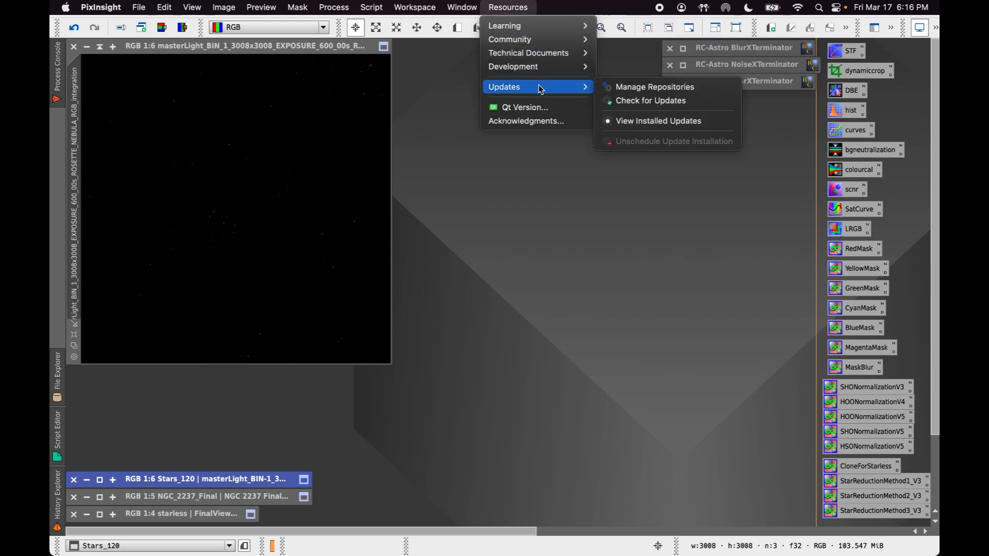
pyautogui.click(650, 91)
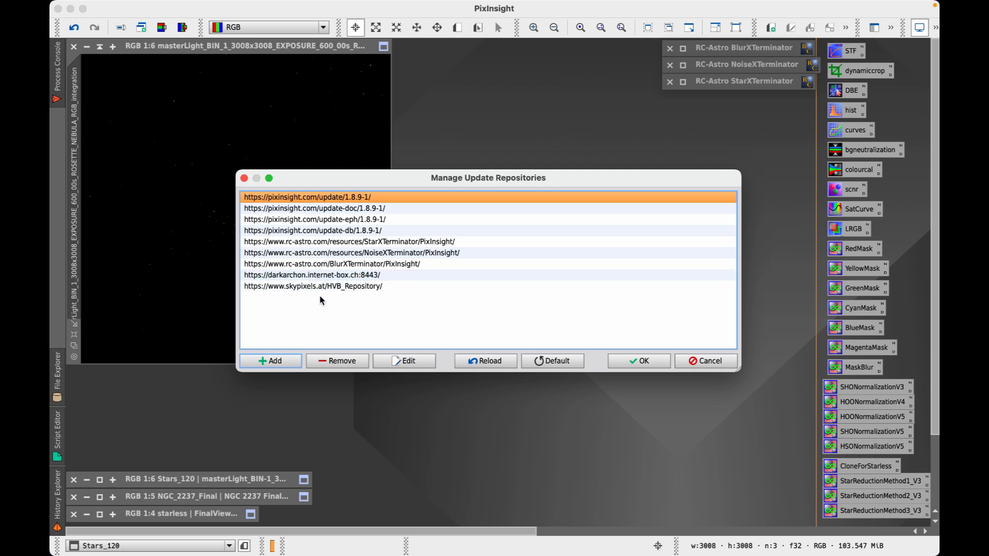
pyautogui.click(268, 361)
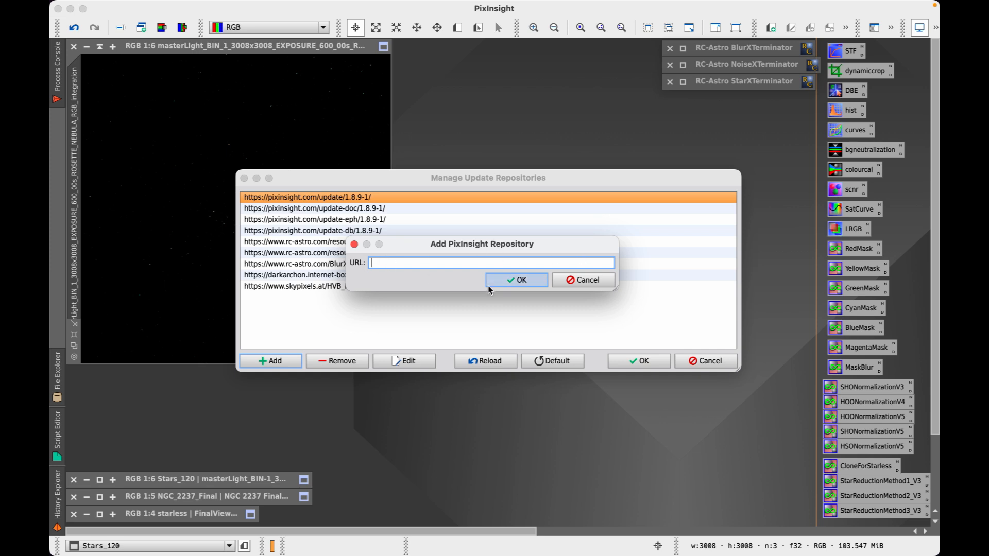
pyautogui.click(584, 280)
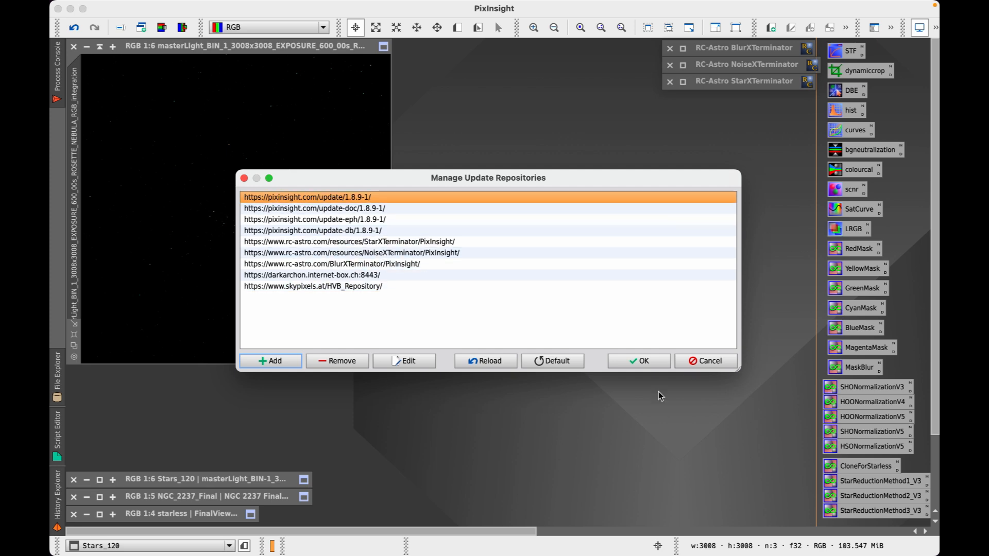
pyautogui.click(245, 179)
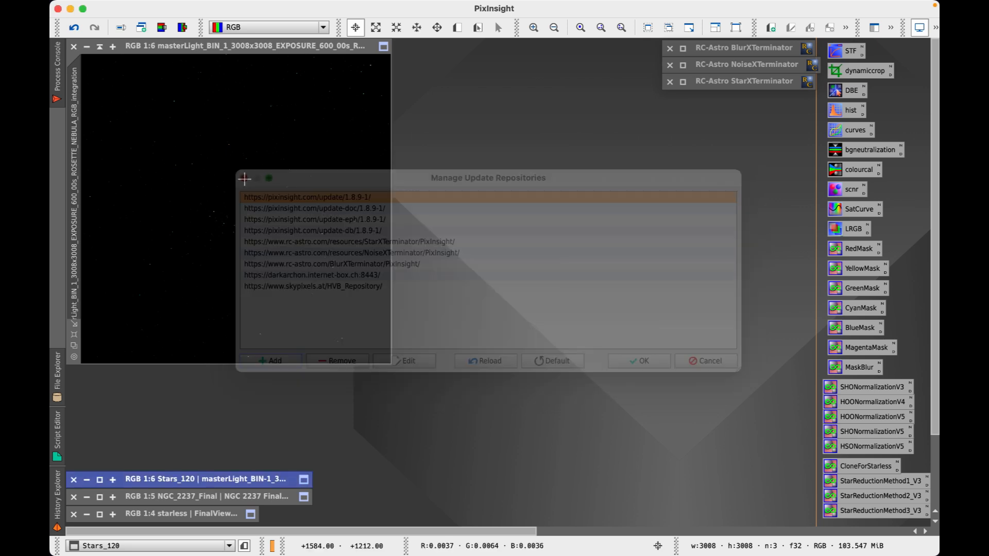
# Run Resources > Updates > Check for Updates in PixInsight
pyautogui.click(501, 8)
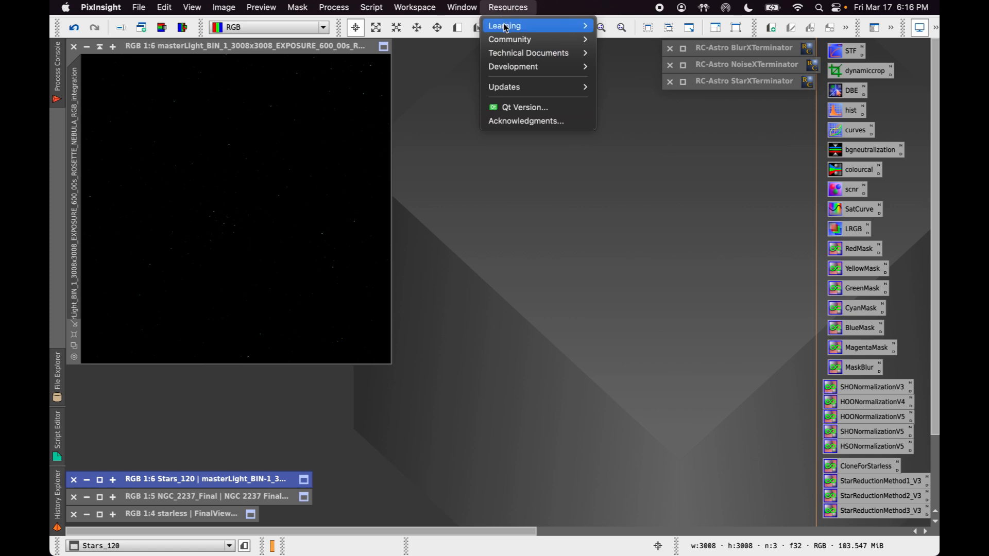
pyautogui.click(533, 90)
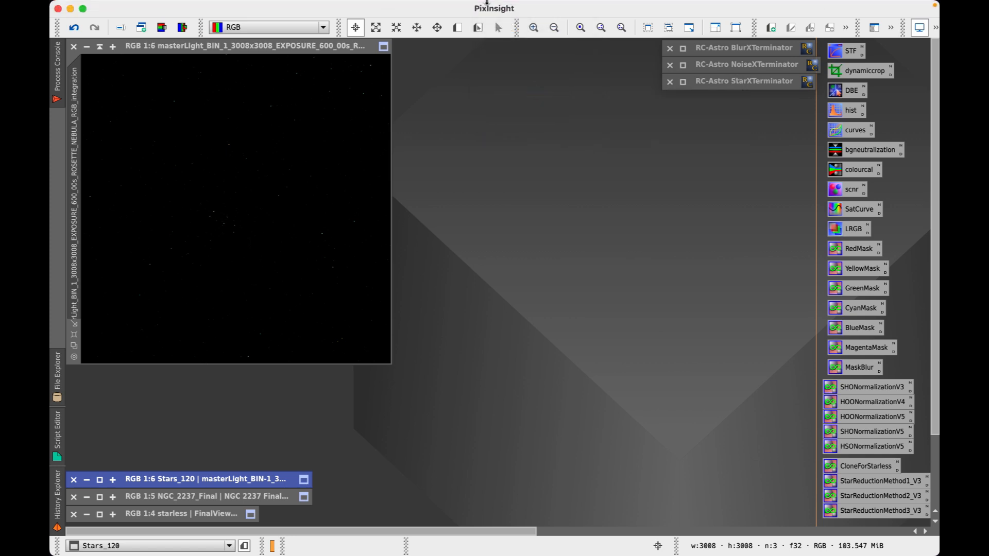
pyautogui.click(490, 7)
pyautogui.moveTo(542, 89)
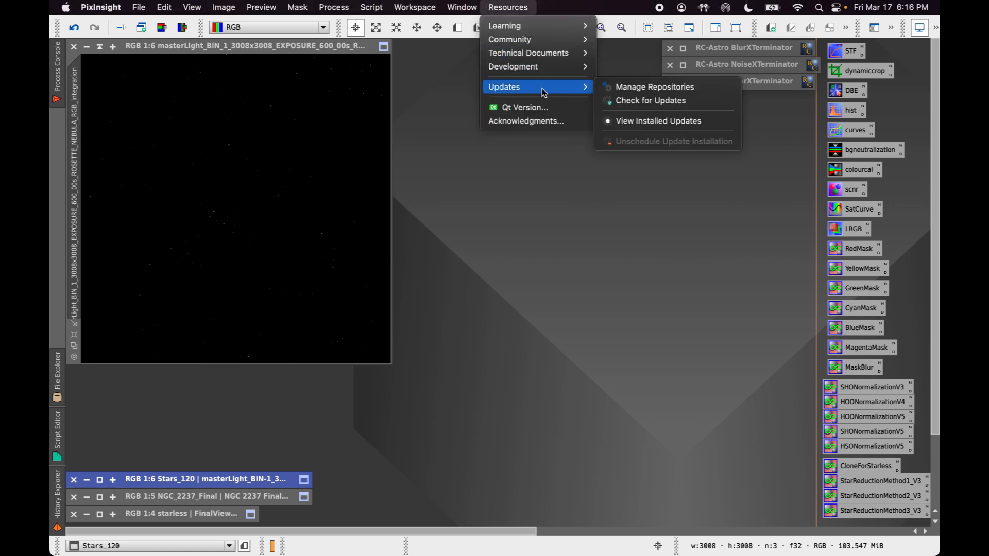
pyautogui.click(640, 101)
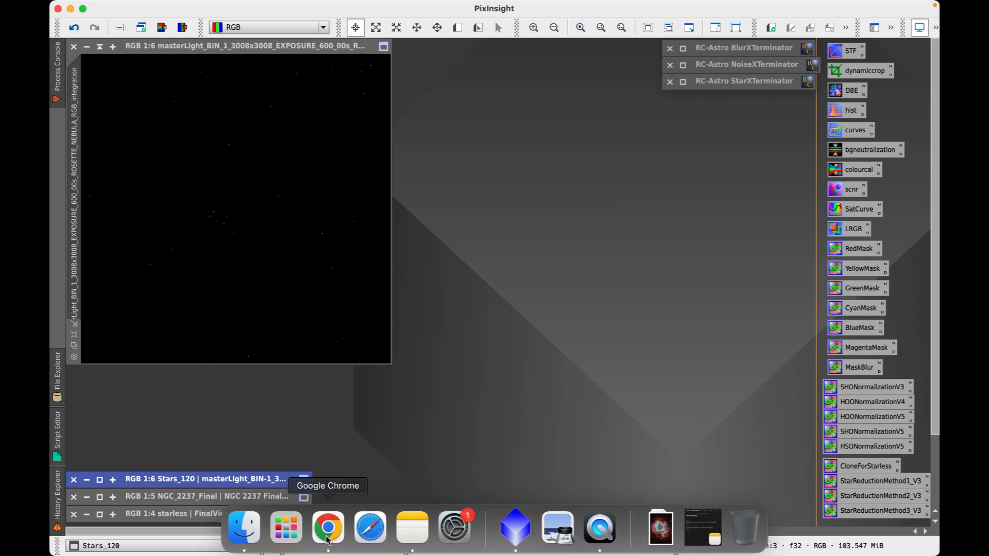
# Bring Chrome forward to view the Stars Over Jersey Home page, then minimize it
pyautogui.click(327, 538)
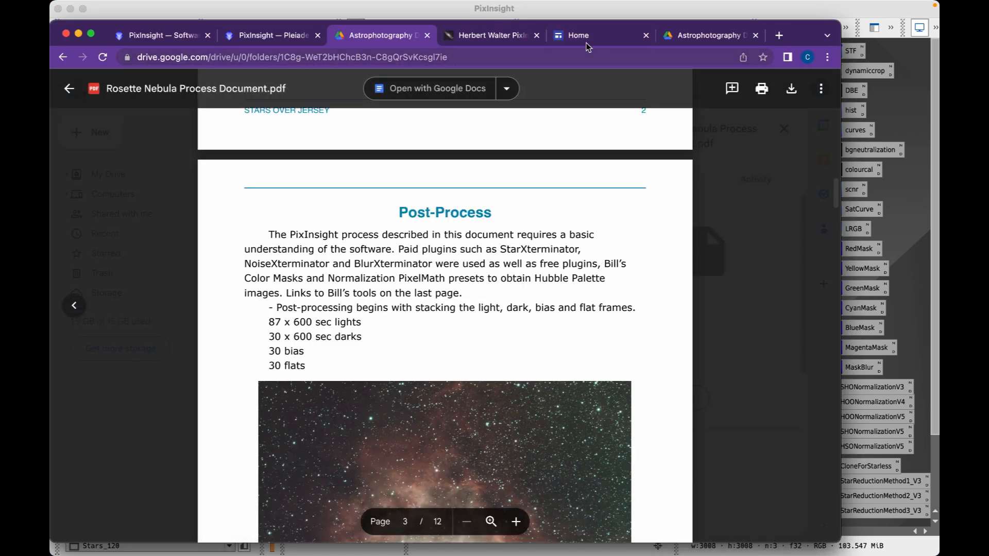
pyautogui.click(604, 35)
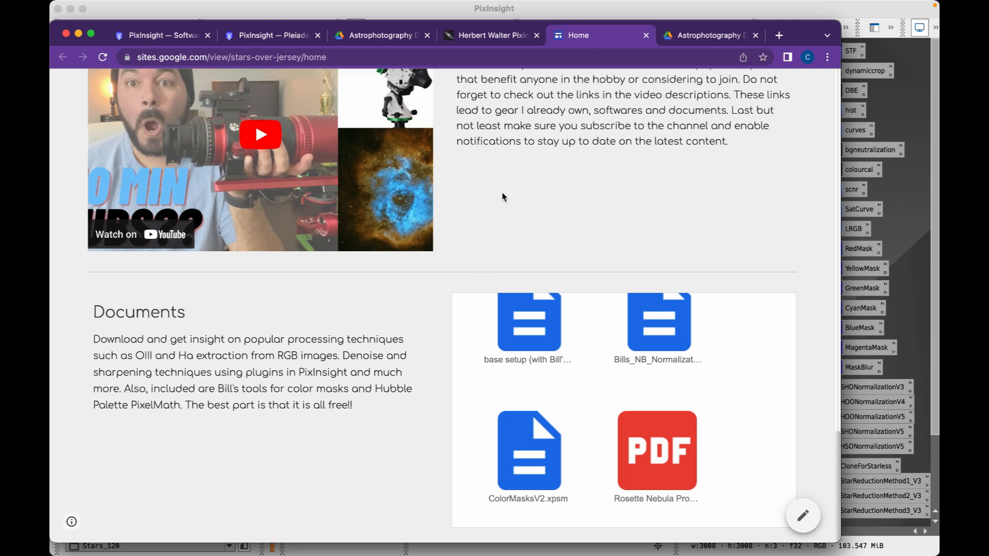
pyautogui.scroll(2, 415, 380)
pyautogui.scroll(-2, 415, 379)
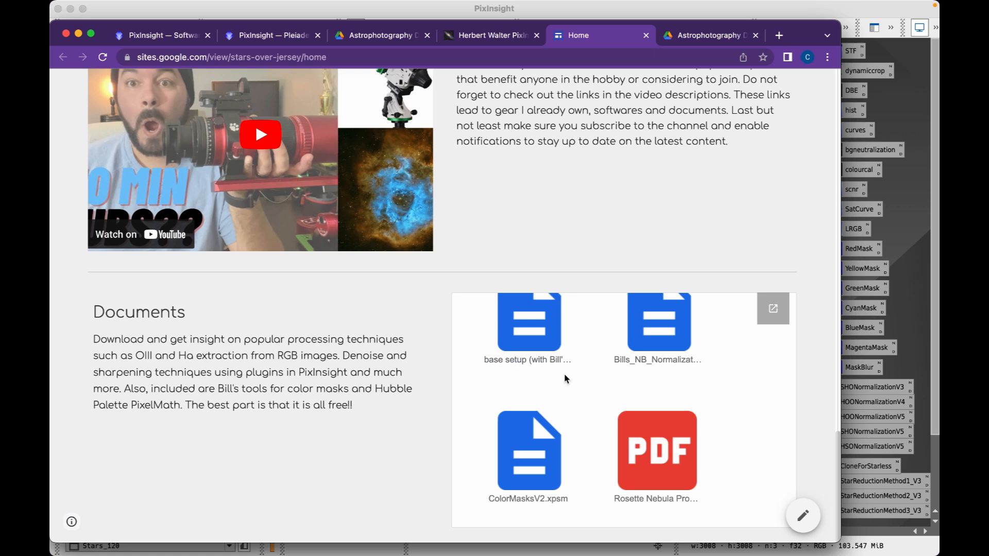
pyautogui.scroll(2, 565, 379)
pyautogui.scroll(-2, 565, 379)
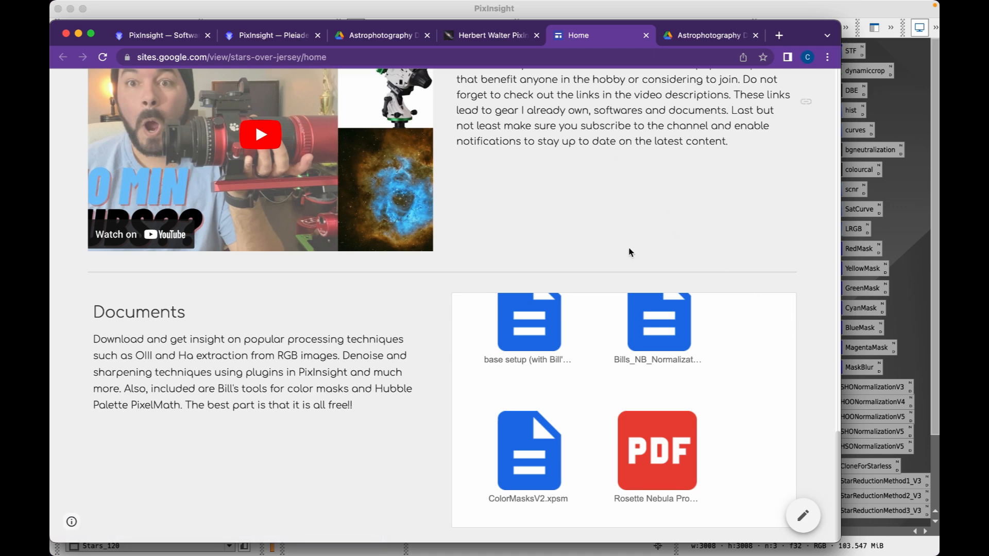
pyautogui.click(78, 34)
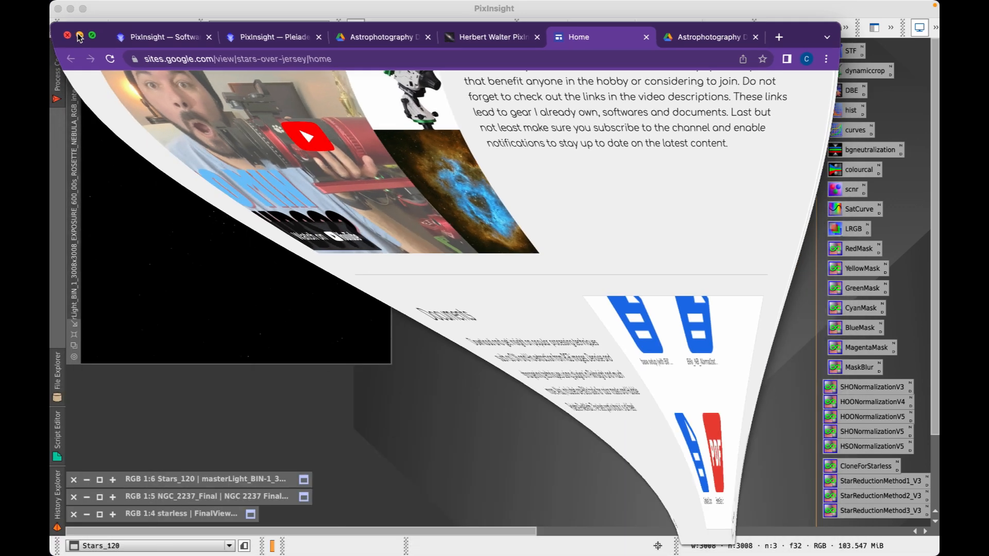
pyautogui.moveTo(877, 389)
pyautogui.mouseDown()
pyautogui.moveTo(840, 395)
pyautogui.moveTo(871, 389)
pyautogui.mouseUp()
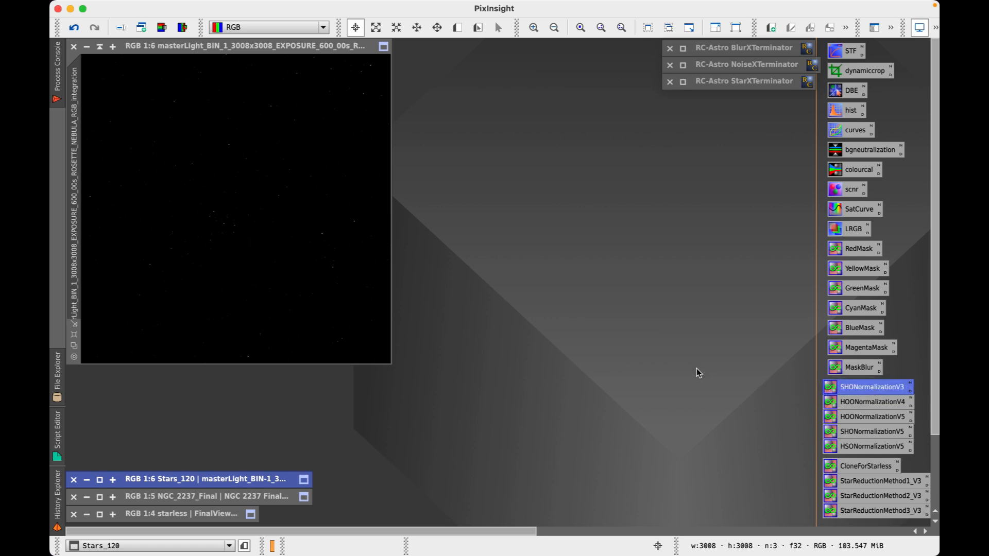
pyautogui.doubleClick(868, 391)
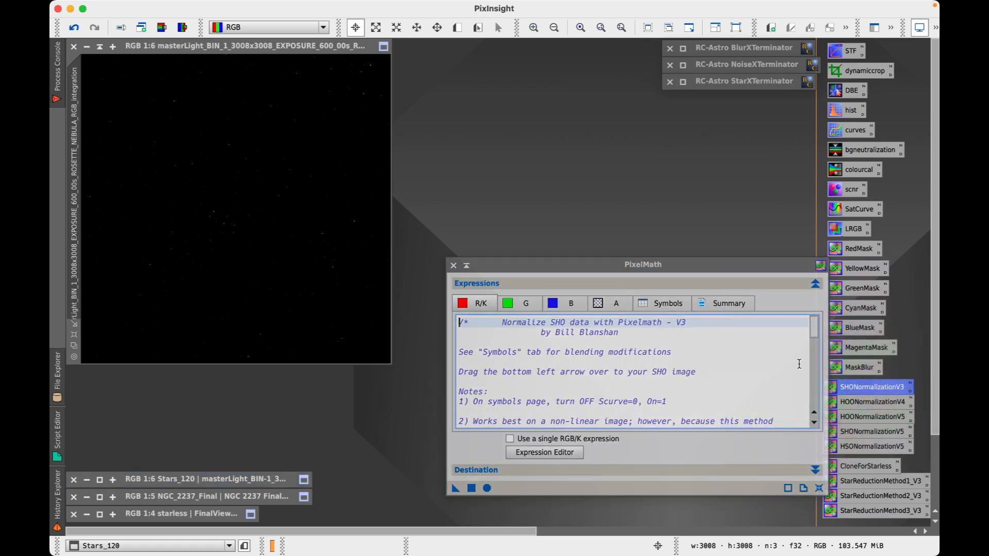
pyautogui.moveTo(643, 266); pyautogui.dragTo(634, 144)
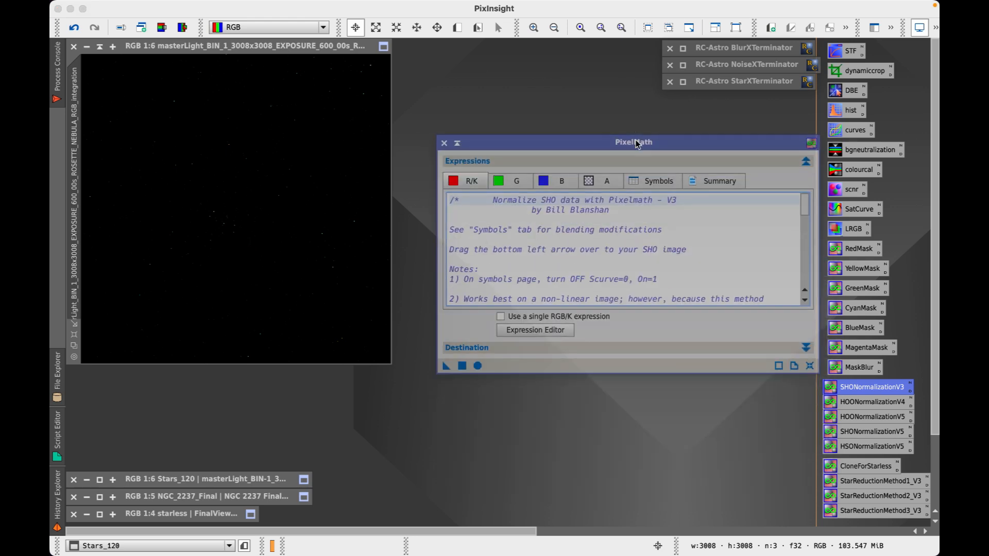
pyautogui.scroll(-2, 617, 271)
pyautogui.scroll(3, 566, 255)
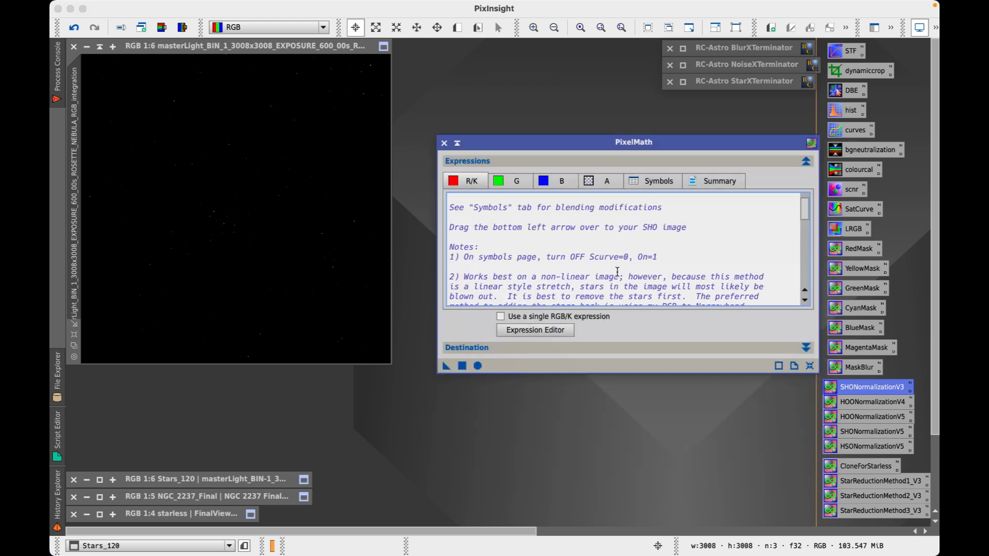
pyautogui.click(444, 143)
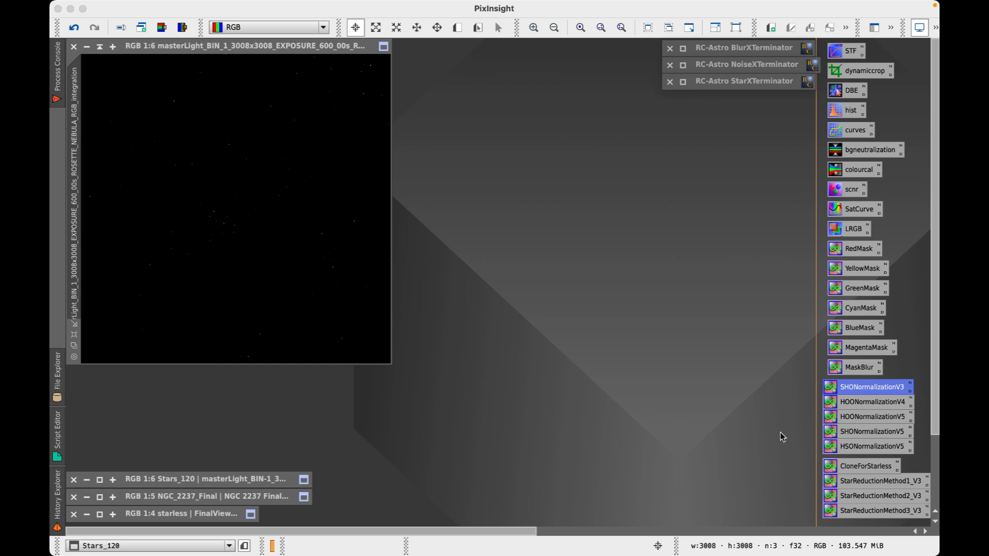
pyautogui.click(699, 420)
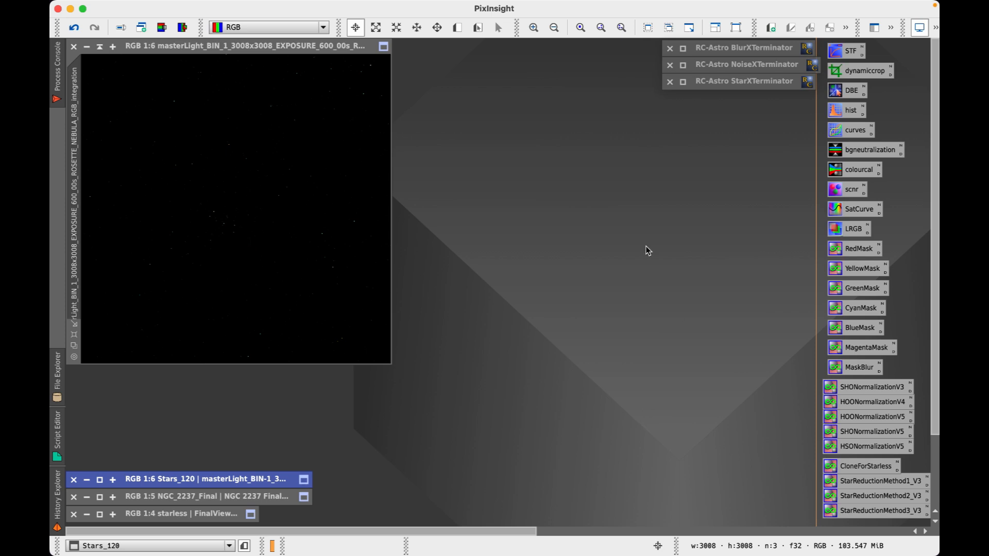
pyautogui.moveTo(579, 530)
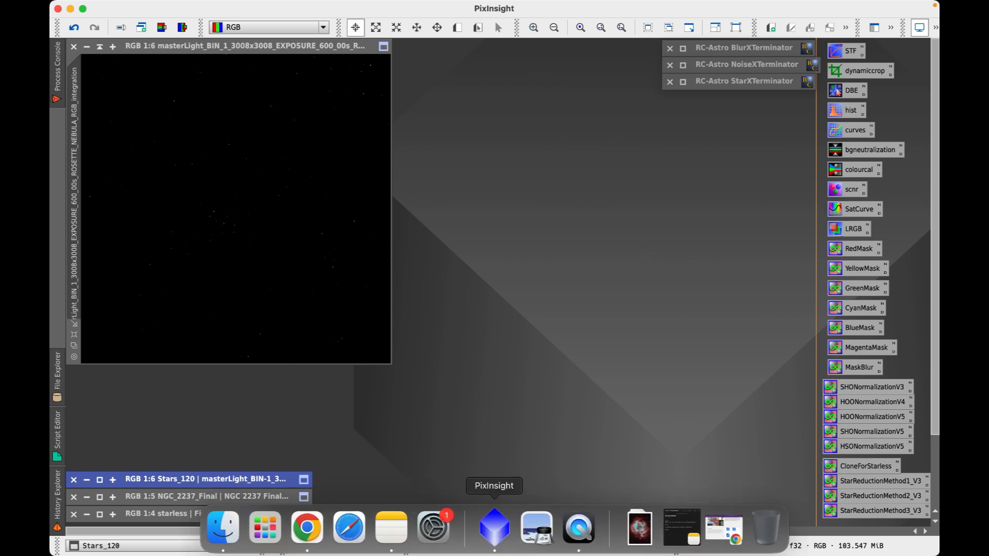
# Bring Chrome forward and read through the Herbert Walter scripts page's repository instructions
pyautogui.click(298, 526)
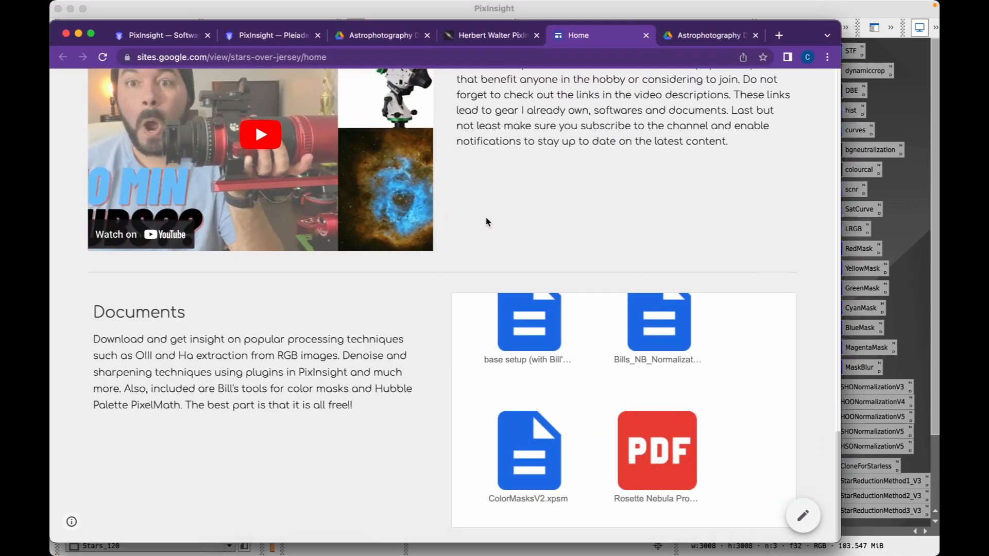
pyautogui.click(486, 37)
pyautogui.scroll(10, 479, 186)
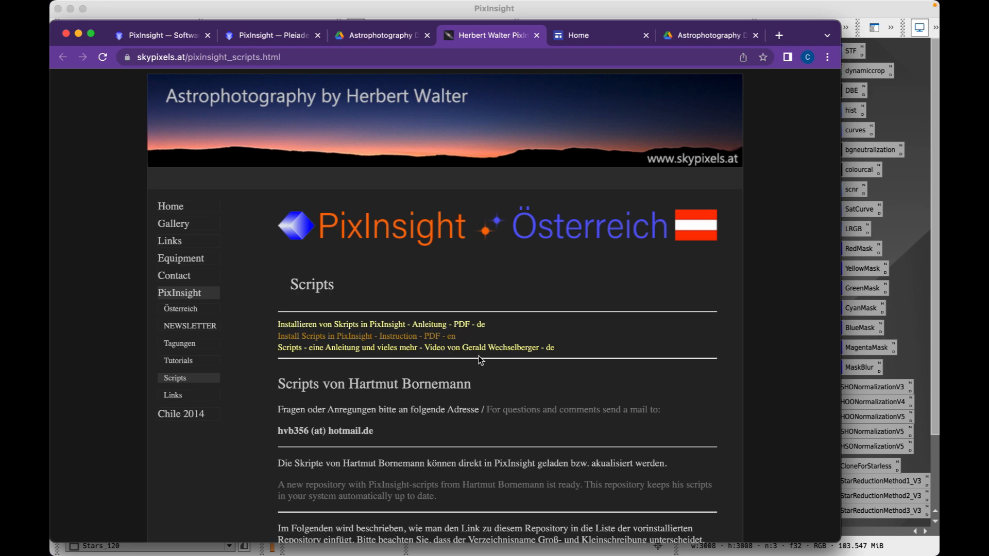
pyautogui.scroll(-5, 479, 360)
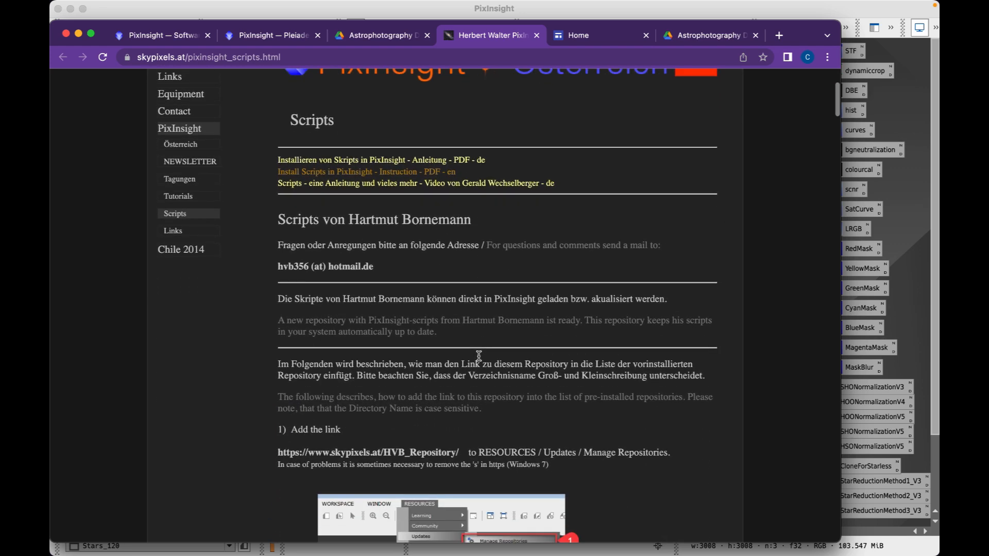
pyautogui.scroll(-8, 478, 356)
pyautogui.scroll(4, 478, 359)
pyautogui.scroll(2, 478, 359)
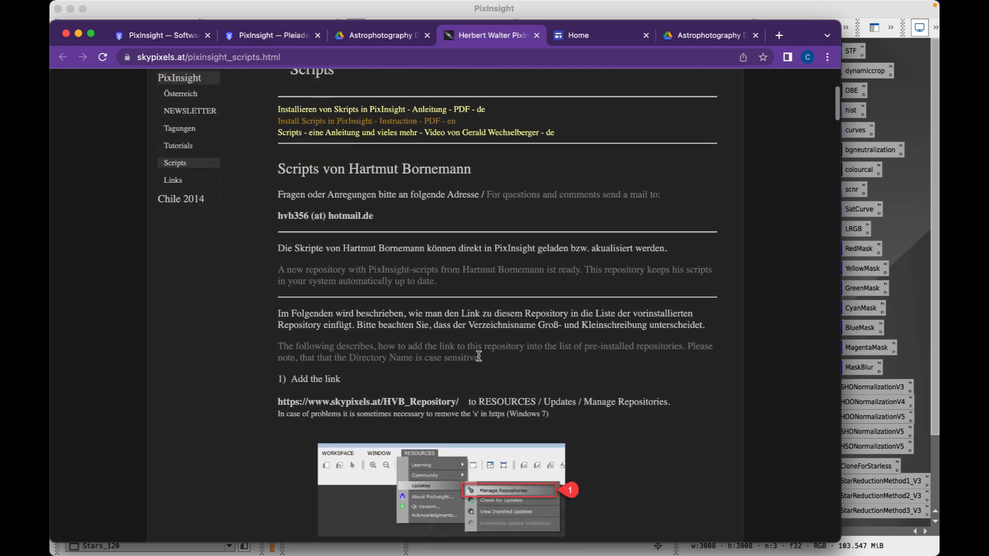
pyautogui.scroll(2, 478, 356)
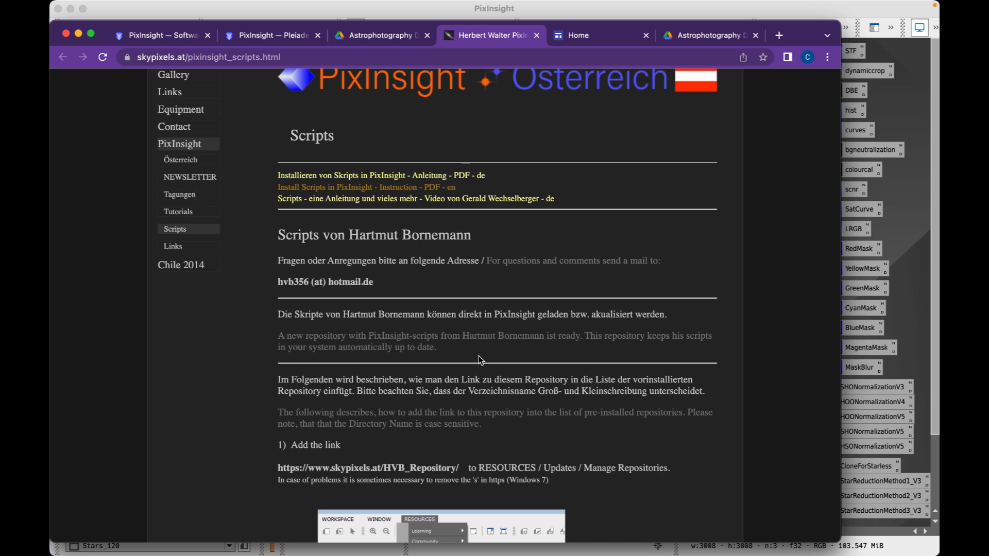
pyautogui.scroll(1, 478, 359)
pyautogui.scroll(-7, 471, 382)
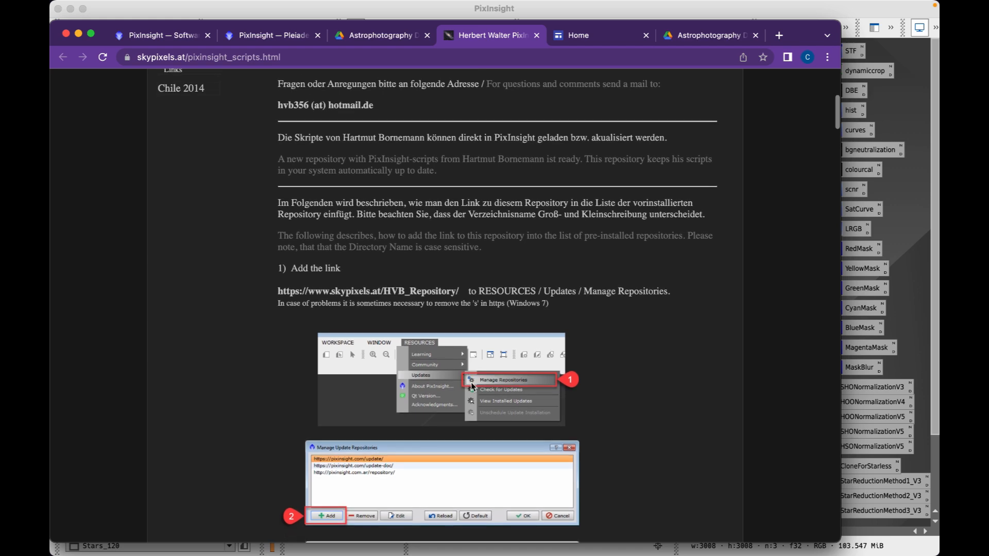
# Shift the browser aside to peek at PixInsight, restore it, then minimize Chrome
pyautogui.moveTo(803, 30); pyautogui.dragTo(752, 162)
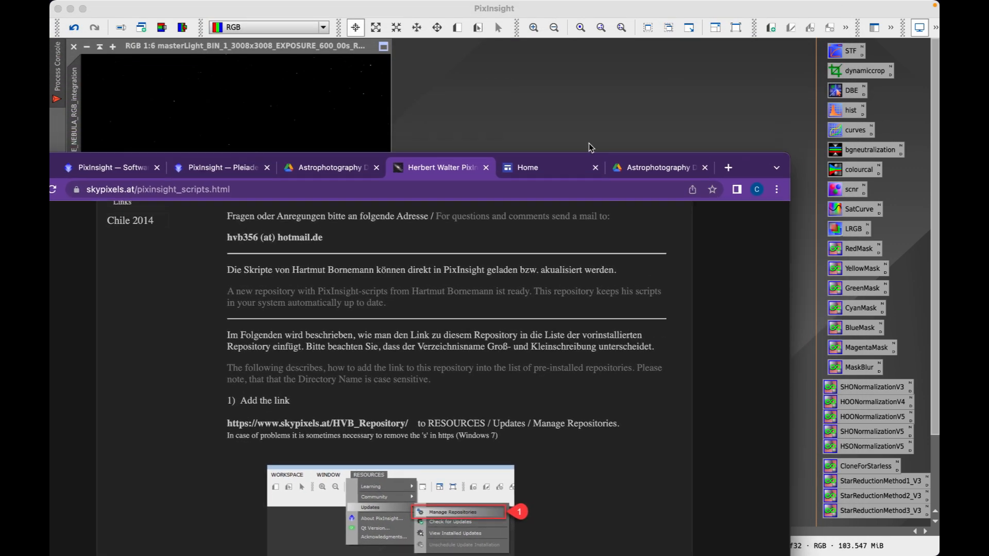
pyautogui.moveTo(748, 165); pyautogui.dragTo(822, 19)
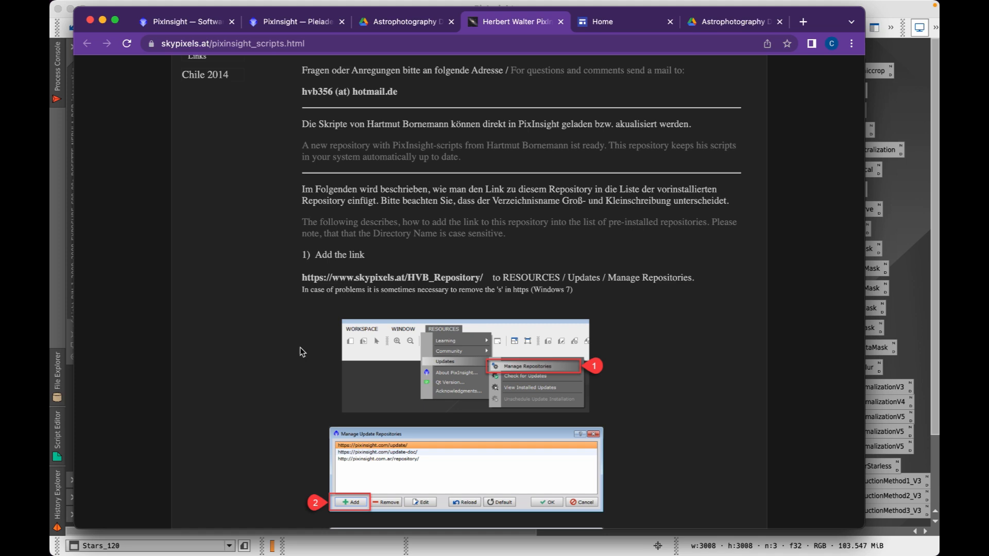
pyautogui.click(102, 20)
pyautogui.click(477, 249)
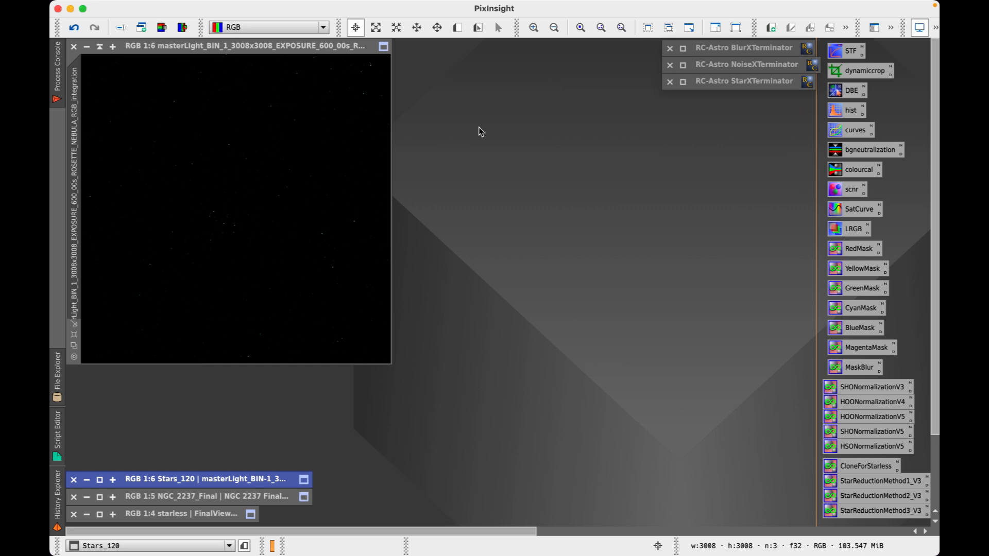
pyautogui.moveTo(433, 540)
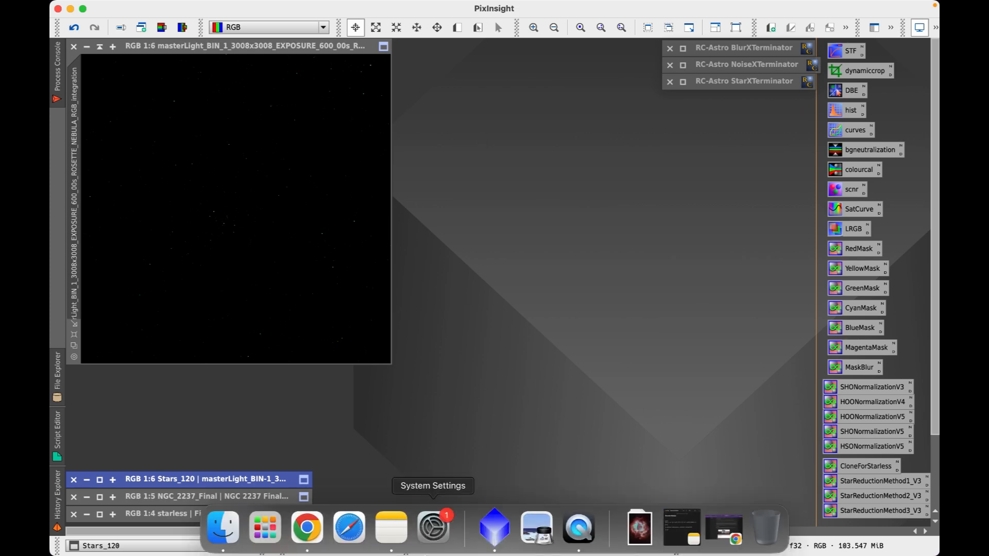
# Bring Chrome forward and select, then deselect, the HVB repository URL text
pyautogui.click(309, 530)
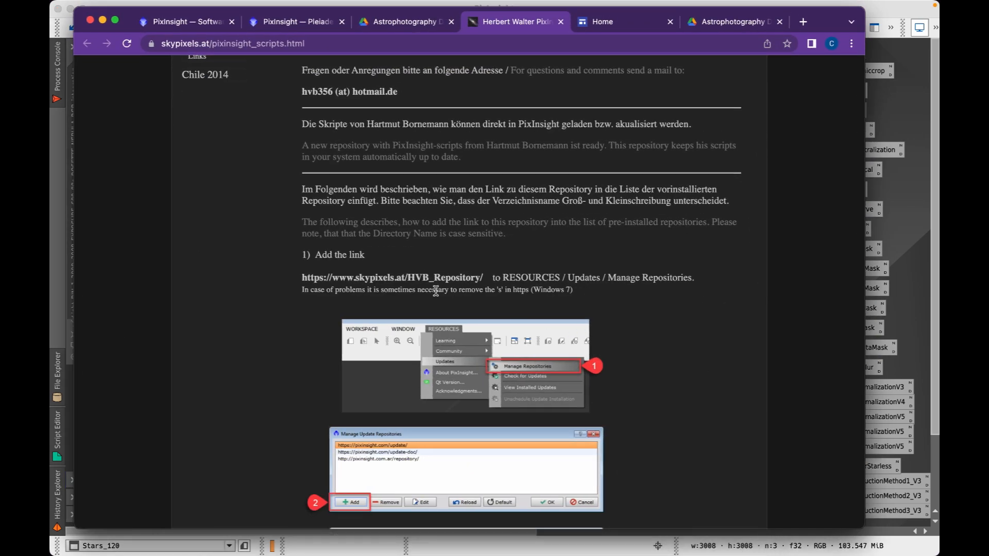
pyautogui.moveTo(333, 280); pyautogui.dragTo(486, 281)
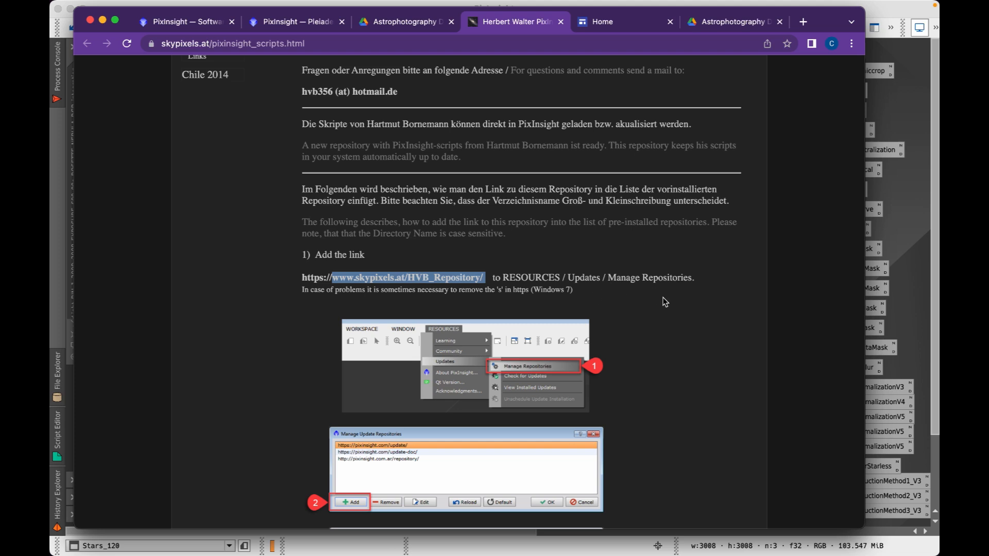
pyautogui.click(813, 222)
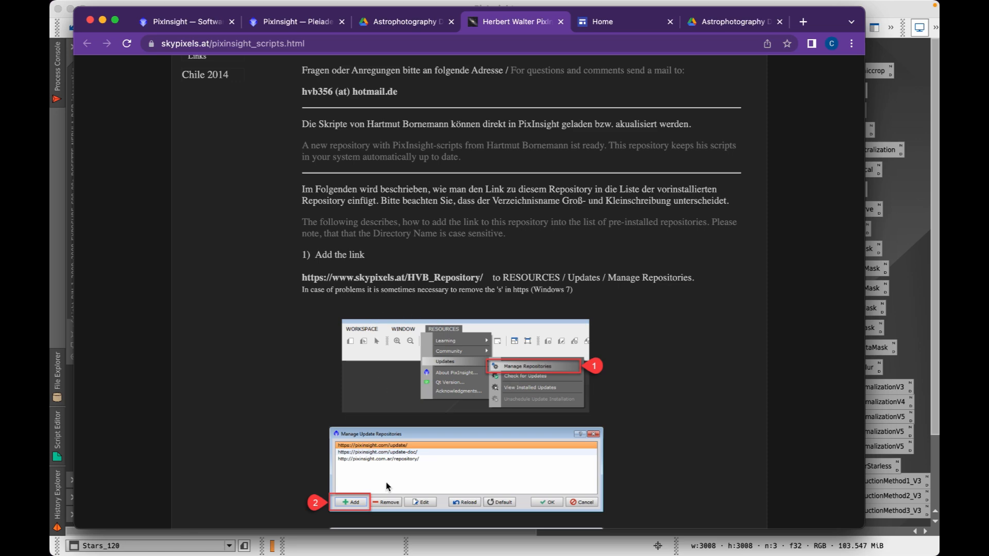
# Scroll through the Manage Repositories screenshots on the scripts page
pyautogui.scroll(-5, 304, 353)
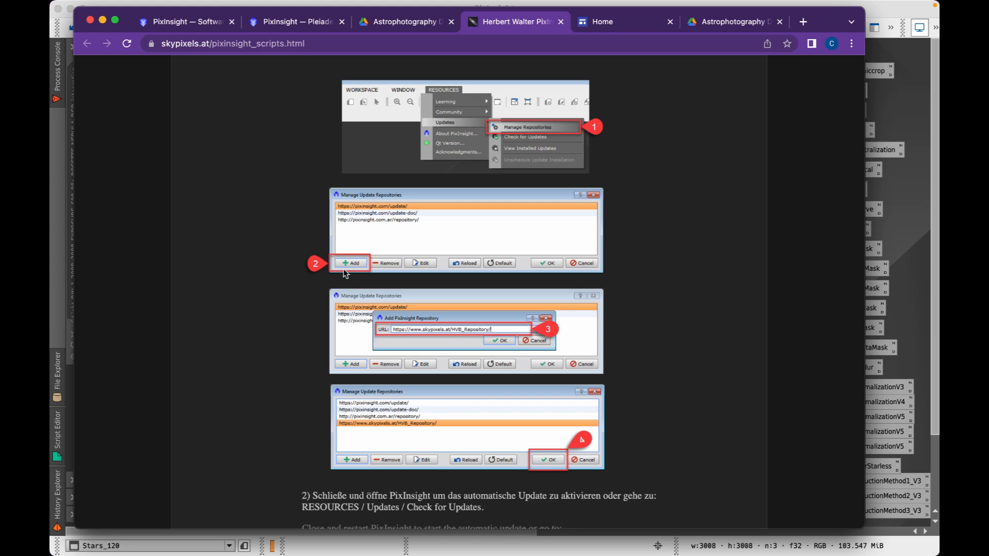
pyautogui.scroll(-2, 435, 371)
pyautogui.scroll(-5, 444, 397)
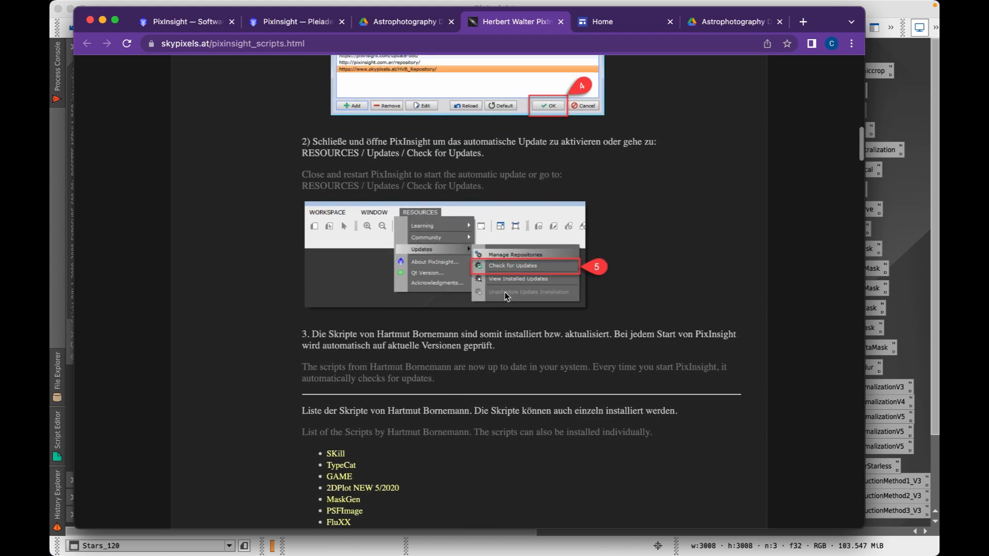
pyautogui.scroll(-4, 438, 348)
pyautogui.scroll(5, 437, 348)
pyautogui.scroll(15, 438, 347)
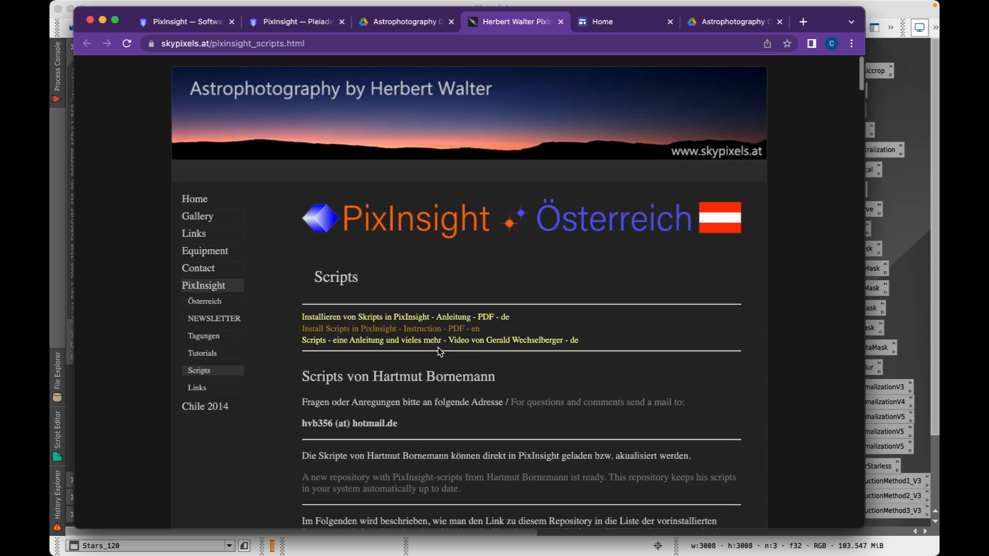
pyautogui.scroll(-8, 438, 347)
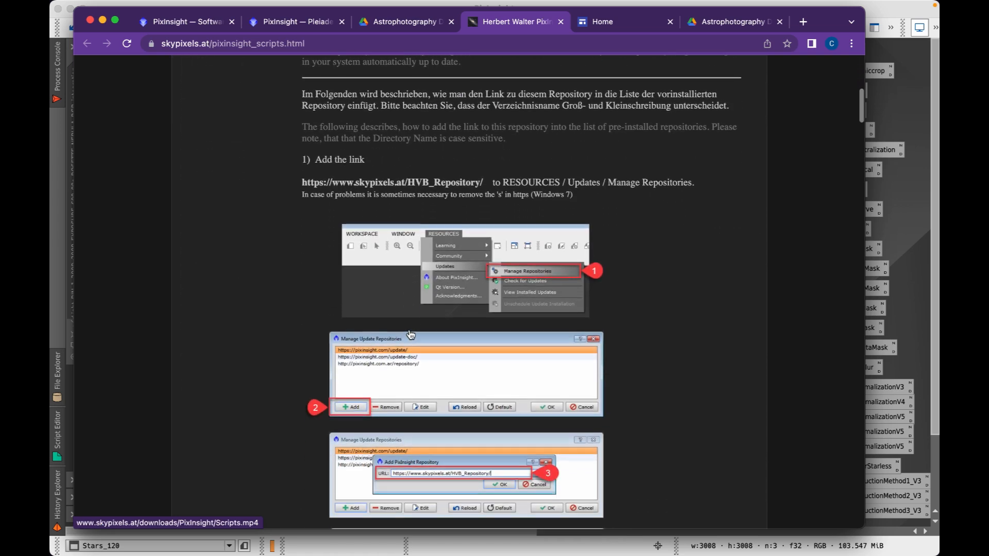
pyautogui.scroll(8, 410, 334)
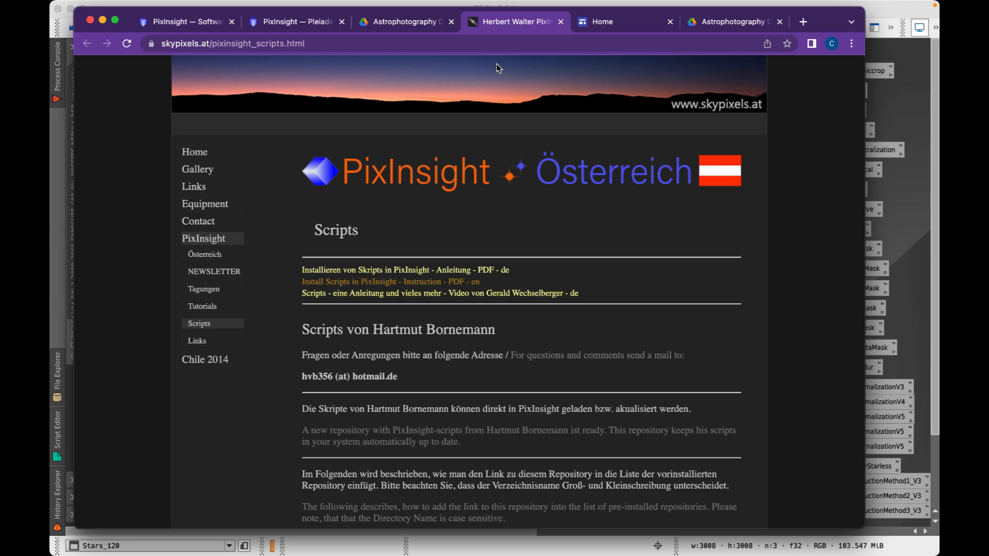
# Switch between the pixinsight.com home and Software Distribution tabs, then minimize Chrome
pyautogui.click(294, 21)
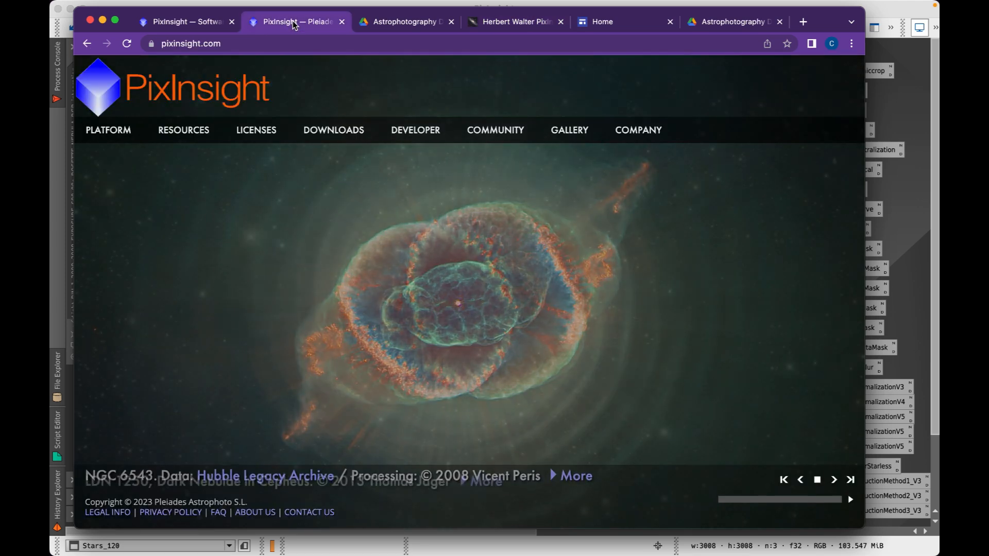
pyautogui.click(195, 23)
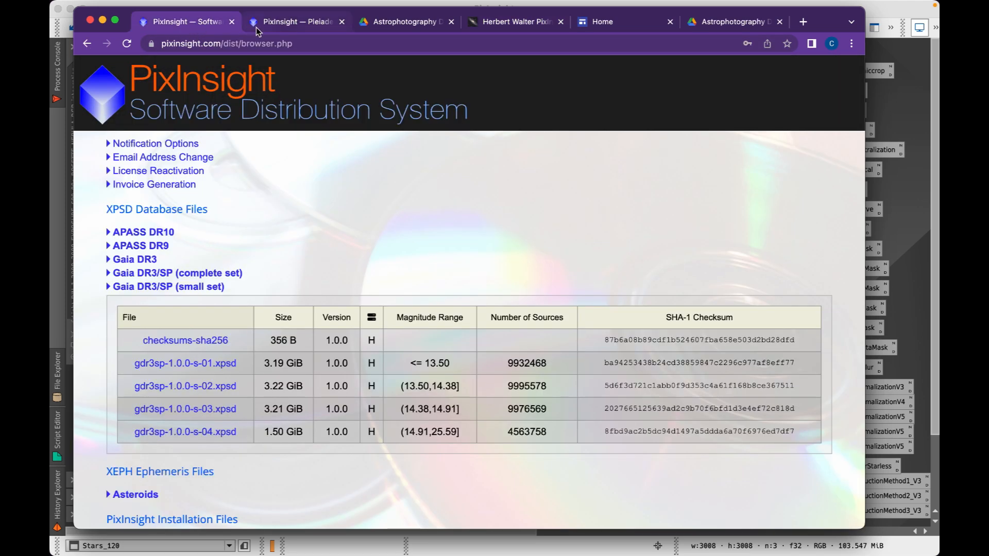
pyautogui.click(277, 25)
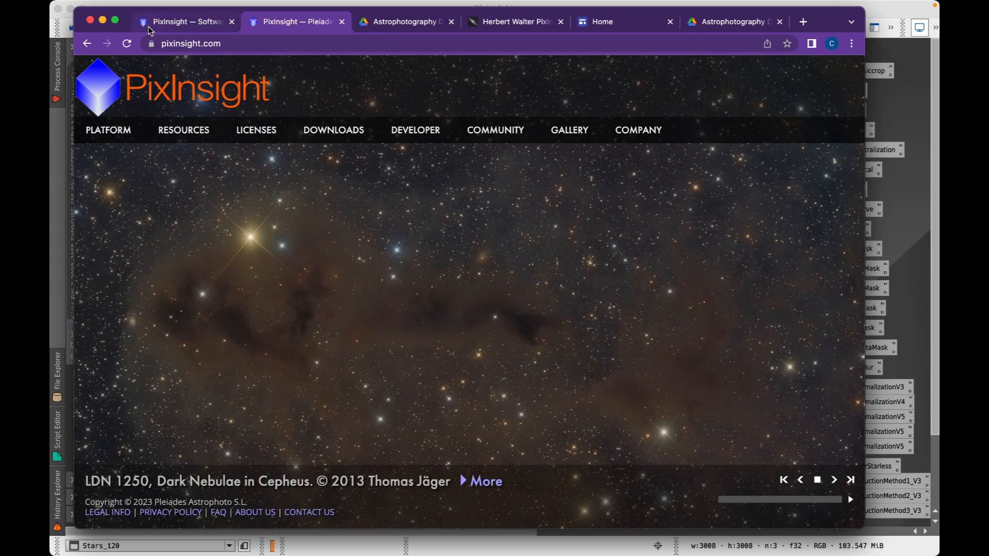
pyautogui.click(103, 20)
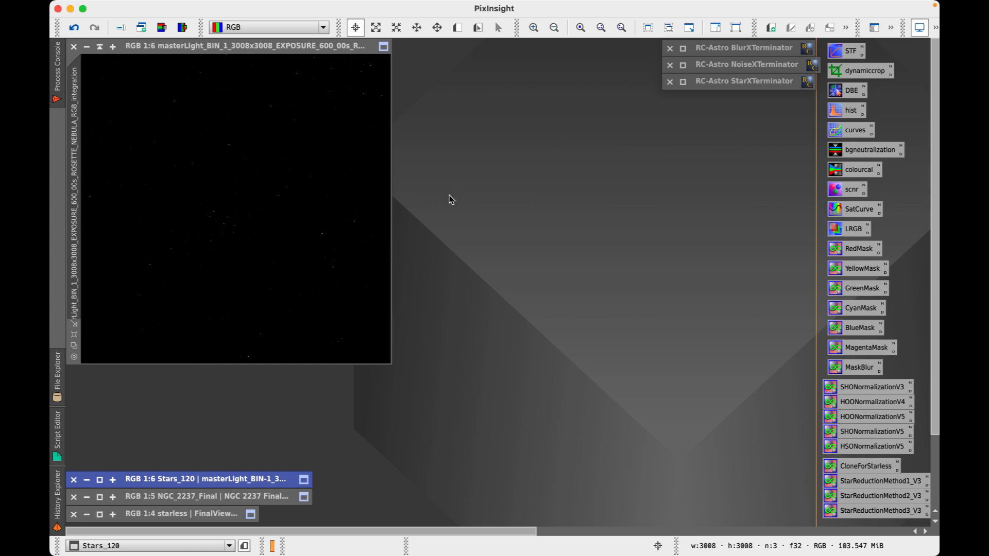
# Reopen Chrome on the process PDF tab, scroll to page 4's step list, and minimize it
pyautogui.moveTo(365, 539)
pyautogui.click(316, 531)
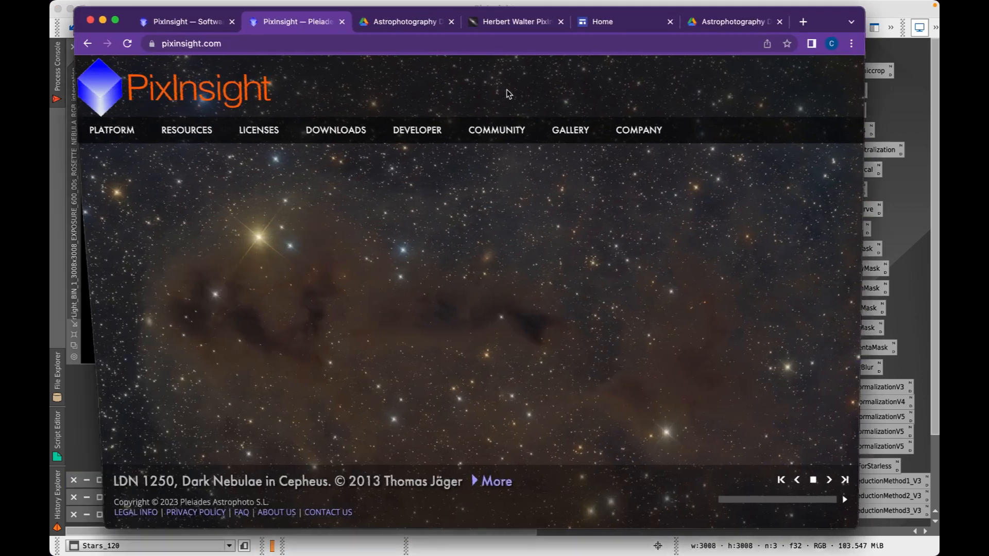
pyautogui.click(420, 22)
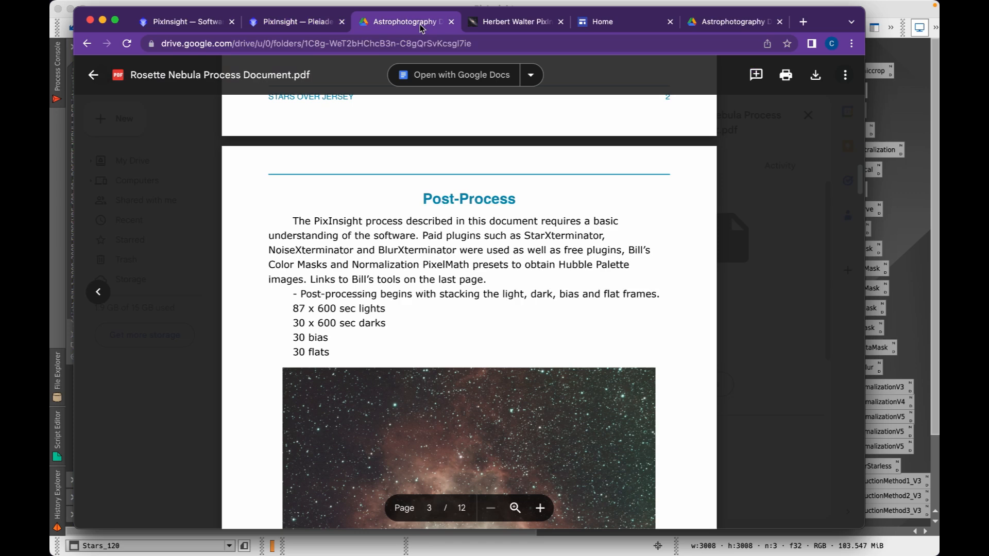
pyautogui.scroll(-10, 455, 235)
pyautogui.scroll(-3, 456, 235)
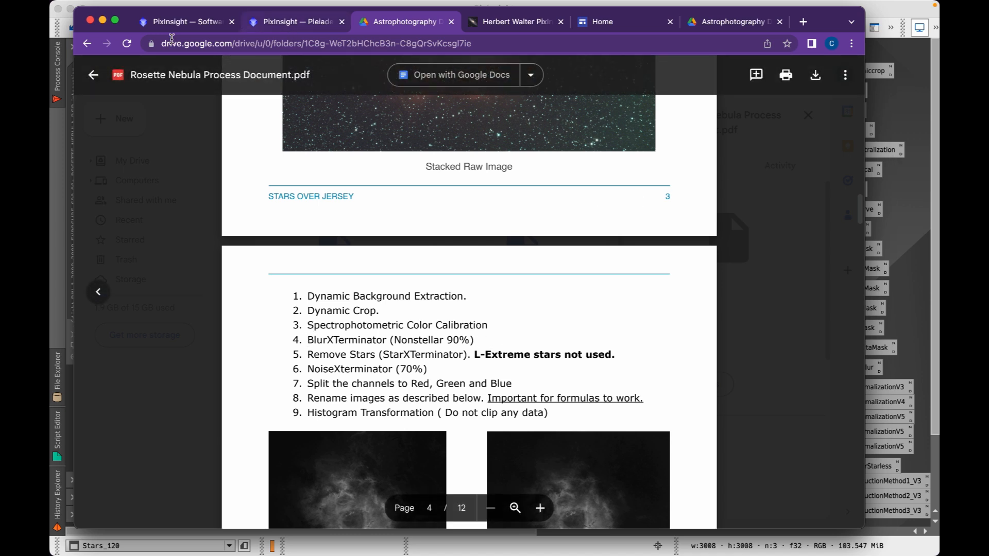
pyautogui.click(102, 20)
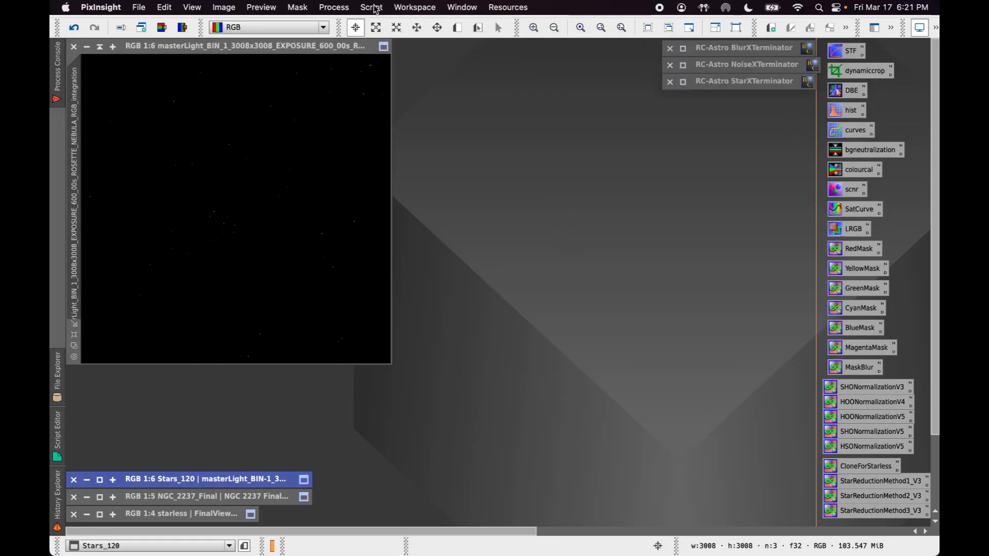
# Open SpectrophotometricColorCalibration from Process > ColorCalibration, close it, and bring Chrome back
pyautogui.click(333, 7)
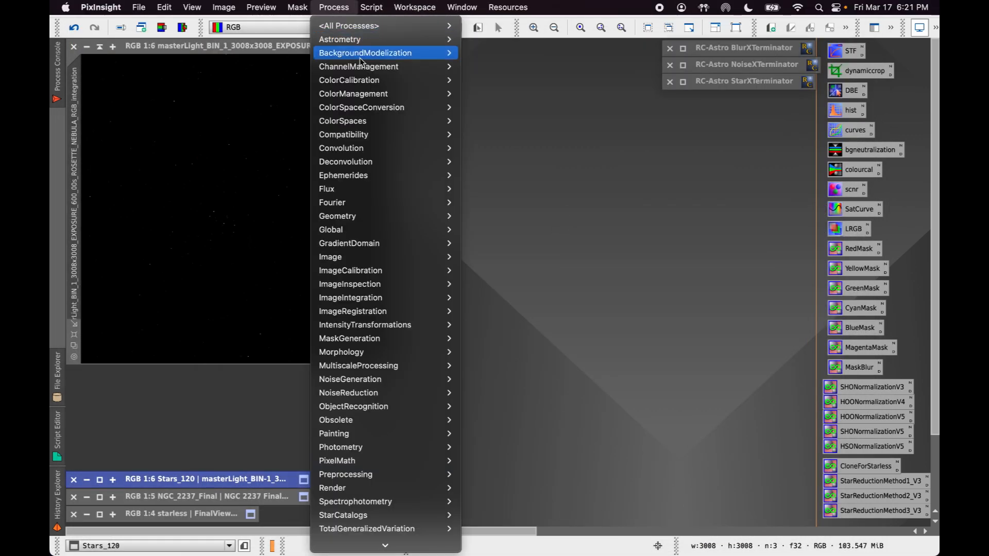
pyautogui.moveTo(387, 85)
pyautogui.click(551, 148)
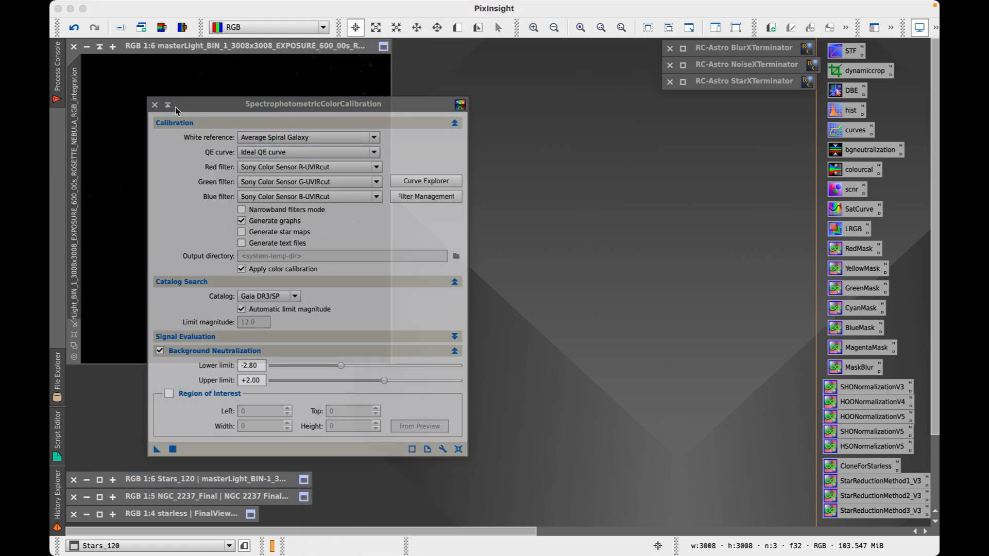
pyautogui.click(154, 104)
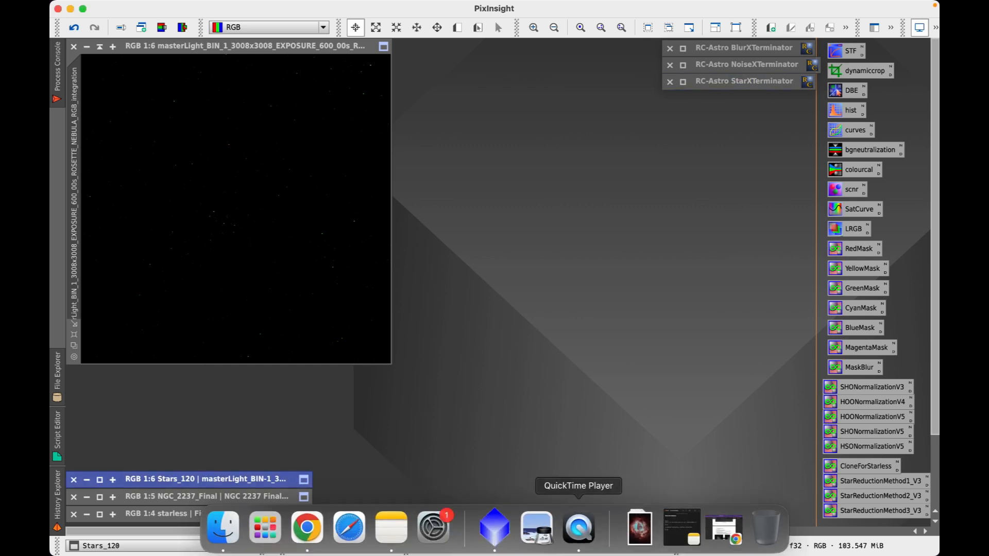
pyautogui.click(306, 529)
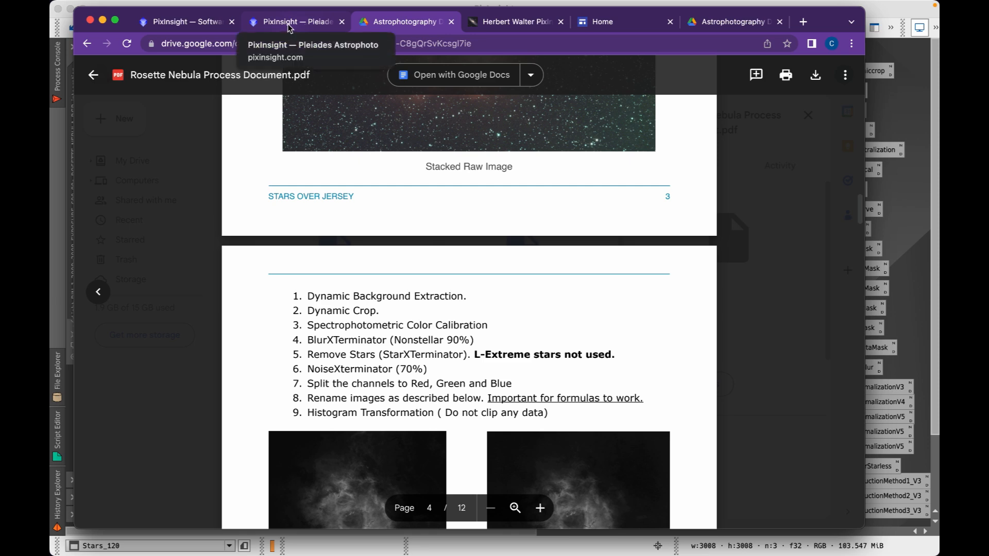
# Switch to the Software Distribution page and scroll to the XPSD Database Files section
pyautogui.click(302, 26)
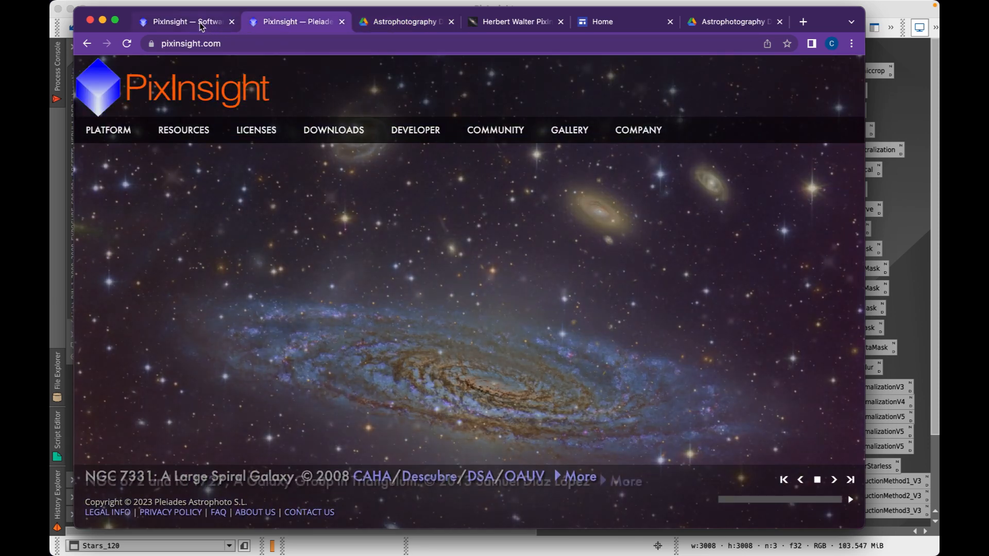
pyautogui.moveTo(356, 125)
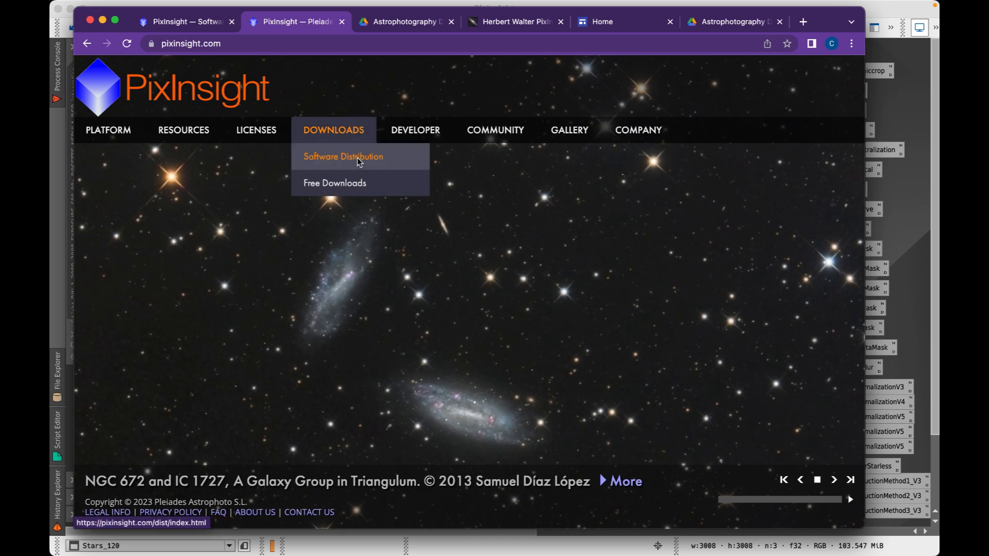
pyautogui.click(194, 18)
pyautogui.scroll(5, 252, 218)
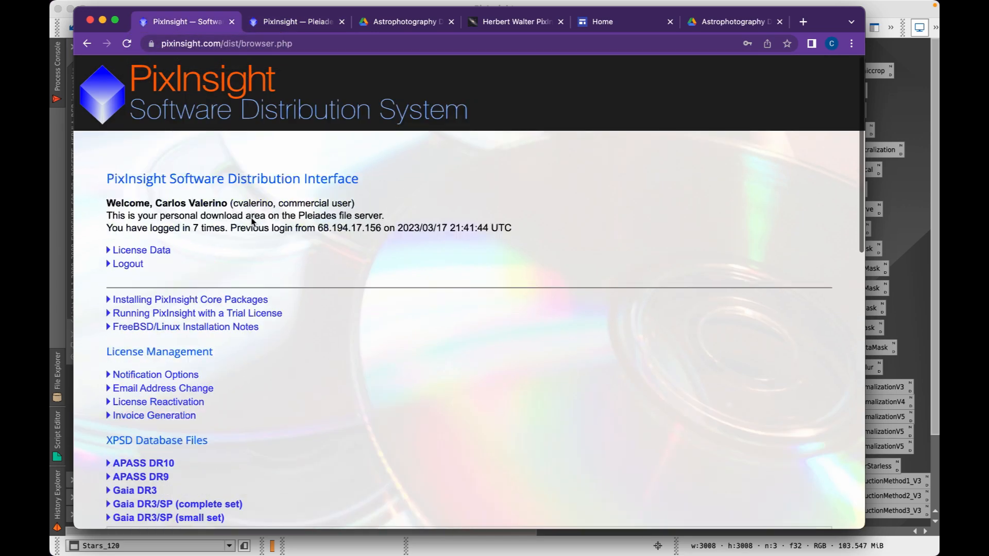
pyautogui.scroll(-5, 280, 337)
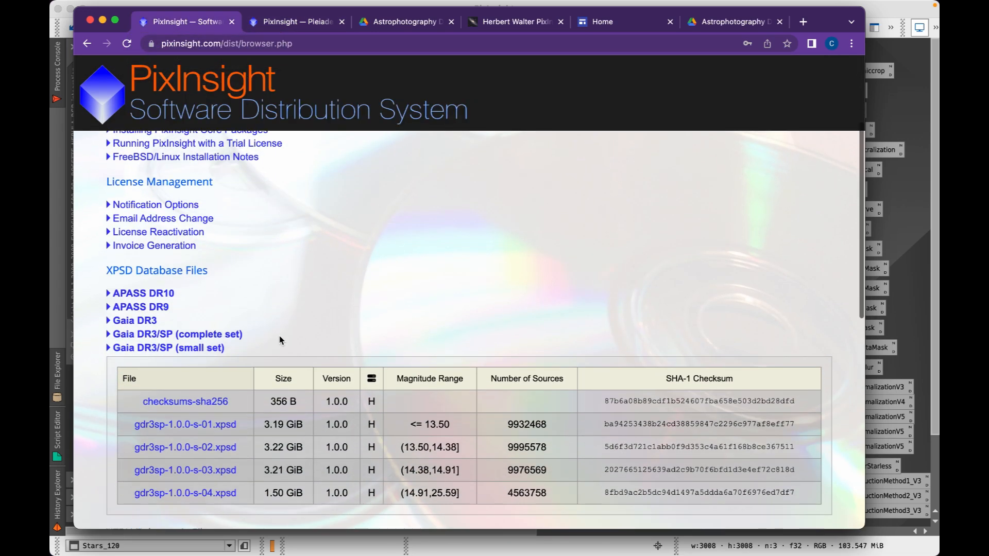
pyautogui.scroll(-2, 279, 340)
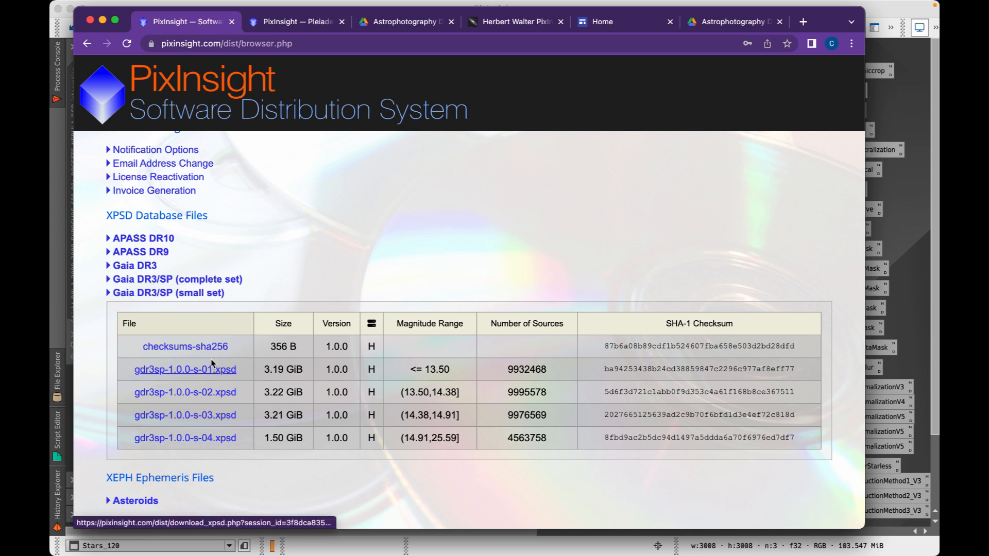
# Collapse and re-expand the Gaia DR3/SP (small set) file table, then minimize Chrome
pyautogui.click(168, 297)
pyautogui.scroll(-5, 265, 308)
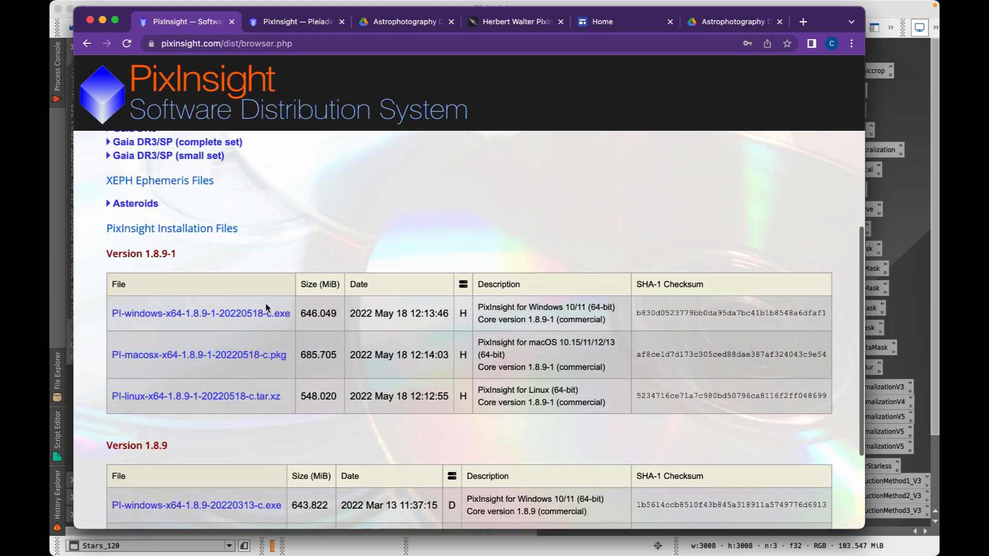
pyautogui.click(163, 157)
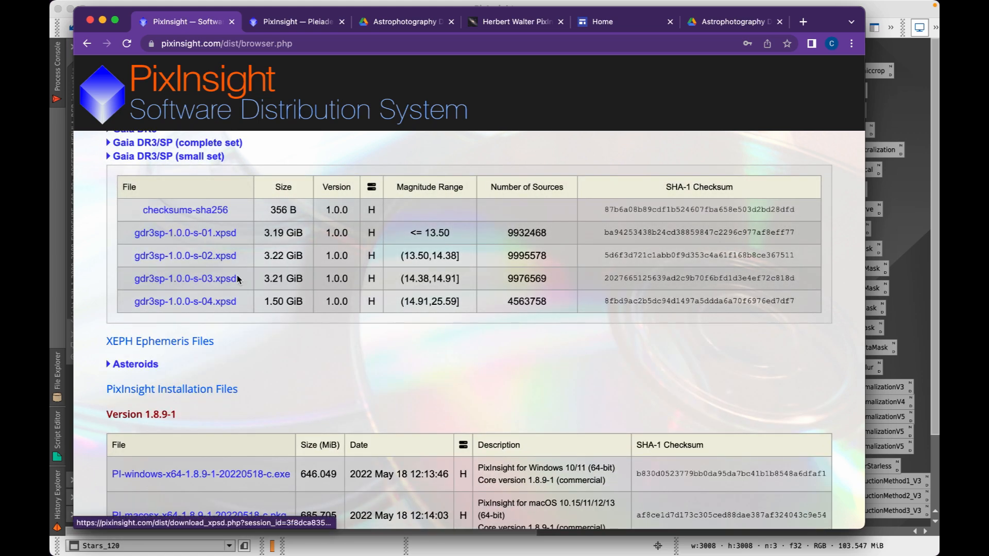
pyautogui.scroll(2, 200, 278)
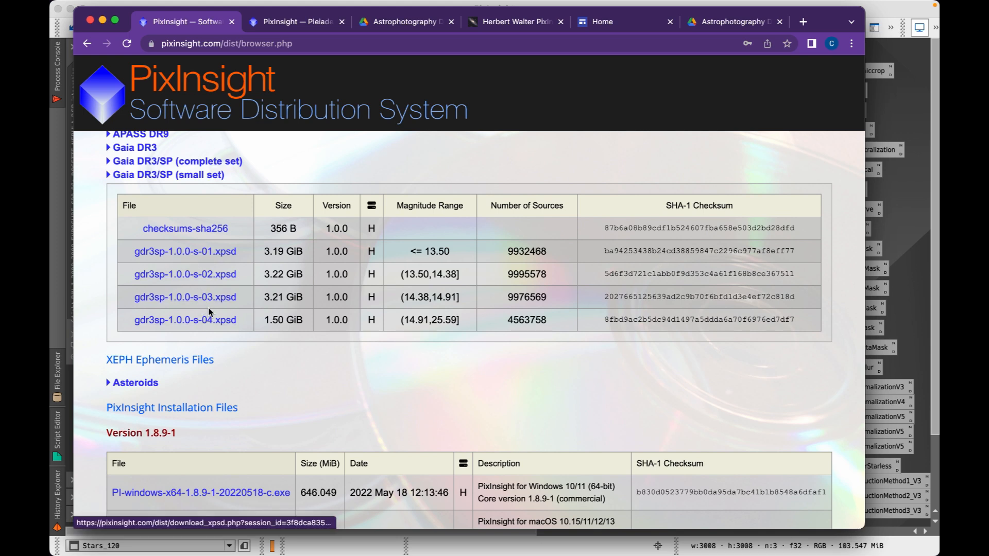
pyautogui.click(103, 23)
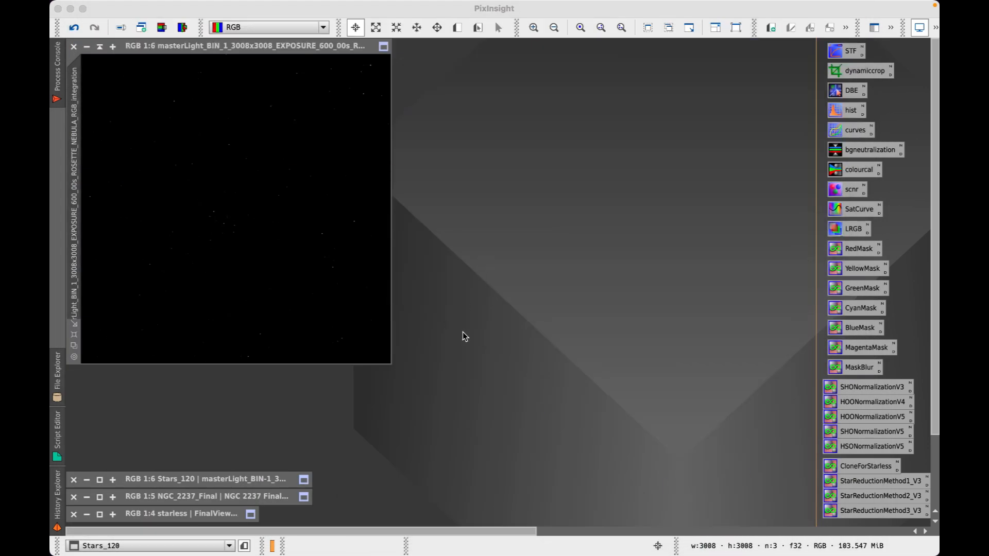
pyautogui.moveTo(264, 536)
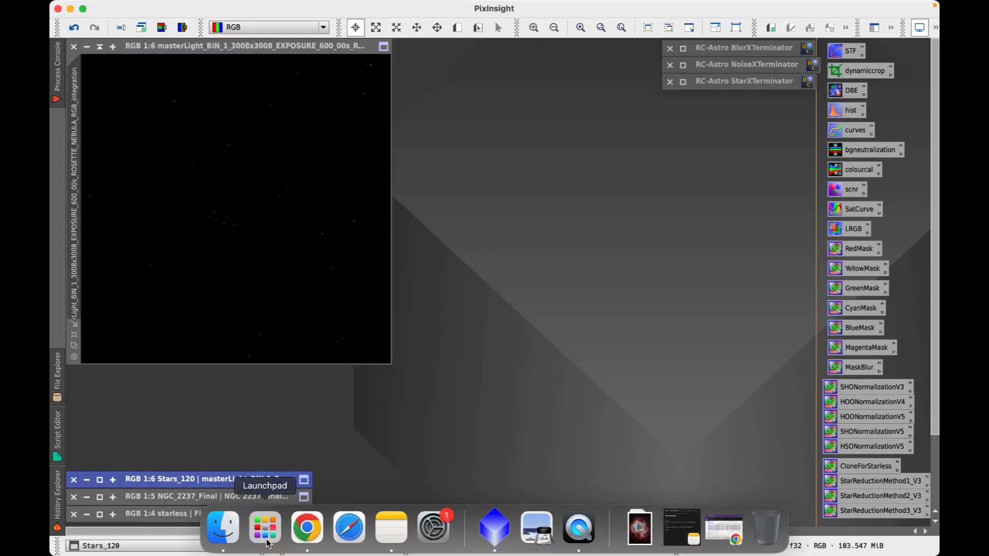
pyautogui.click(231, 536)
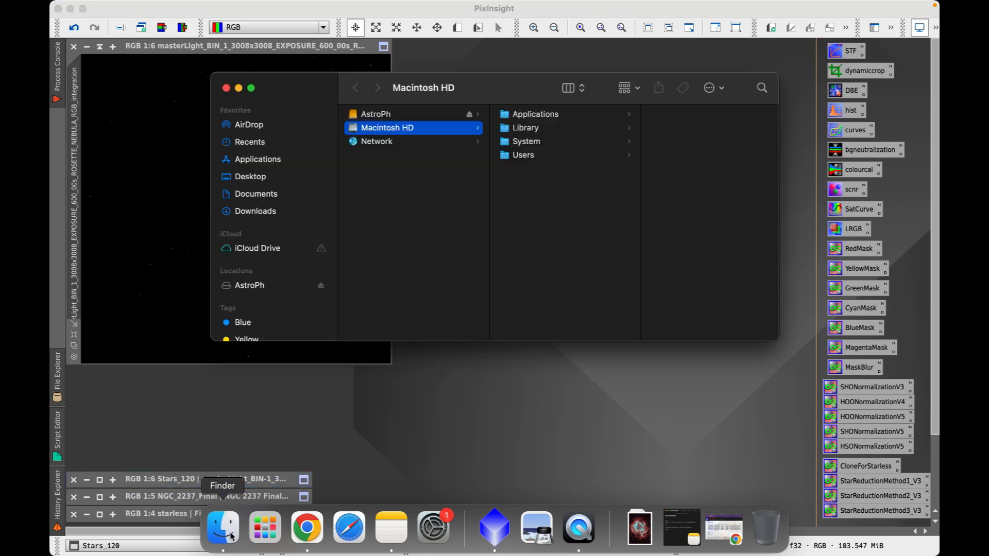
pyautogui.click(266, 211)
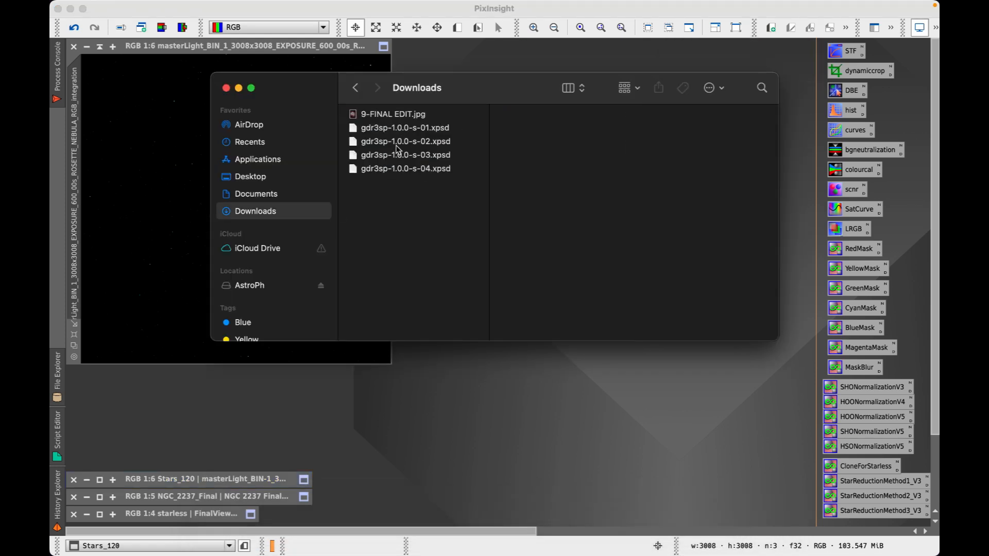
pyautogui.click(227, 88)
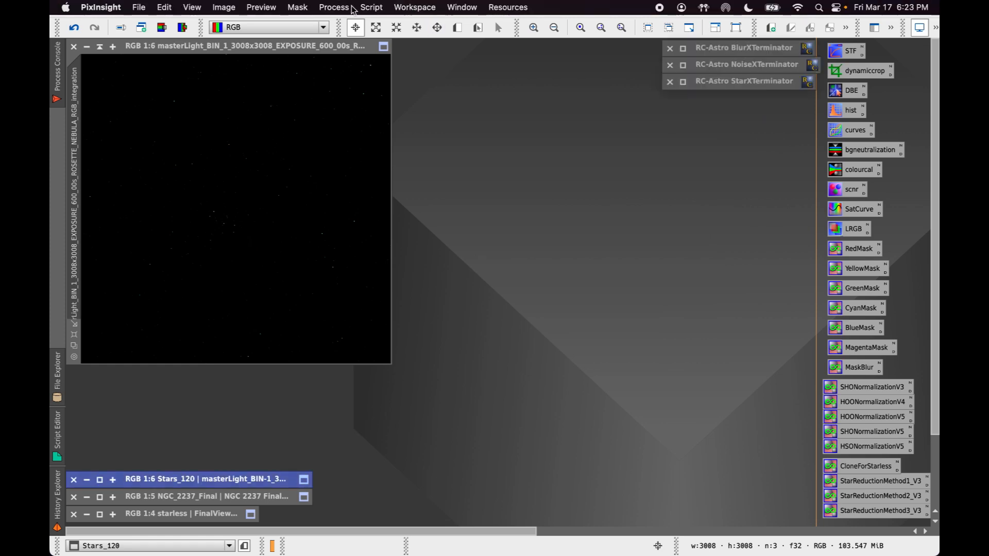
# Open the Gaia process from Process > All Processes, with Gaia DR3 selected
pyautogui.click(338, 9)
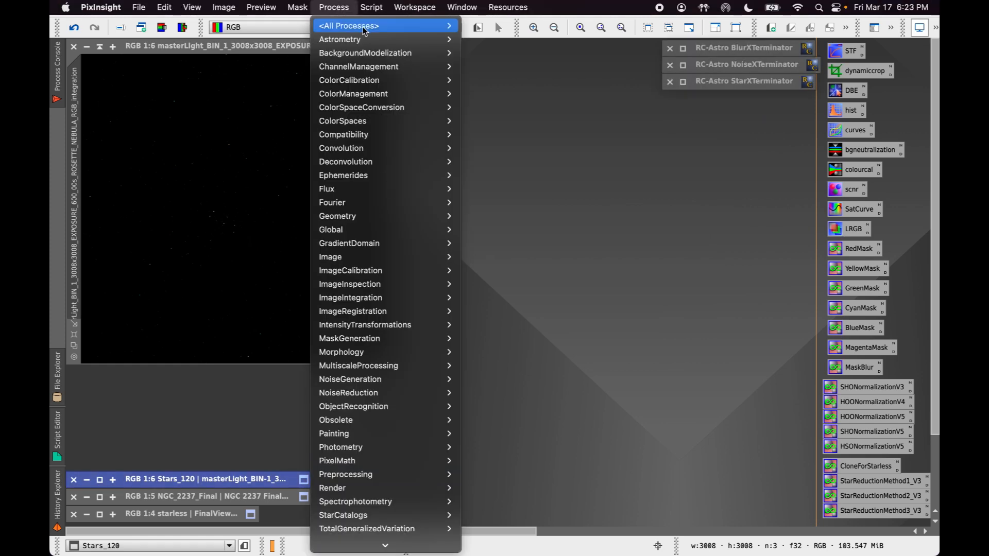
pyautogui.moveTo(360, 26)
pyautogui.scroll(-10, 511, 394)
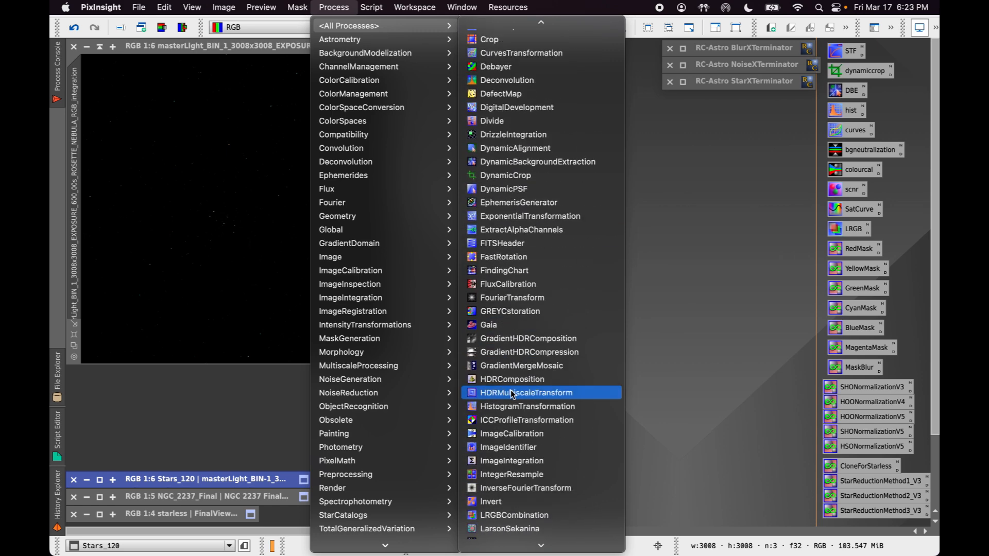
pyautogui.click(504, 325)
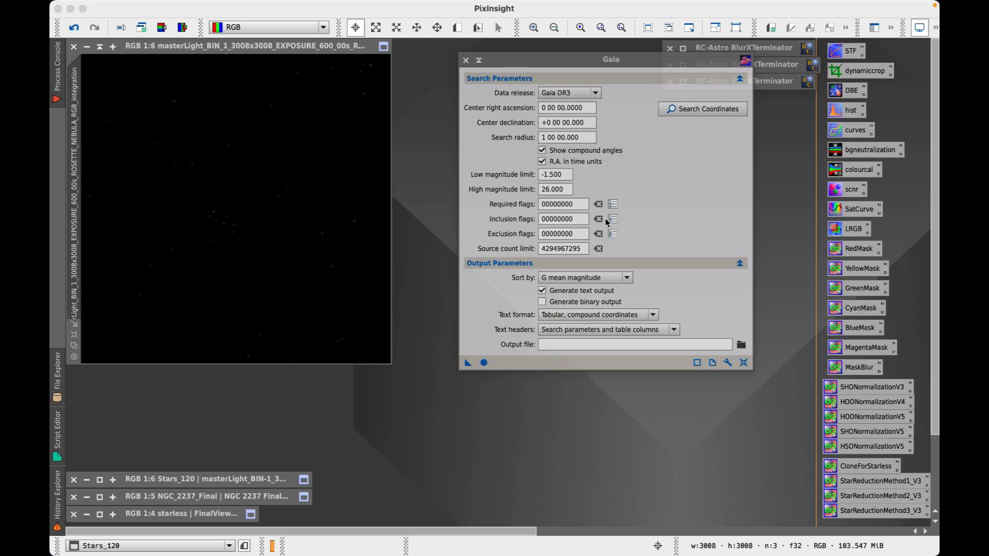
# Replace the Gaia database list with the four gdr3sp .xpsd files under Gaia DR3/SP, then close Gaia
pyautogui.click(727, 363)
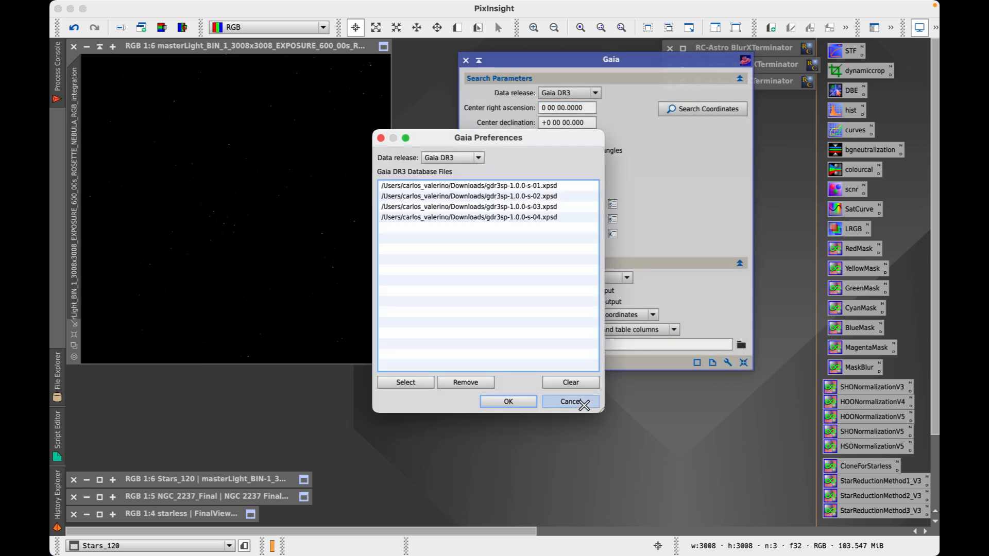
pyautogui.click(561, 381)
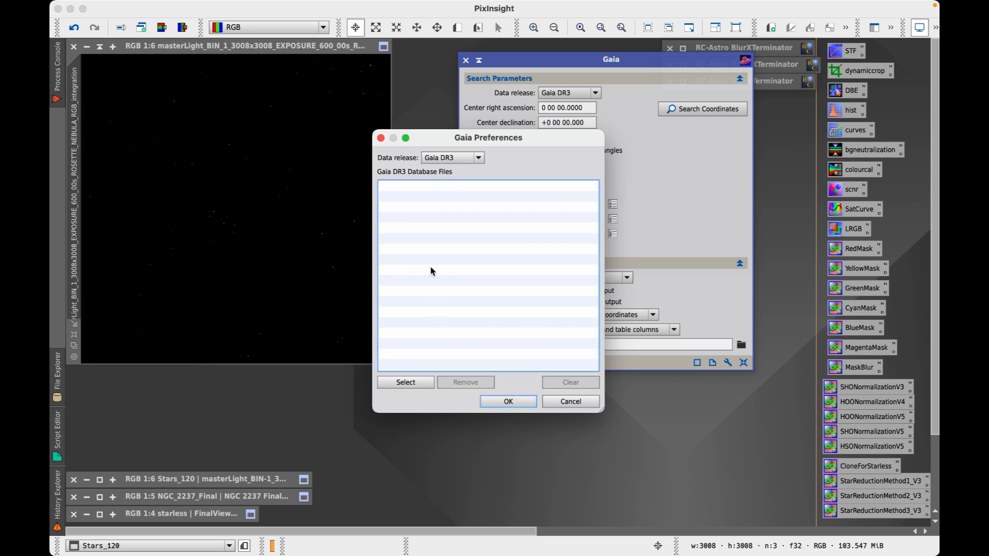
pyautogui.click(411, 386)
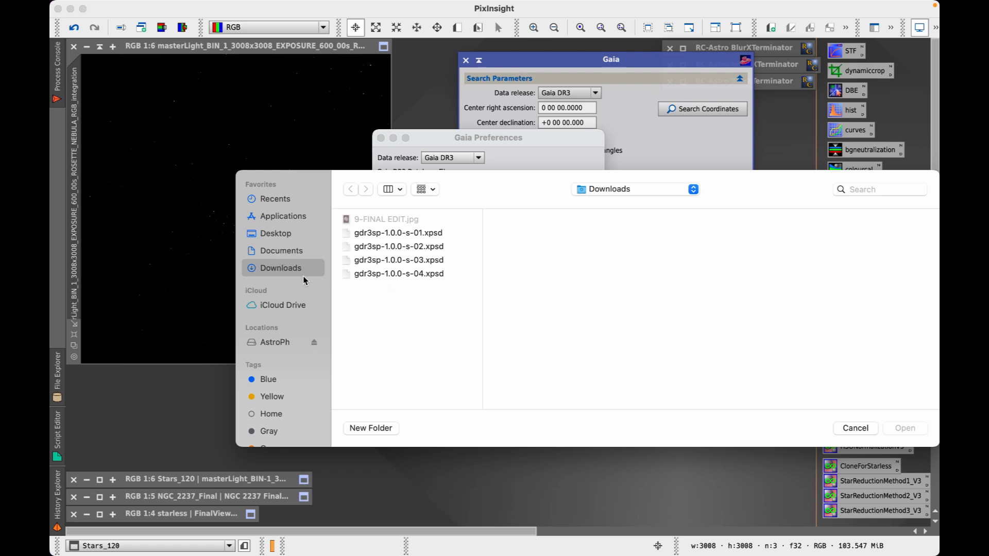
pyautogui.moveTo(367, 296); pyautogui.dragTo(387, 234)
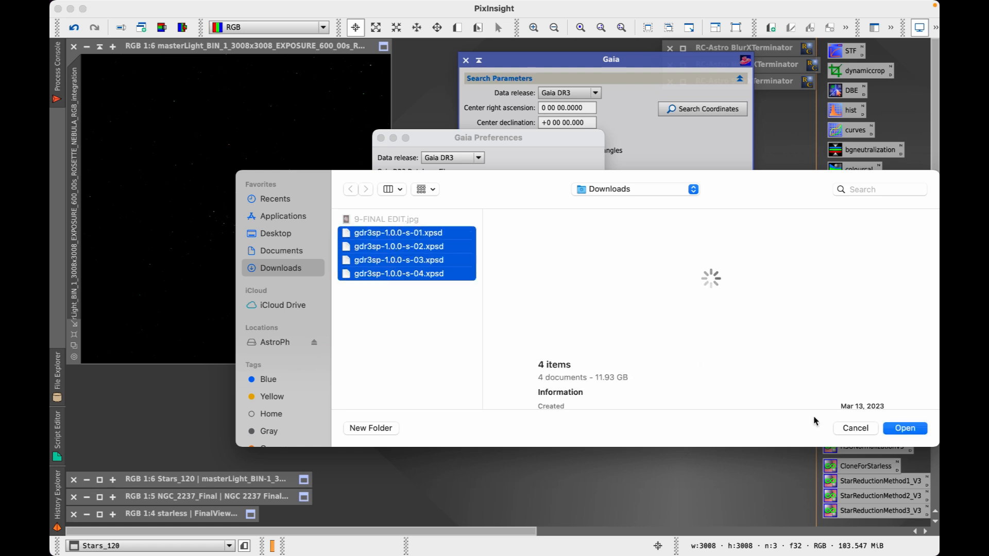
pyautogui.click(902, 428)
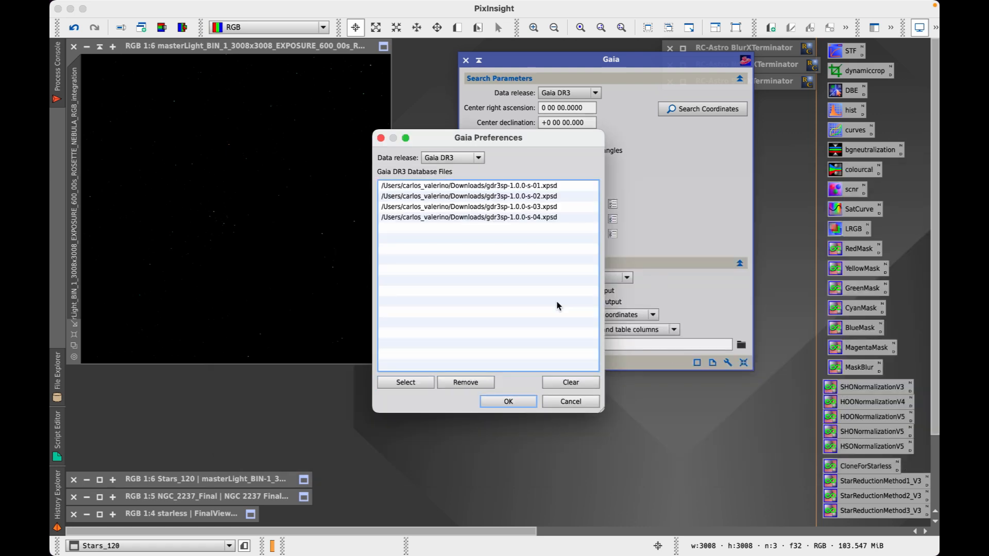
pyautogui.click(479, 158)
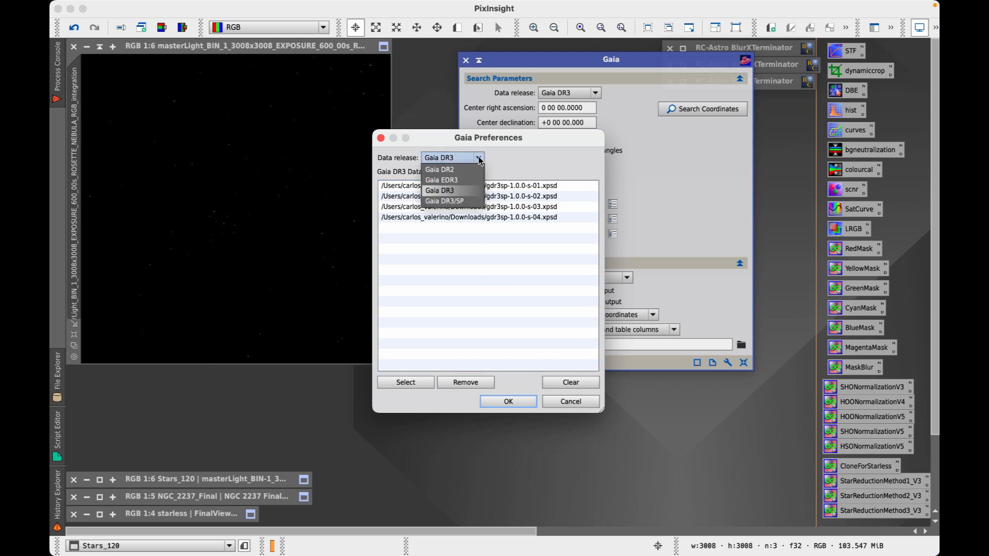
pyautogui.click(453, 202)
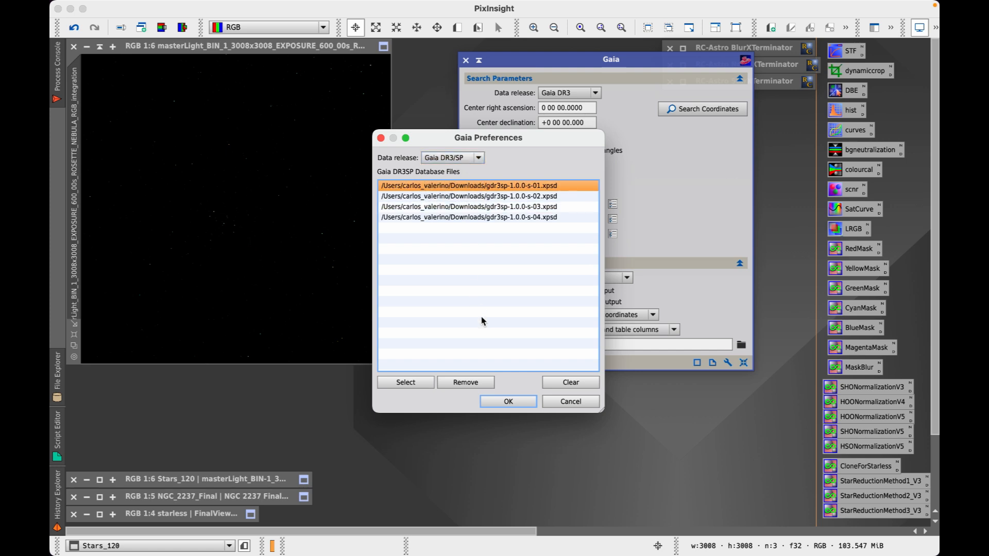
pyautogui.click(509, 401)
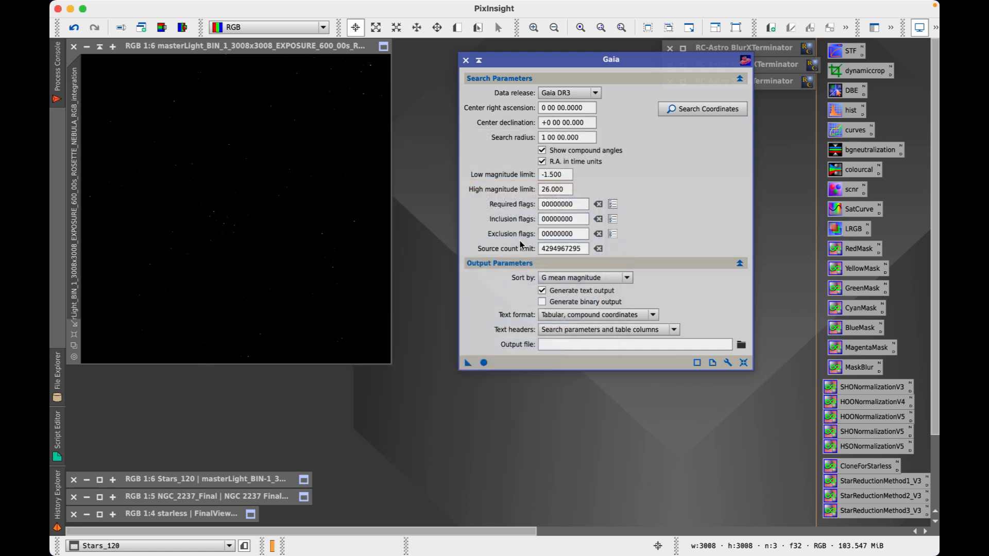
pyautogui.click(466, 60)
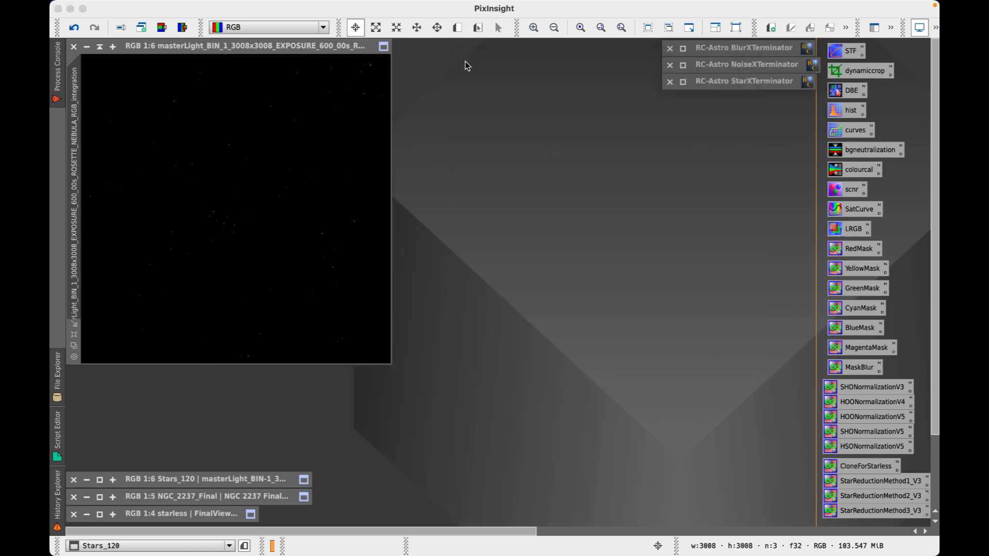
# Make the masterLight image active and open Set Image Identifier for it
pyautogui.moveTo(420, 2)
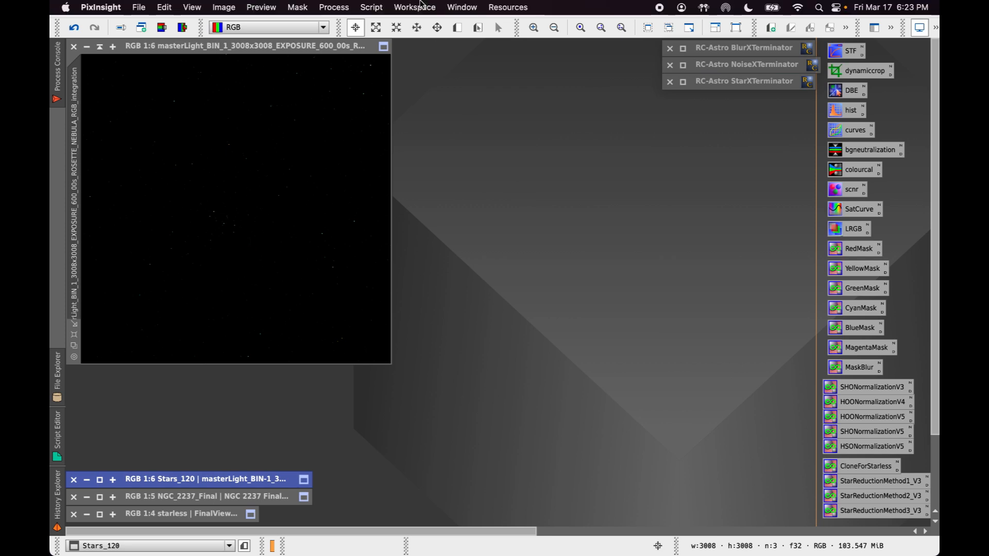
pyautogui.click(334, 8)
pyautogui.moveTo(380, 93)
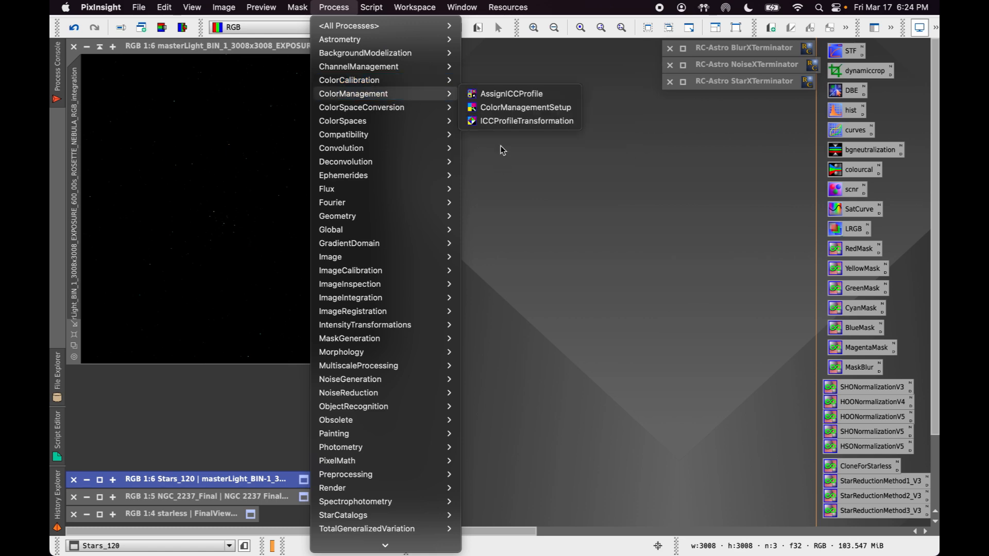
pyautogui.click(607, 307)
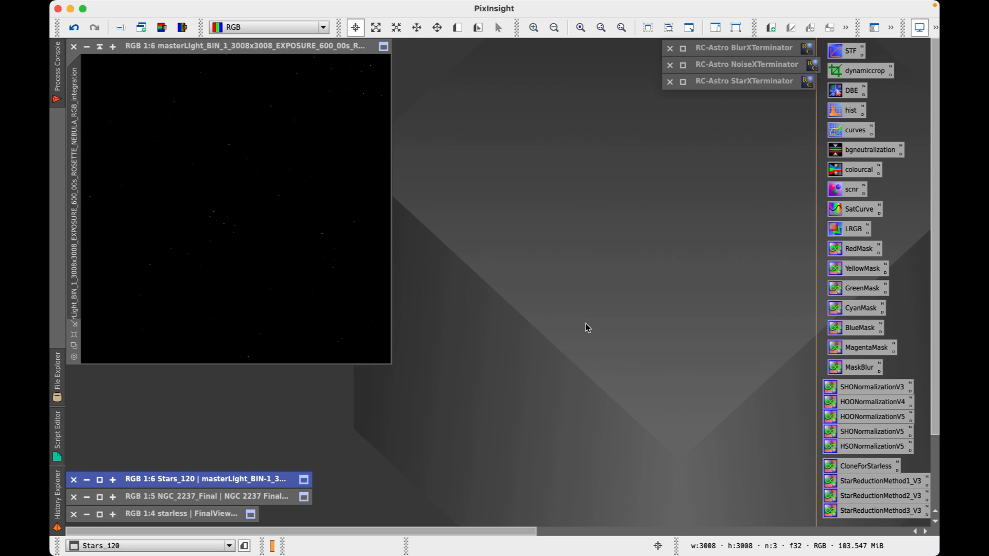
pyautogui.moveTo(218, 46)
pyautogui.mouseDown()
pyautogui.moveTo(241, 53)
pyautogui.moveTo(222, 48)
pyautogui.mouseUp()
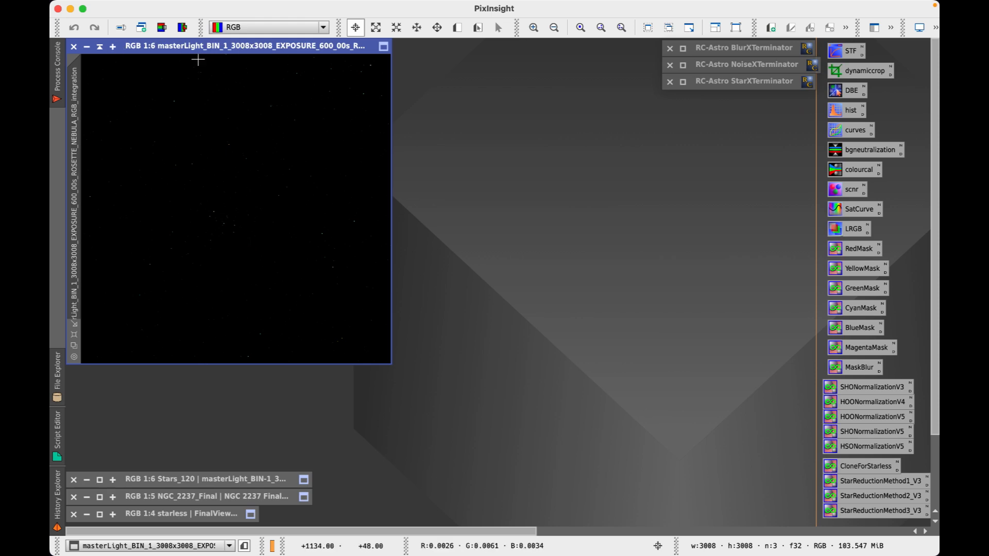
pyautogui.click(134, 31)
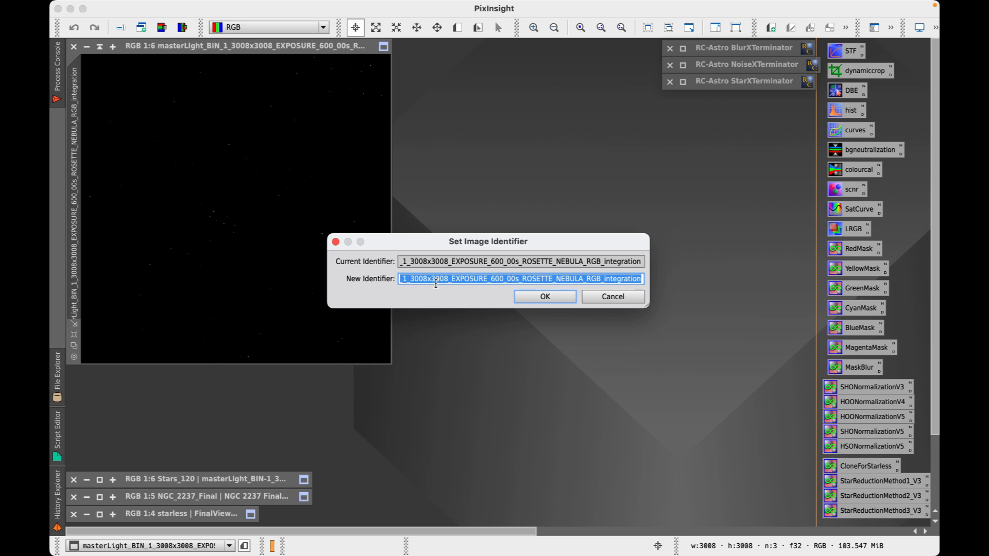
# Rename the masterLight integration image's identifier to RGB_Master
pyautogui.write('RGB_Master')
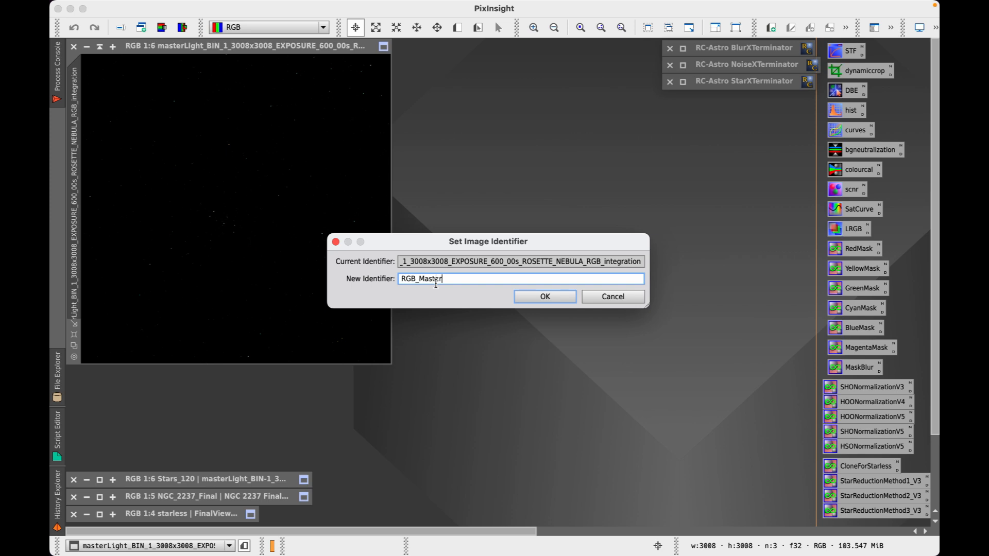
pyautogui.press('Return')
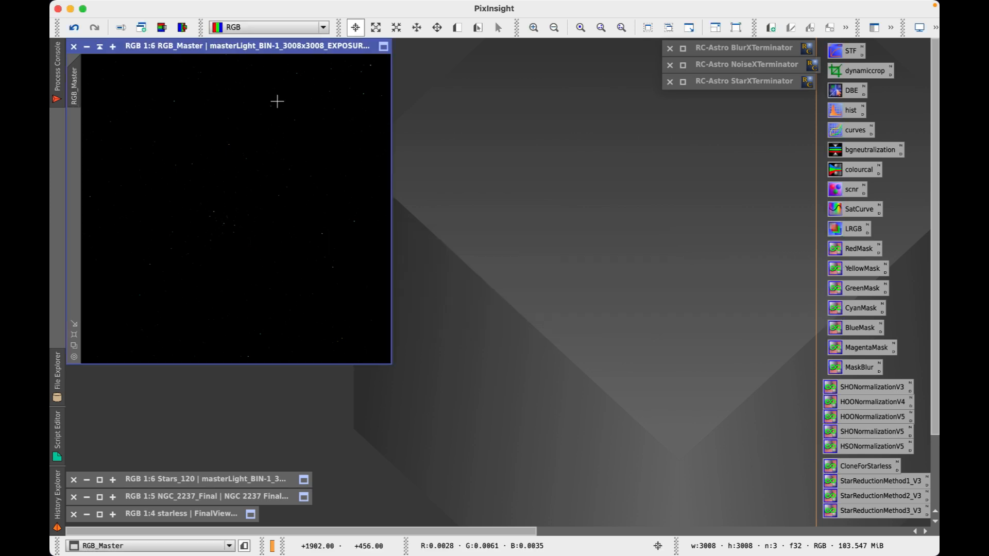
pyautogui.moveTo(215, 48)
pyautogui.mouseDown()
pyautogui.moveTo(255, 60)
pyautogui.moveTo(218, 52)
pyautogui.mouseUp()
# In Chrome's Drive tab, scroll the Rosette Nebula Process Document to page 2's Introduction and Setup photo
pyautogui.moveTo(490, 529)
pyautogui.click(307, 527)
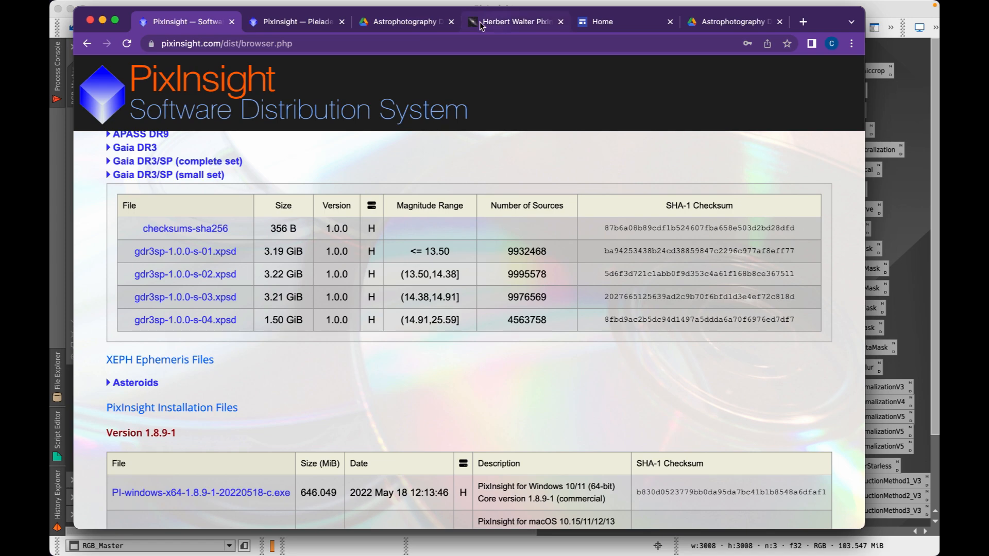
pyautogui.click(441, 27)
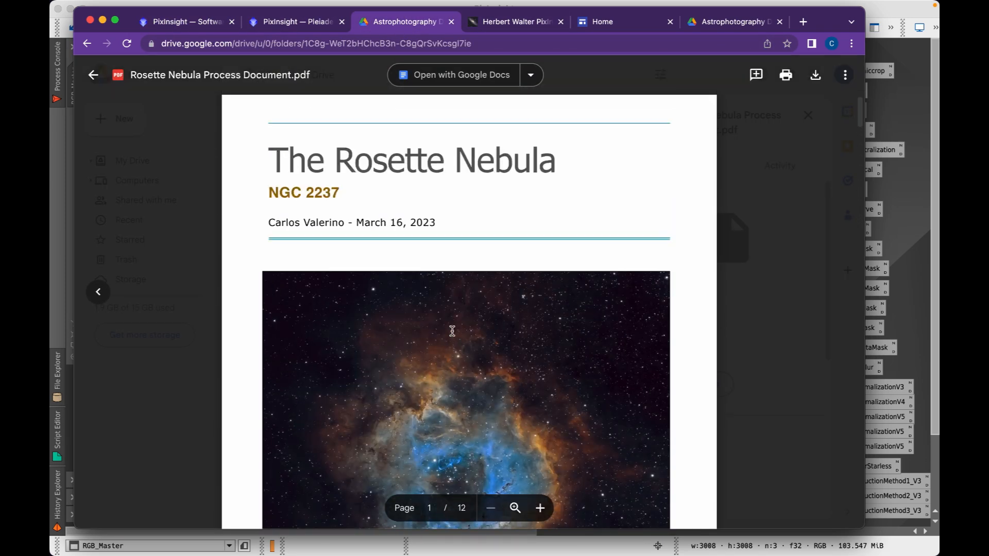
pyautogui.scroll(-10, 452, 332)
pyautogui.scroll(-2, 452, 331)
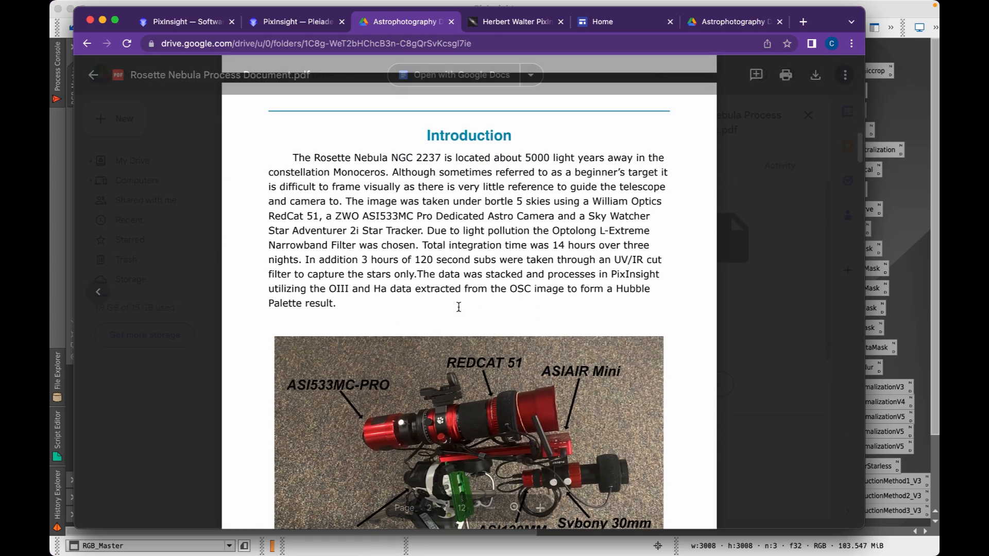
pyautogui.scroll(-2, 458, 288)
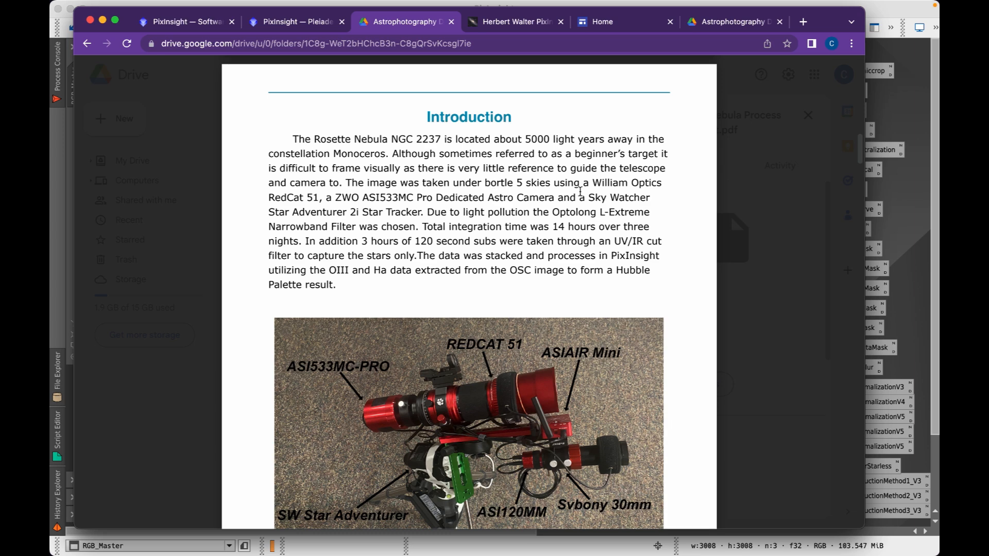
pyautogui.scroll(-2, 507, 314)
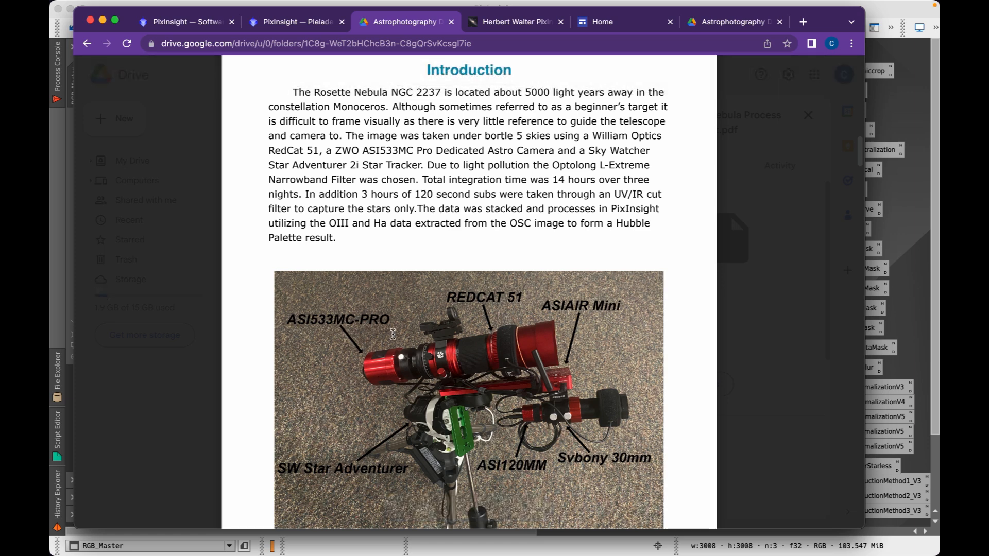
pyautogui.scroll(1, 410, 257)
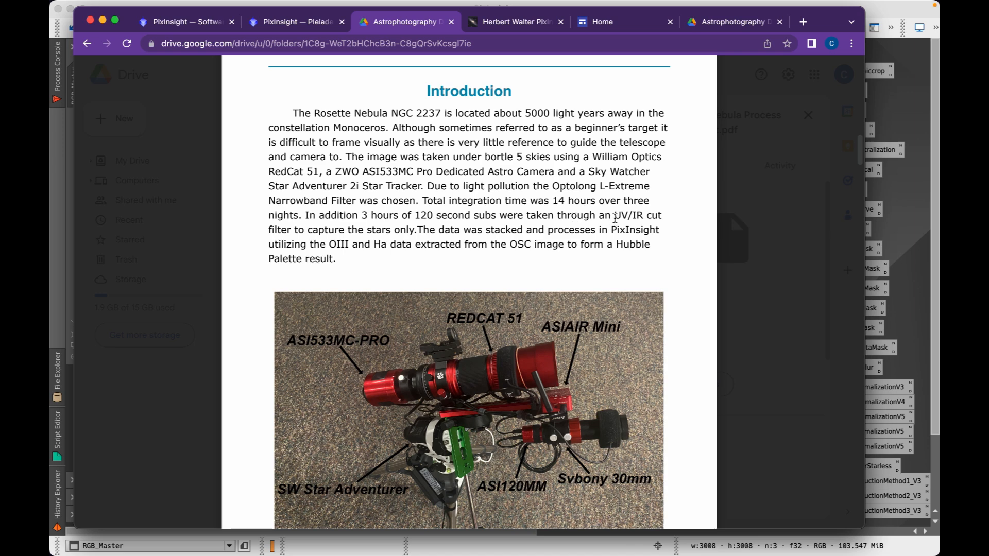
pyautogui.scroll(-1, 614, 219)
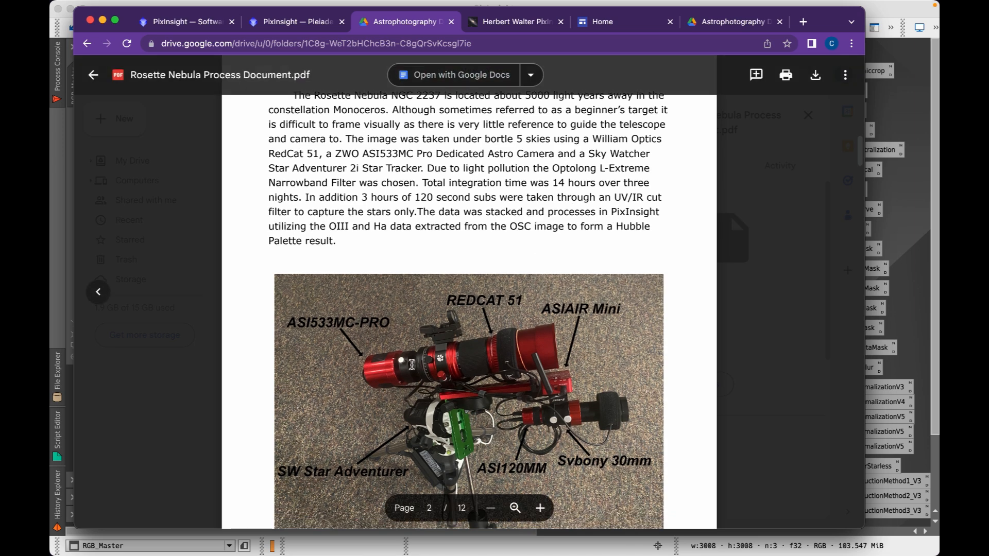
pyautogui.scroll(1, 405, 371)
pyautogui.scroll(-4, 405, 370)
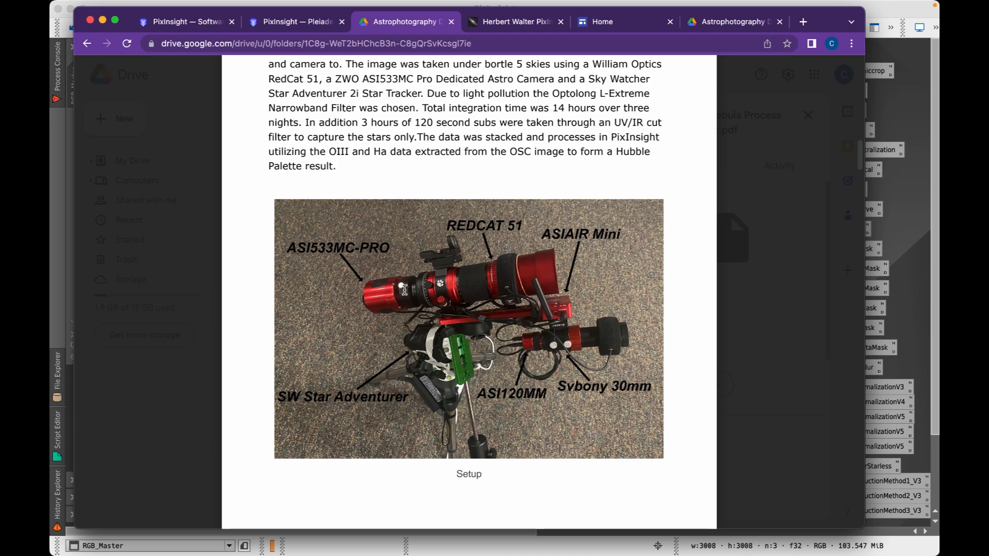
pyautogui.scroll(2, 426, 237)
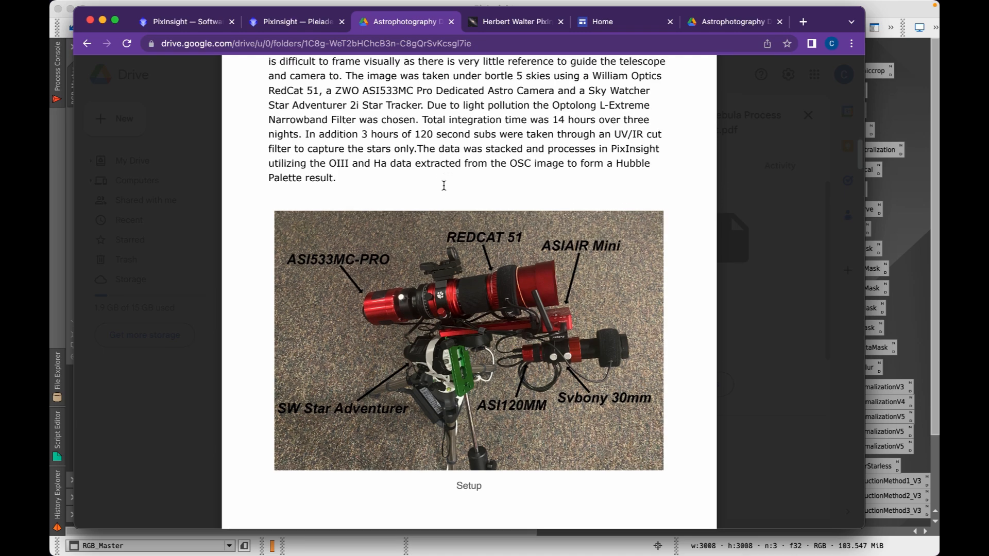
pyautogui.scroll(1, 444, 185)
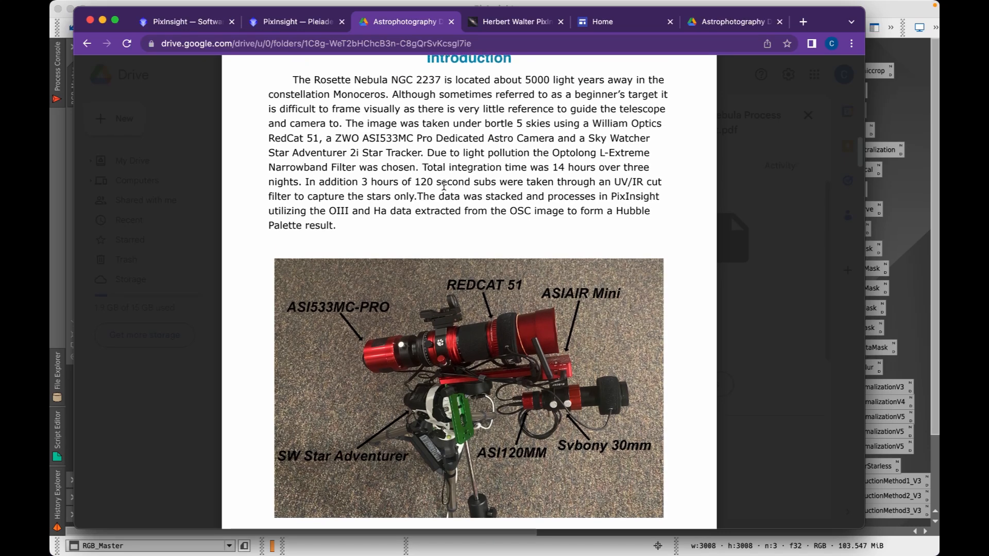
pyautogui.scroll(-2, 443, 186)
pyautogui.scroll(-2, 444, 186)
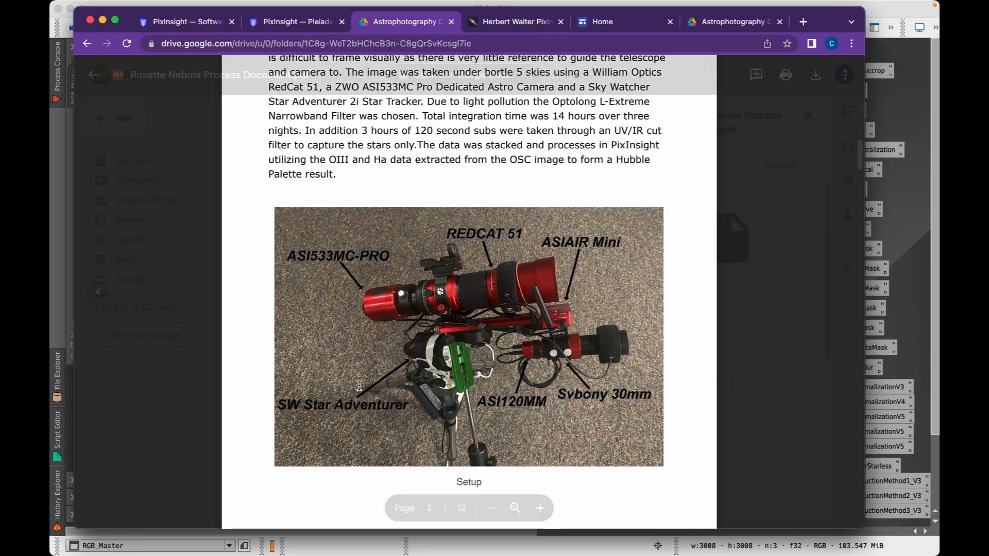
pyautogui.scroll(-1, 348, 343)
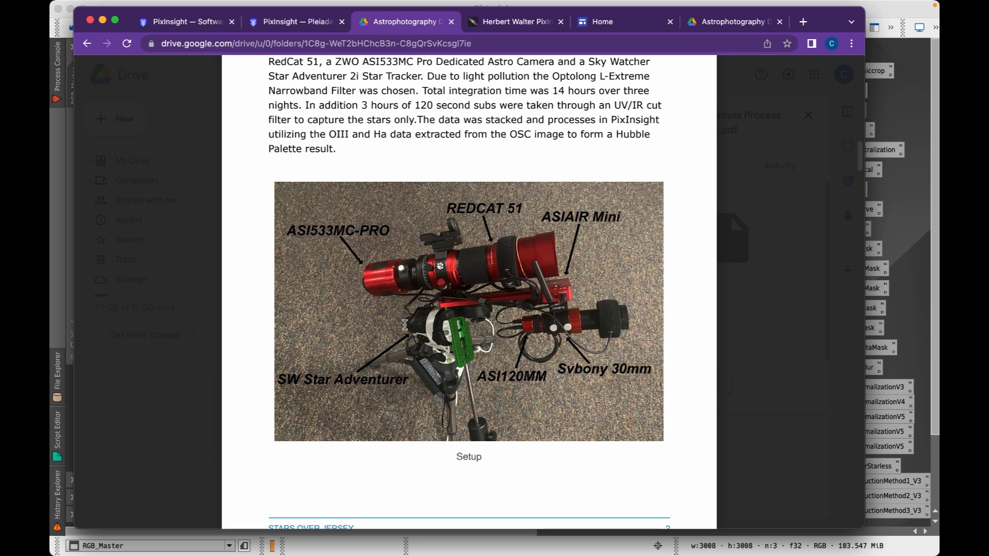
# Scroll back and forth through the process document's equipment and Setup section
pyautogui.scroll(-8, 430, 286)
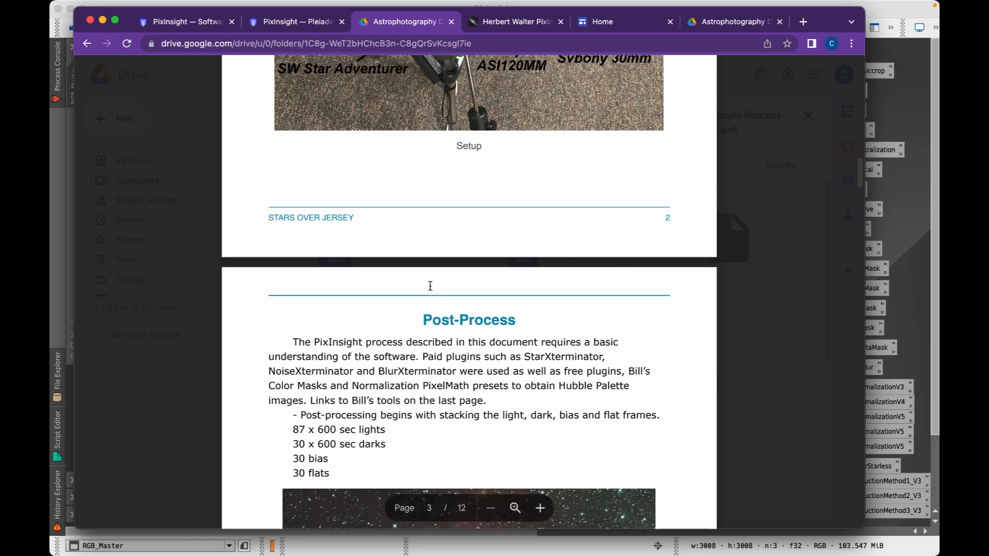
pyautogui.scroll(-3, 430, 285)
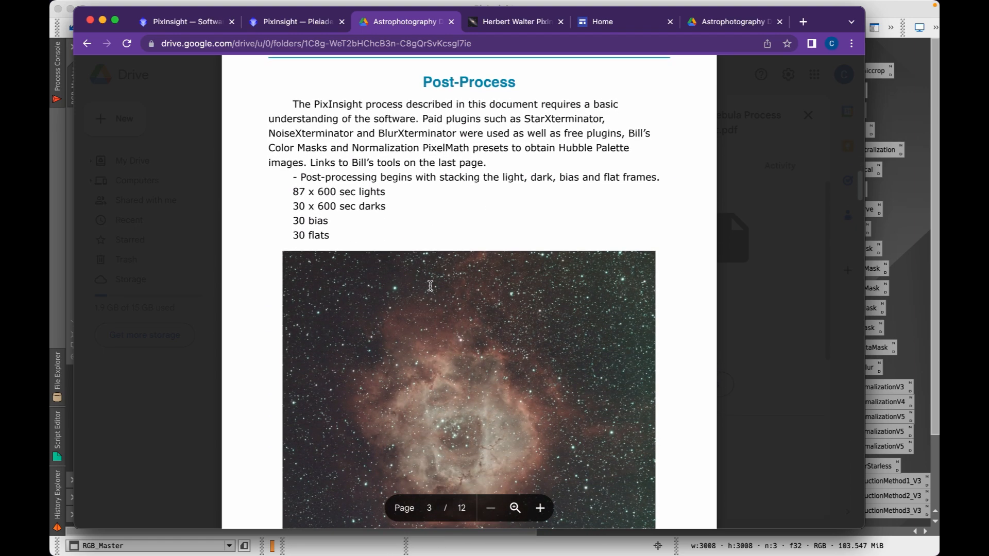
pyautogui.scroll(1, 469, 205)
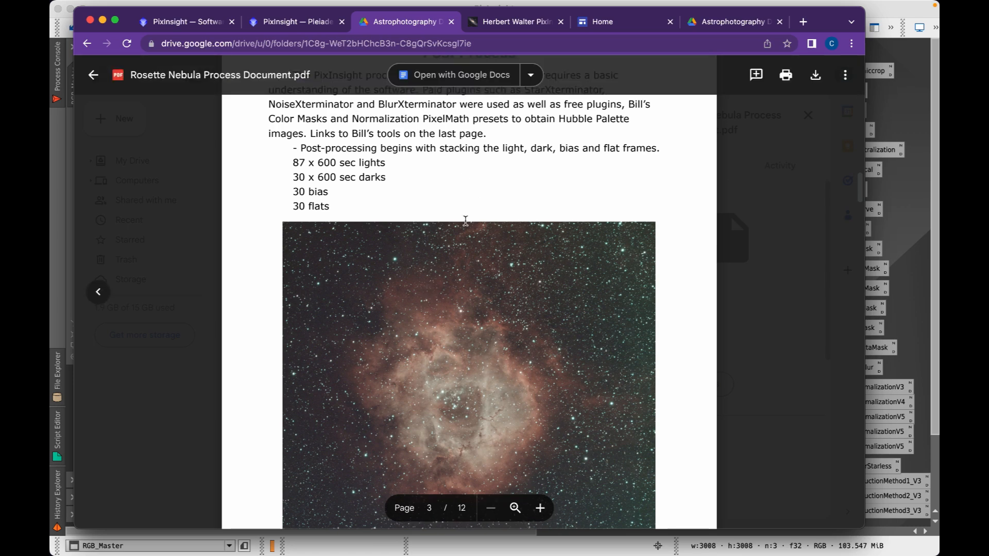
pyautogui.scroll(1, 466, 221)
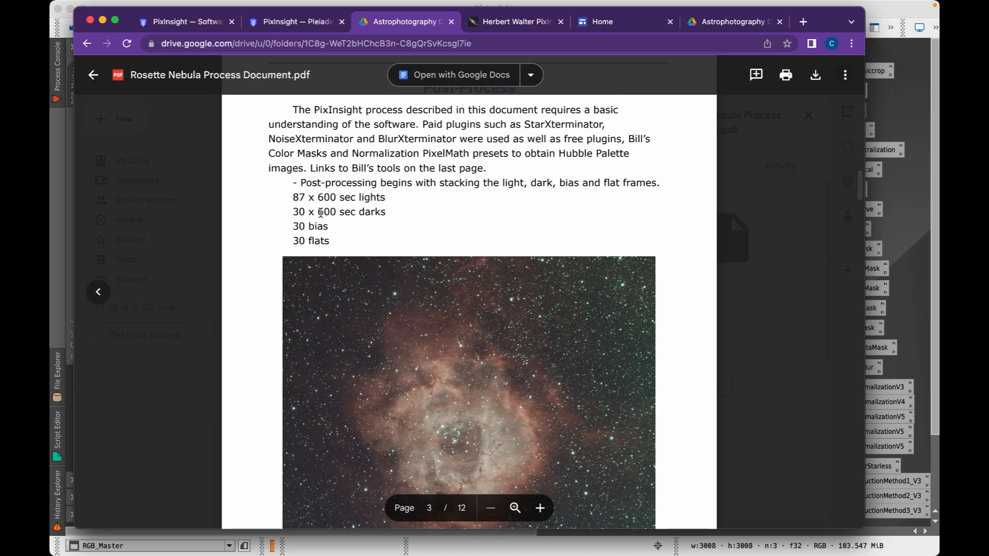
pyautogui.scroll(-1, 320, 213)
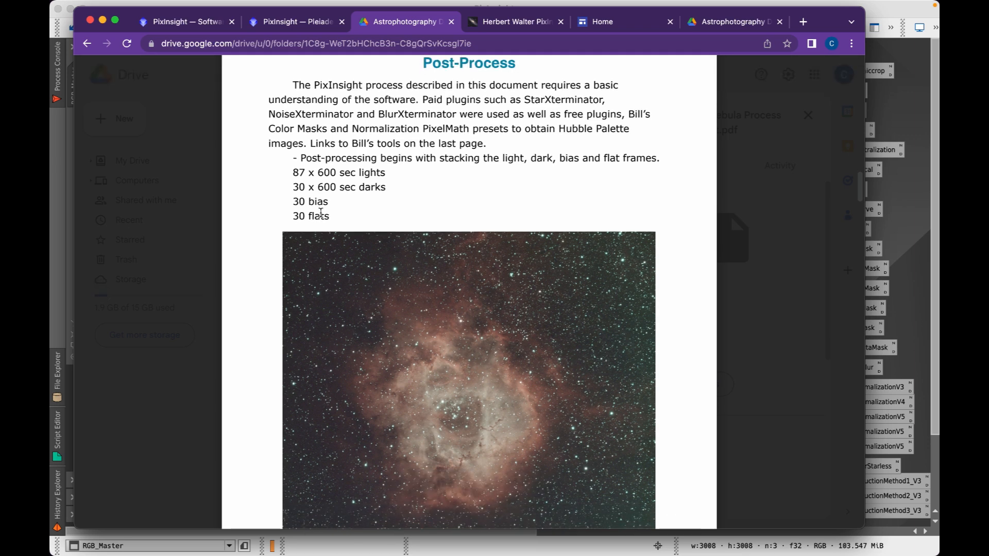
pyautogui.scroll(1, 320, 213)
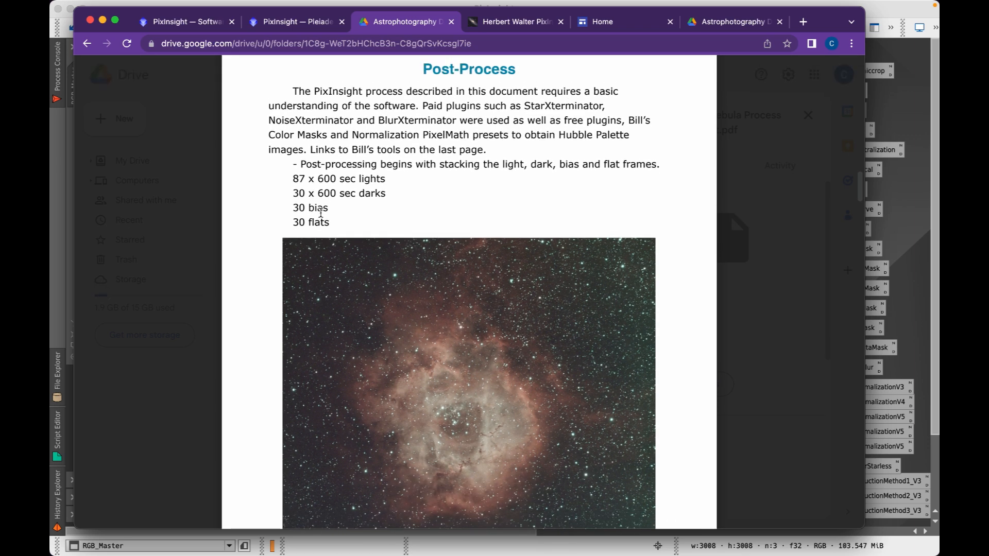
pyautogui.scroll(-1, 320, 213)
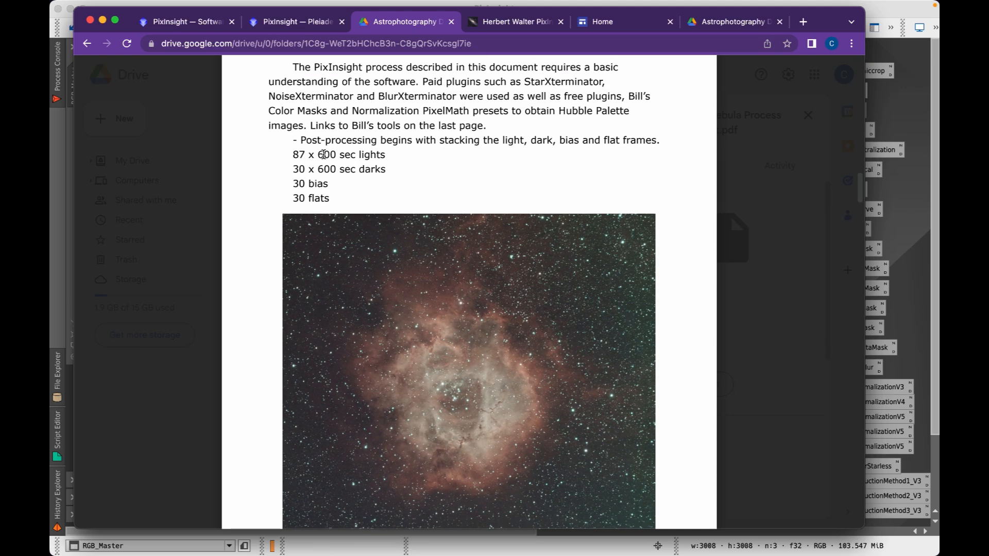
pyautogui.scroll(-1, 362, 196)
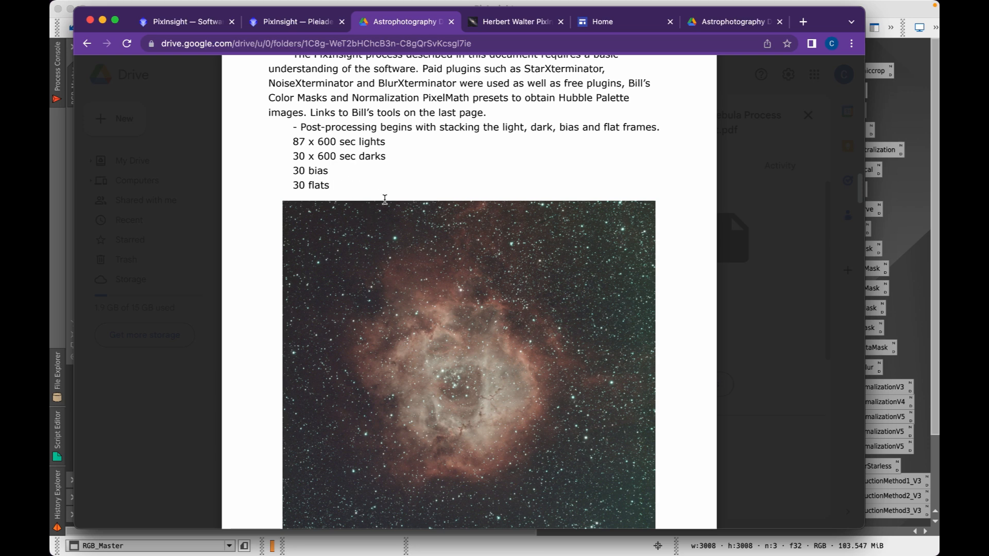
pyautogui.scroll(-15, 384, 199)
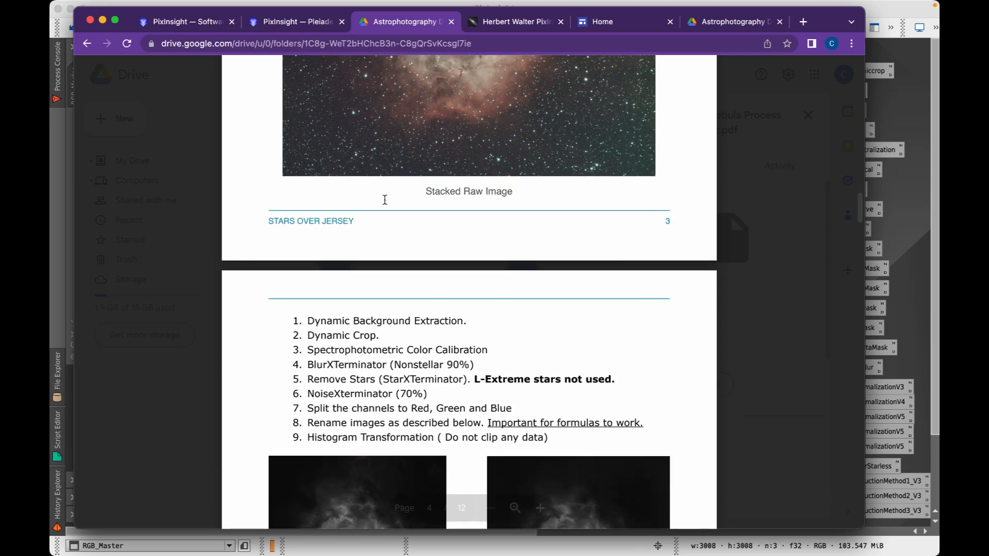
pyautogui.scroll(9, 384, 200)
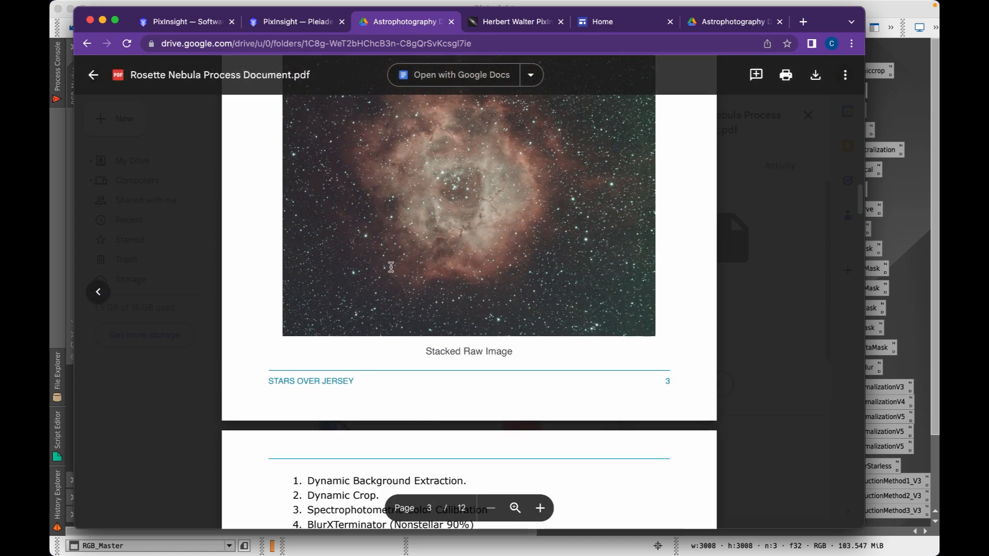
pyautogui.scroll(-8, 382, 321)
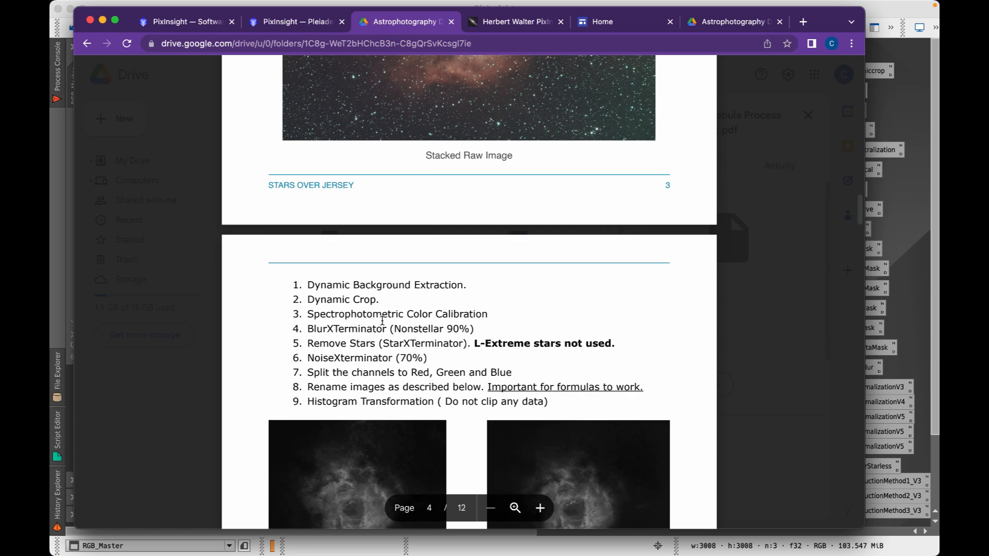
pyautogui.scroll(-5, 382, 320)
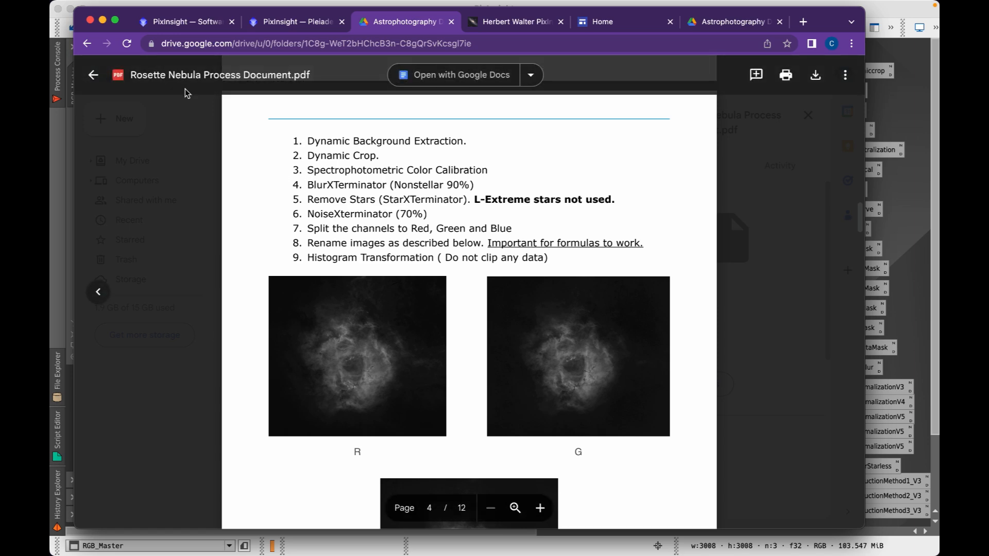
# Minimize the browser and bring the RGB_Master image window into focus in PixInsight
pyautogui.click(102, 20)
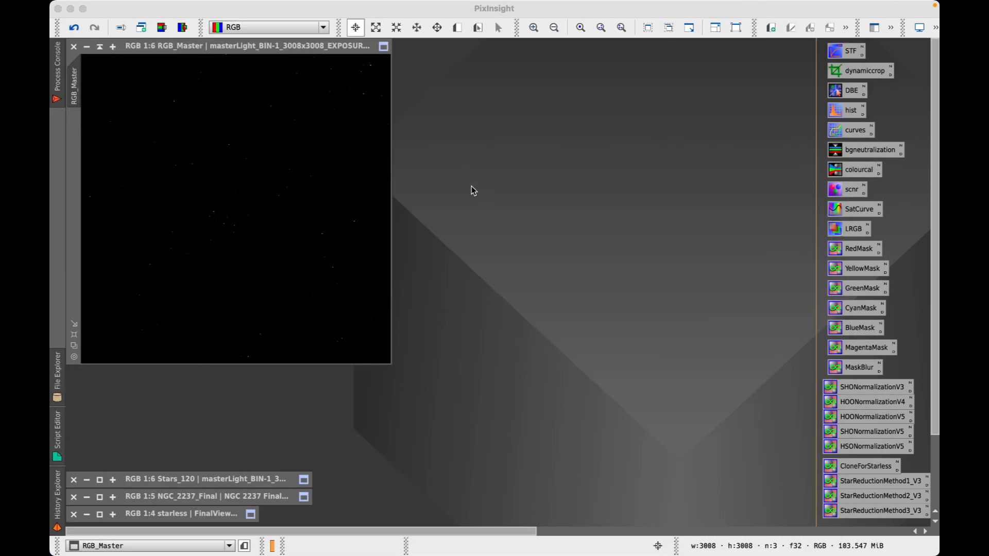
pyautogui.click(226, 49)
pyautogui.moveTo(228, 51); pyautogui.dragTo(217, 51)
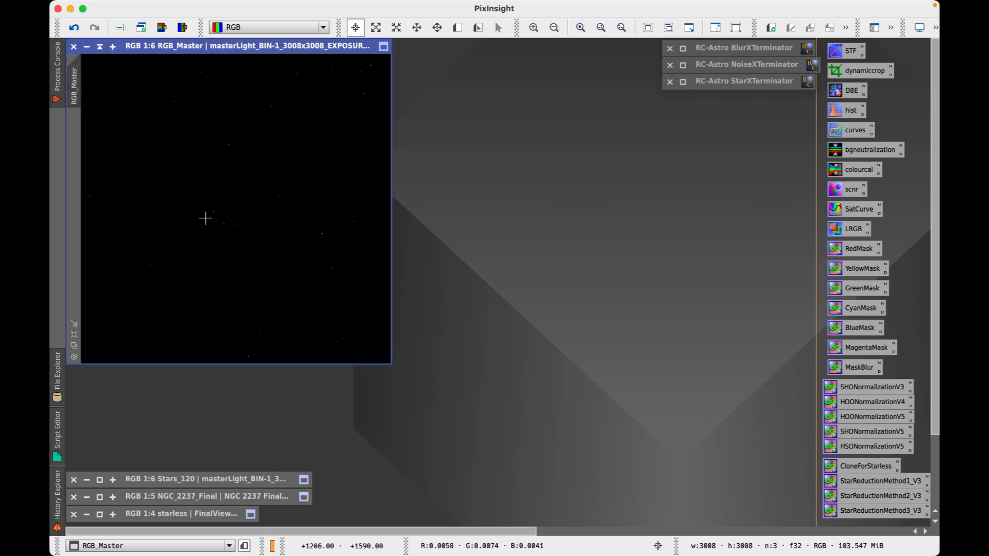
# Auto-stretch RGB_Master with ScreenTransferFunction, then close the STF tool
pyautogui.doubleClick(849, 53)
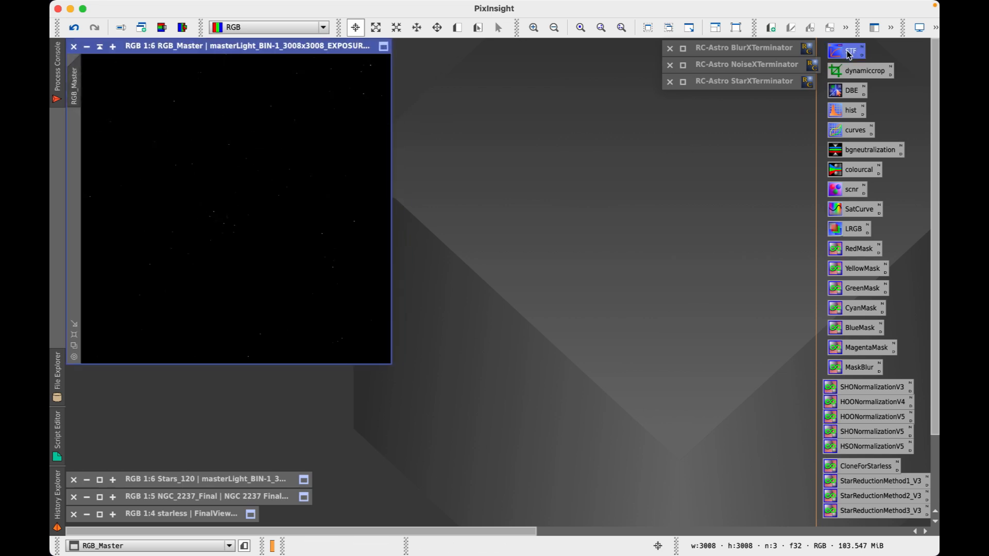
pyautogui.moveTo(220, 401); pyautogui.dragTo(300, 379)
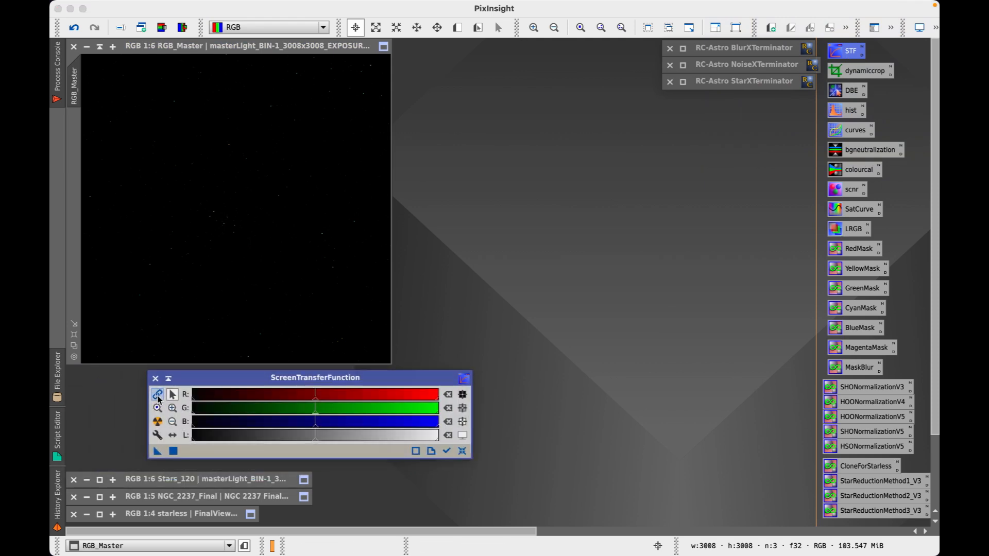
pyautogui.click(158, 422)
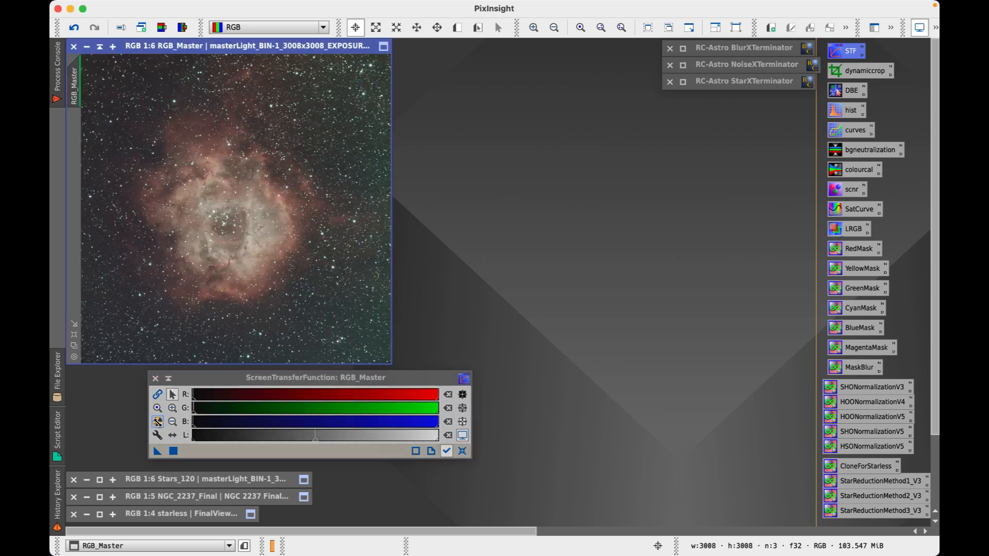
pyautogui.click(155, 378)
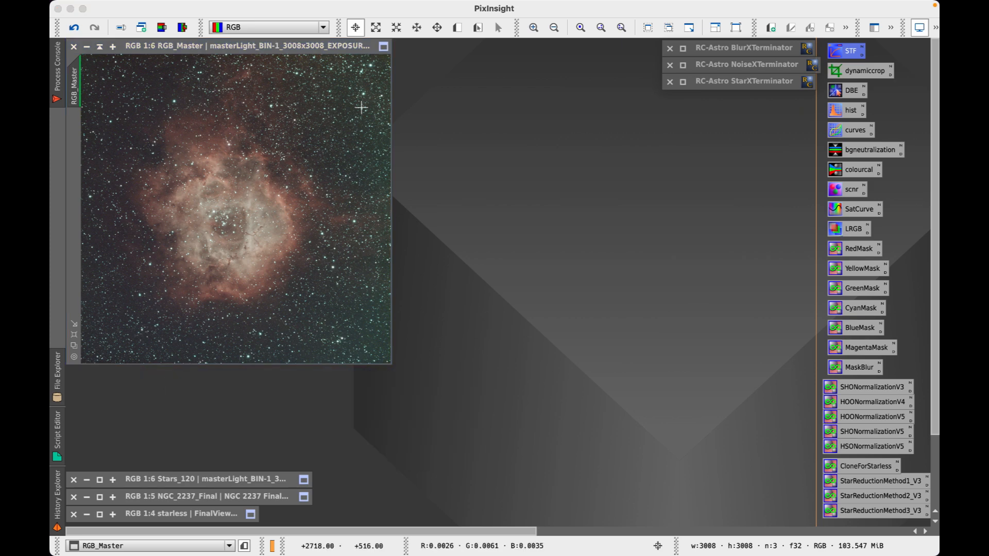
pyautogui.moveTo(235, 52)
pyautogui.mouseDown()
pyautogui.moveTo(293, 54)
pyautogui.moveTo(237, 46)
pyautogui.mouseUp()
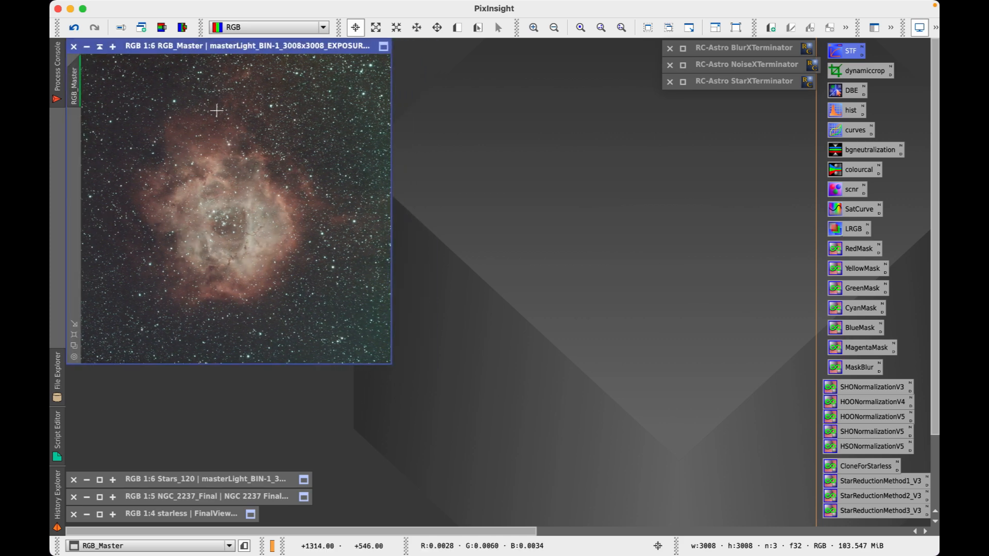
pyautogui.moveTo(218, 46); pyautogui.dragTo(606, 111)
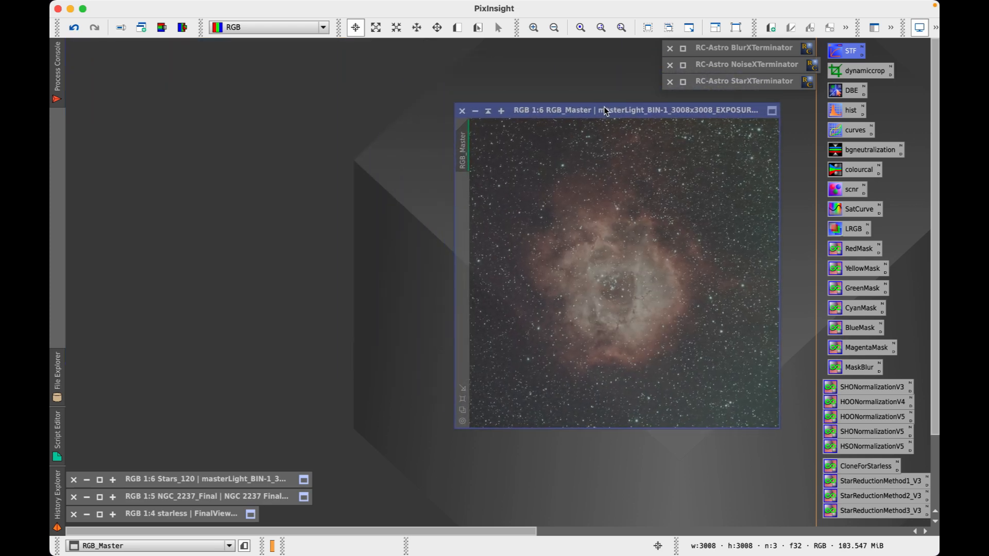
pyautogui.click(99, 481)
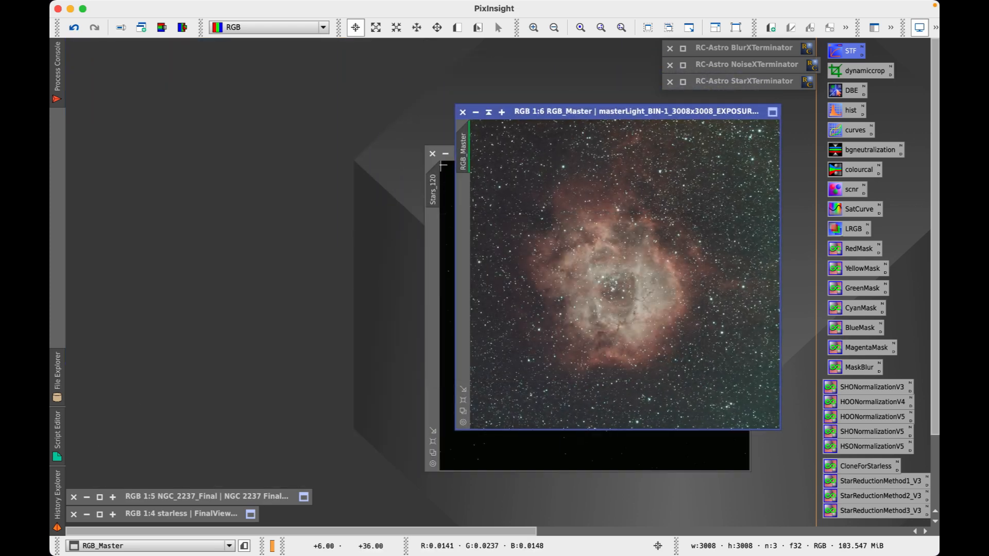
pyautogui.moveTo(564, 110); pyautogui.dragTo(151, 68)
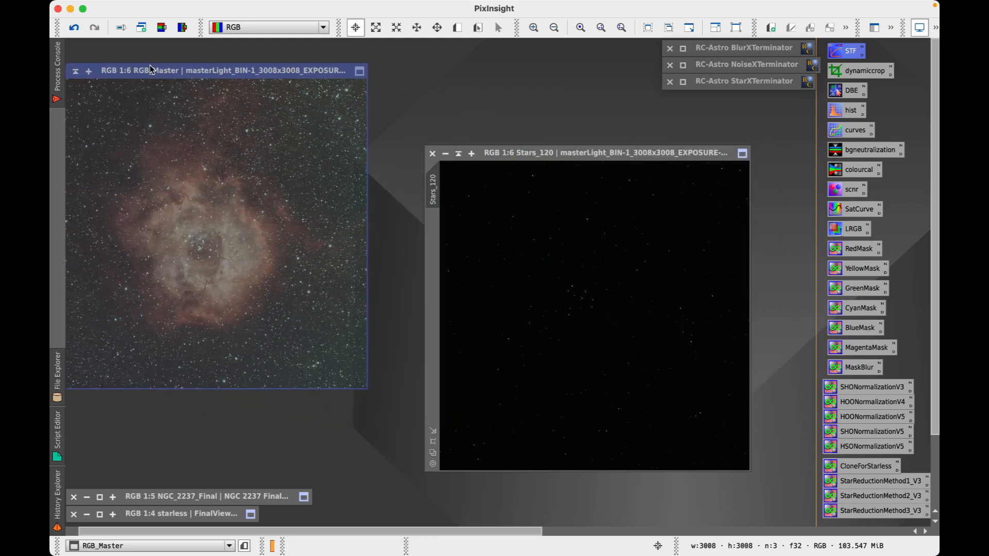
pyautogui.click(458, 153)
pyautogui.click(102, 499)
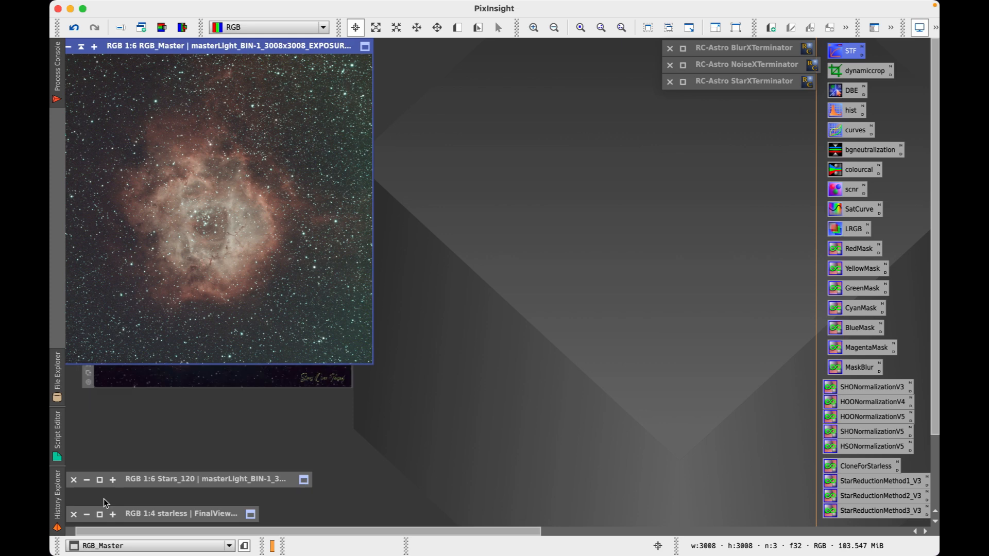
pyautogui.moveTo(193, 50); pyautogui.dragTo(570, 70)
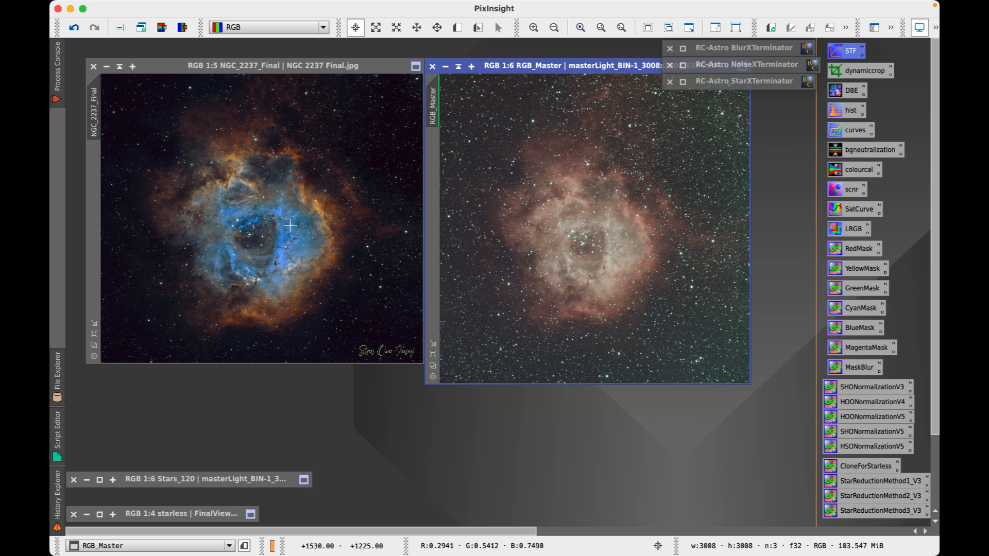
pyautogui.click(119, 67)
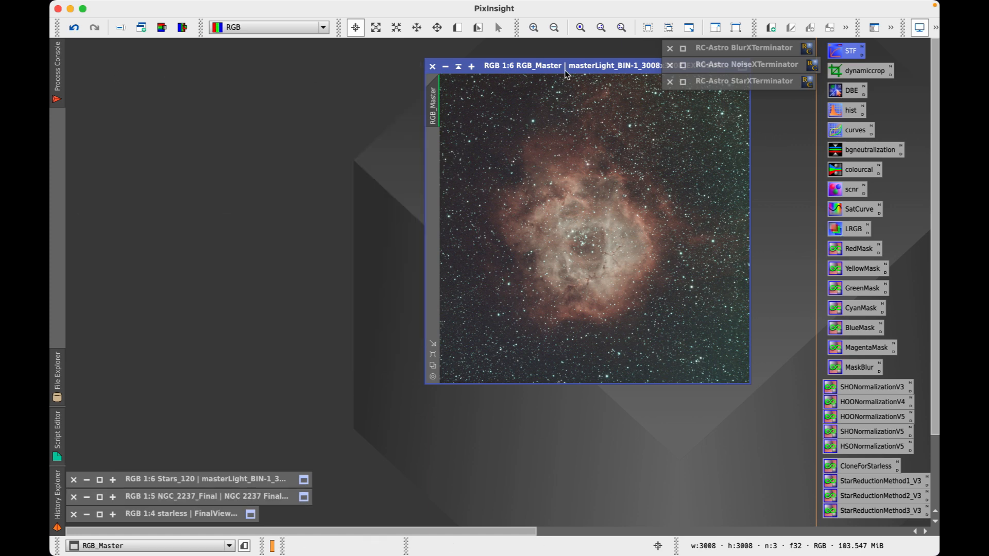
pyautogui.moveTo(579, 69); pyautogui.dragTo(224, 51)
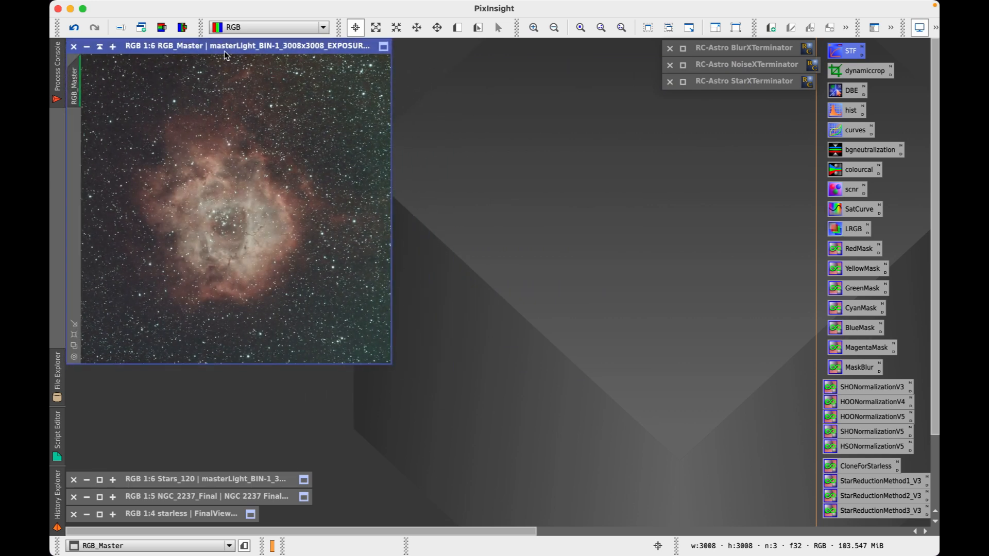
# Open DynamicBackgroundExtraction from its icon, then close it and cancel the session
pyautogui.doubleClick(851, 95)
pyautogui.moveTo(324, 130); pyautogui.dragTo(564, 83)
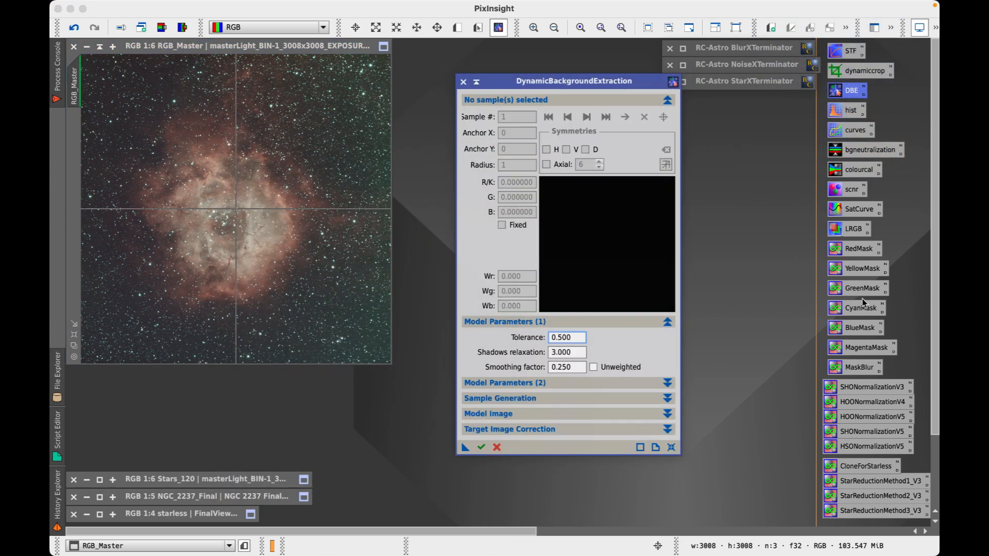
pyautogui.click(462, 82)
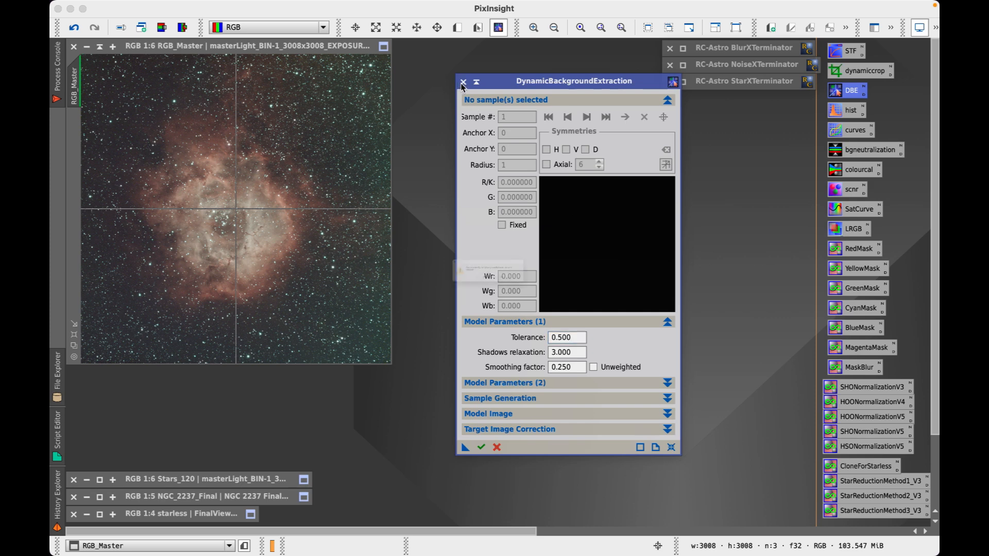
pyautogui.click(542, 294)
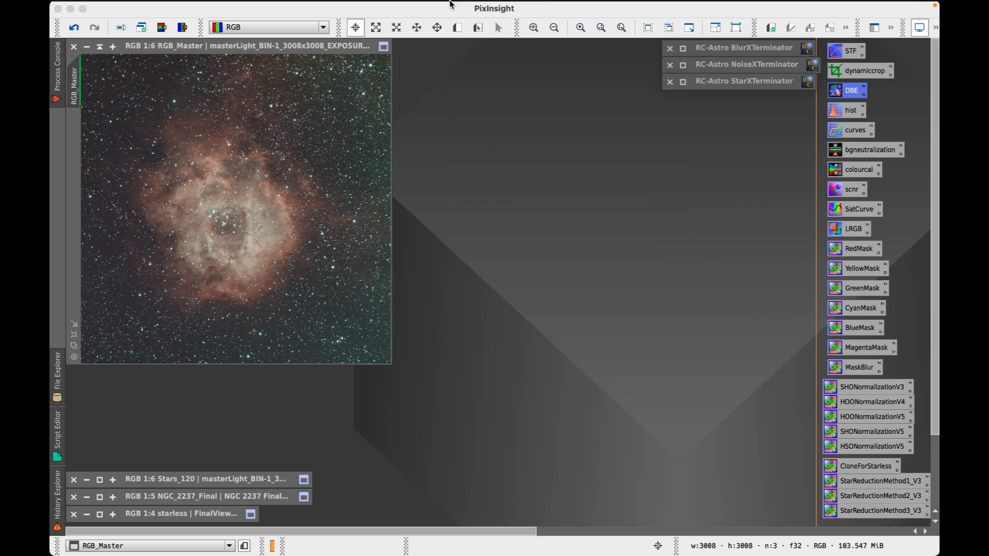
# Reopen DynamicBackgroundExtraction via Process > BackgroundModelization and attach it to RGB_Master
pyautogui.moveTo(365, 7)
pyautogui.click(333, 8)
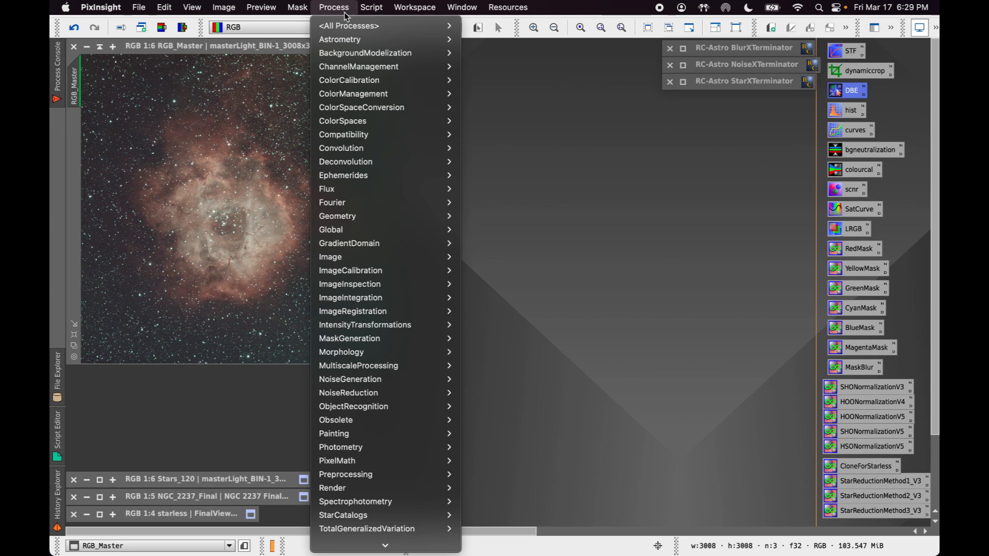
pyautogui.moveTo(388, 57)
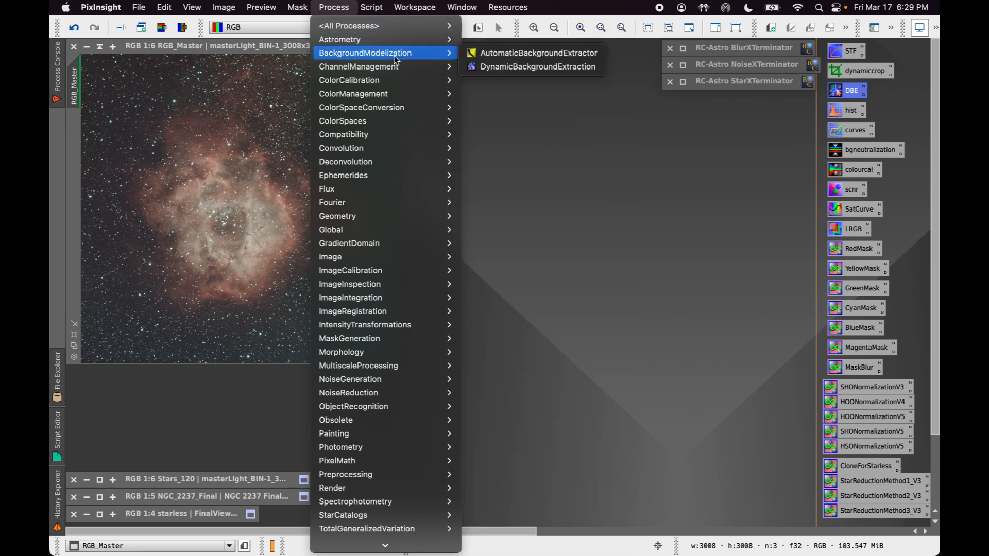
pyautogui.click(510, 66)
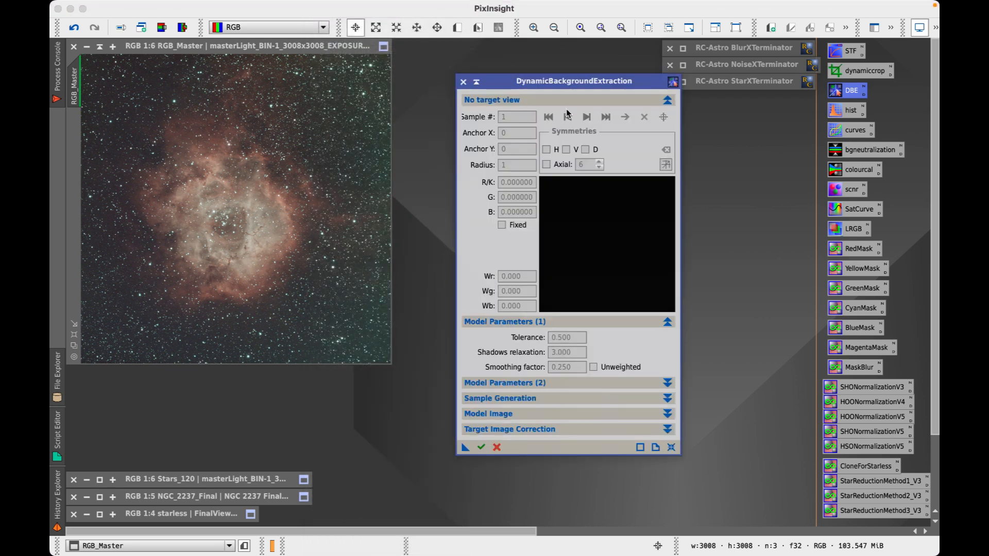
pyautogui.moveTo(565, 84); pyautogui.dragTo(554, 62)
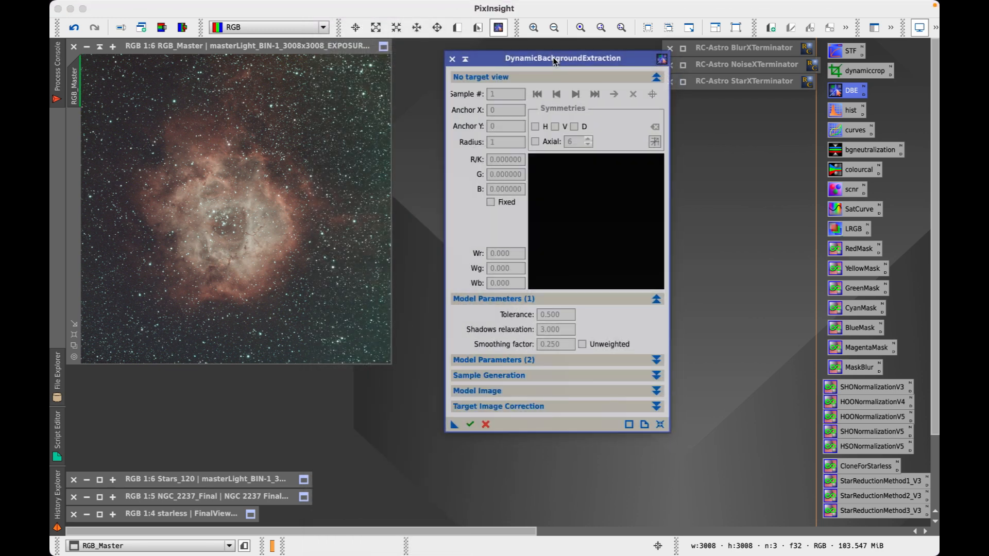
pyautogui.click(343, 232)
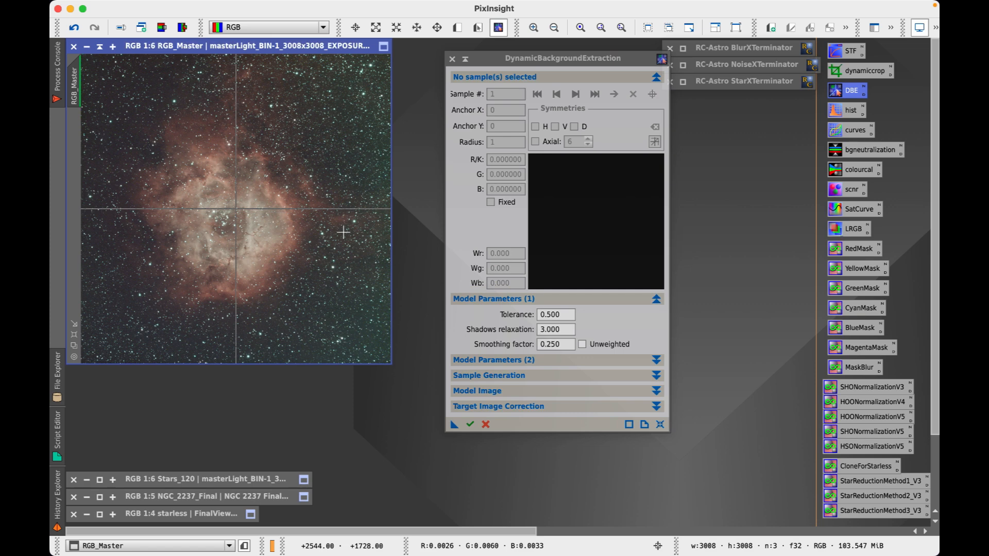
pyautogui.moveTo(524, 60); pyautogui.dragTo(668, 83)
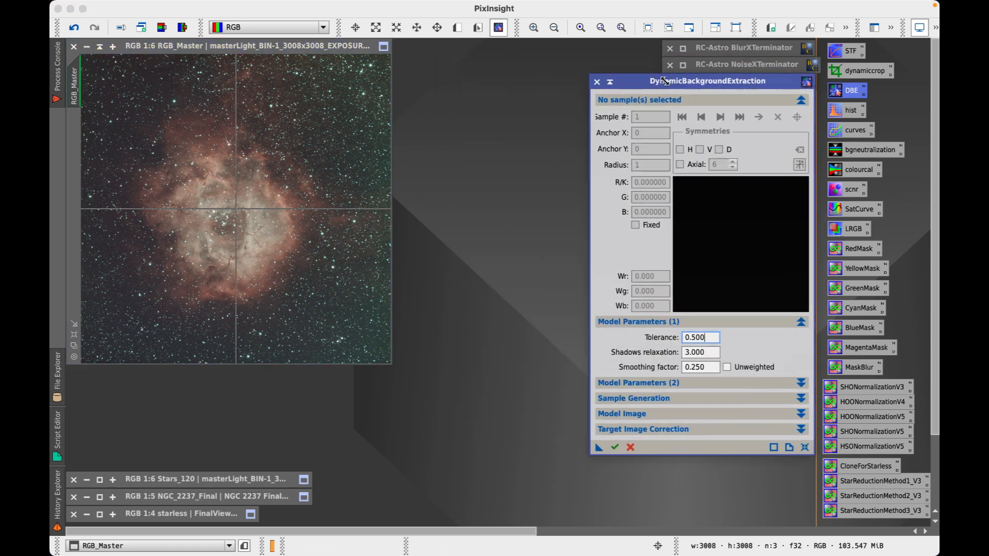
# Zoom the RGB_Master view to Optimal Fit and reposition its window
pyautogui.moveTo(247, 51); pyautogui.dragTo(293, 57)
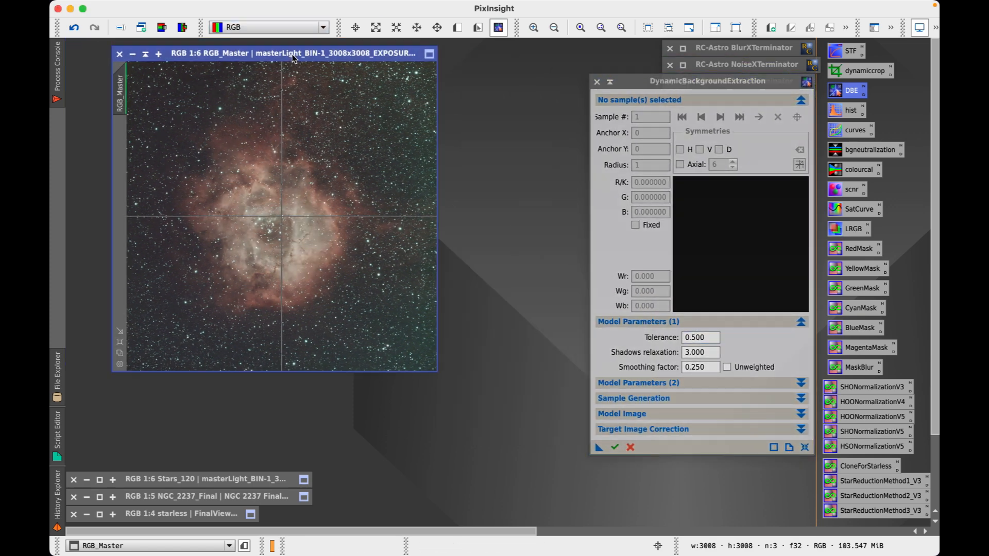
pyautogui.rightClick(283, 237)
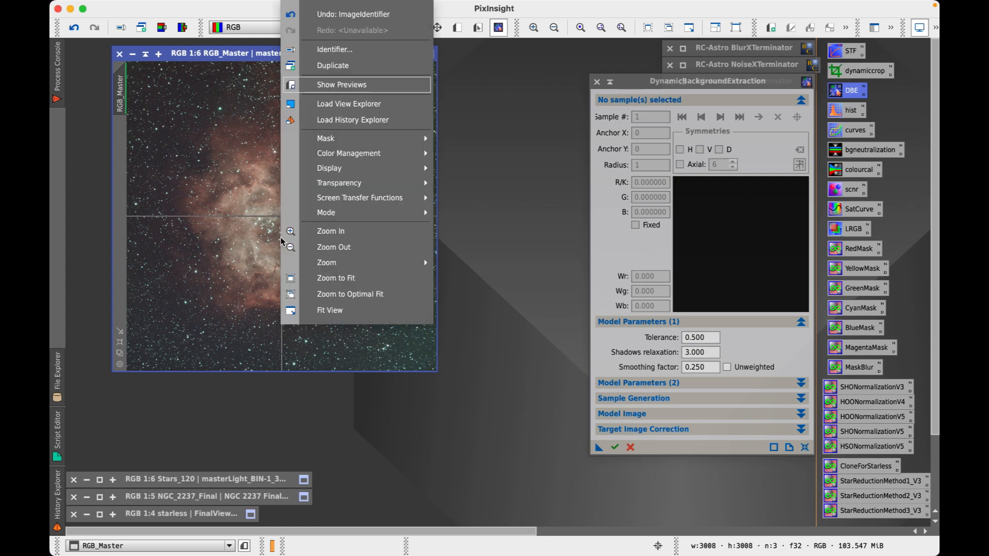
pyautogui.click(361, 294)
pyautogui.moveTo(388, 51); pyautogui.dragTo(345, 45)
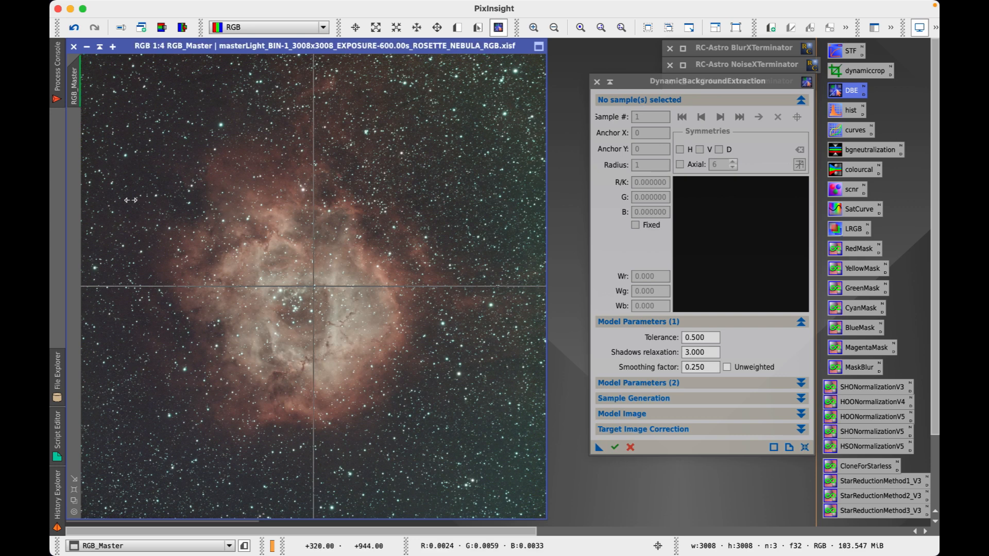
# Place nine DBE samples in the sky corners and edges, then expand Target Image Correction
pyautogui.click(98, 73)
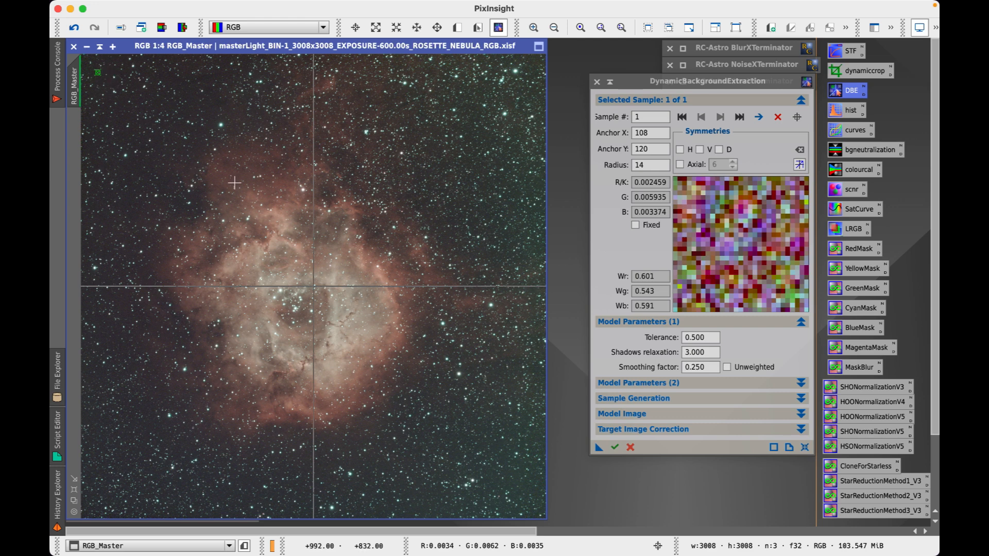
pyautogui.click(103, 494)
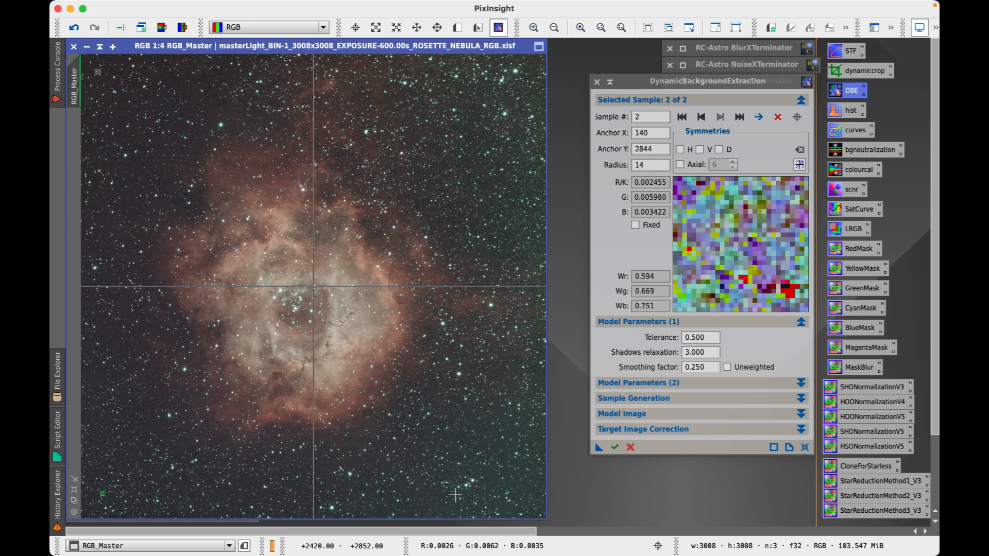
pyautogui.click(527, 490)
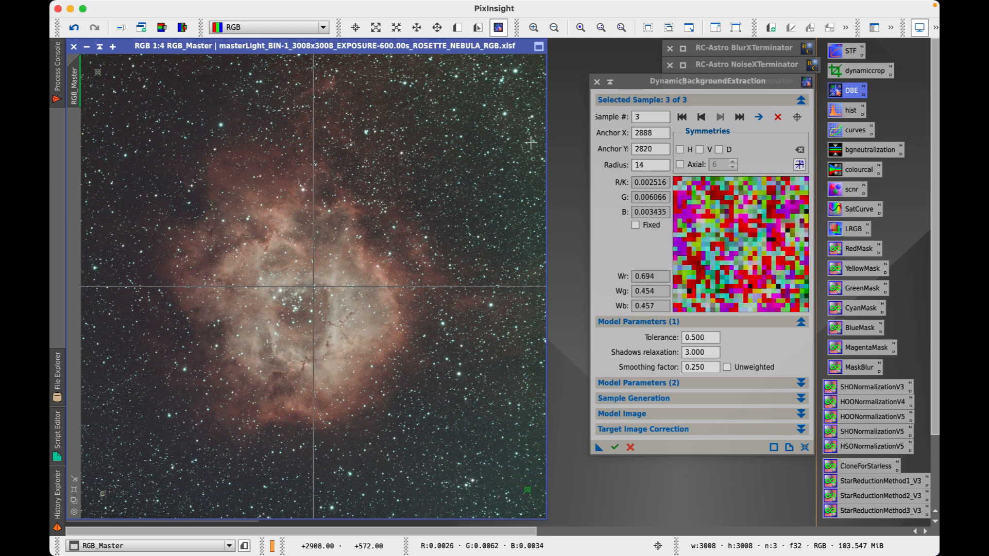
pyautogui.click(510, 103)
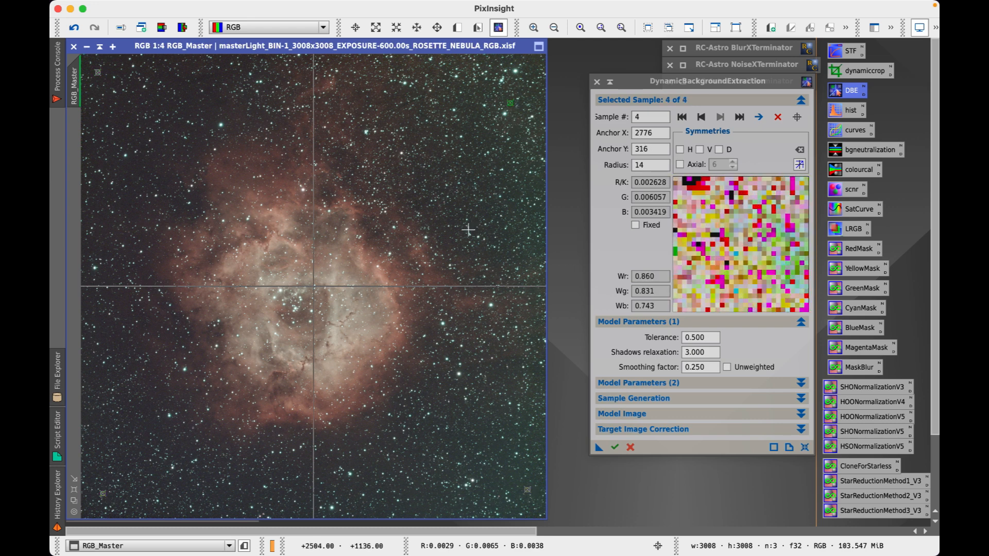
pyautogui.click(100, 374)
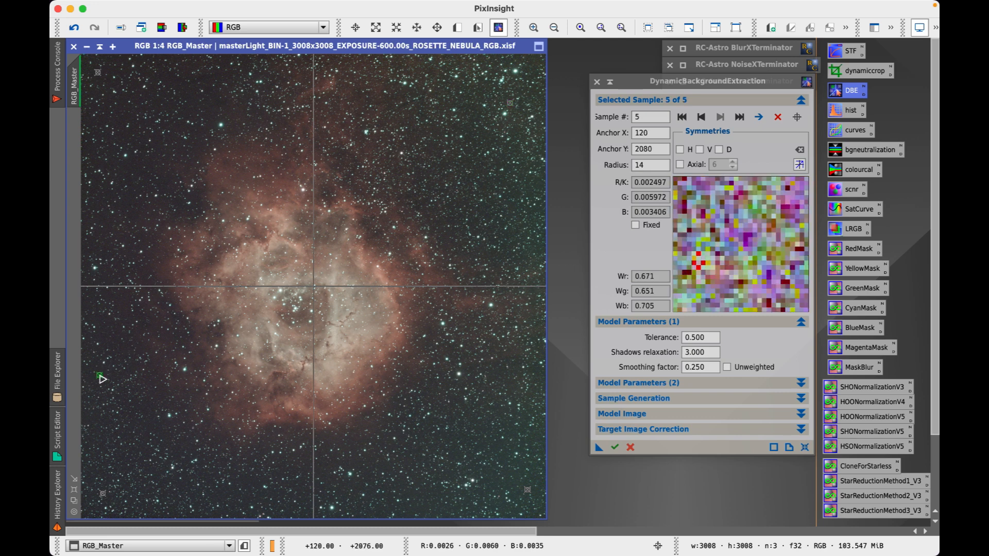
pyautogui.click(119, 122)
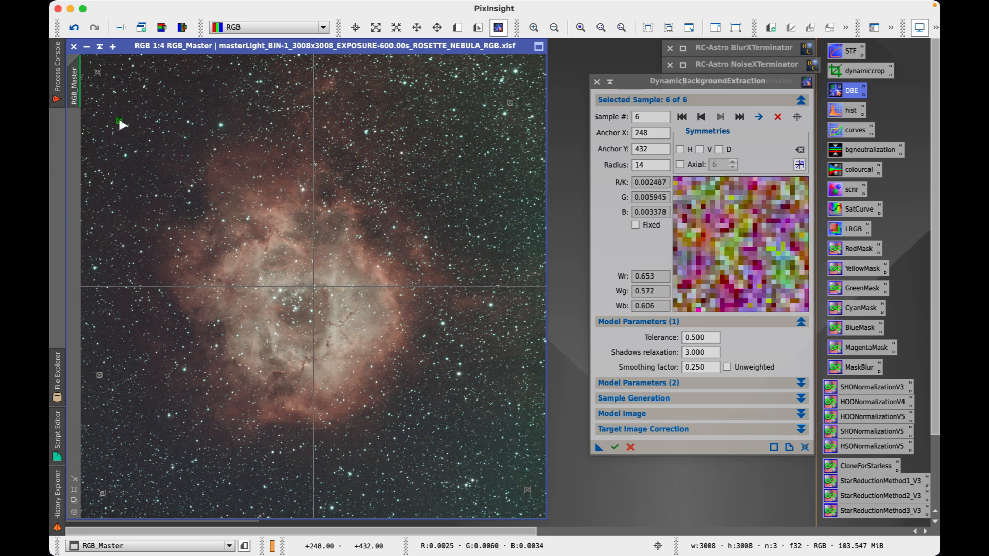
pyautogui.click(167, 77)
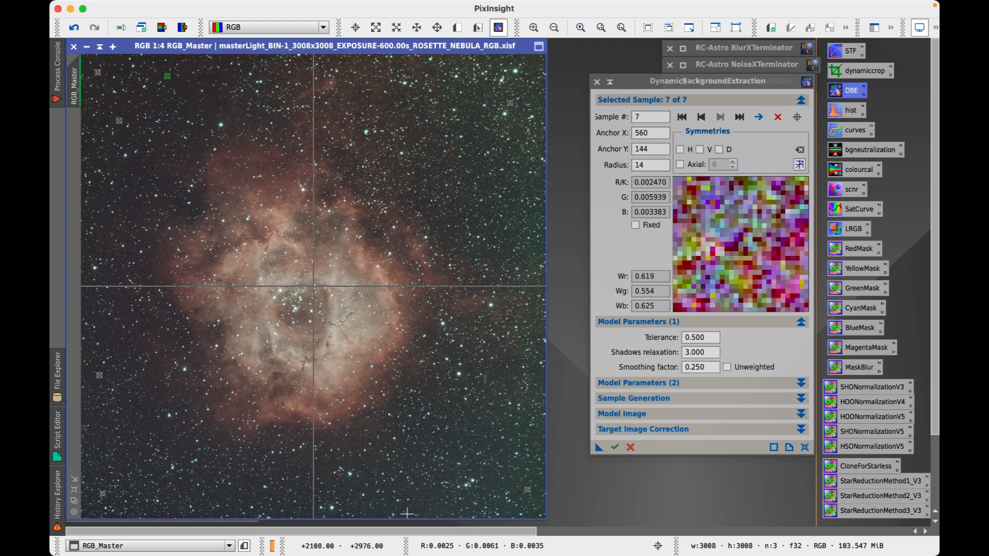
pyautogui.click(380, 511)
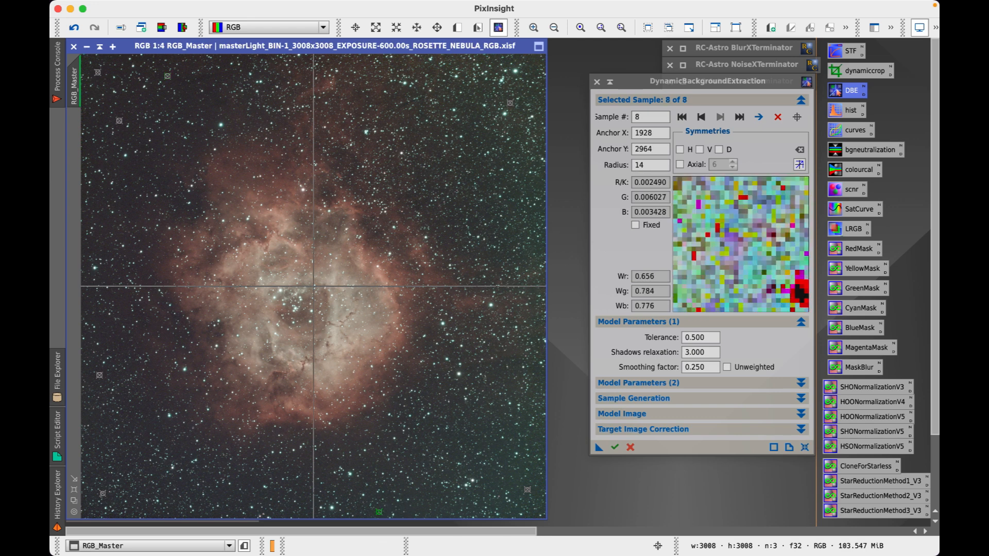
pyautogui.click(538, 186)
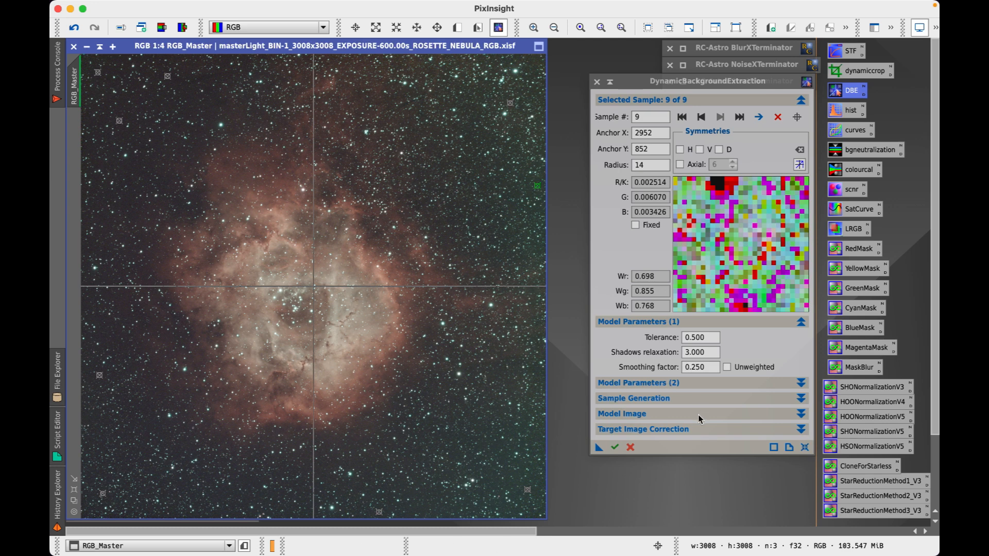
pyautogui.click(675, 431)
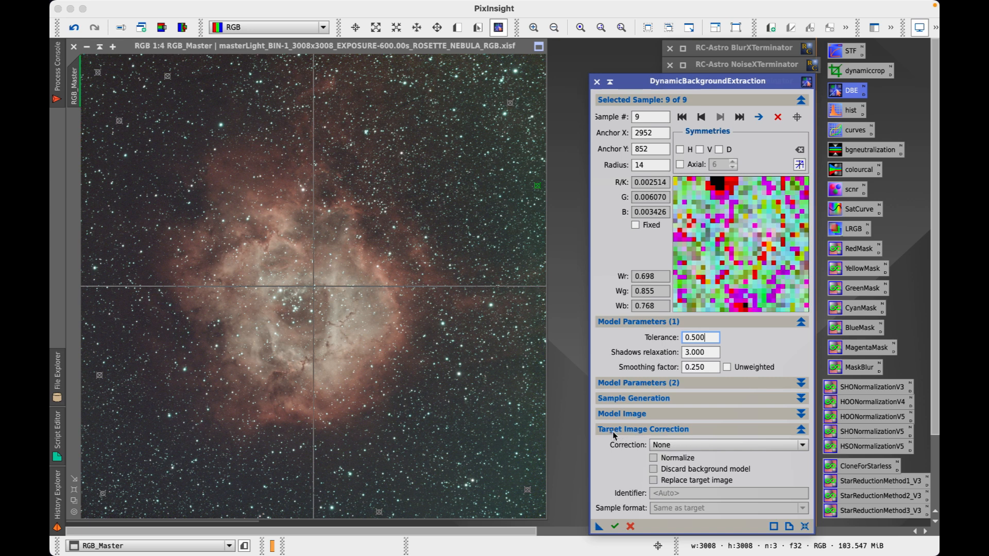
# Apply DBE with Subtraction correction, then close the DBE tool and RGB_Master_background image
pyautogui.click(694, 446)
pyautogui.click(693, 468)
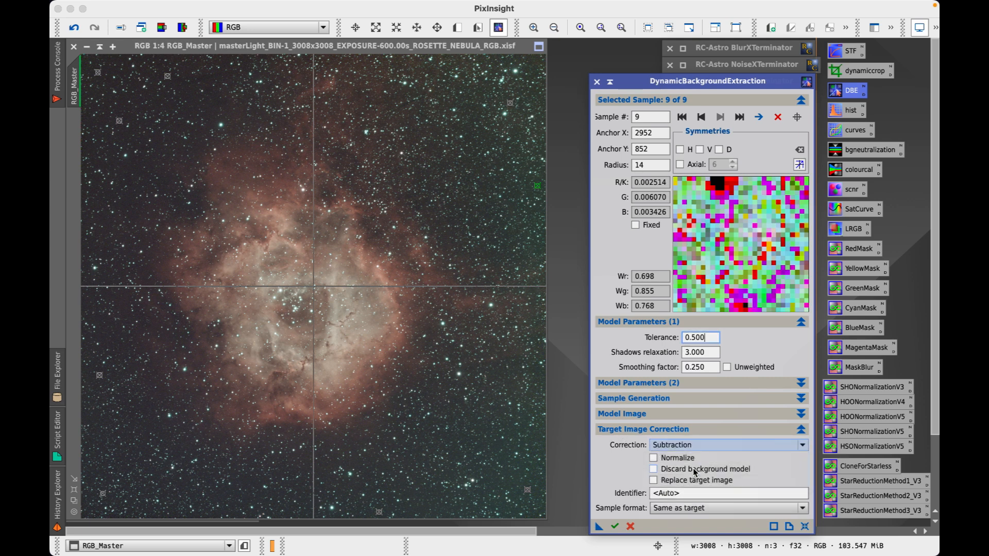
pyautogui.click(800, 430)
pyautogui.click(615, 448)
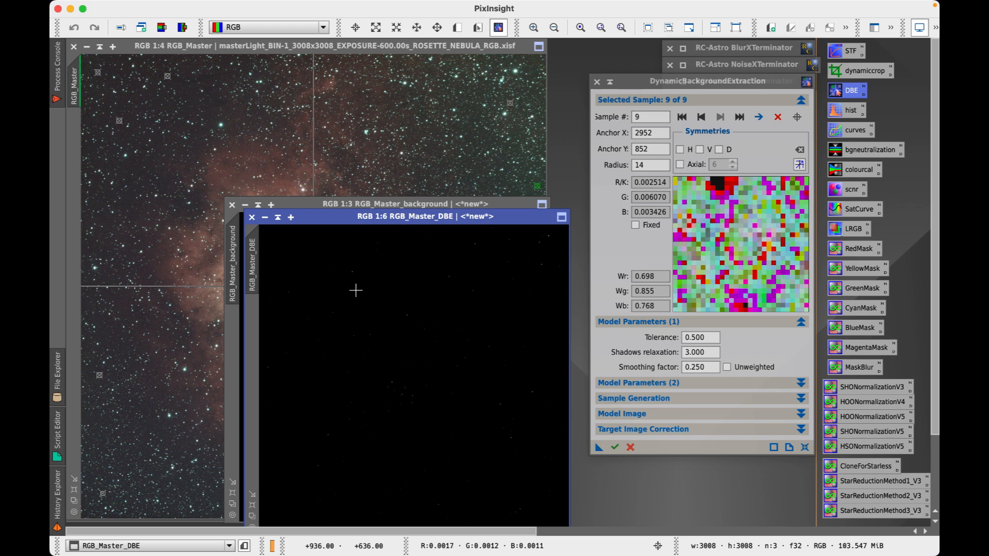
pyautogui.click(597, 81)
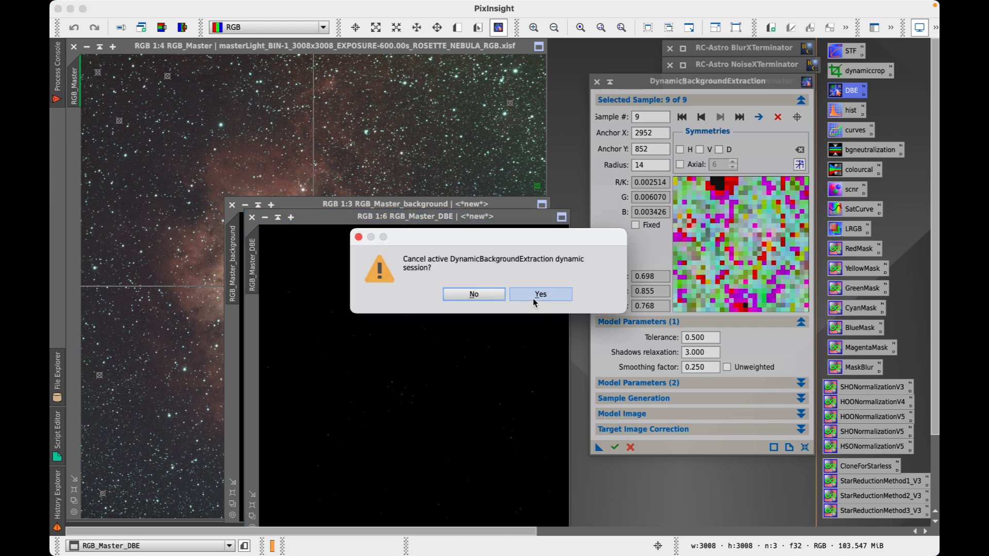
pyautogui.click(541, 294)
pyautogui.click(232, 204)
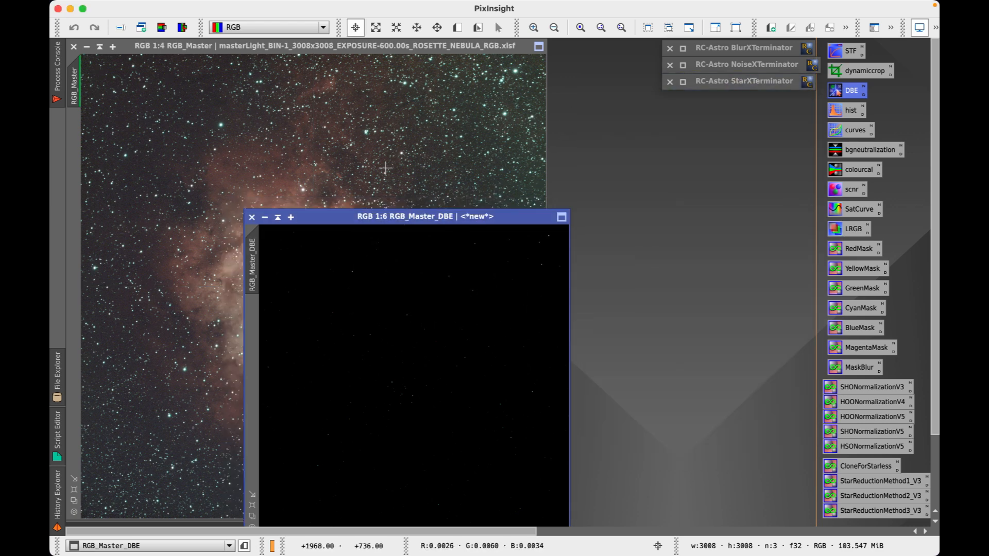
# Close the original RGB_Master image without saving and move RGB_Master_DBE to the upper left
pyautogui.click(74, 47)
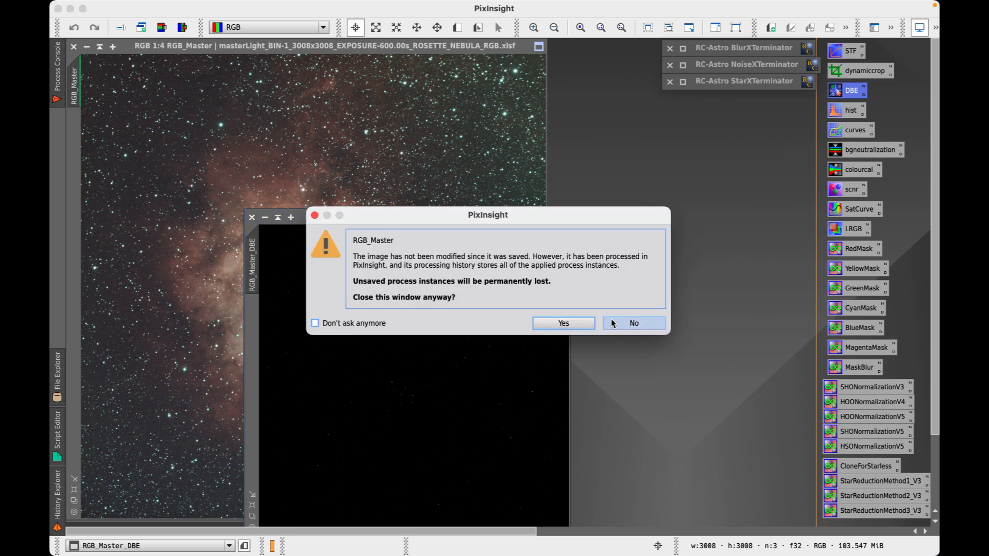
pyautogui.click(586, 326)
pyautogui.moveTo(456, 219); pyautogui.dragTo(293, 55)
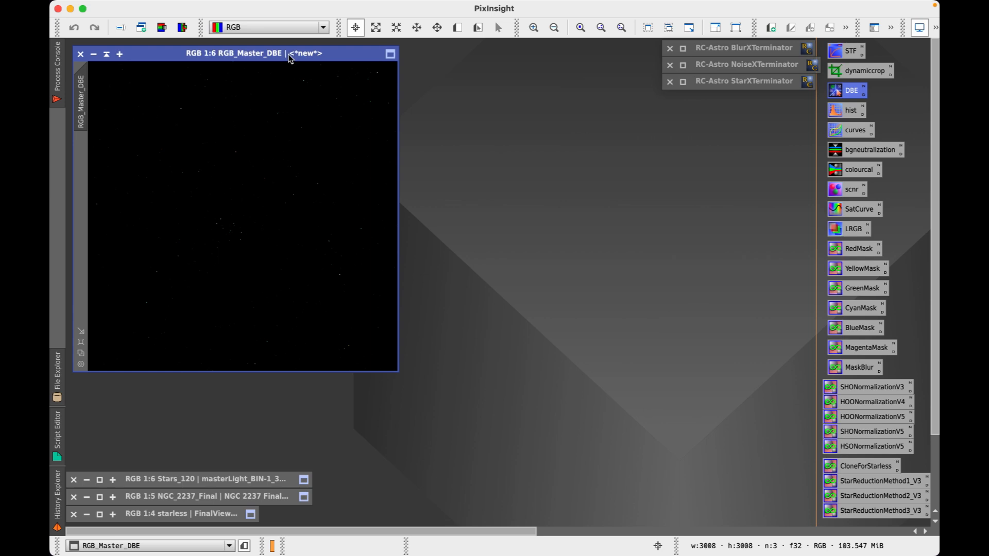
# Auto-stretch RGB_Master_DBE's display and zoom its view to 1:4
pyautogui.press('super+a')
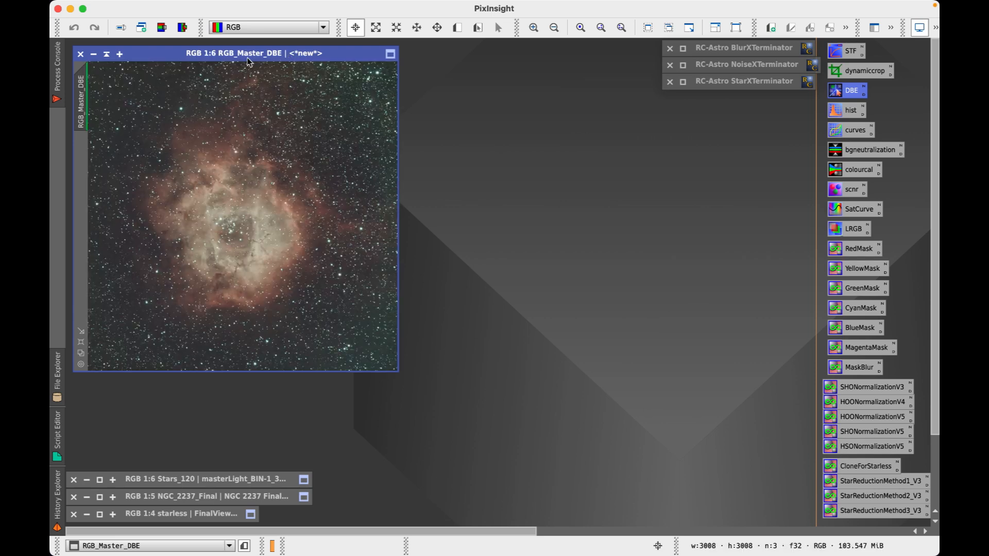
pyautogui.moveTo(241, 54); pyautogui.dragTo(243, 54)
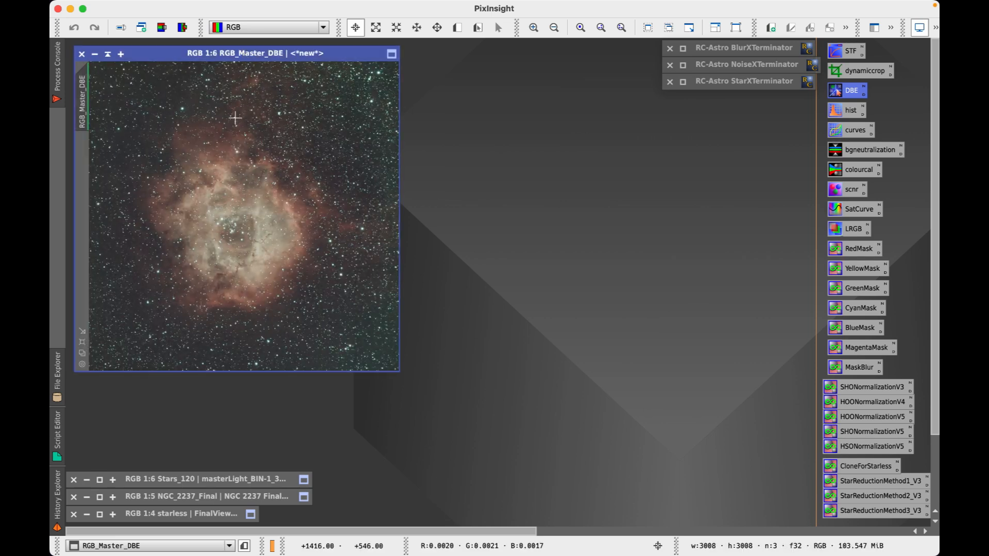
pyautogui.rightClick(234, 118)
pyautogui.click(340, 397)
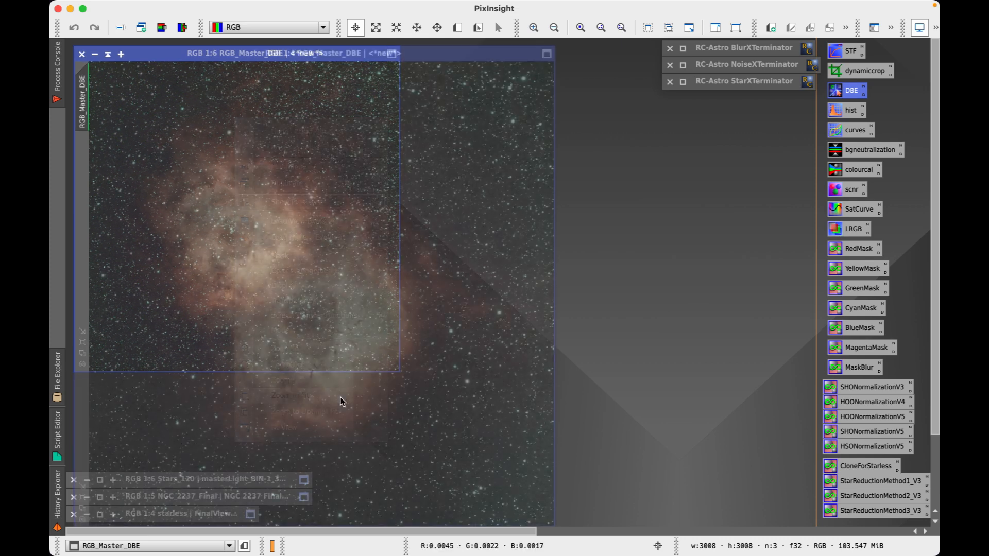
pyautogui.moveTo(347, 55); pyautogui.dragTo(339, 48)
pyautogui.scroll(-2, 341, 258)
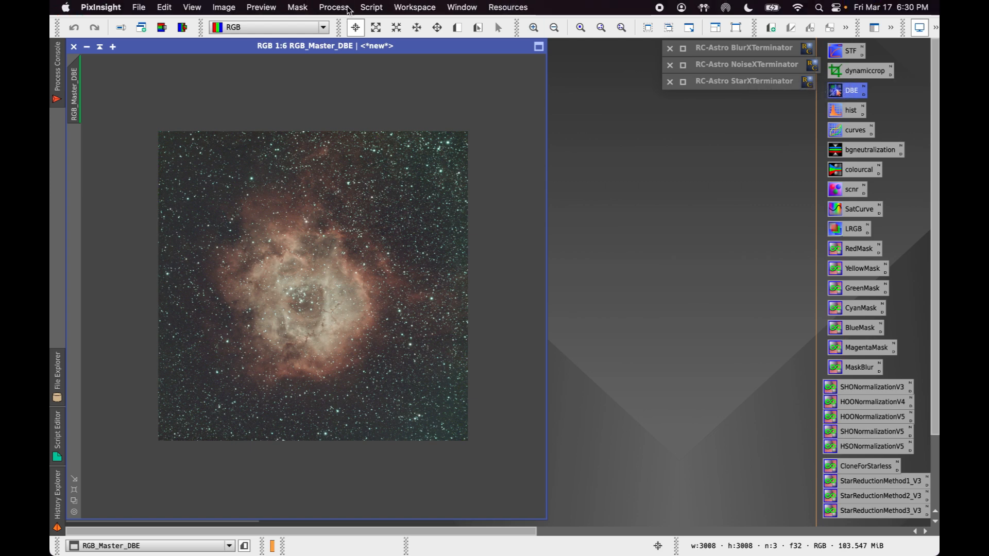
# Open DynamicCrop and start a crop frame covering the whole RGB_Master_DBE image
pyautogui.click(346, 8)
pyautogui.moveTo(379, 215)
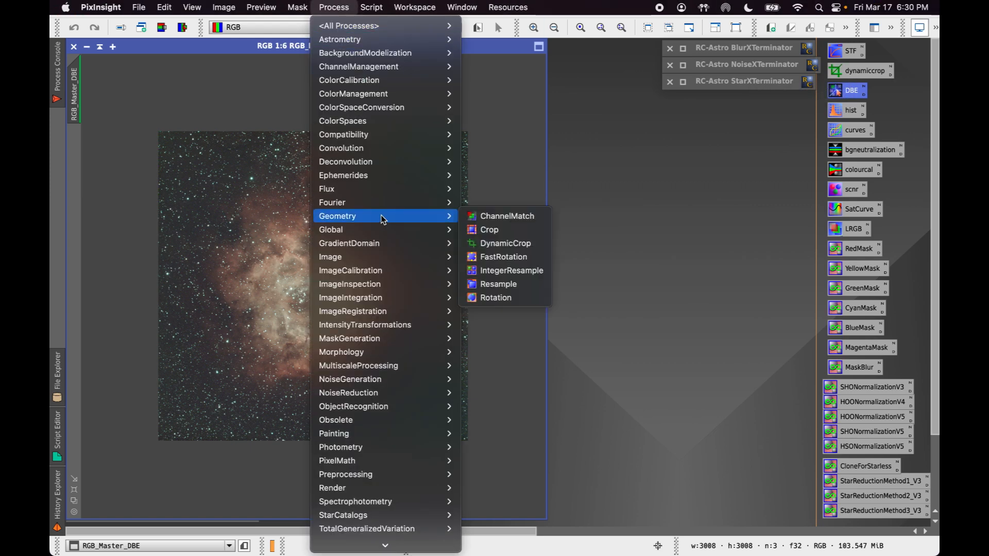
pyautogui.click(504, 244)
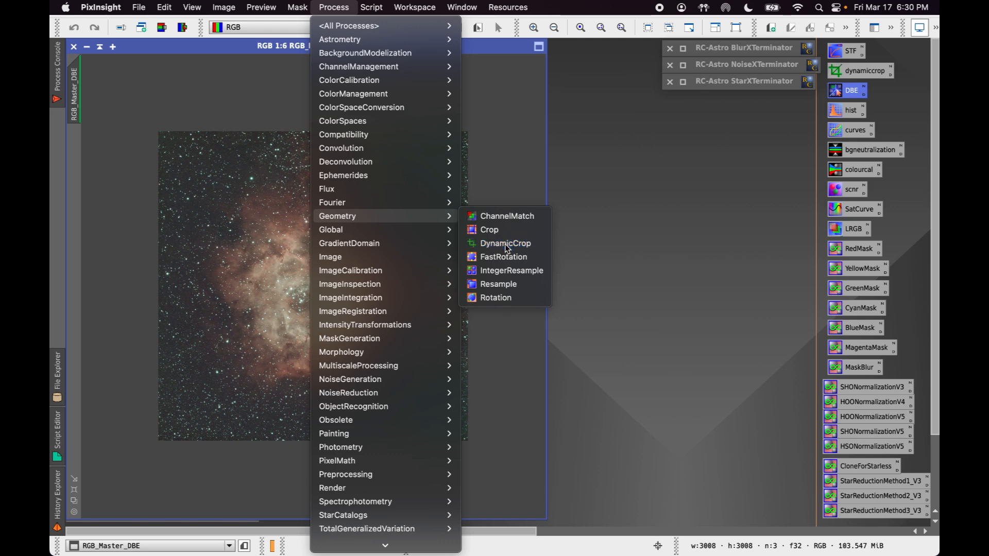
pyautogui.moveTo(810, 150); pyautogui.dragTo(690, 115)
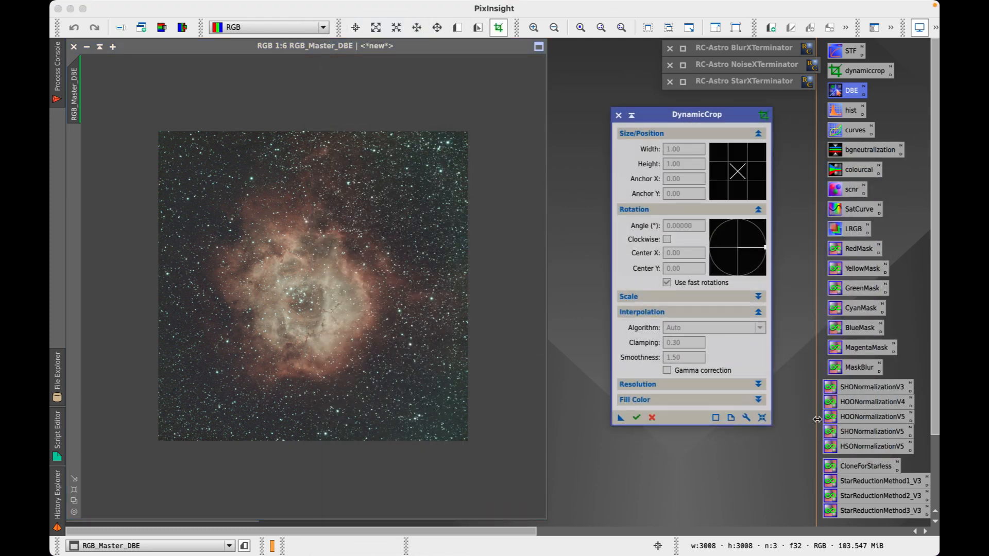
pyautogui.click(762, 417)
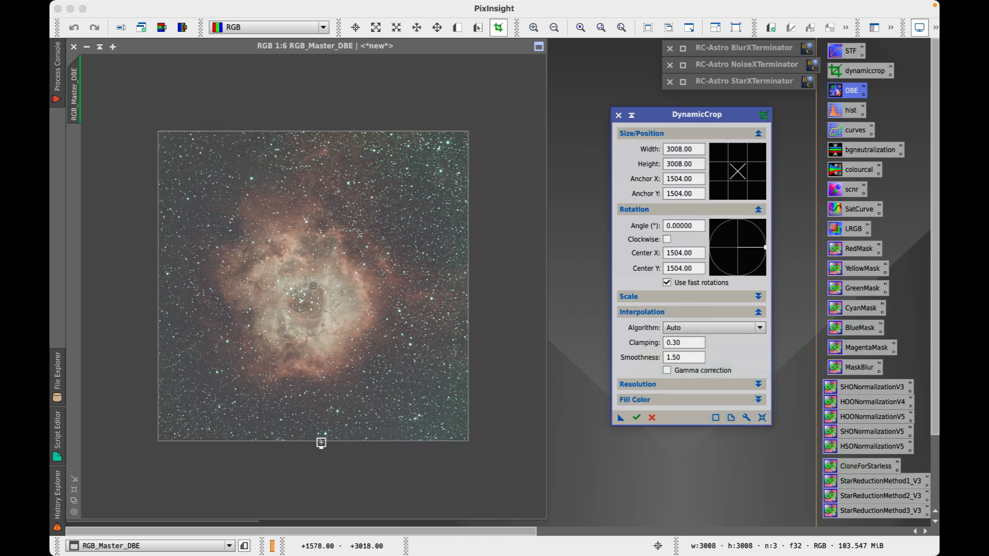
# Trim the crop edges inward to a 2918 × 2918 square and apply the crop
pyautogui.moveTo(322, 443)
pyautogui.mouseDown()
pyautogui.moveTo(314, 425)
pyautogui.moveTo(311, 438)
pyautogui.mouseUp()
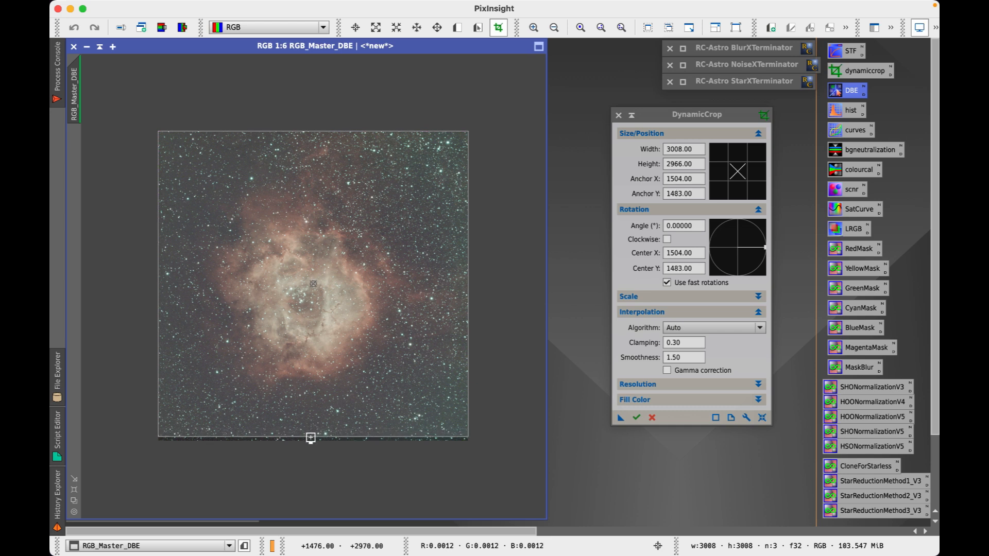
pyautogui.moveTo(314, 132); pyautogui.dragTo(314, 136)
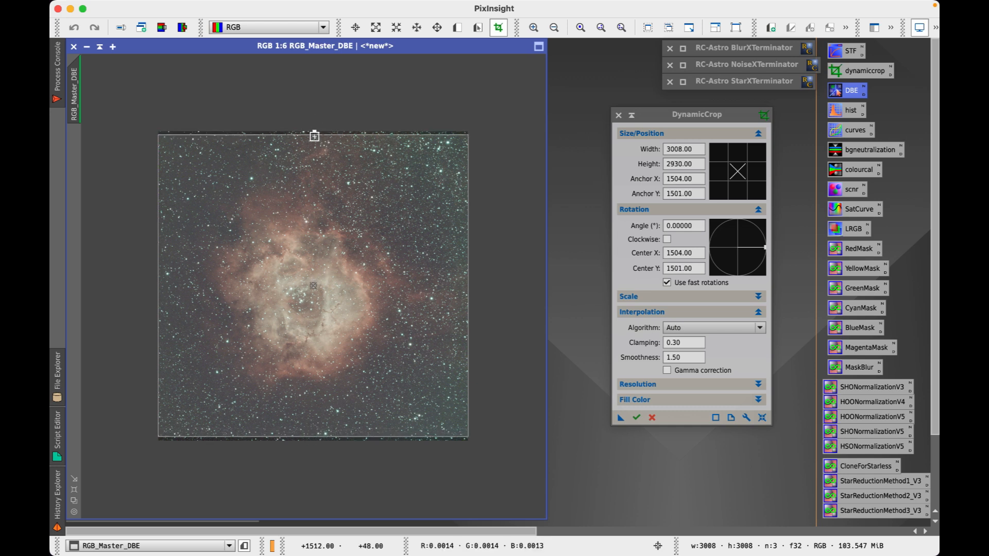
pyautogui.moveTo(157, 263); pyautogui.dragTo(161, 263)
pyautogui.moveTo(468, 289); pyautogui.dragTo(463, 289)
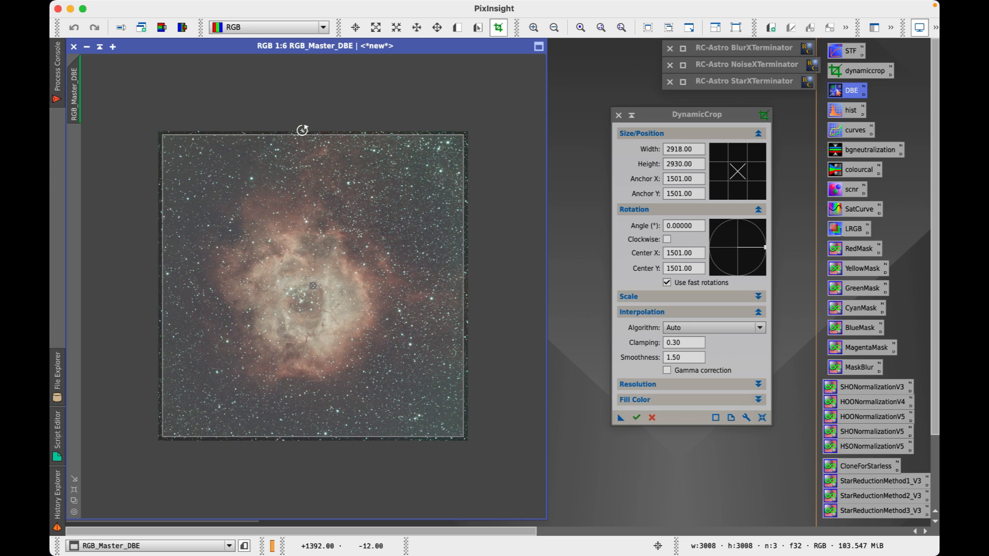
pyautogui.moveTo(304, 136); pyautogui.dragTo(305, 138)
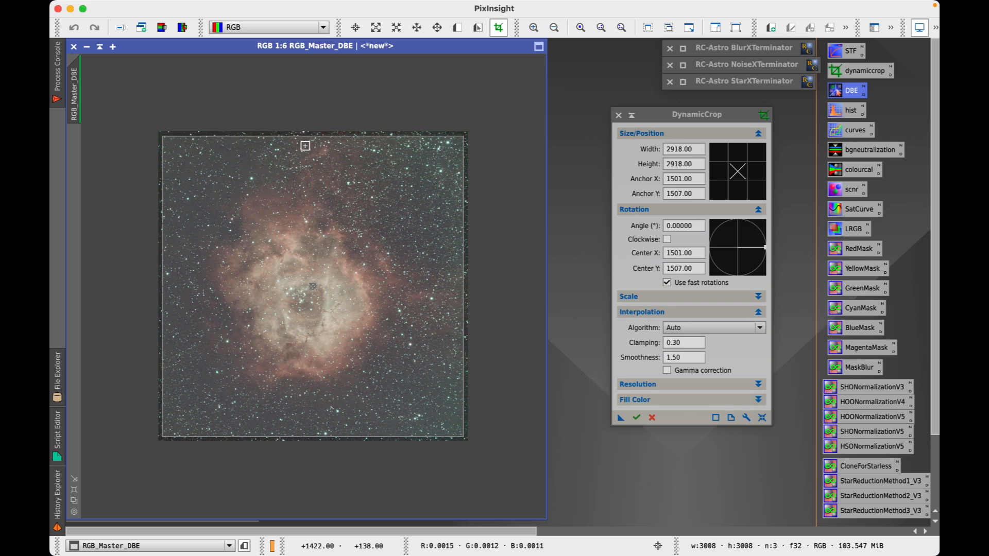
pyautogui.click(636, 417)
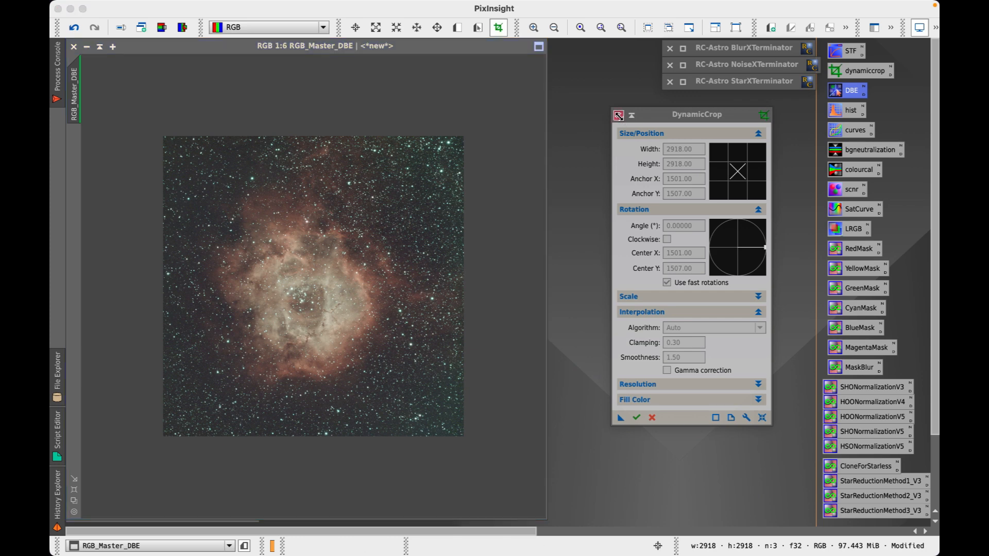
# Close DynamicCrop, fit the cropped image to the window, and bring Chrome's process document forward
pyautogui.click(619, 115)
pyautogui.rightClick(283, 253)
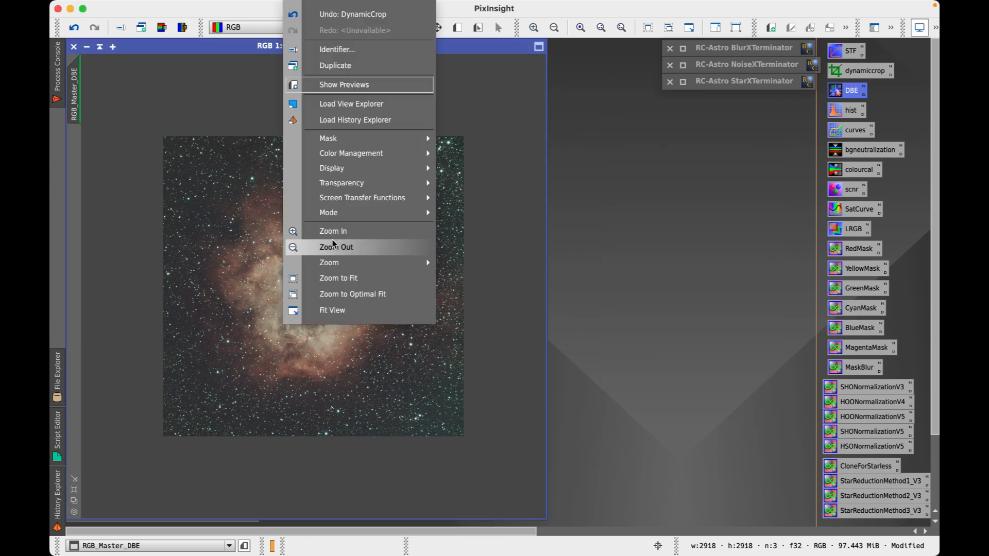
pyautogui.click(369, 279)
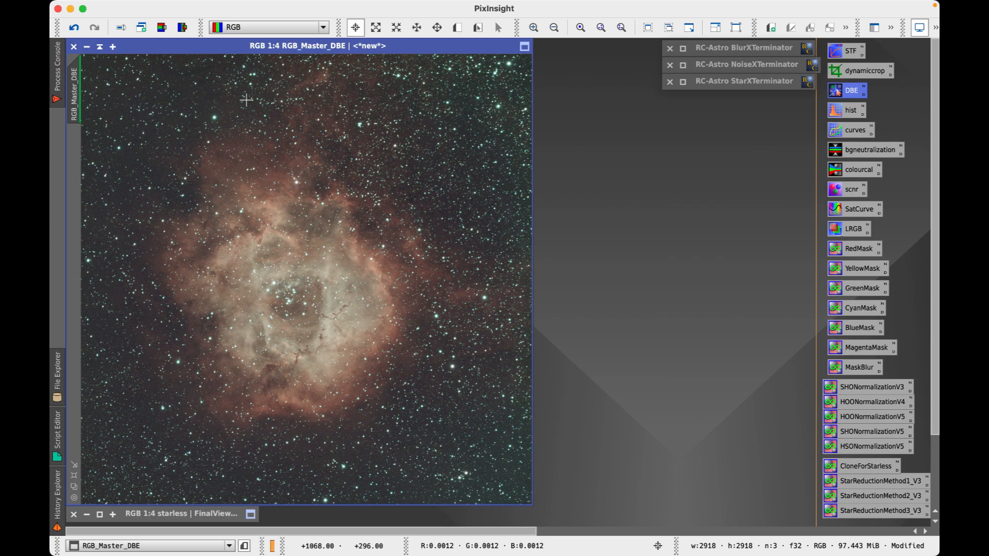
pyautogui.click(312, 530)
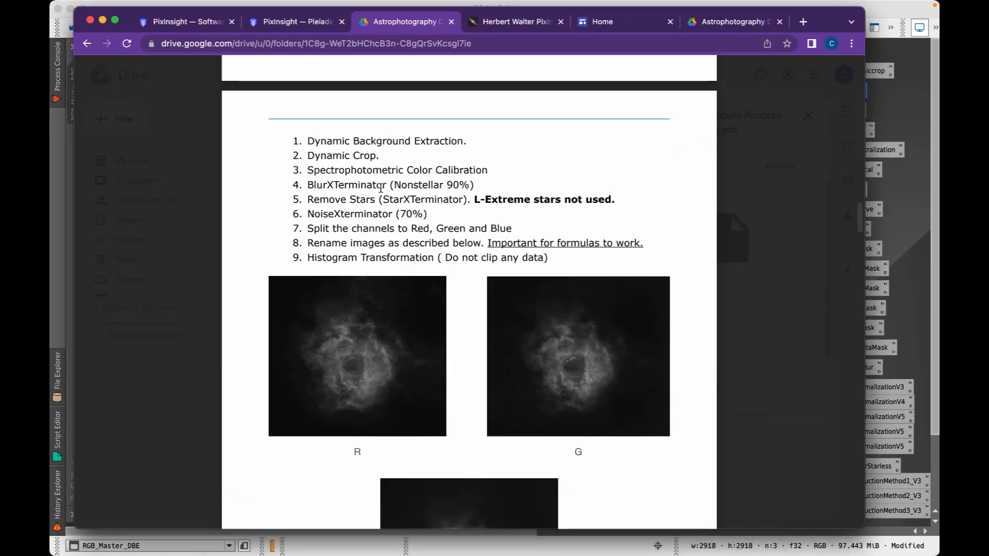
# Minimise Chrome and make the cropped RGB_Master_DBE window active again
pyautogui.click(103, 20)
pyautogui.click(340, 46)
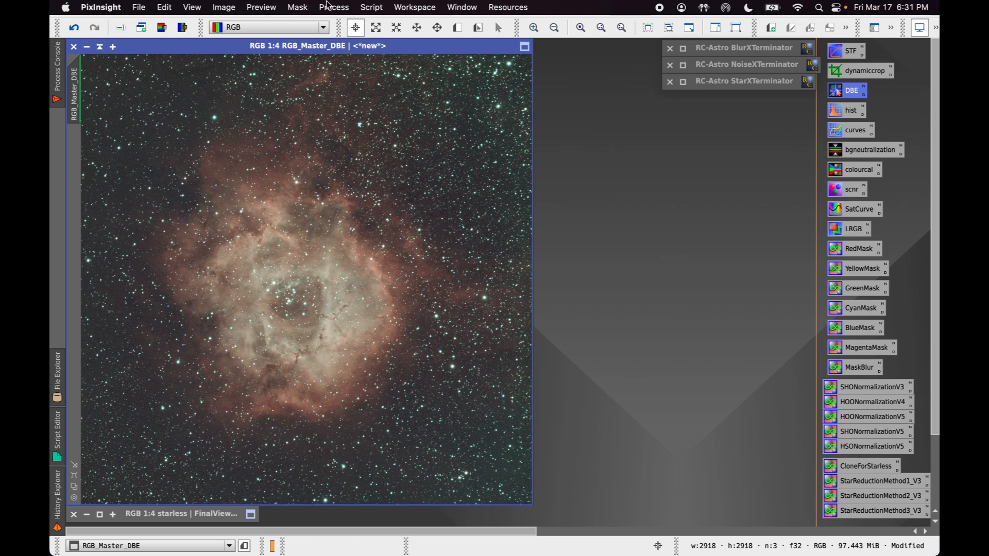
# Apply SpectrophotometricColorCalibration to RGB_Master_DBE, which fails for lack of an astrometric solution
pyautogui.click(330, 6)
pyautogui.moveTo(385, 81)
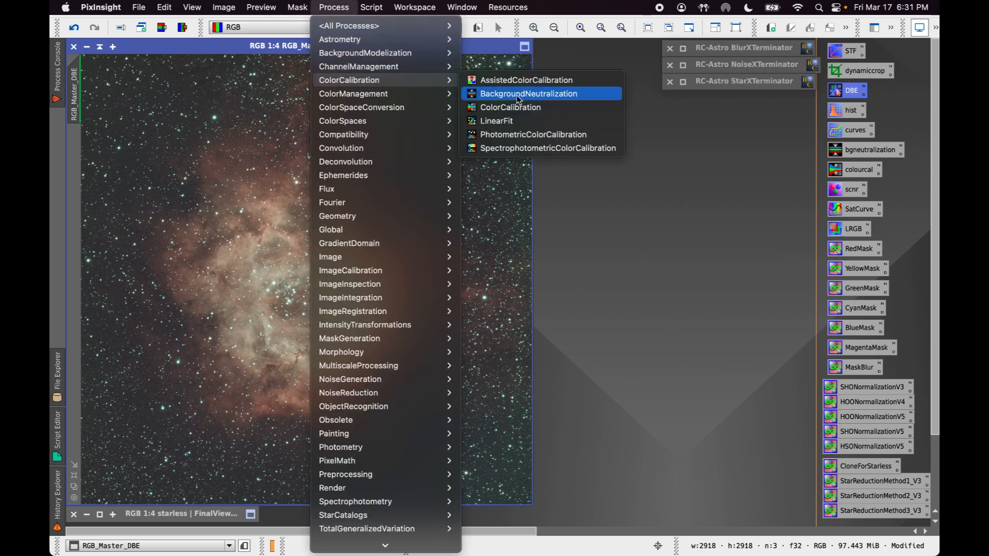
pyautogui.click(531, 149)
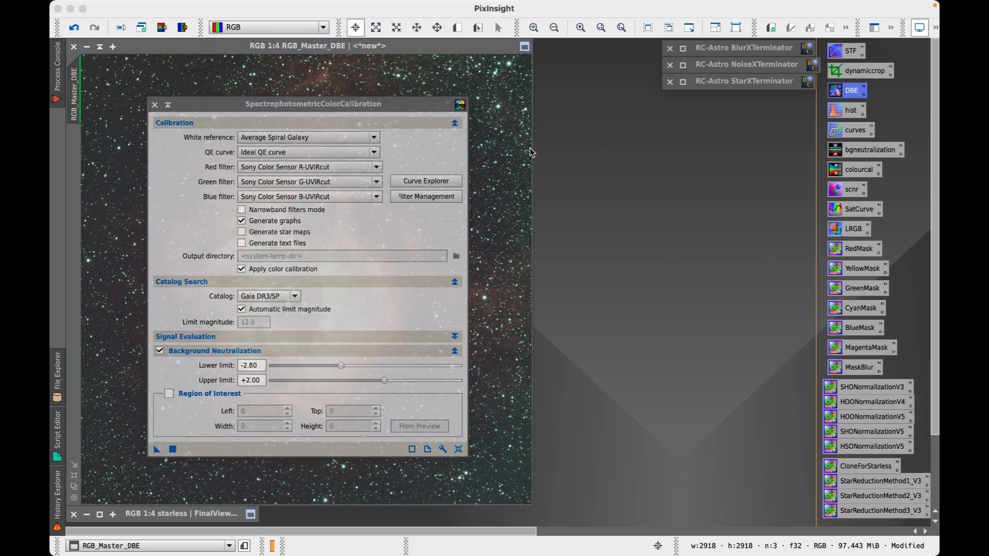
pyautogui.moveTo(298, 102); pyautogui.dragTo(673, 95)
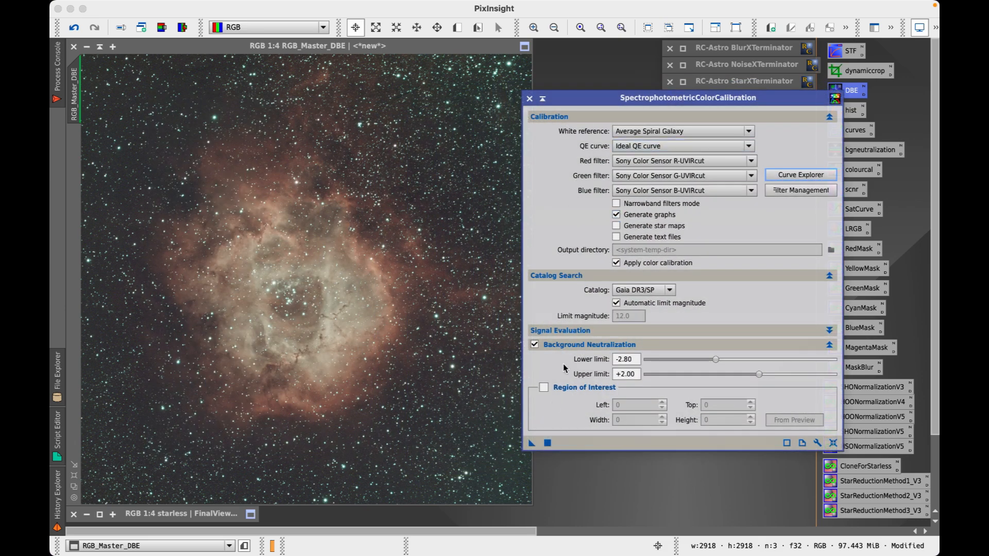
pyautogui.moveTo(532, 444); pyautogui.dragTo(386, 350)
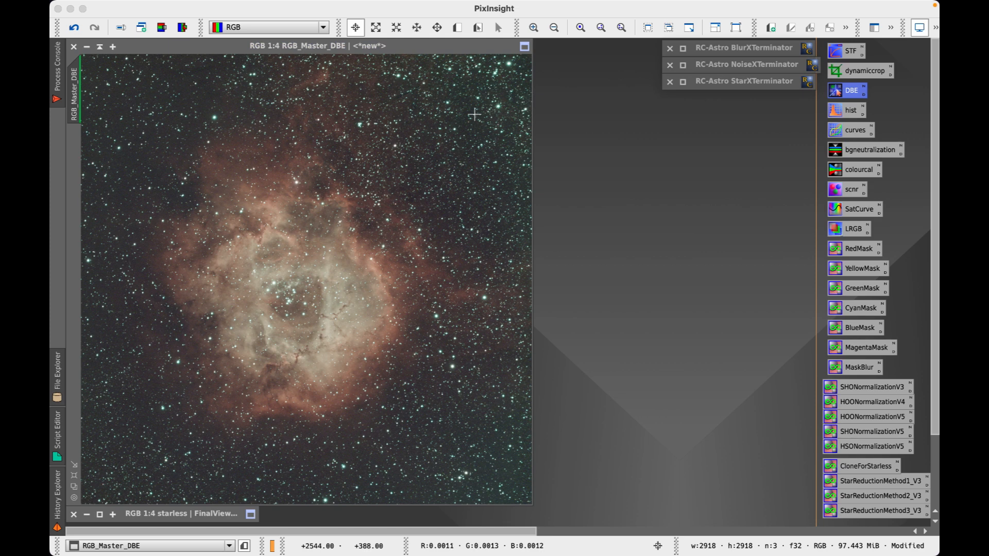
pyautogui.click(442, 47)
# Launch the ImageSolver plate-solving script from Image Analysis
pyautogui.moveTo(432, 530)
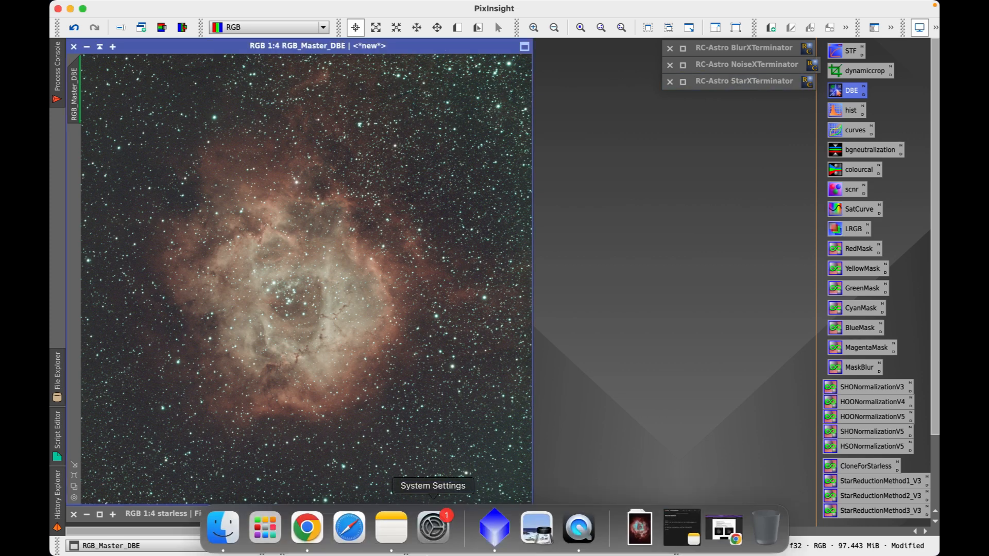
pyautogui.moveTo(363, 9)
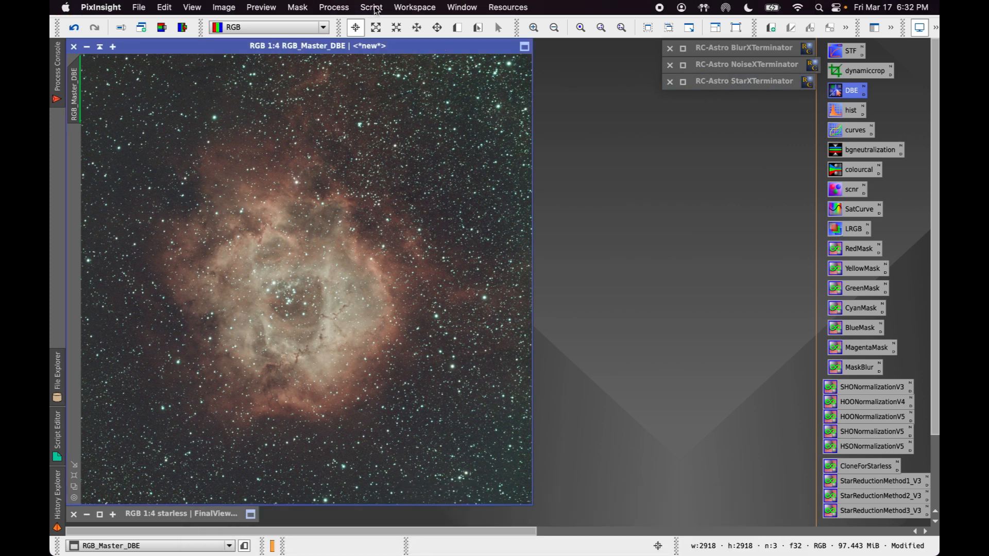
pyautogui.click(371, 7)
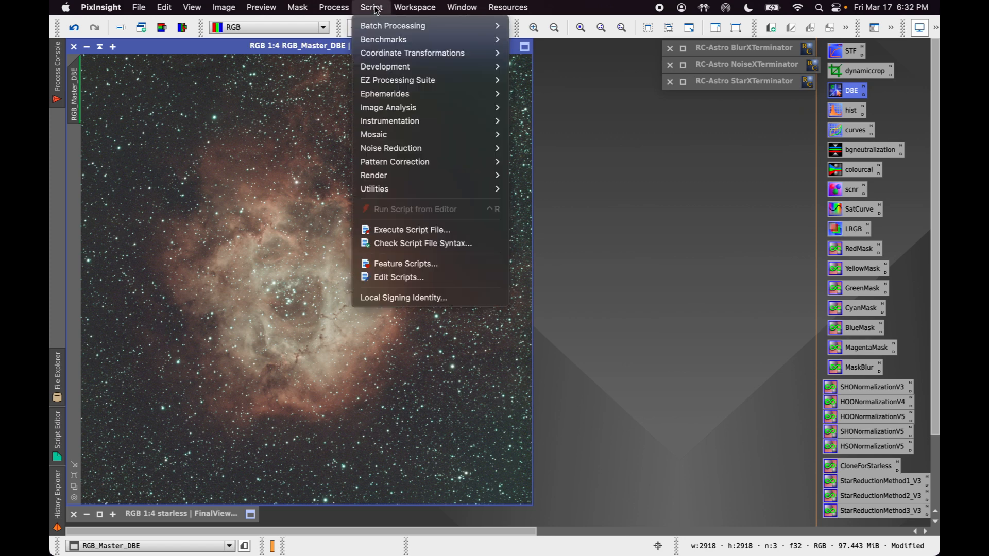
pyautogui.moveTo(421, 113)
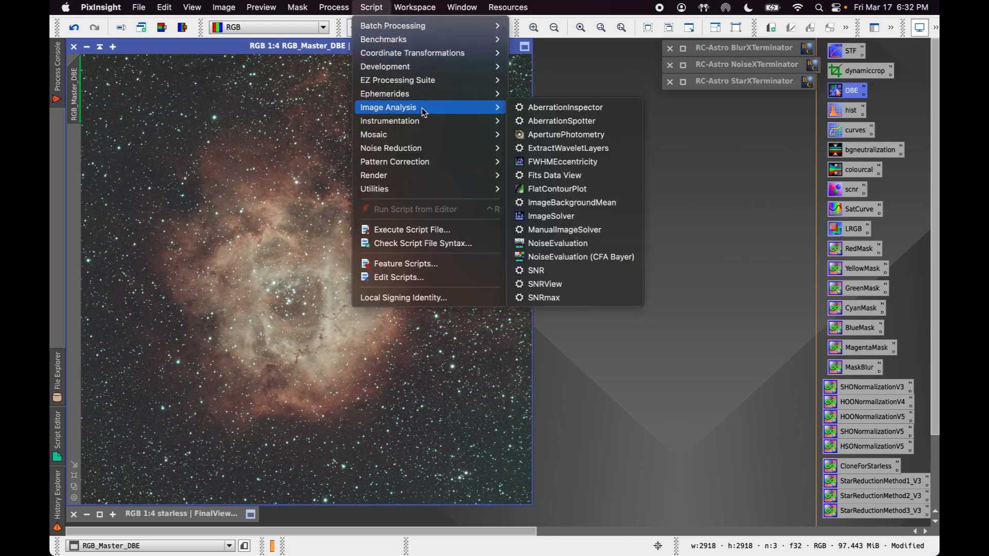
pyautogui.click(571, 217)
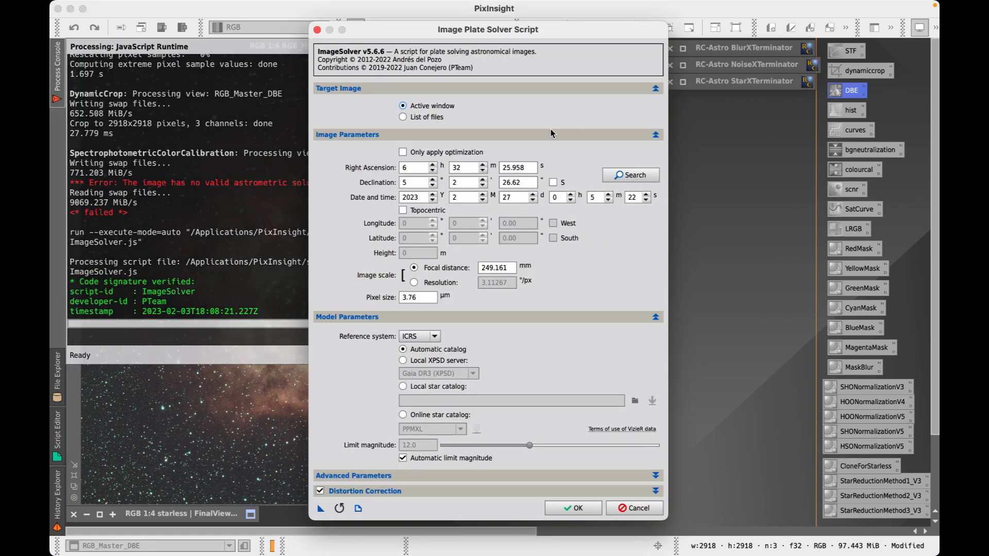
# Search for 'ngc2' and take NGC 2237's coordinates as the target
pyautogui.click(631, 175)
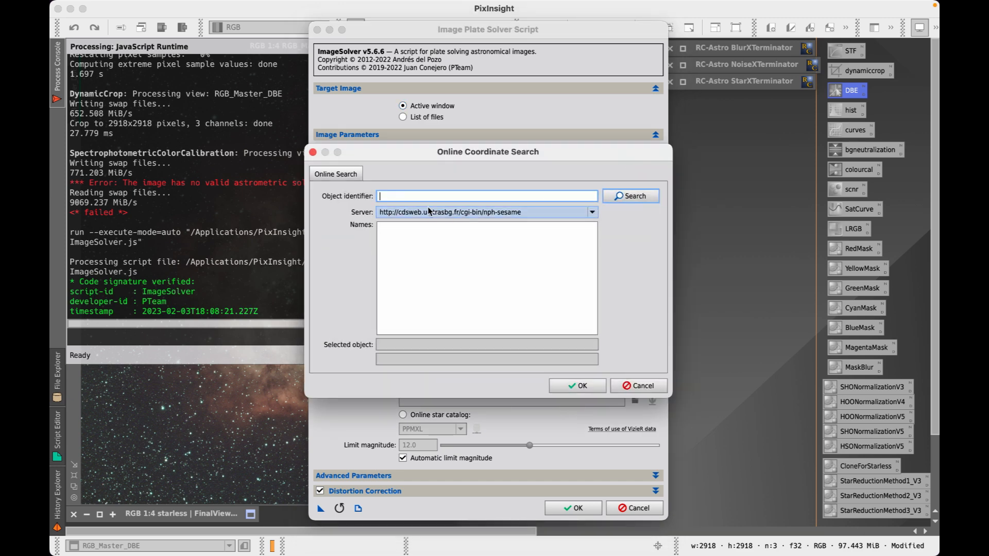
pyautogui.write('ngc2237')
pyautogui.press('Return')
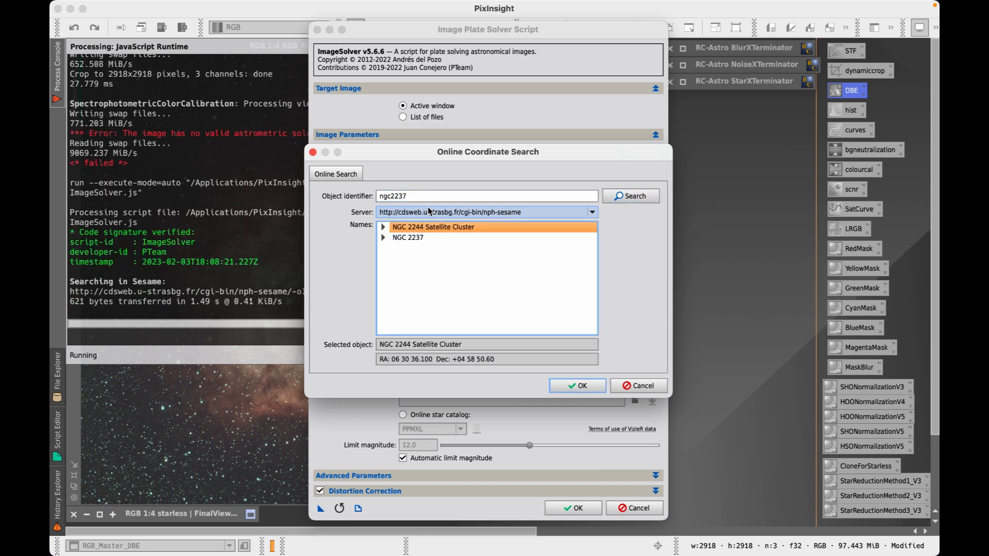
pyautogui.click(383, 239)
pyautogui.click(415, 248)
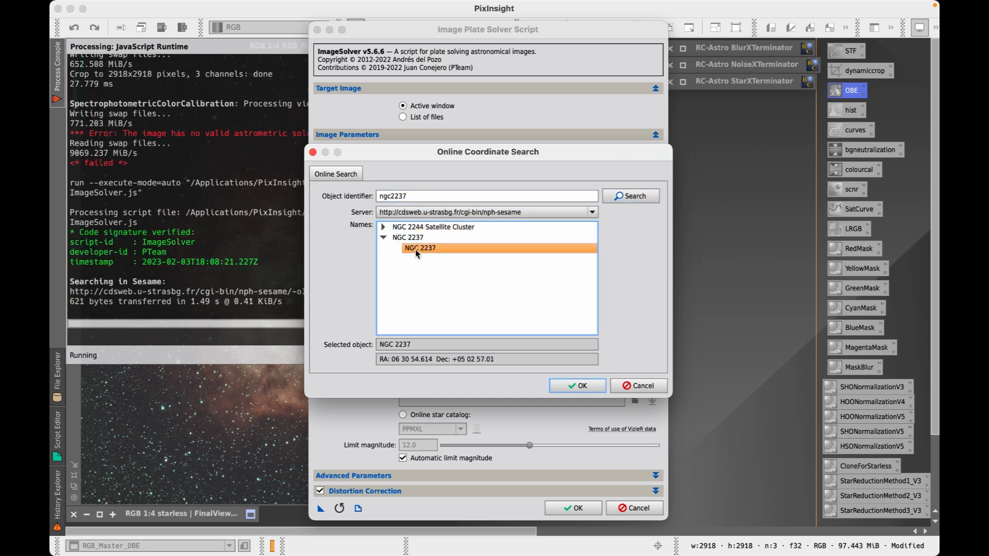
pyautogui.click(577, 390)
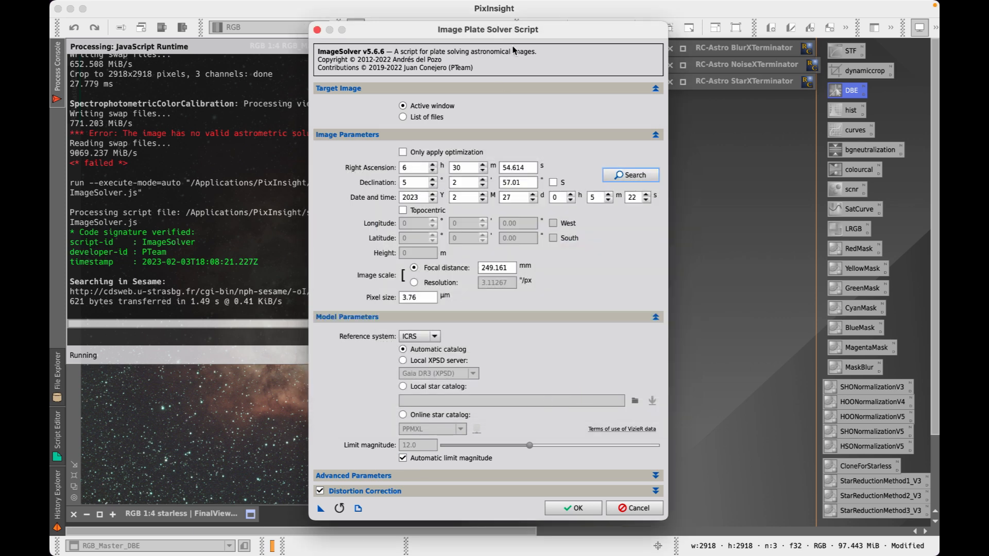
# Check the focal distance and solve the image, giving 3.113 arcsec/px and 91.542° rotation
pyautogui.moveTo(491, 37); pyautogui.dragTo(738, 22)
pyautogui.click(713, 252)
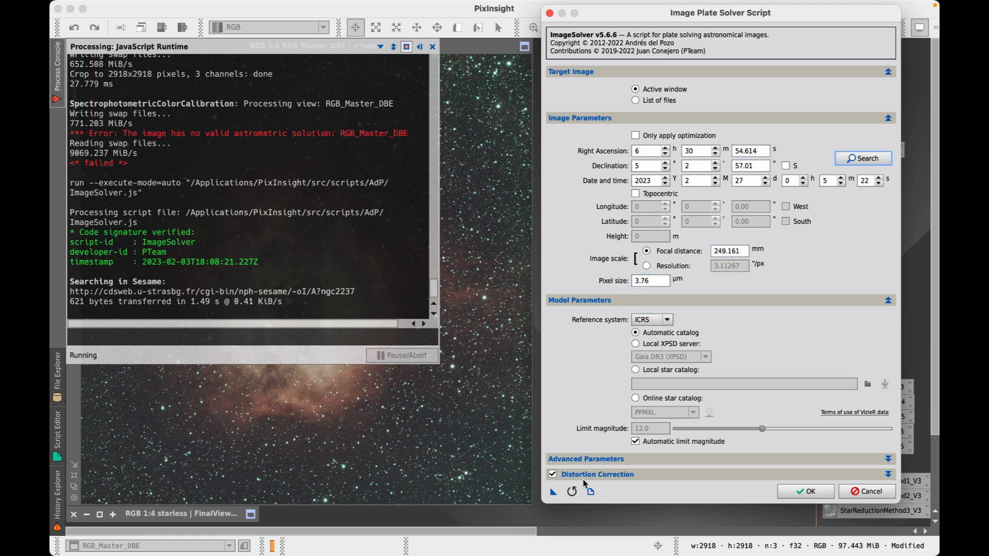
pyautogui.click(808, 492)
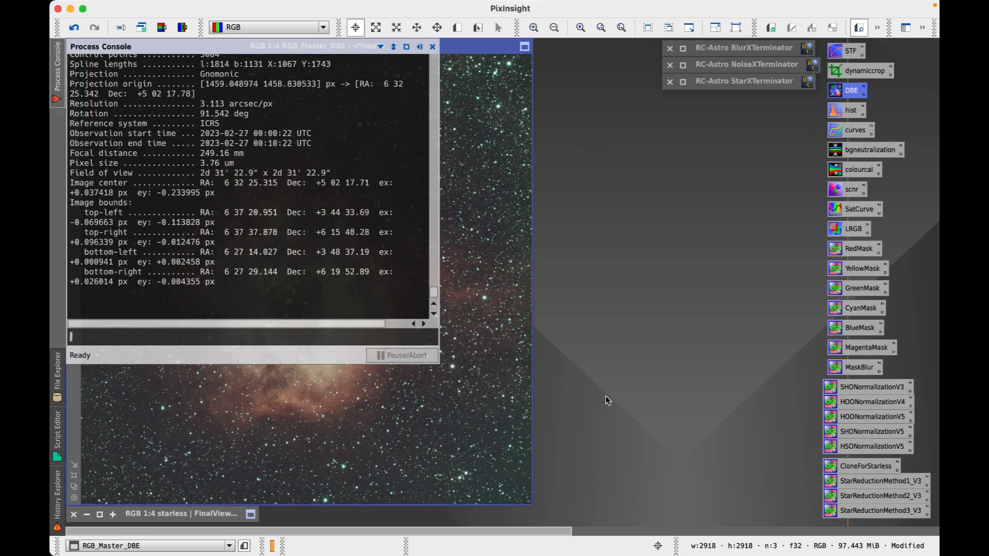
pyautogui.scroll(2, 364, 199)
pyautogui.scroll(-2, 366, 199)
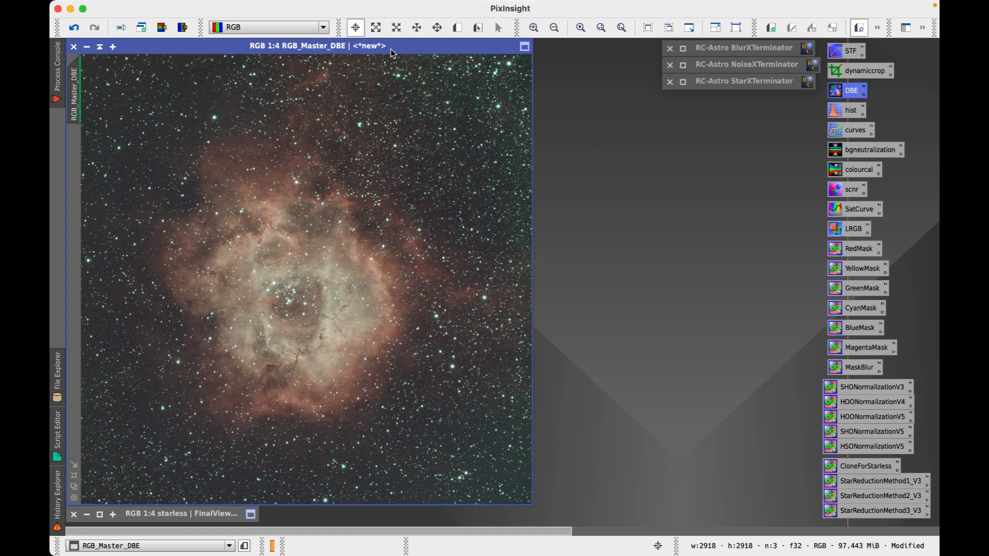
# Open SpectrophotometricColorCalibration and set the red, green and blue filters to Optolong R, G, B
pyautogui.click(344, 9)
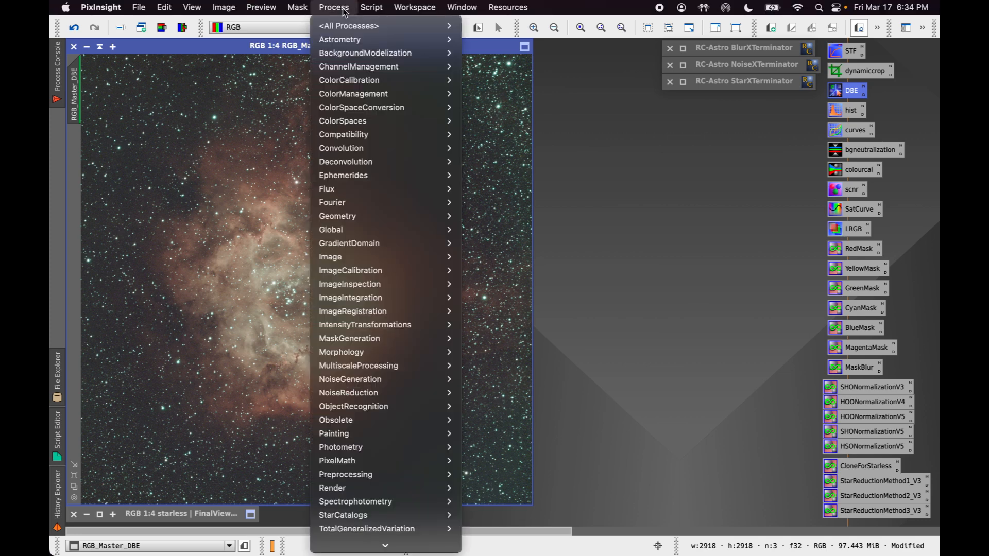
pyautogui.moveTo(379, 81)
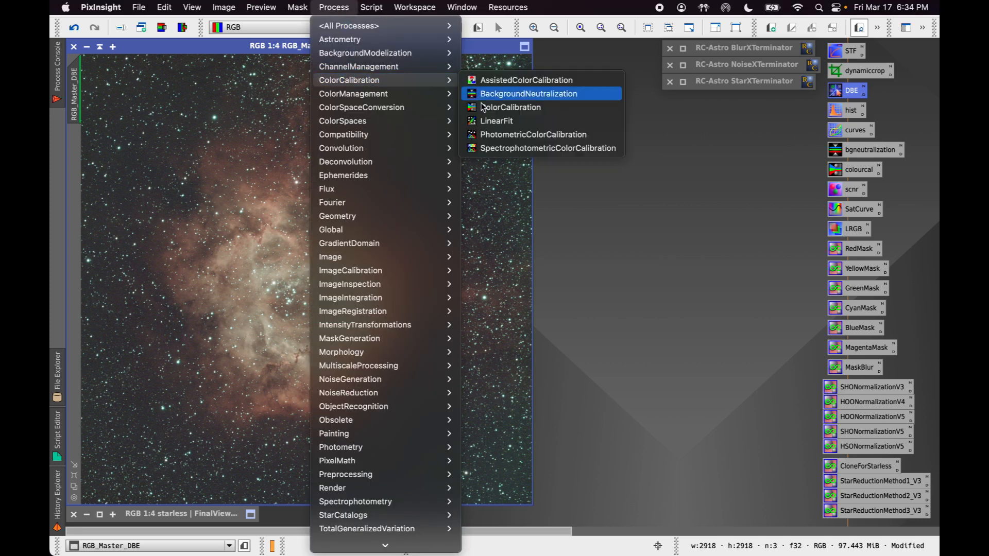
pyautogui.click(520, 149)
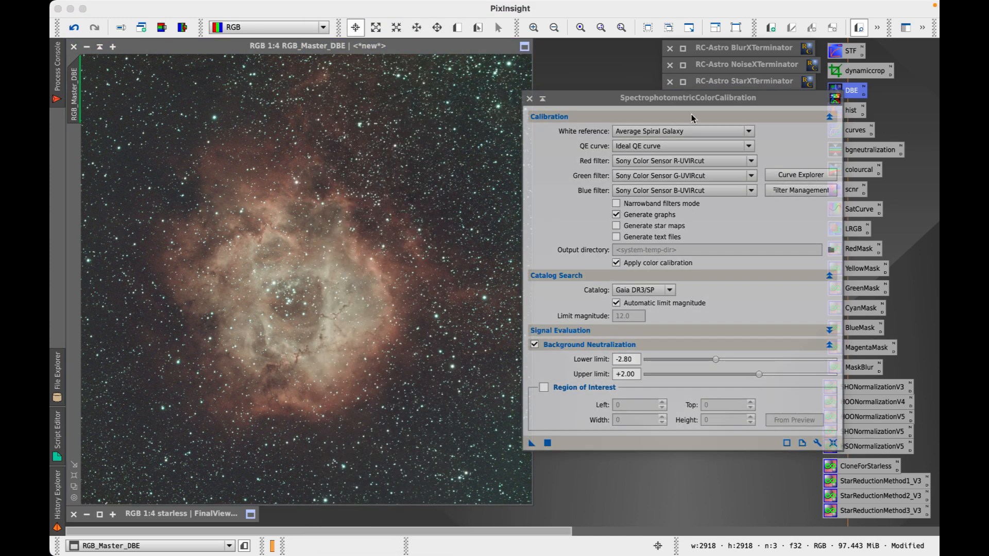
pyautogui.moveTo(687, 105); pyautogui.dragTo(646, 72)
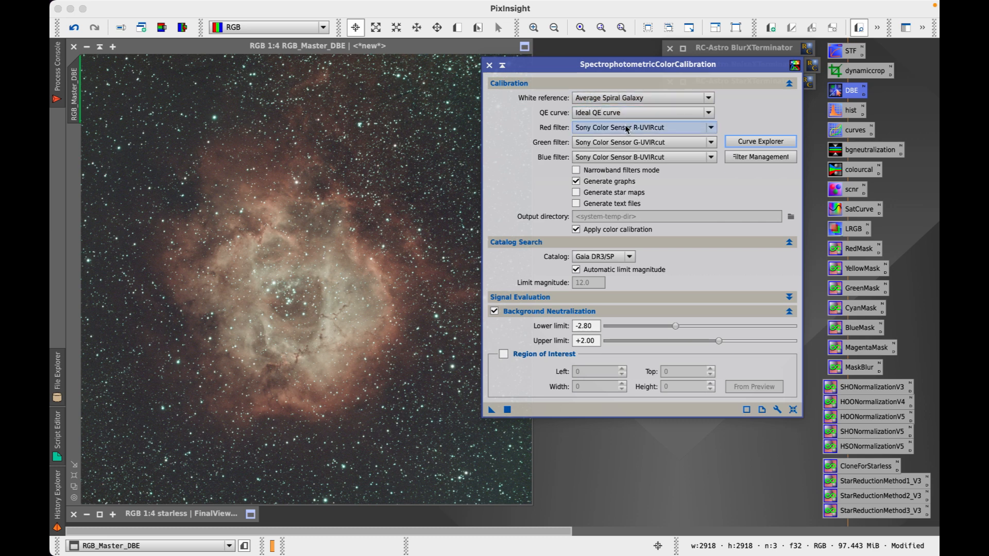
pyautogui.click(711, 129)
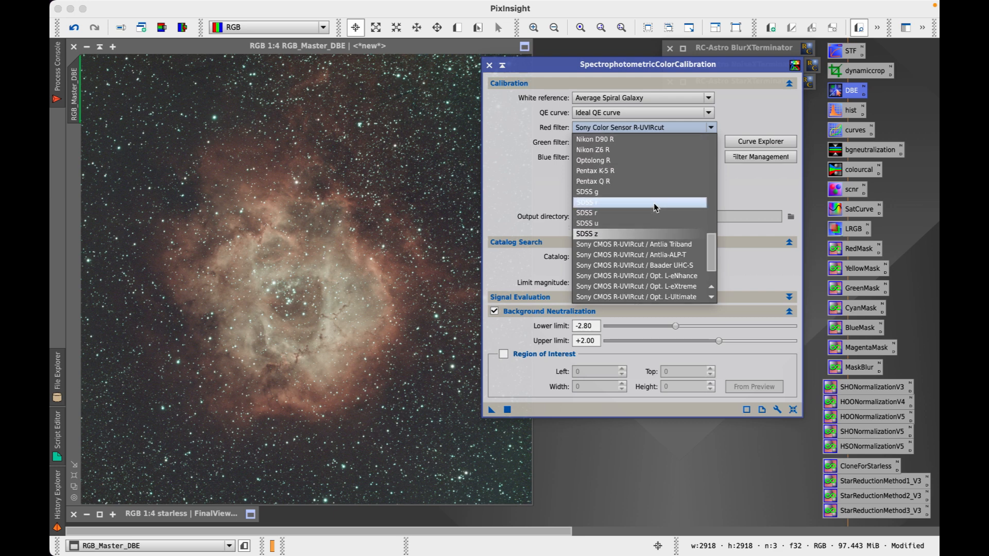
pyautogui.click(624, 172)
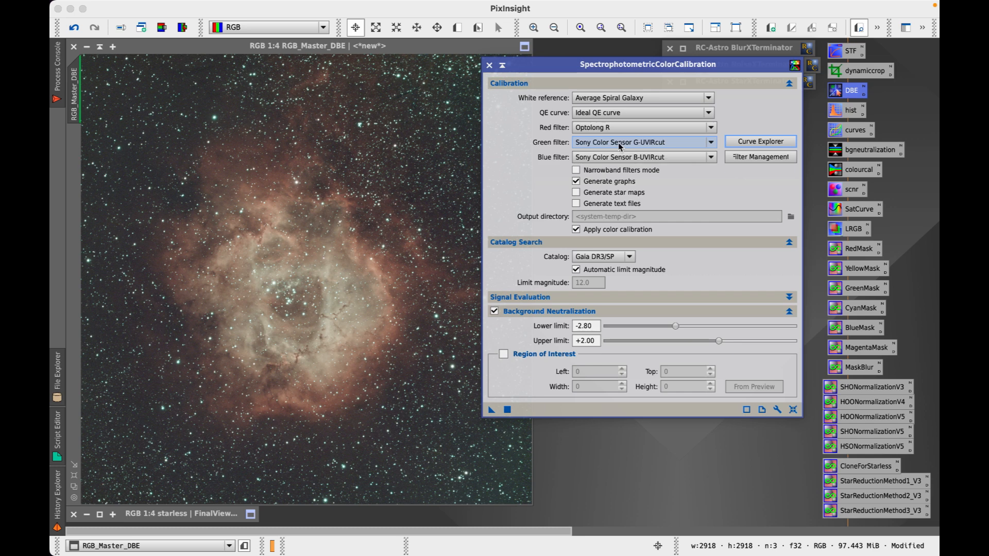
pyautogui.click(619, 145)
pyautogui.scroll(1, 618, 191)
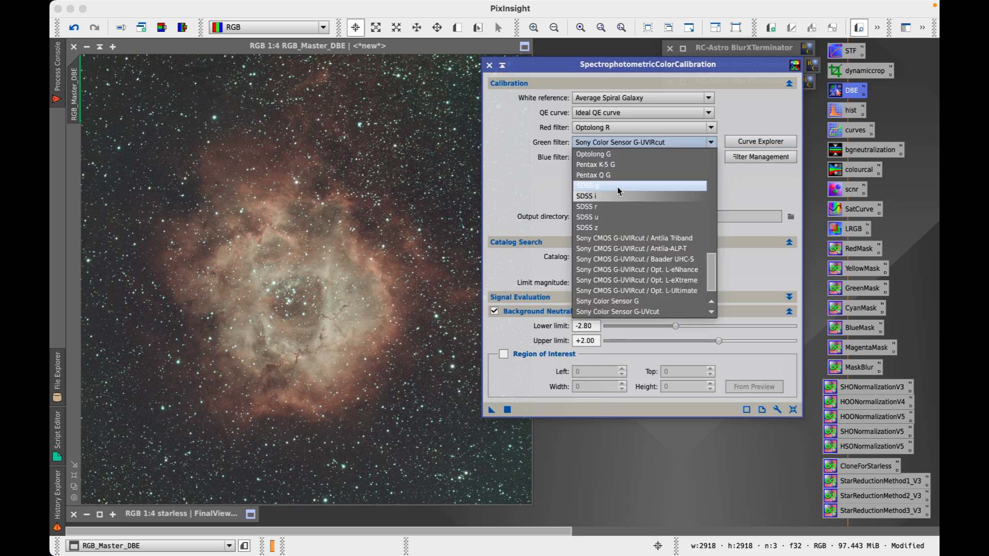
pyautogui.click(618, 156)
pyautogui.click(617, 157)
pyautogui.scroll(3, 616, 170)
pyautogui.click(615, 171)
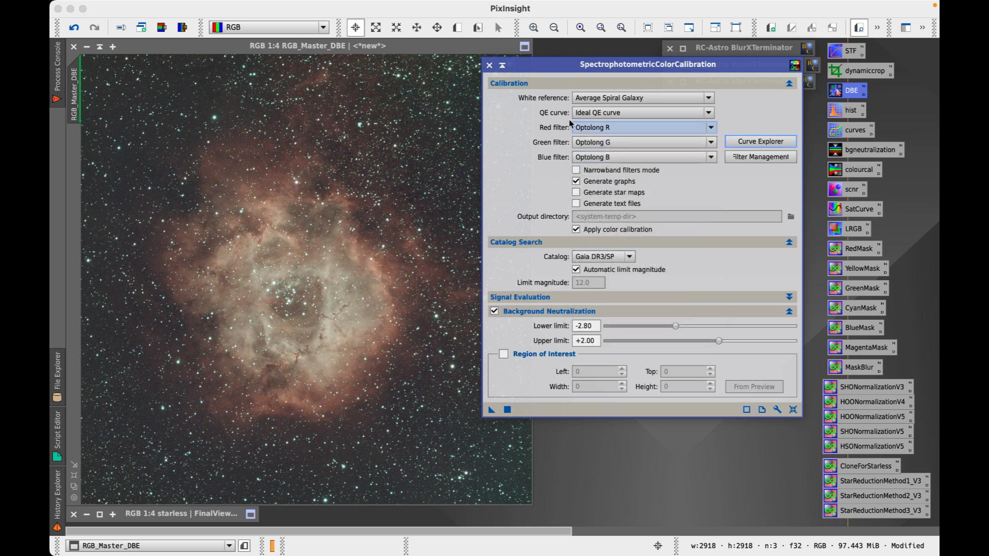
# Set the QE curve to Sony IMX411/455/461/533/571, enable Region of Interest, and draw a small background preview
pyautogui.click(608, 115)
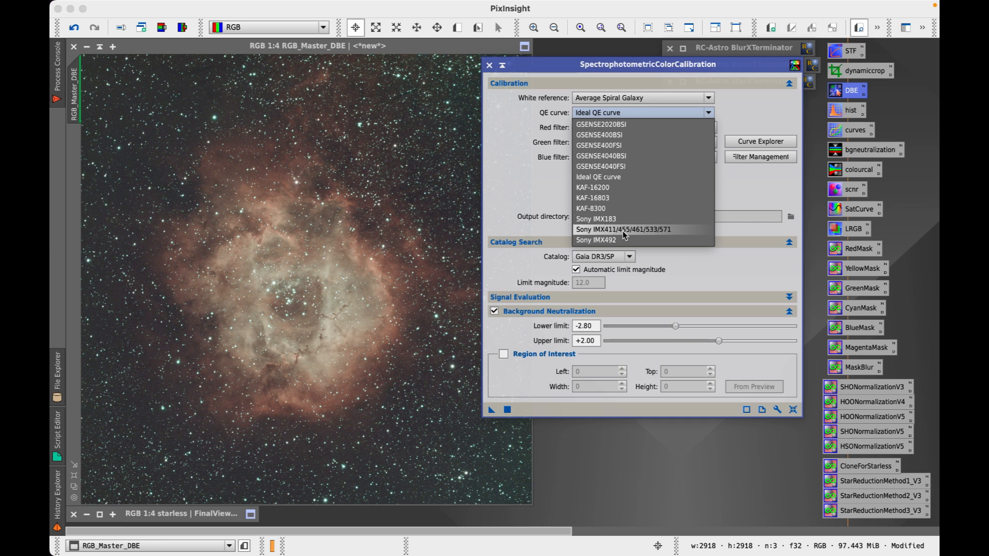
pyautogui.click(654, 231)
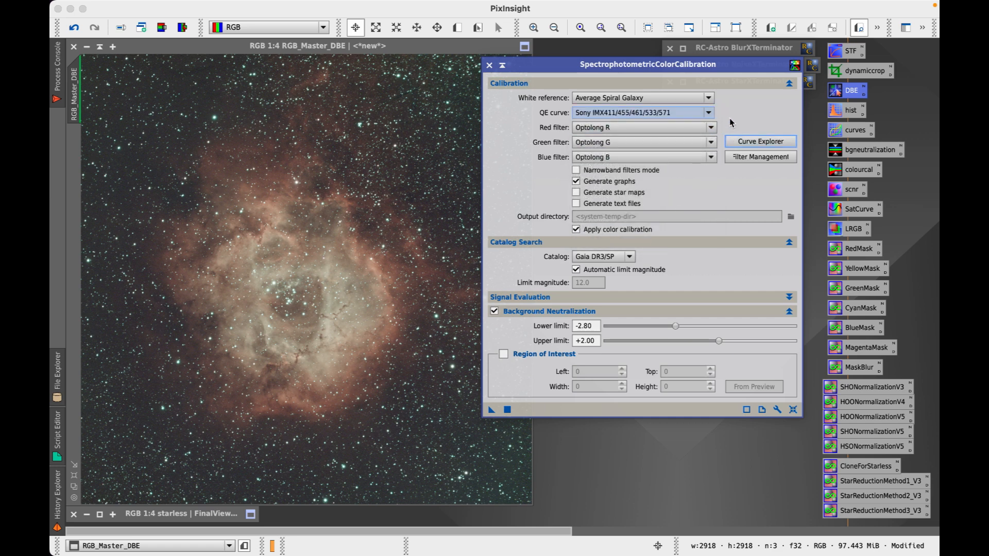
pyautogui.click(504, 356)
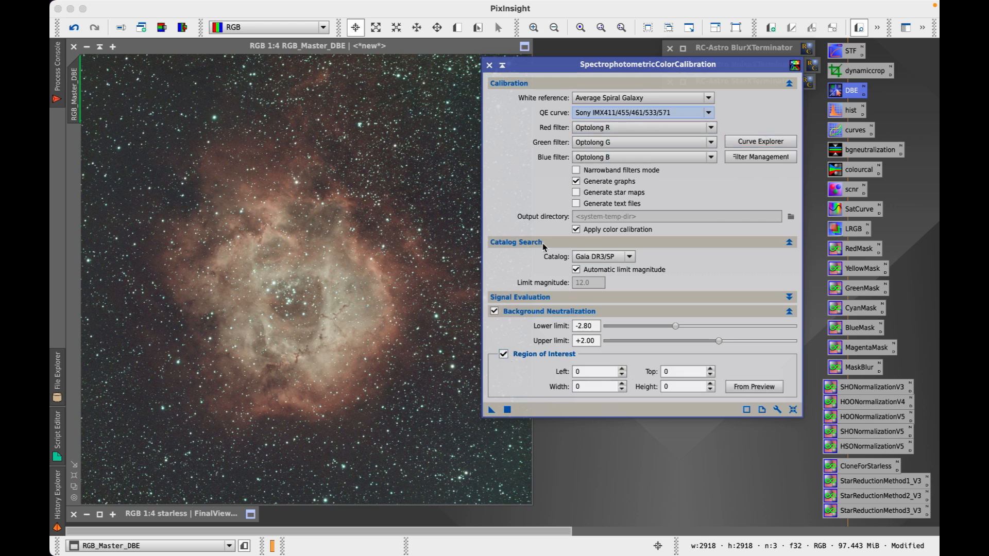
pyautogui.moveTo(632, 67); pyautogui.dragTo(735, 93)
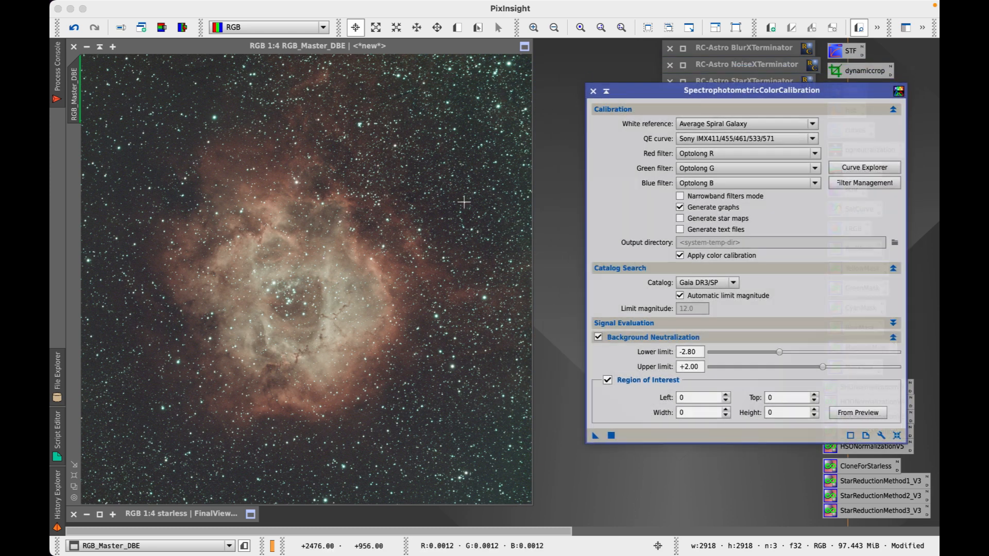
pyautogui.click(457, 28)
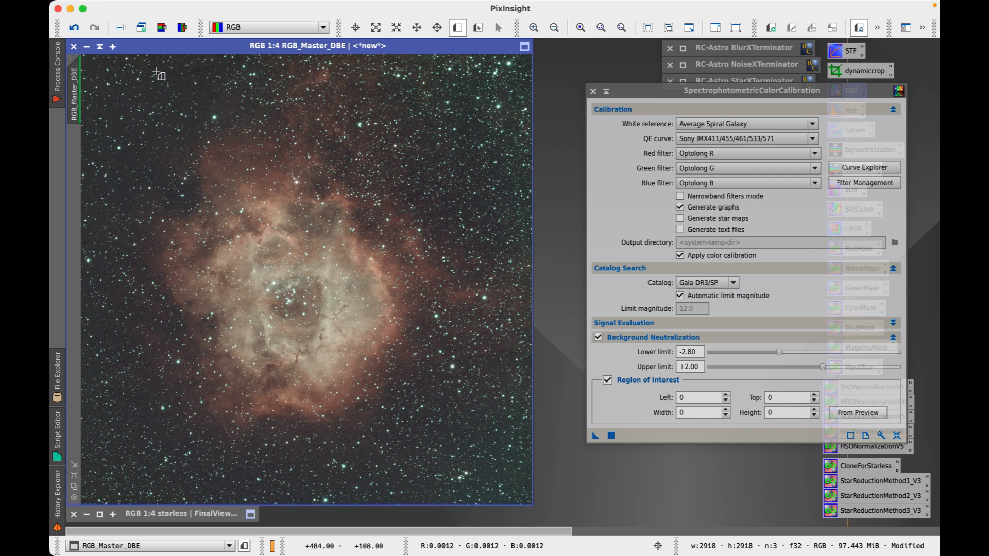
pyautogui.moveTo(153, 68); pyautogui.dragTo(165, 76)
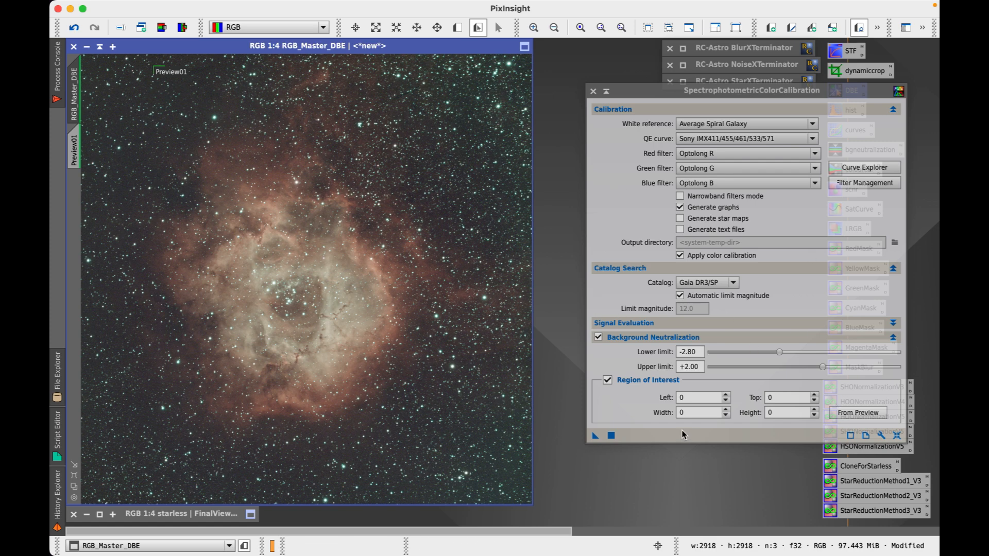
# Use Preview01 as the background region of interest and run SPCC on RGB_Master_DBE
pyautogui.click(855, 412)
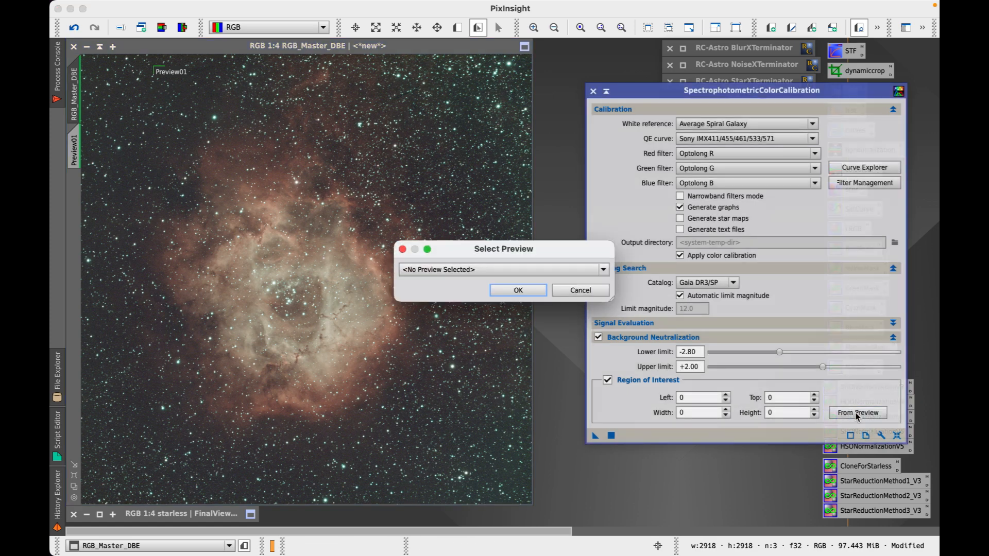
pyautogui.click(603, 270)
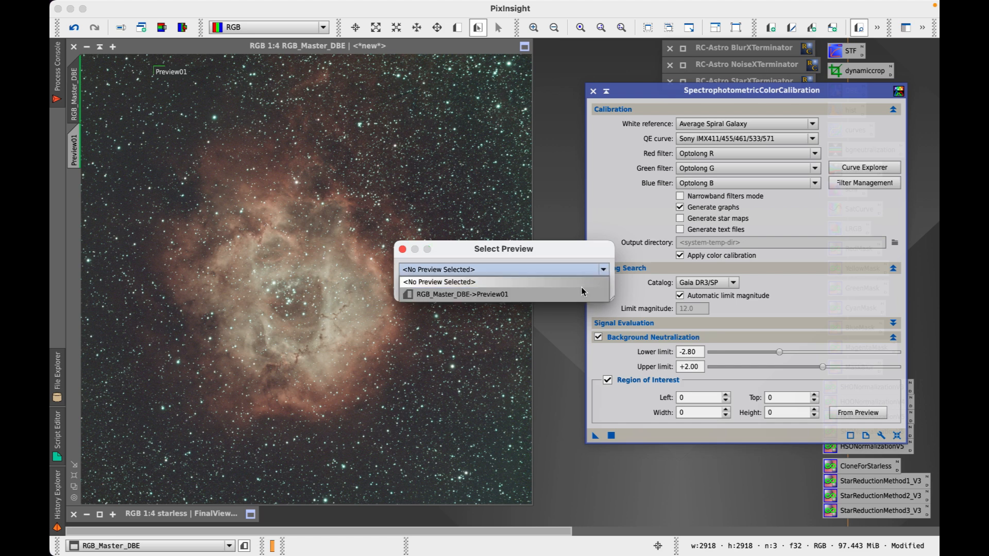
pyautogui.click(540, 296)
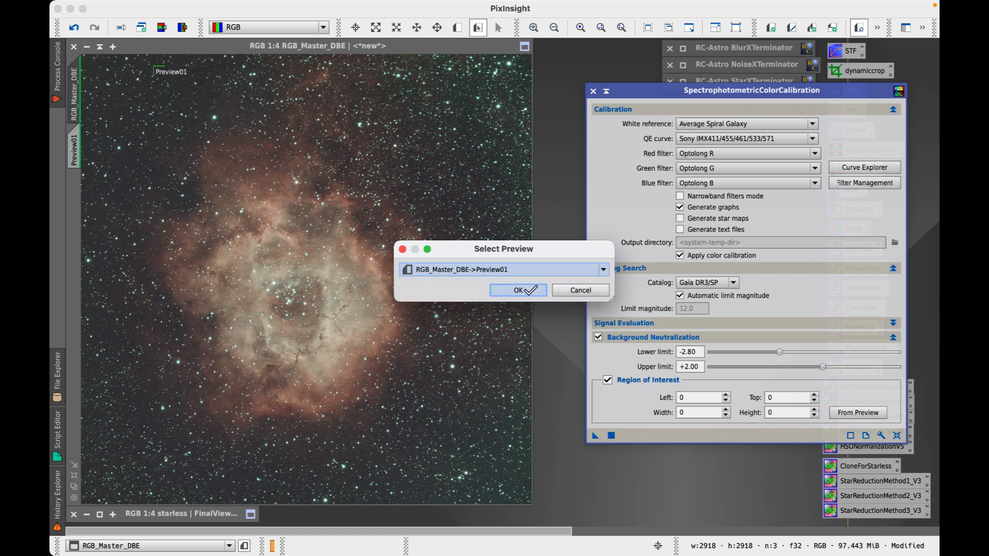
pyautogui.click(526, 291)
pyautogui.moveTo(596, 437); pyautogui.dragTo(356, 320)
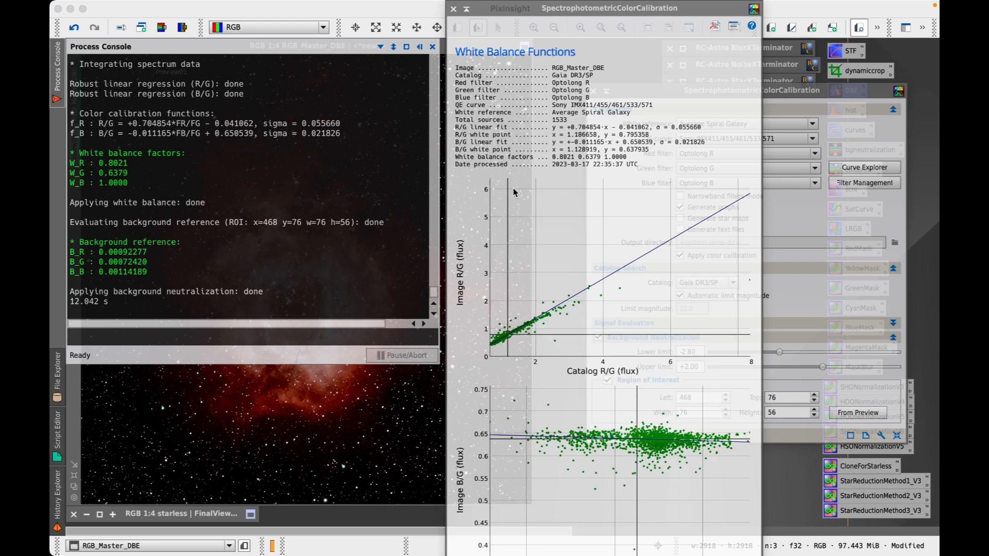
# Close the White Balance Functions graph and the SPCC window, zooming out to the full Rosette image
pyautogui.scroll(1, 580, 243)
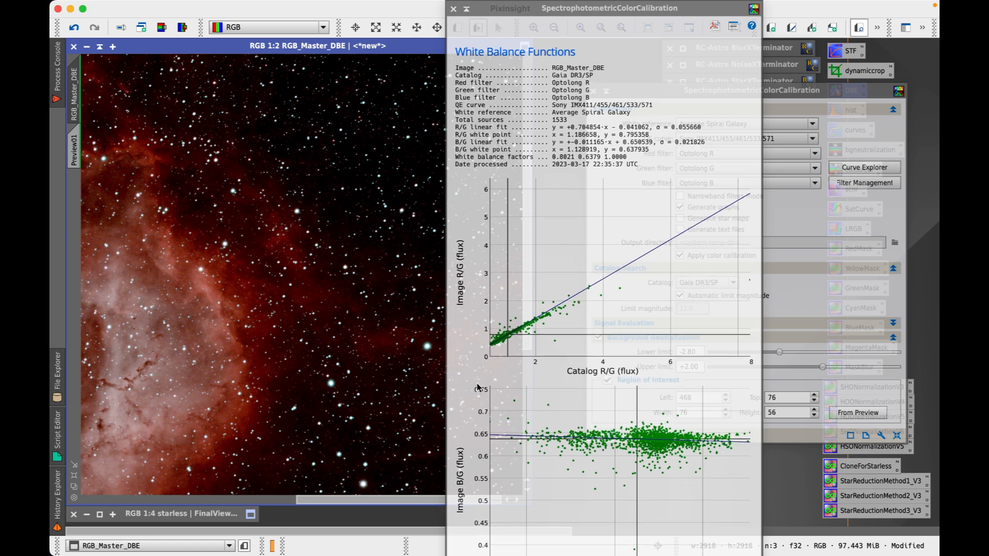
pyautogui.click(453, 9)
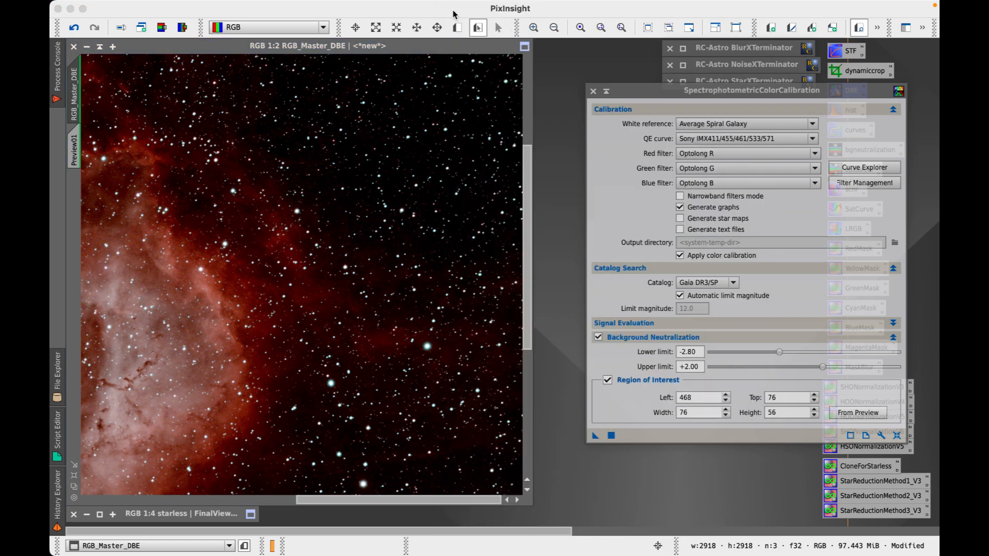
pyautogui.click(247, 252)
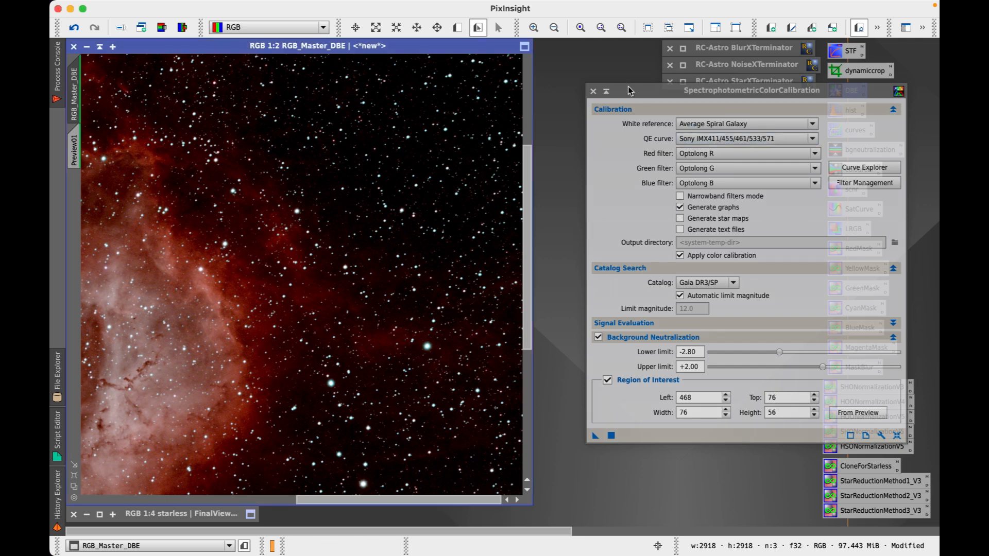
pyautogui.click(593, 91)
pyautogui.scroll(-3, 293, 272)
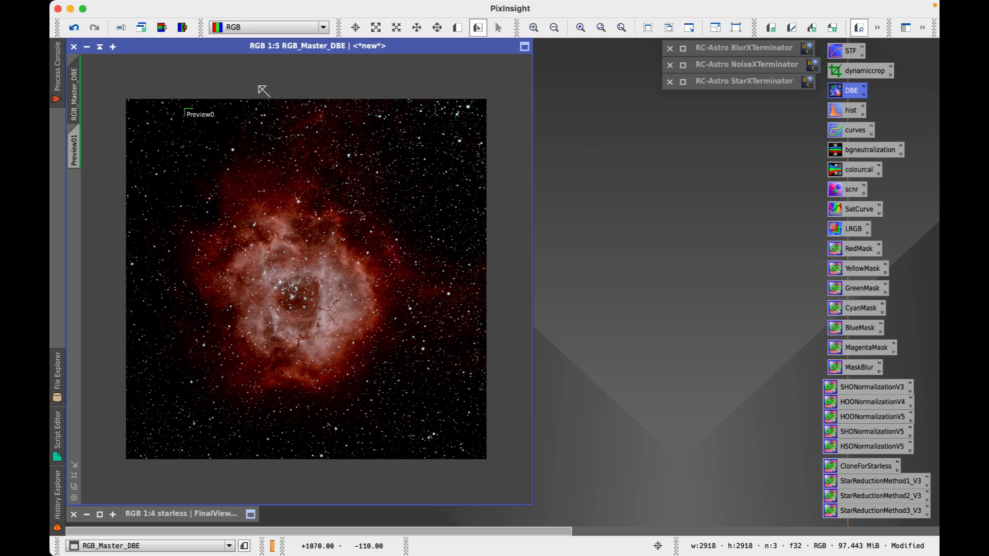
# Reset and re-apply the STF auto-stretch on RGB_Master_DBE, then delete Preview01
pyautogui.press('super+F12')
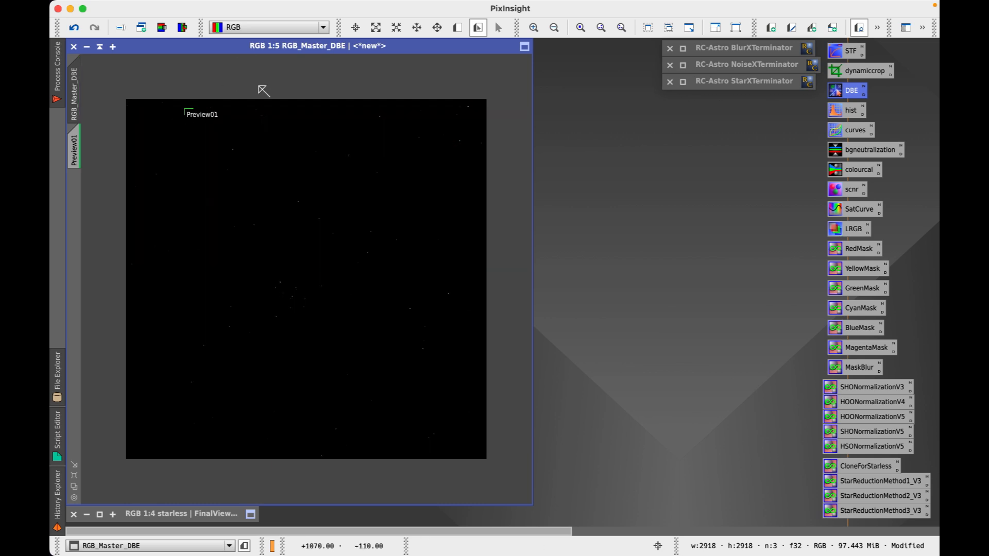
pyautogui.press('super+a')
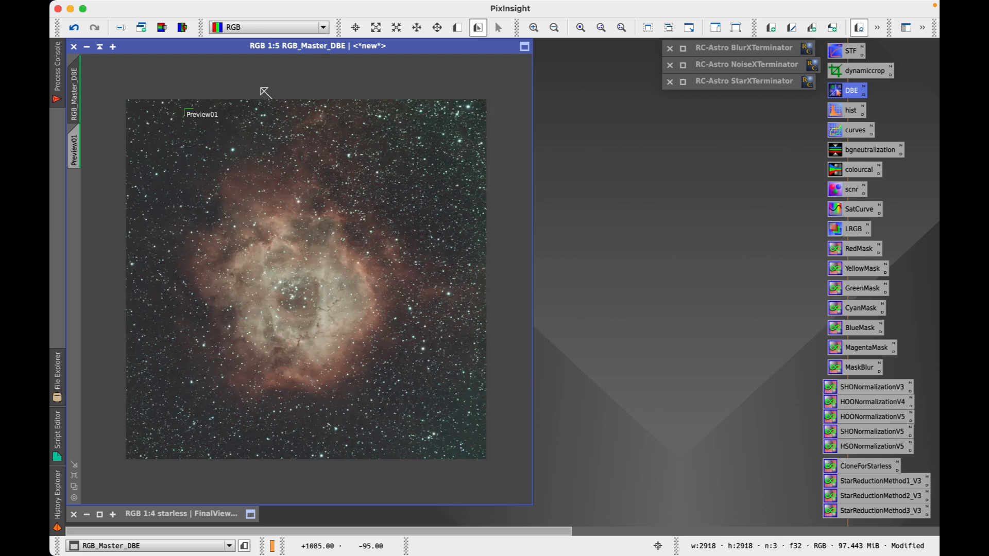
pyautogui.click(76, 149)
pyautogui.rightClick(76, 149)
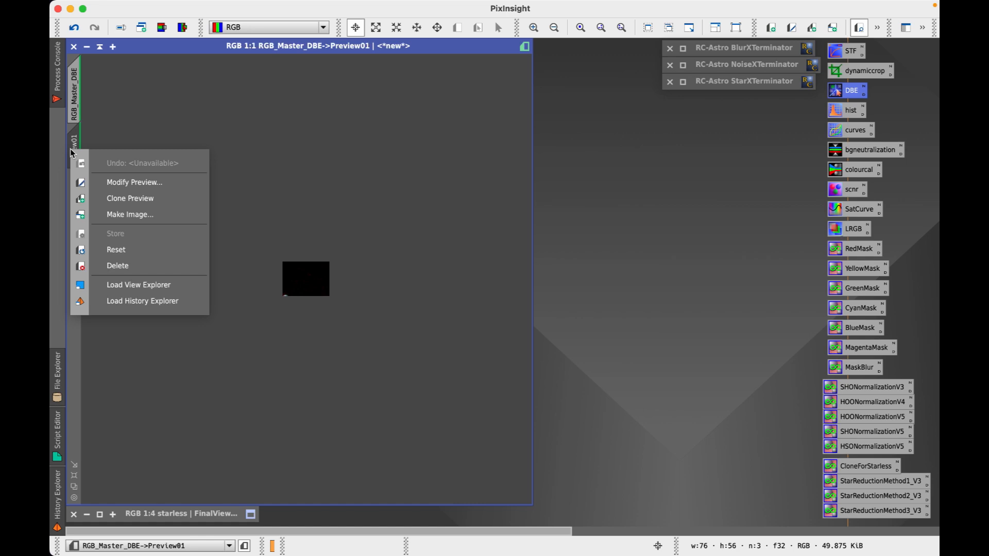
pyautogui.click(128, 266)
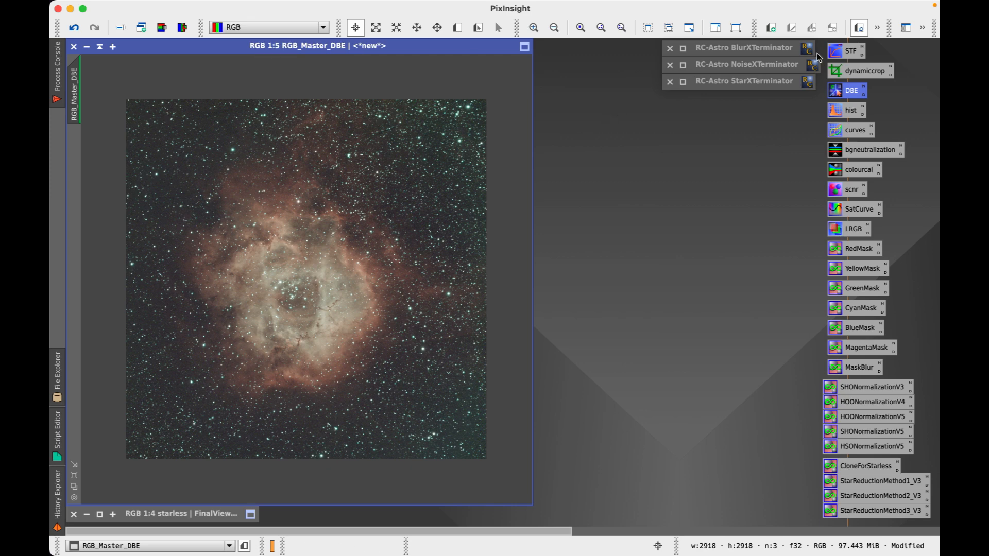
# Apply an STF auto stretch with Link RGB channels enabled, then close the STF settings
pyautogui.doubleClick(852, 55)
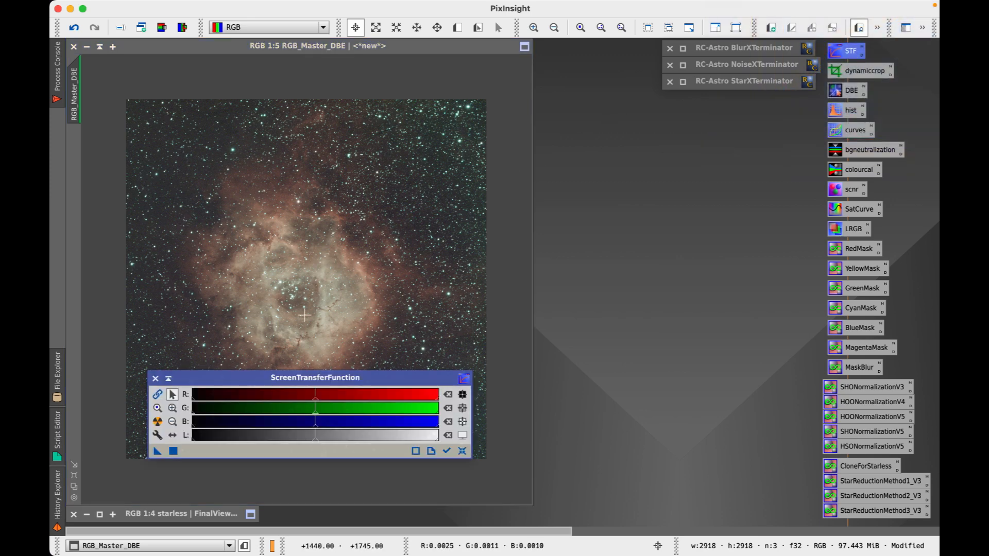
pyautogui.moveTo(289, 383); pyautogui.dragTo(647, 425)
pyautogui.click(516, 437)
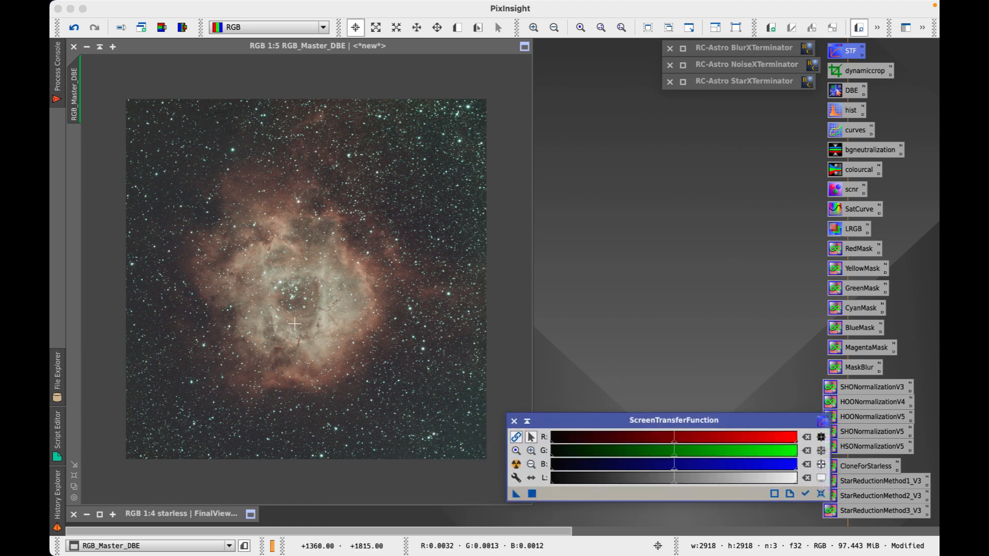
pyautogui.click(517, 465)
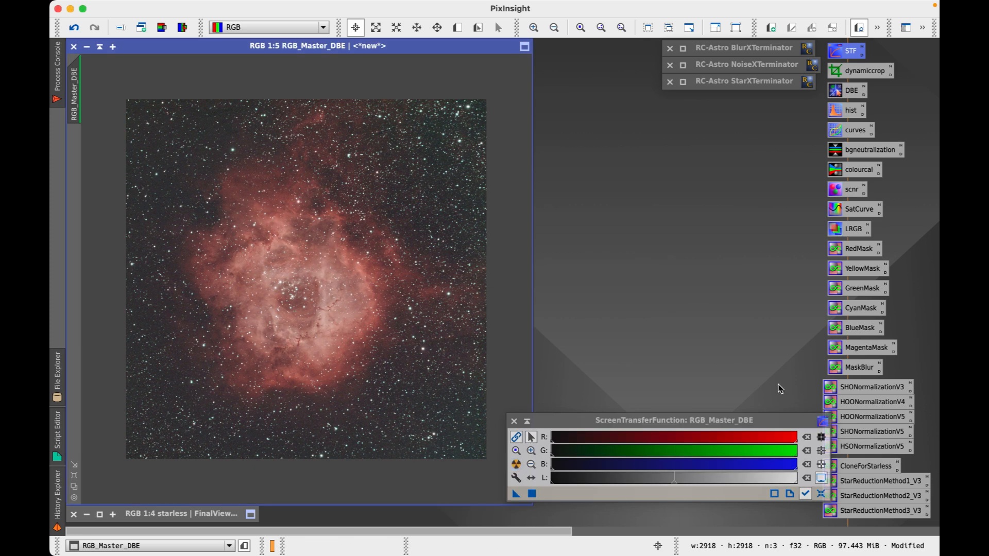
pyautogui.click(822, 494)
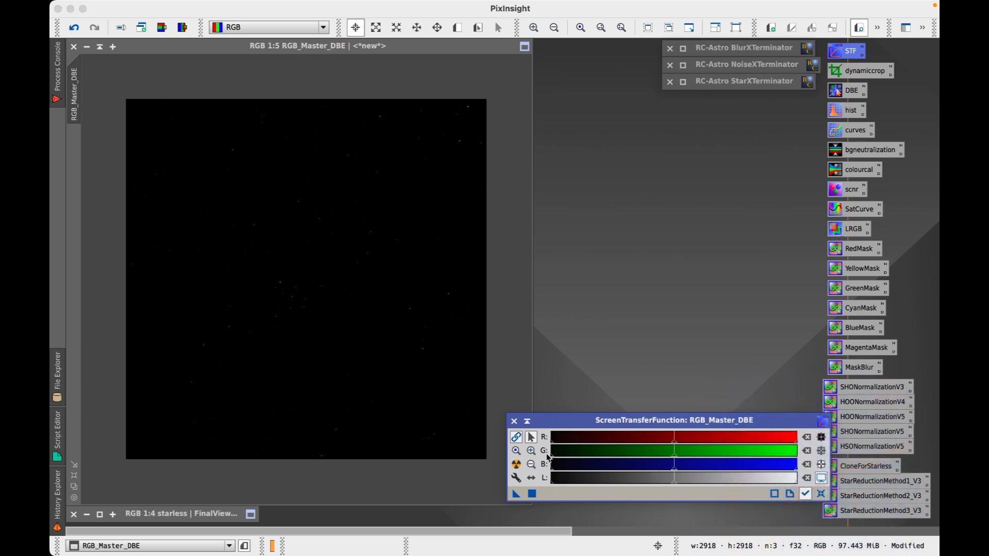
pyautogui.moveTo(648, 420); pyautogui.dragTo(591, 278)
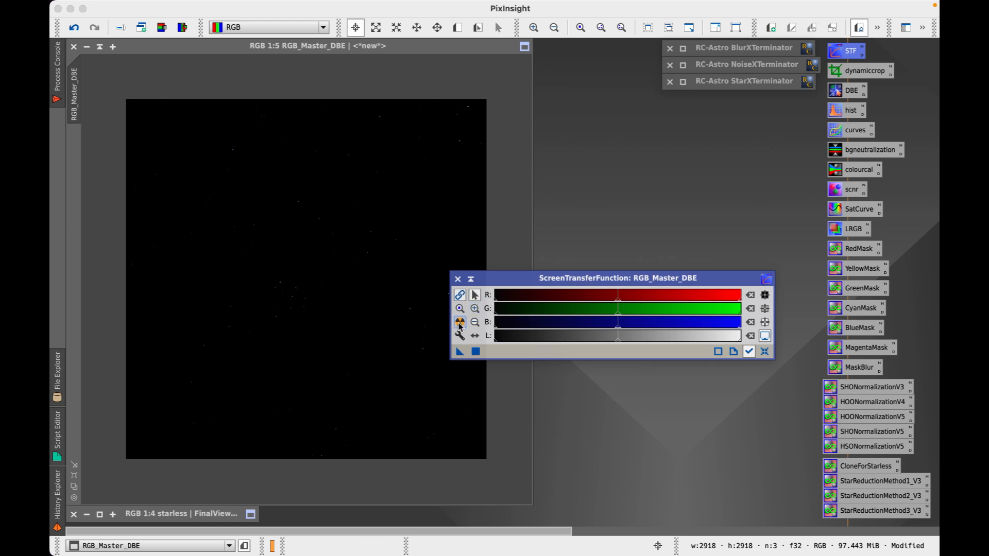
pyautogui.moveTo(559, 279); pyautogui.dragTo(588, 317)
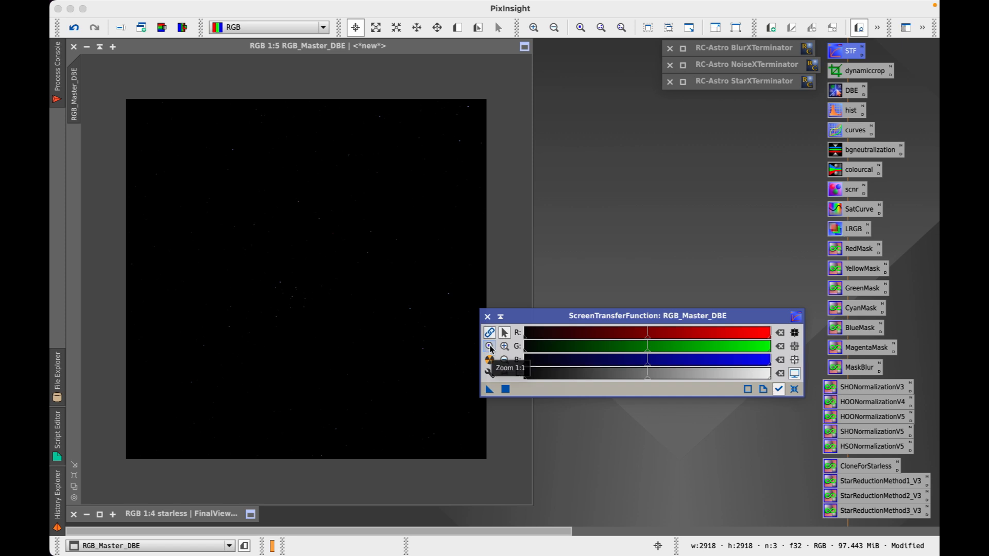
pyautogui.moveTo(620, 317); pyautogui.dragTo(623, 298)
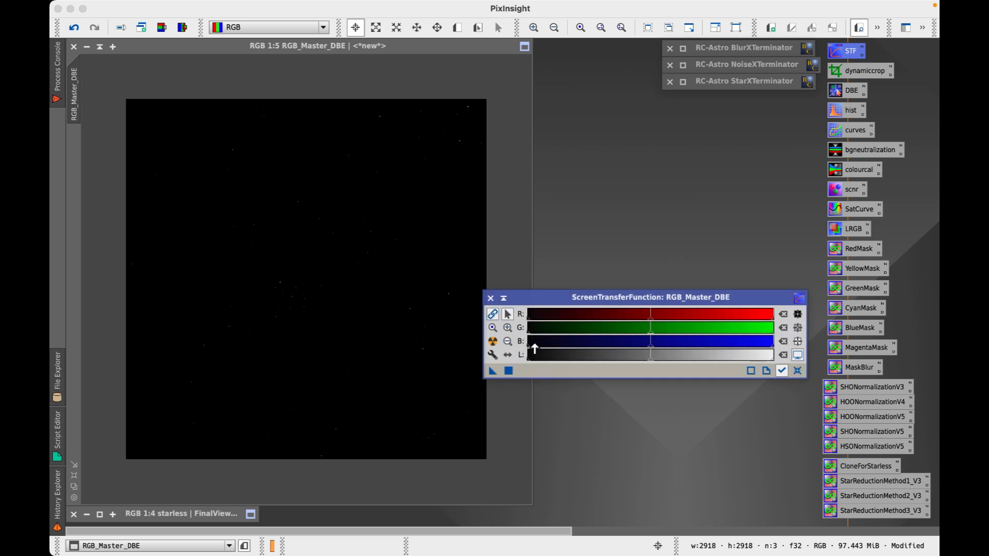
pyautogui.click(493, 341)
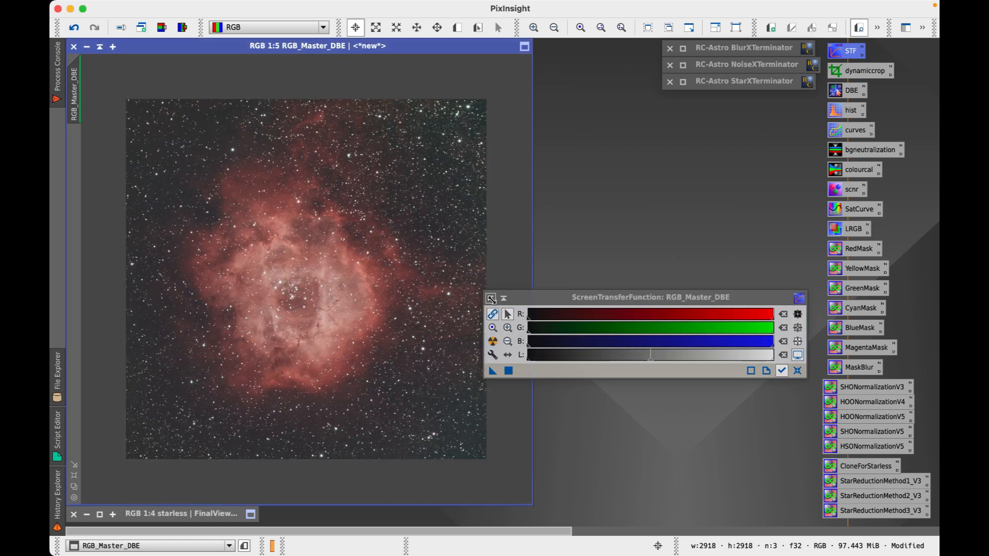
pyautogui.click(490, 298)
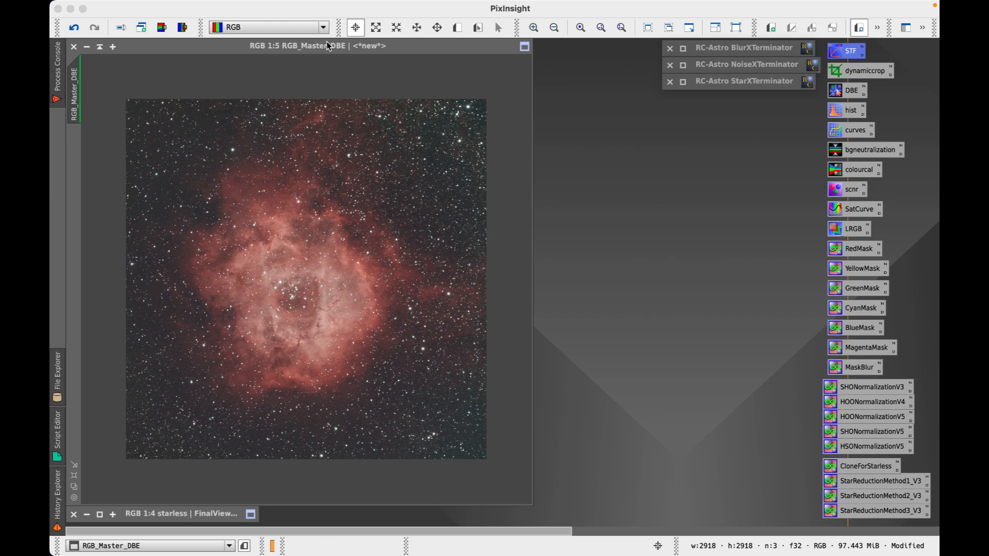
# Check the Rosette Nebula process document in Chrome, then minimise it to return to PixInsight
pyautogui.moveTo(278, 49)
pyautogui.mouseDown()
pyautogui.moveTo(291, 68)
pyautogui.moveTo(278, 53)
pyautogui.mouseUp()
pyautogui.moveTo(391, 554)
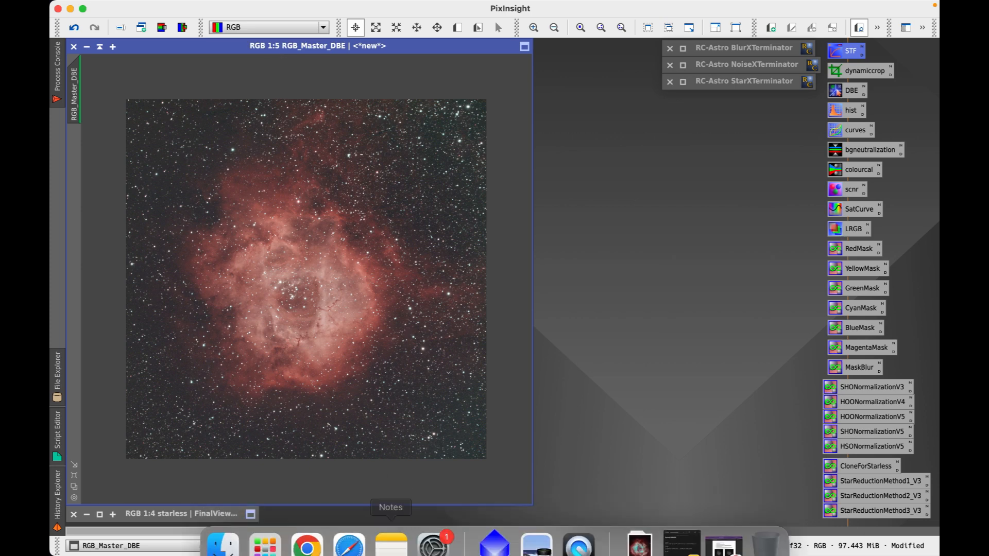
pyautogui.click(312, 538)
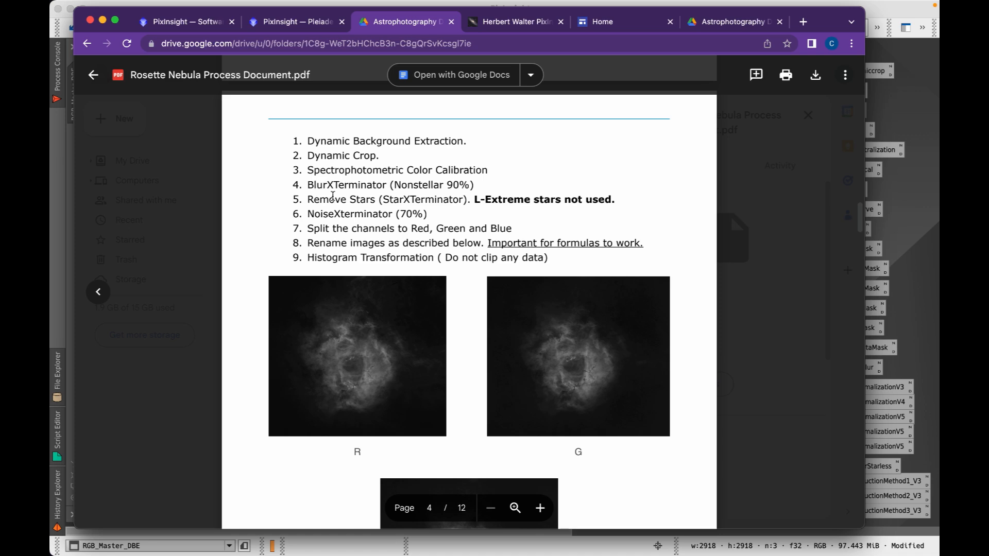
pyautogui.click(104, 20)
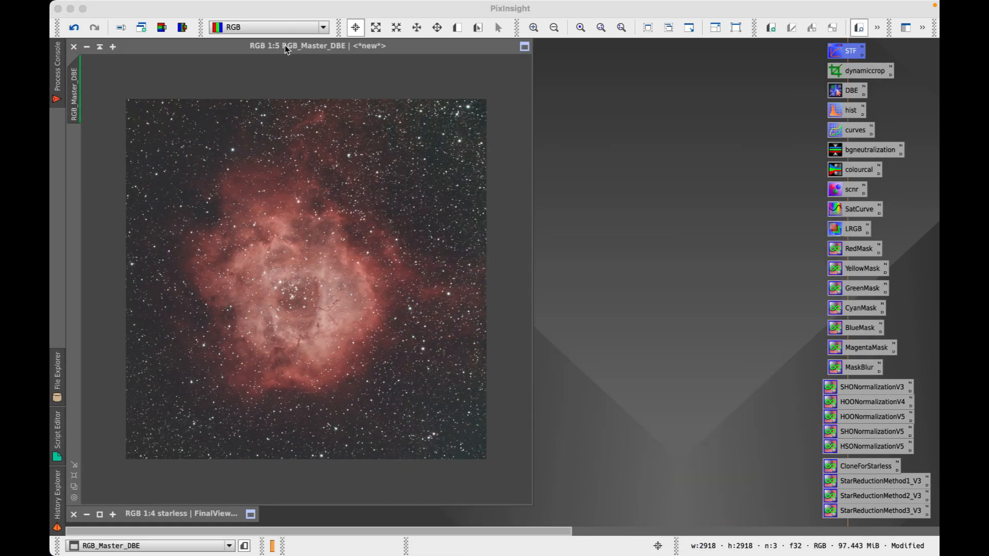
# Make RGB_Master_DBE active and place the restored BlurXTerminator window beside it
pyautogui.click(284, 45)
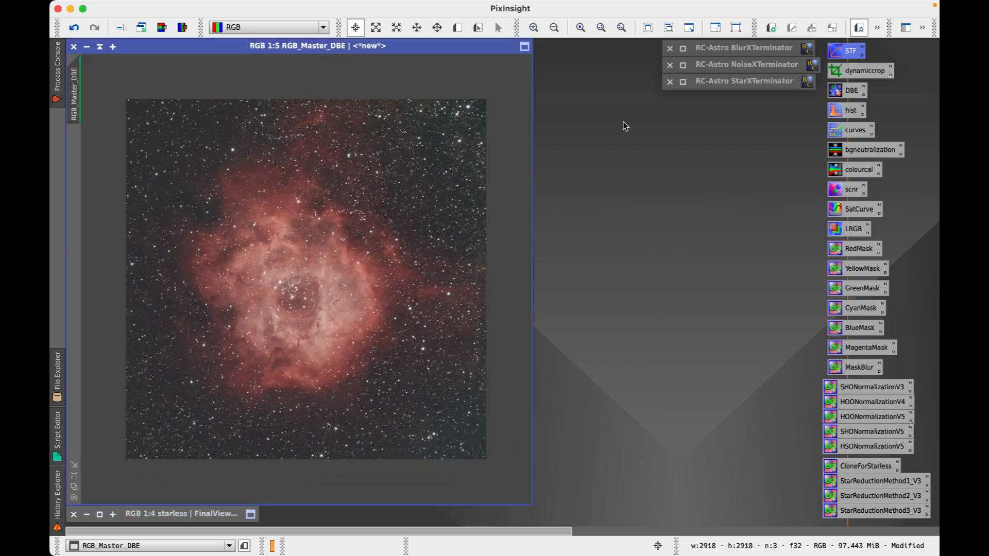
pyautogui.click(683, 49)
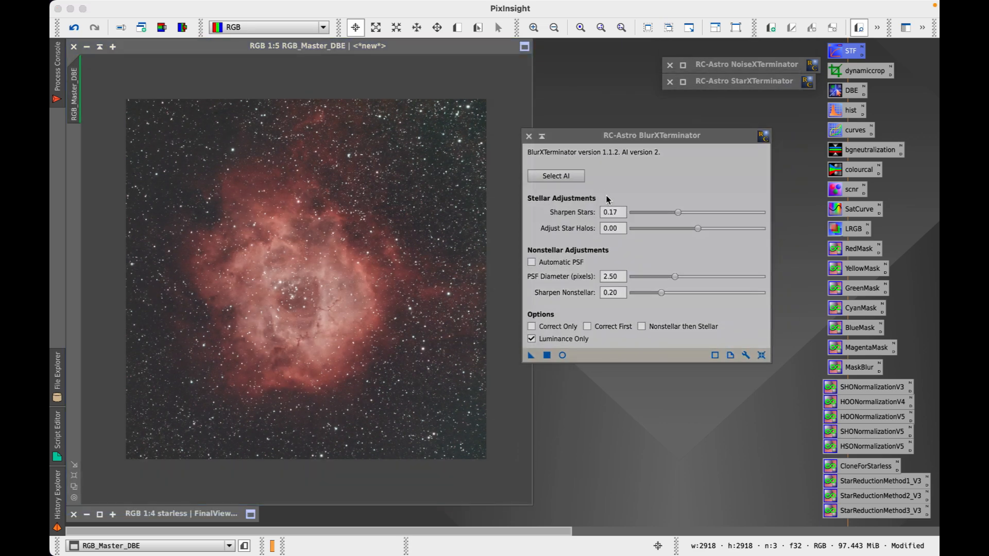
pyautogui.moveTo(632, 139); pyautogui.dragTo(672, 126)
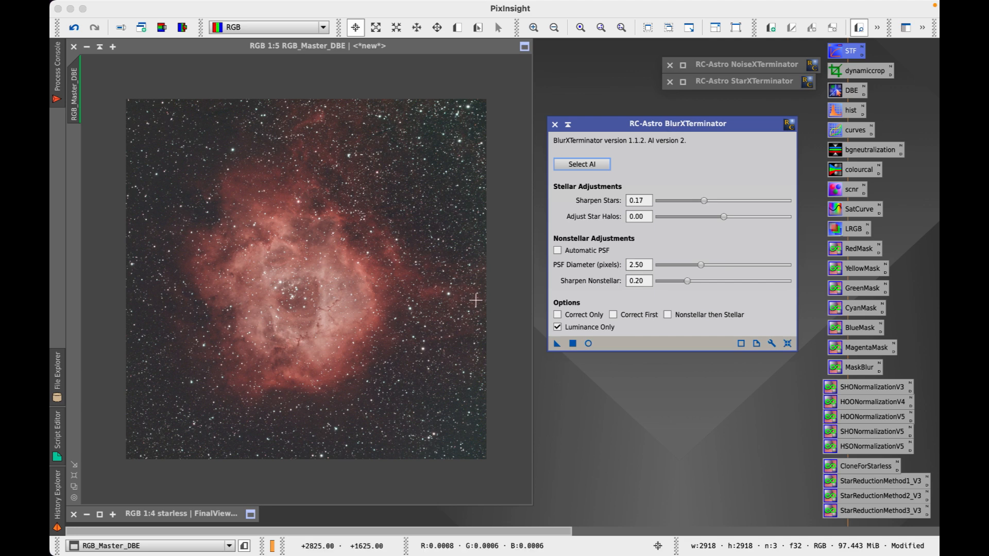
# Reset BlurXTerminator to defaults (Stars 0.25, Nonstellar 0.90) and switch off Automatic PSF
pyautogui.click(787, 344)
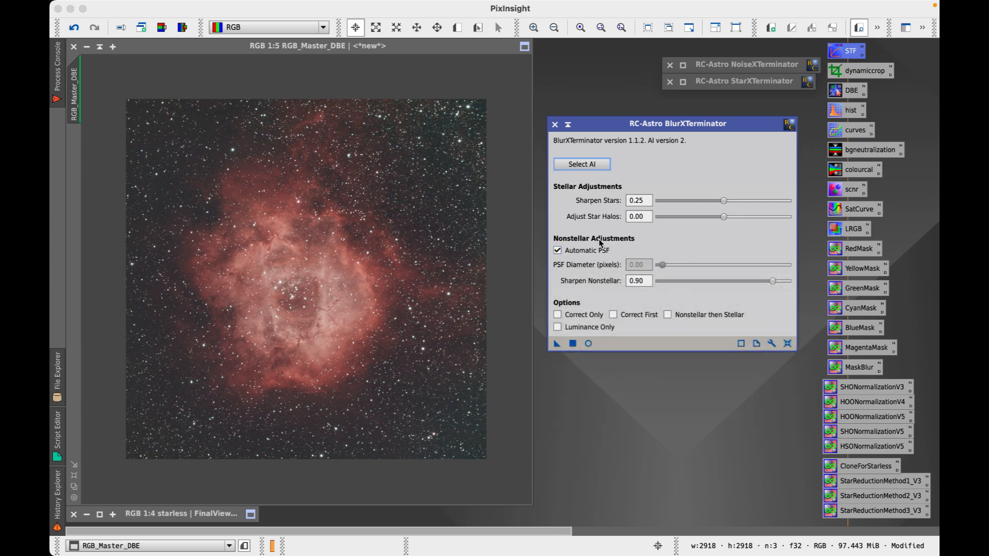
pyautogui.click(557, 251)
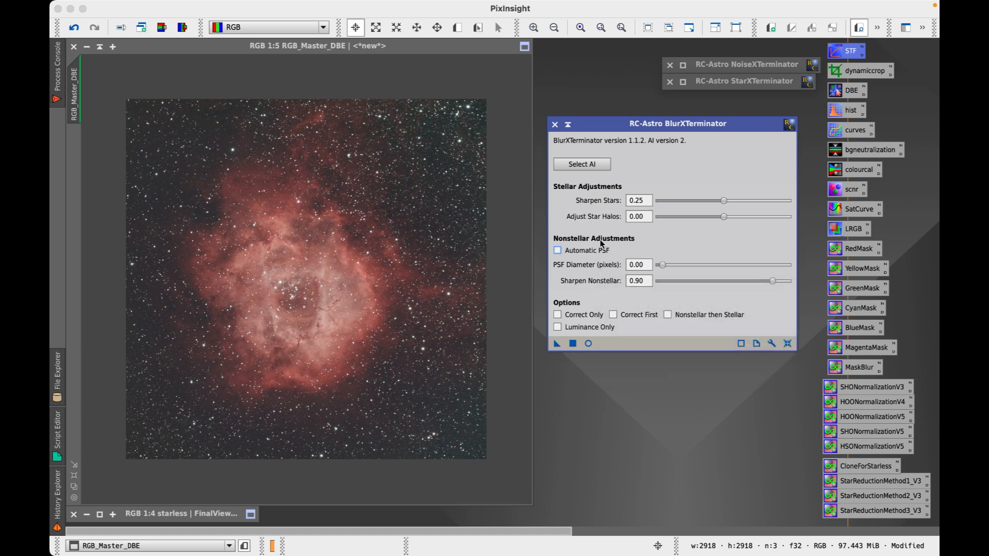
pyautogui.moveTo(663, 123); pyautogui.dragTo(663, 131)
pyautogui.moveTo(438, 2)
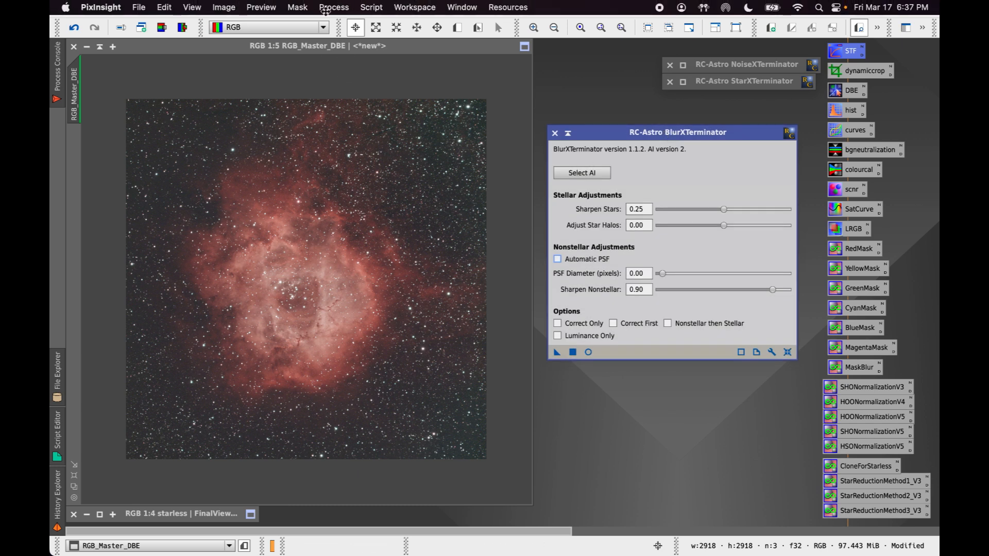
# Launch the PSFImage script from Script > Render for RGB_Master_DBE with the Moffat function
pyautogui.click(378, 9)
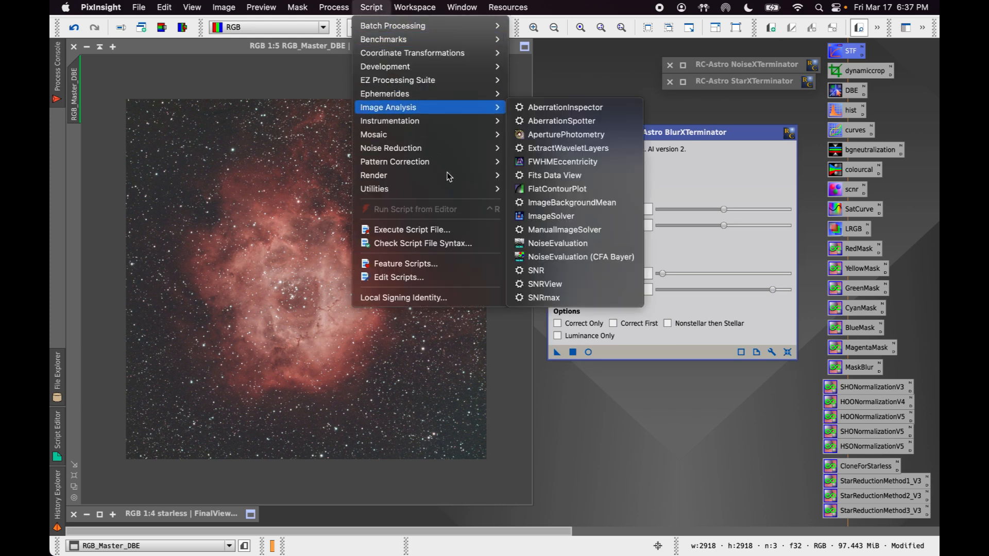
pyautogui.moveTo(447, 187)
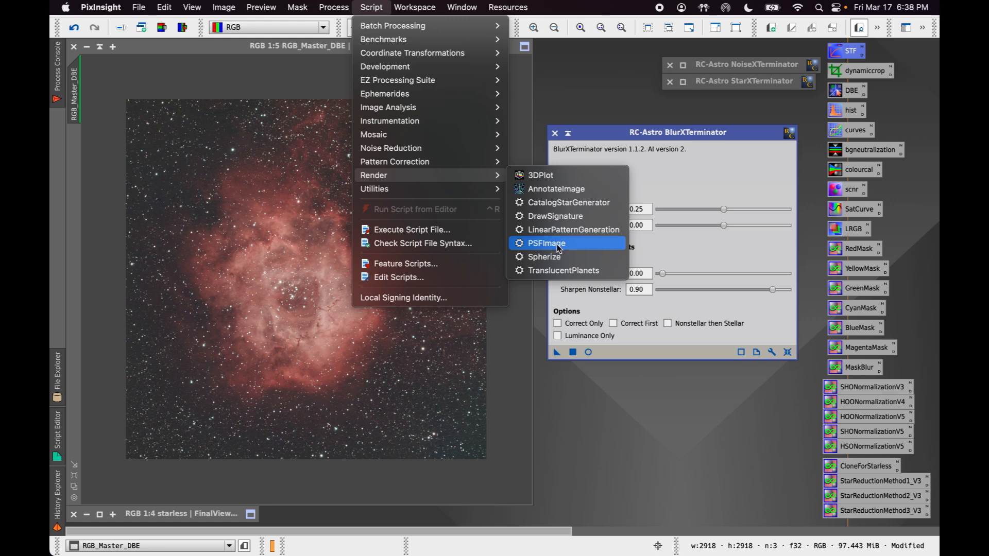
pyautogui.click(369, 5)
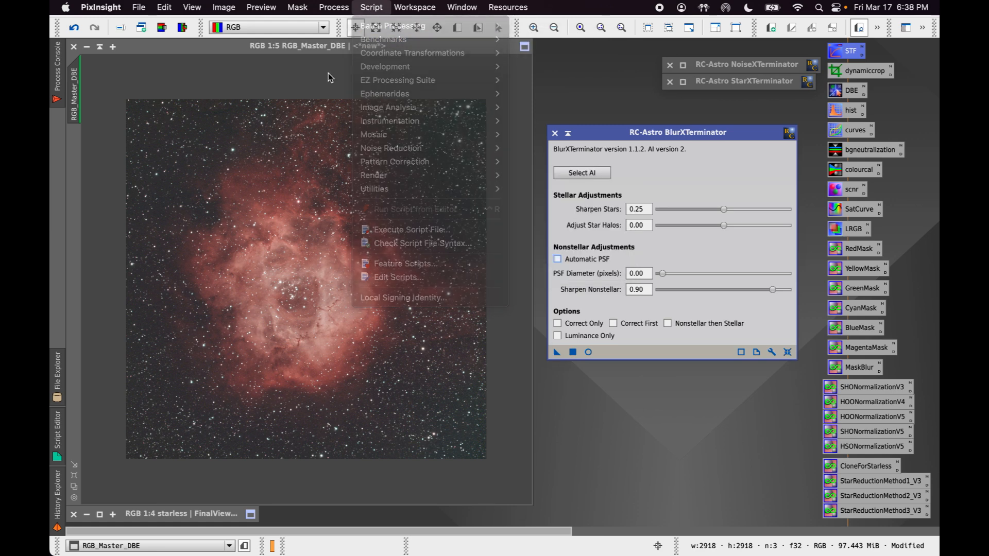
pyautogui.click(369, 5)
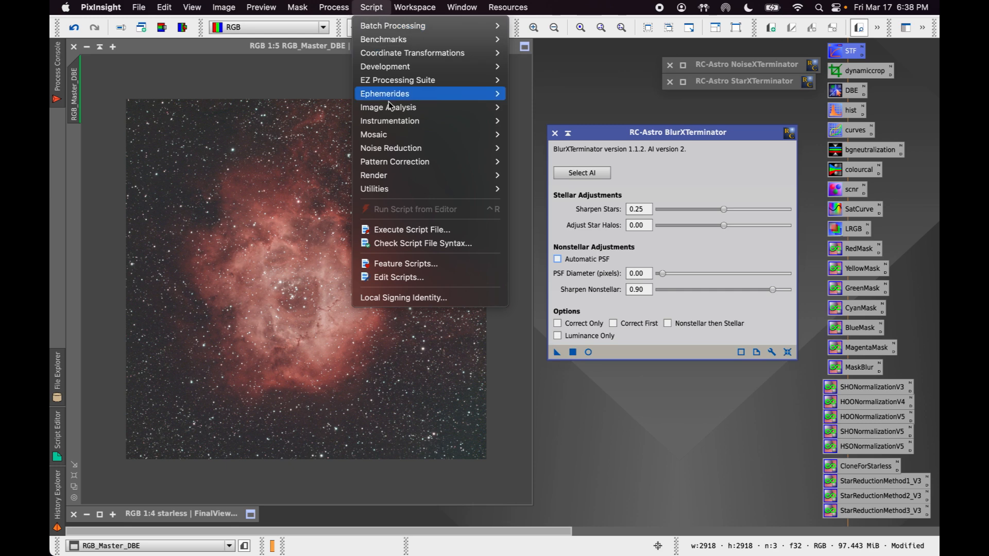
pyautogui.moveTo(416, 177)
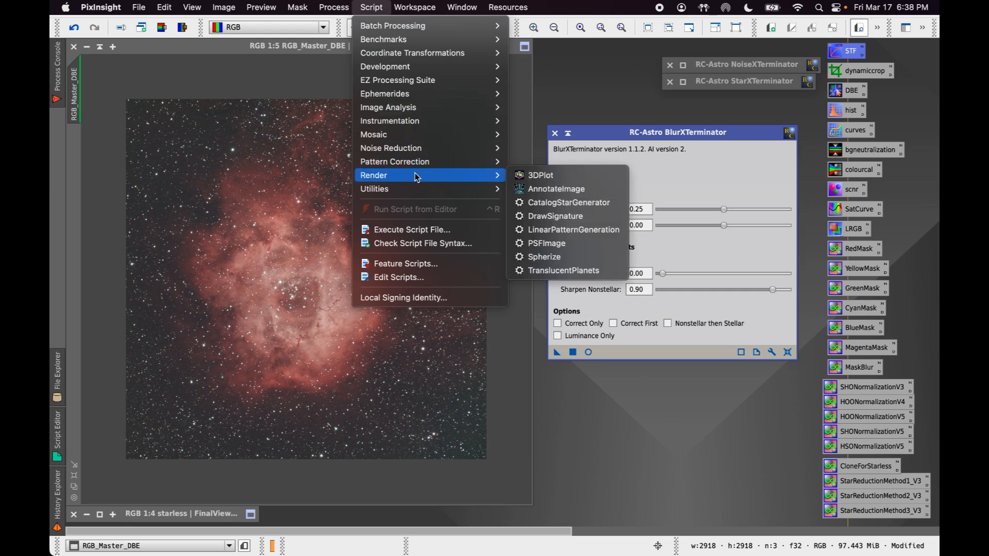
pyautogui.click(562, 248)
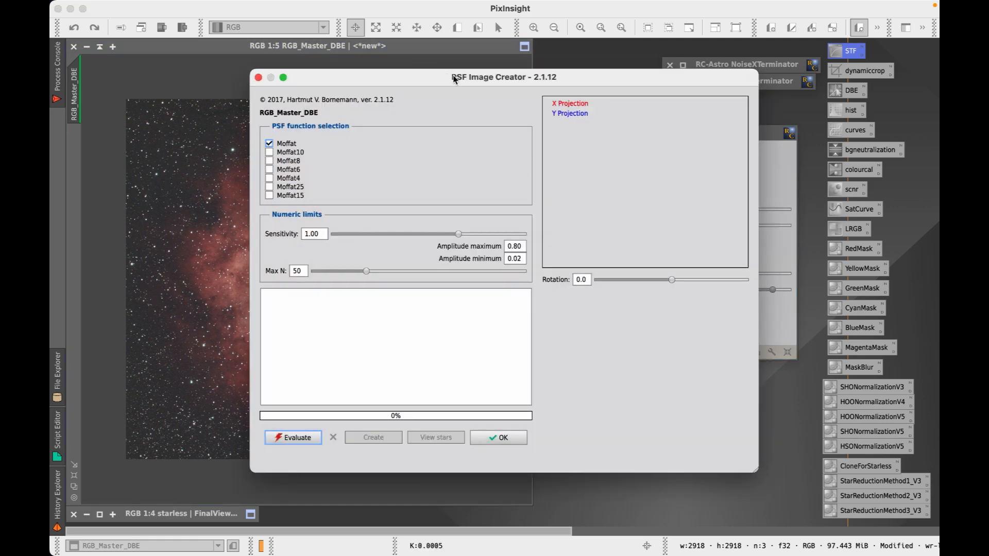
# Evaluate the PSF over 50 stars, giving FWHMx 3.02 and FWHMy 2.75
pyautogui.moveTo(451, 77); pyautogui.dragTo(548, 61)
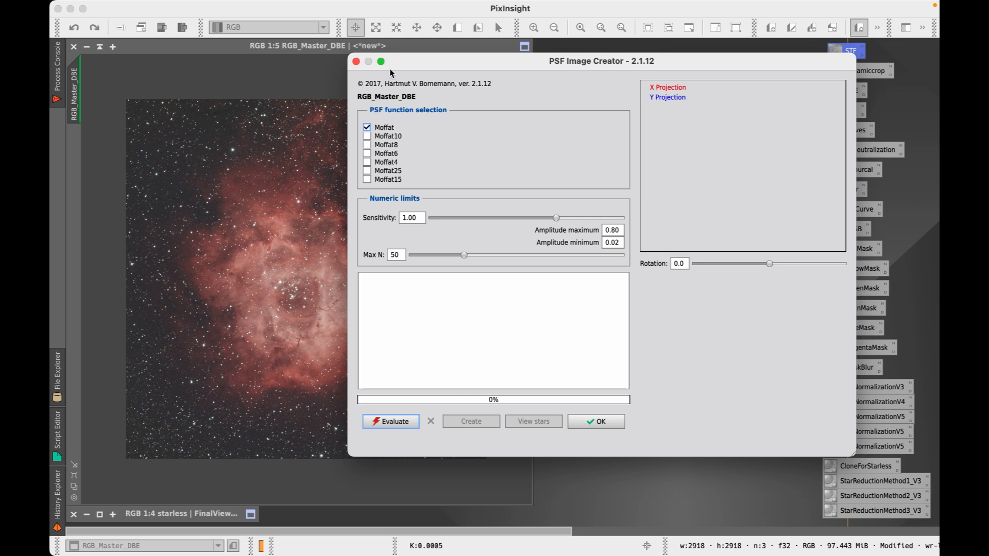
pyautogui.click(398, 423)
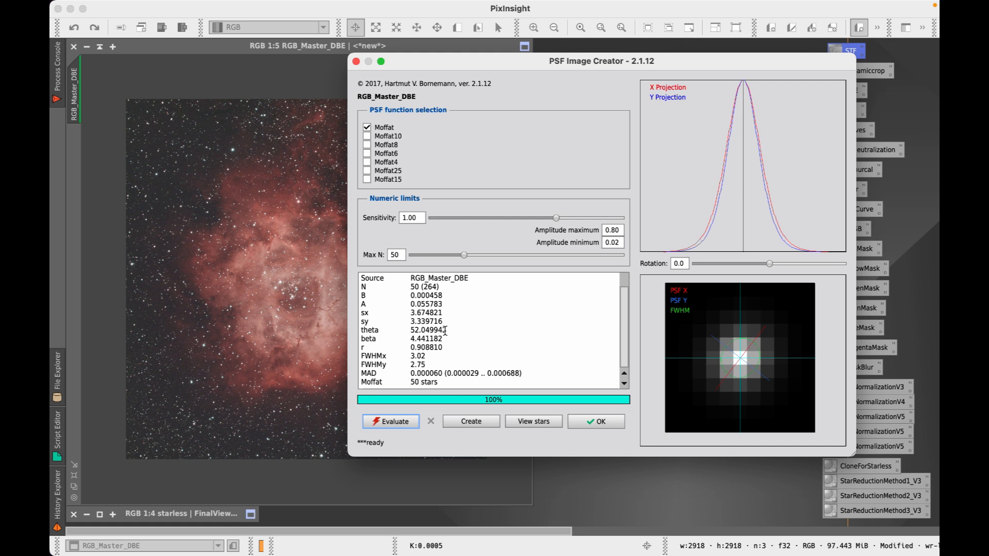
pyautogui.moveTo(634, 66); pyautogui.dragTo(633, 36)
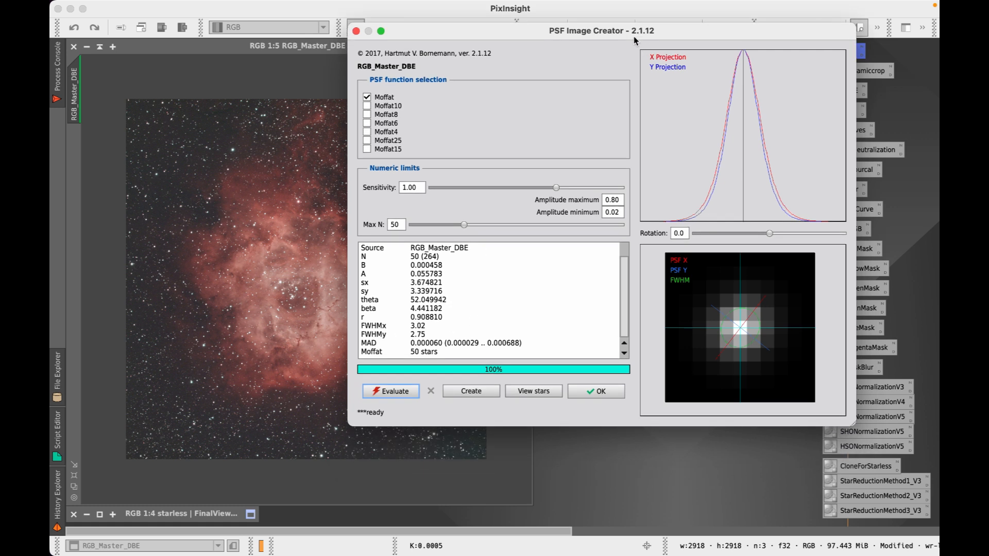
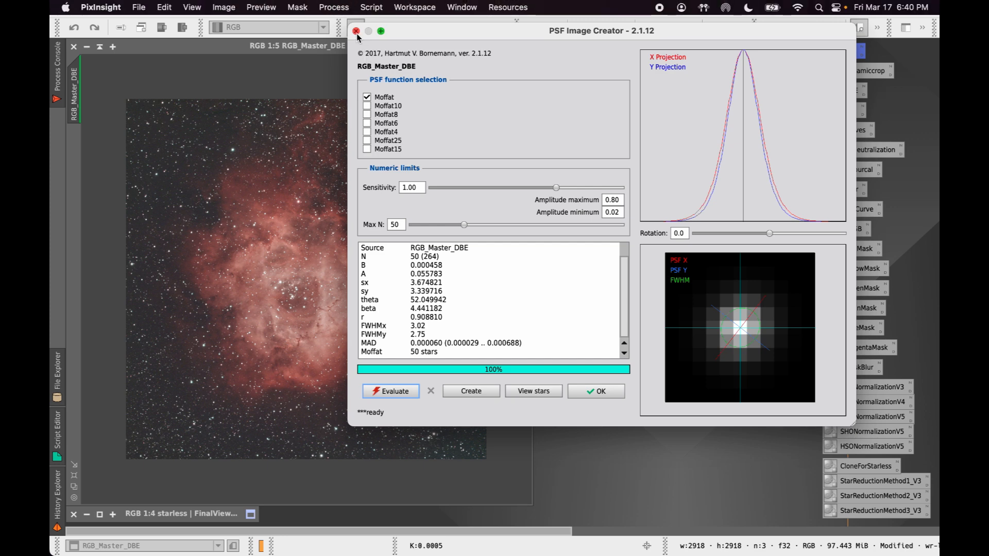
# Close the PSF Image Creator and set BlurXTerminator's PSF Diameter to 2.85 pixels
pyautogui.click(355, 31)
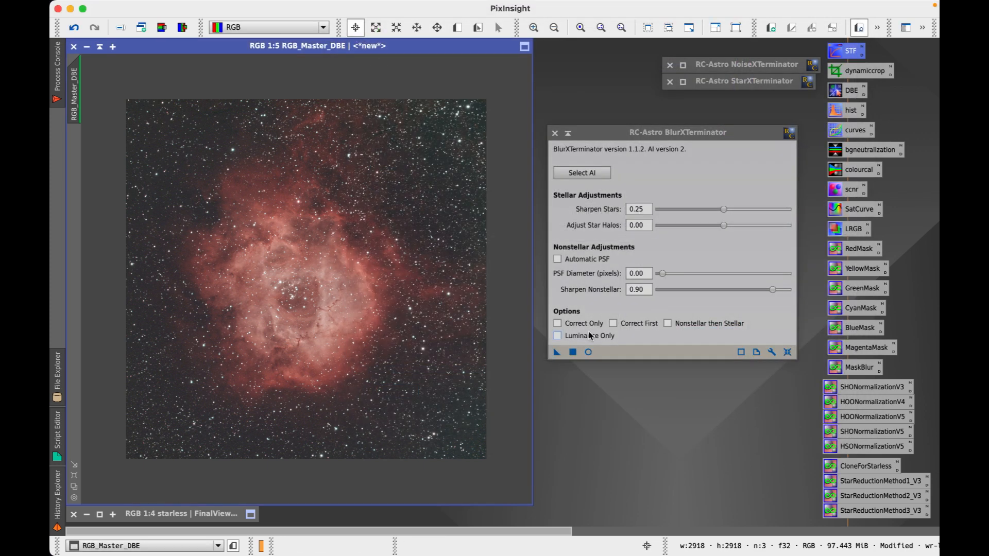
pyautogui.click(644, 274)
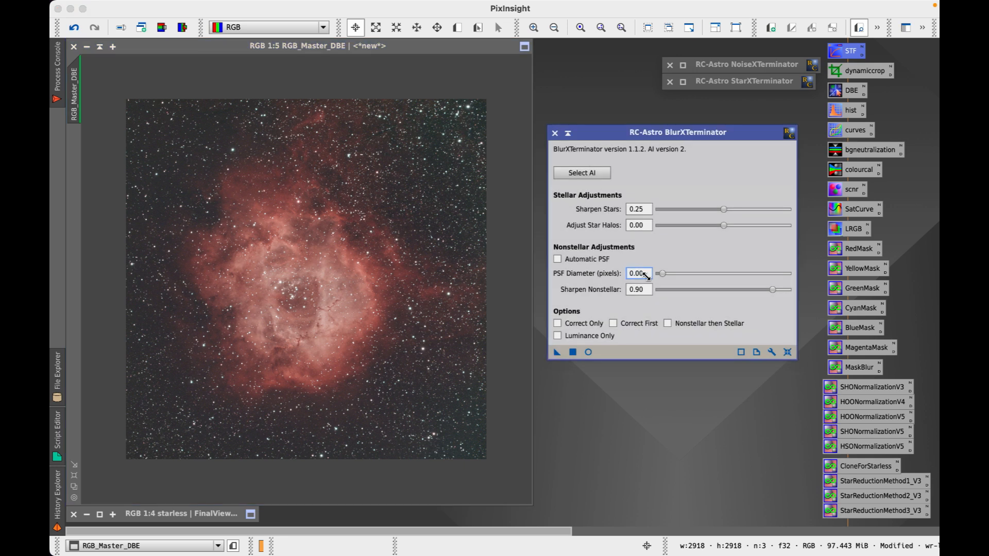
pyautogui.press('BackSpace')
pyautogui.press('BackSpace')
pyautogui.press('BackSpace')
pyautogui.write('2.')
# Check the Rosette Nebula process document in Chrome, then put it away and return to PixInsight
pyautogui.moveTo(391, 540)
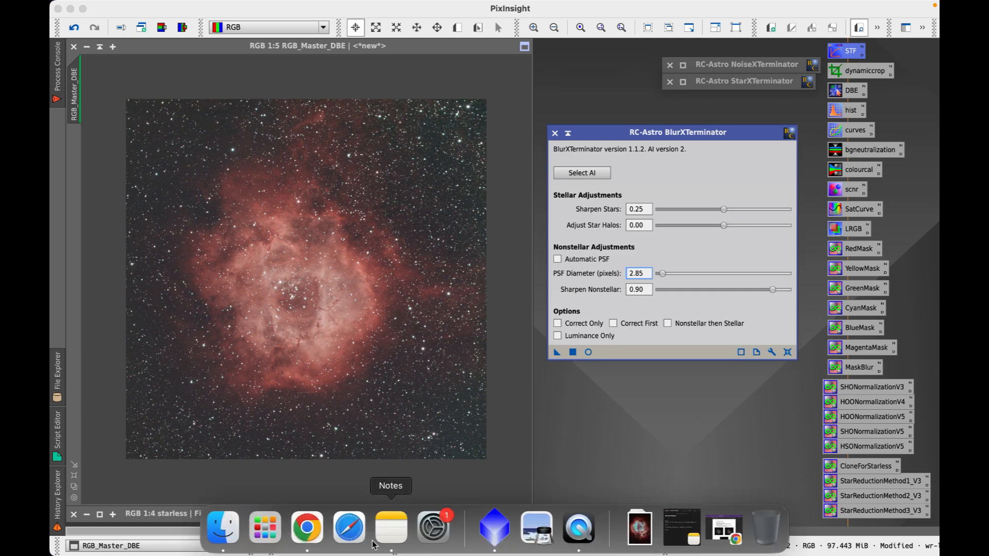
pyautogui.click(309, 539)
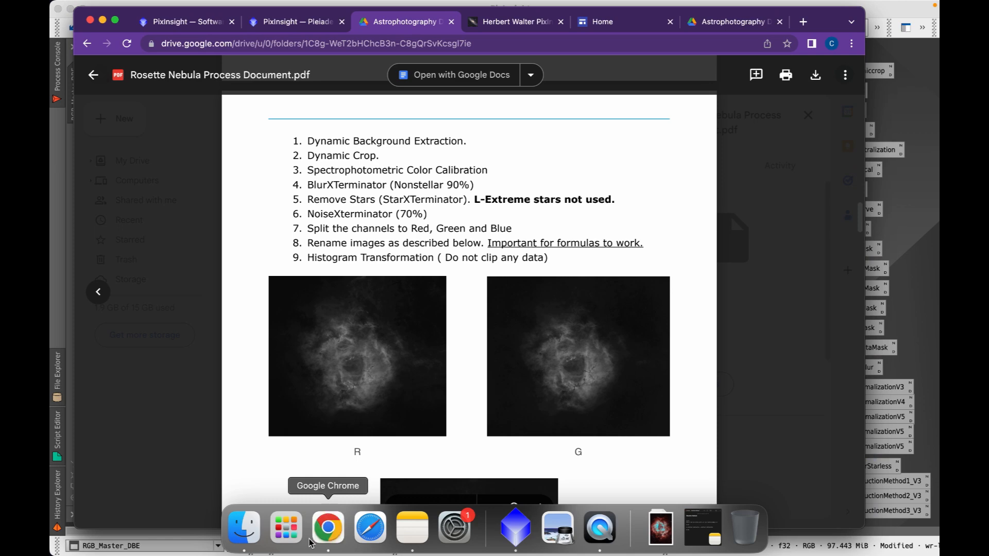
pyautogui.click(103, 20)
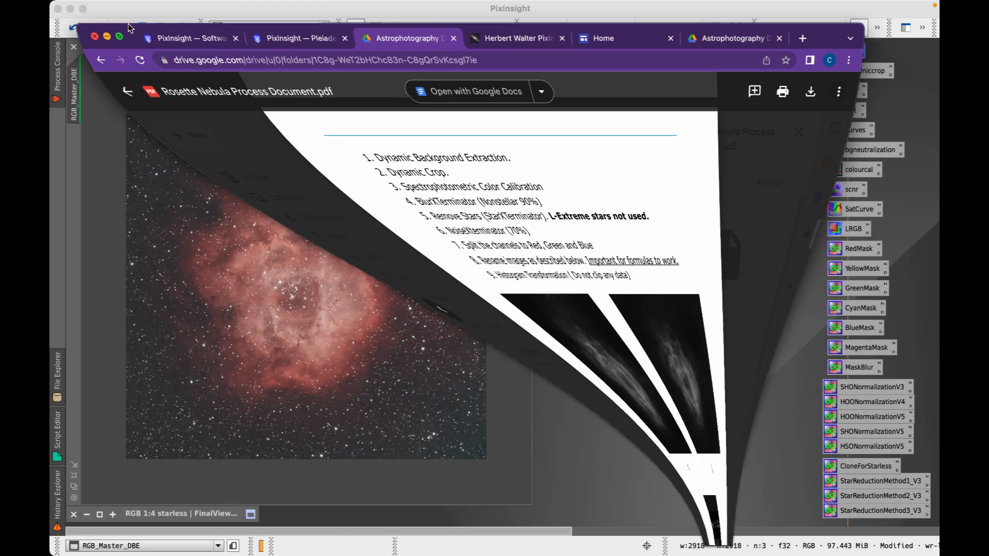
pyautogui.click(627, 394)
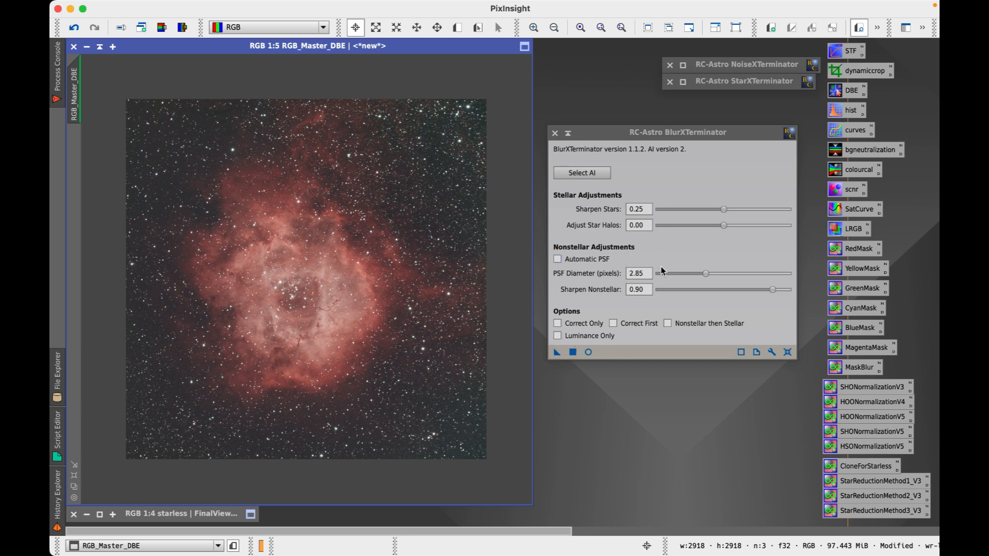
# Apply BlurXTerminator to RGB_Master_DBE and compare before and after with undo/redo
pyautogui.click(557, 353)
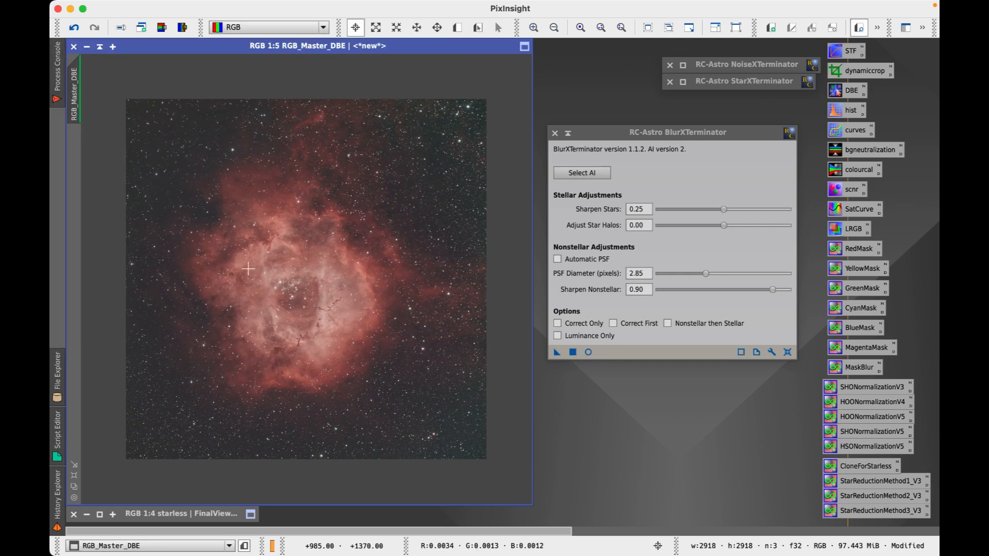
pyautogui.press('super+z')
pyautogui.press('super+shift+z')
pyautogui.press('super+z')
pyautogui.press('super+shift+z')
# Zoom in to inspect the sharpened stars and nebula, then collapse the BlurXTerminator panel
pyautogui.scroll(2, 266, 247)
pyautogui.scroll(1, 265, 247)
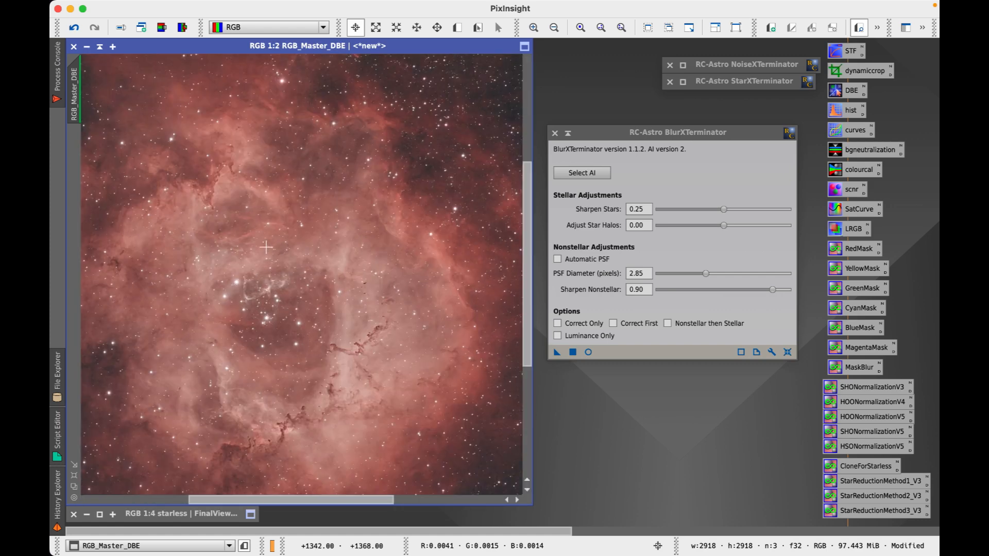
pyautogui.scroll(-2, 266, 247)
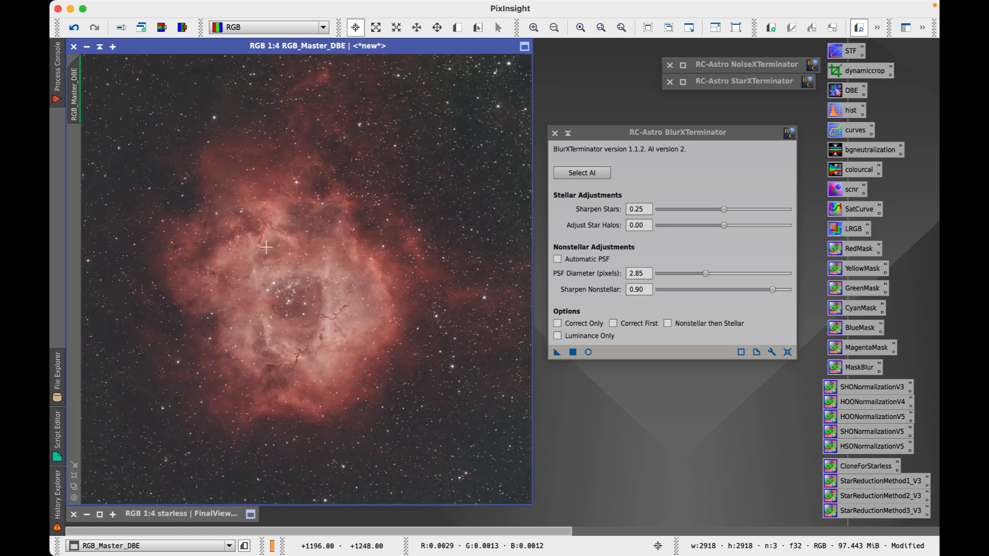
pyautogui.scroll(-1, 266, 247)
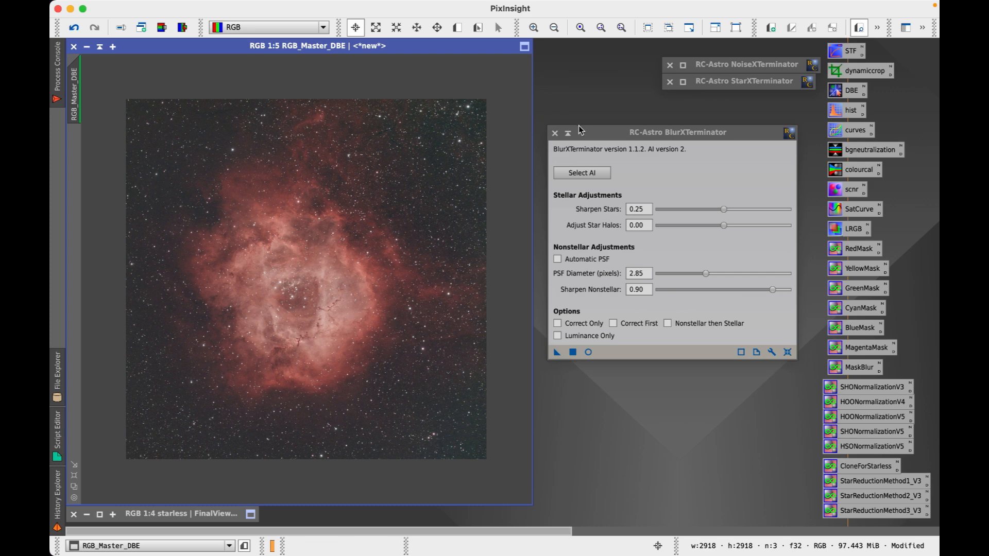
pyautogui.click(568, 133)
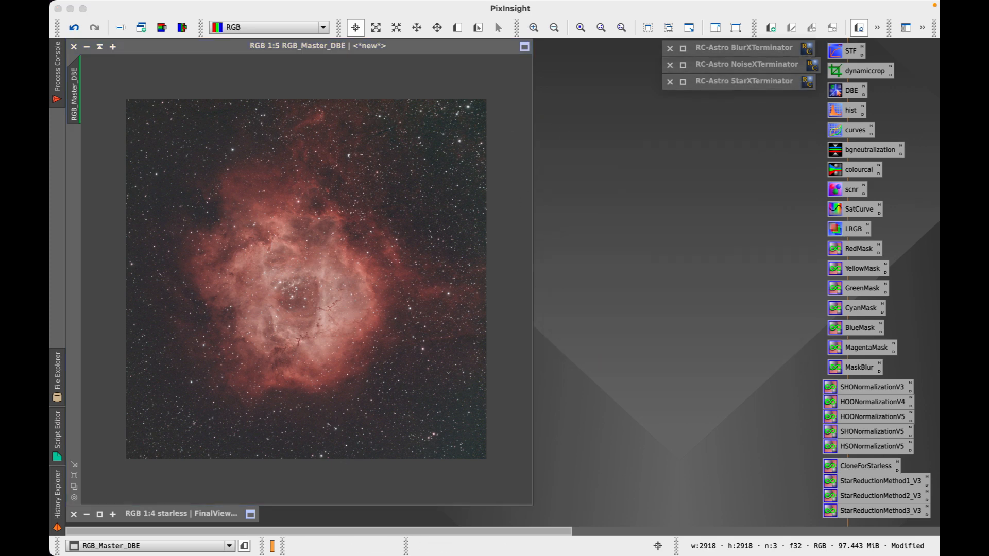
# After checking the process document, run StarXTerminator on RGB_Master_DBE to remove the stars
pyautogui.click(317, 536)
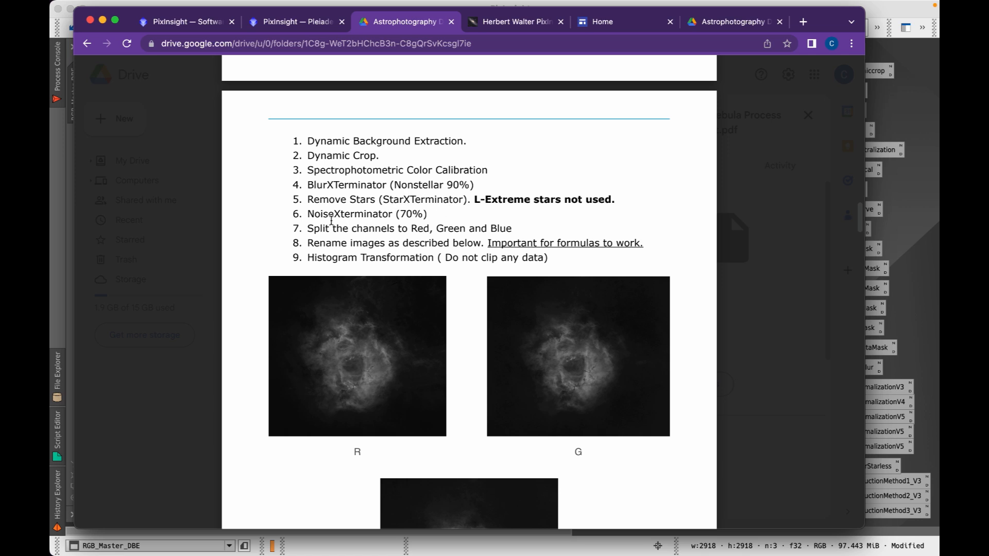
pyautogui.click(102, 19)
pyautogui.click(419, 48)
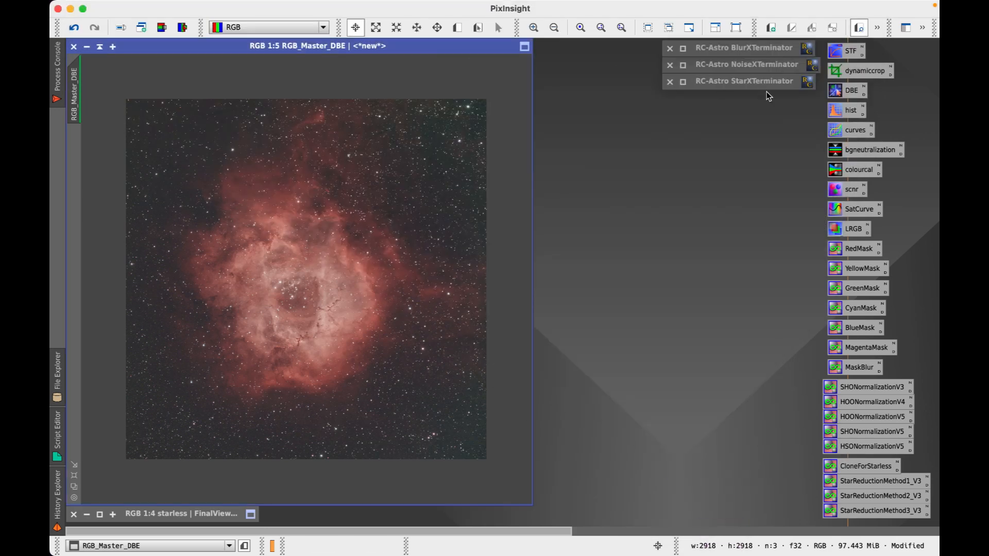
pyautogui.click(683, 81)
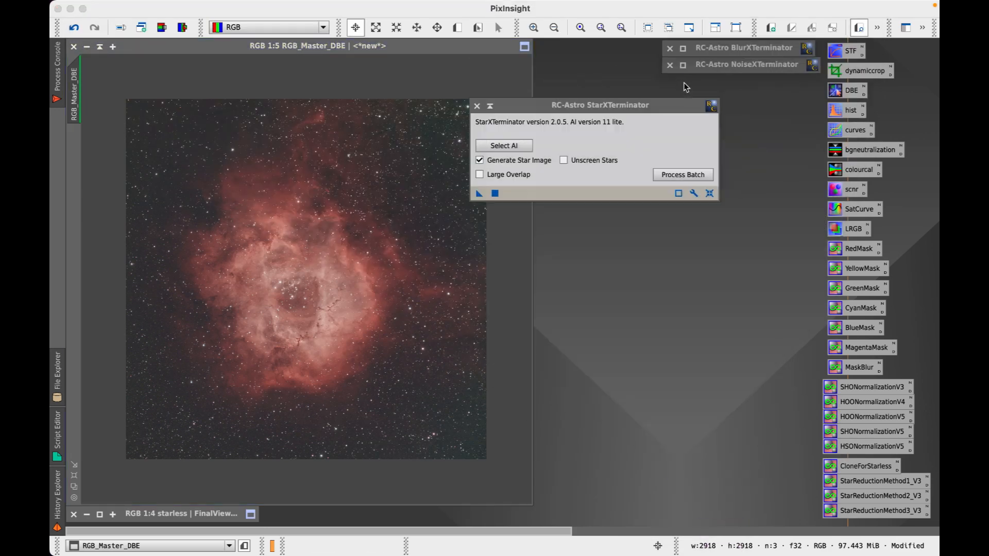
pyautogui.moveTo(471, 195); pyautogui.dragTo(330, 231)
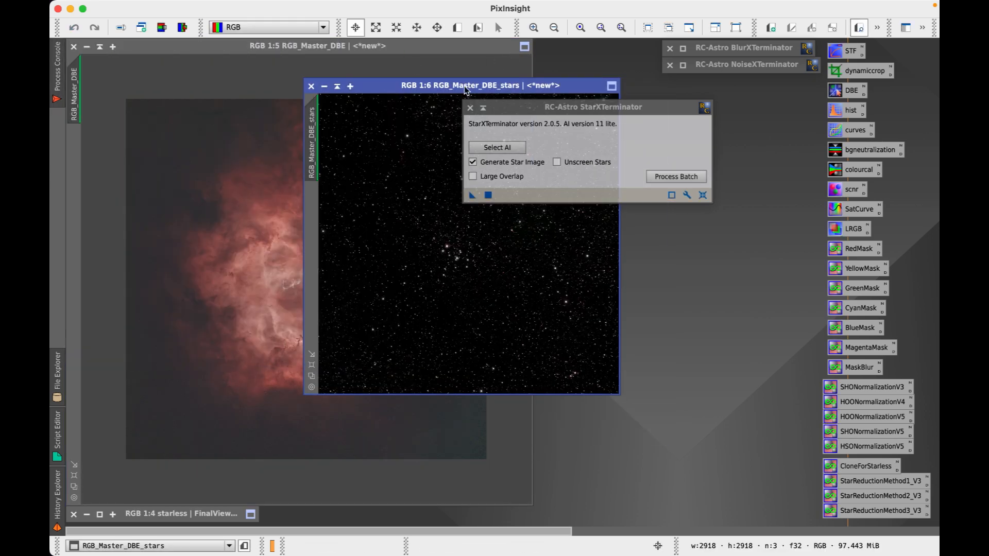
# Rename the extracted star image to stars_L_extreme
pyautogui.moveTo(464, 90); pyautogui.dragTo(670, 225)
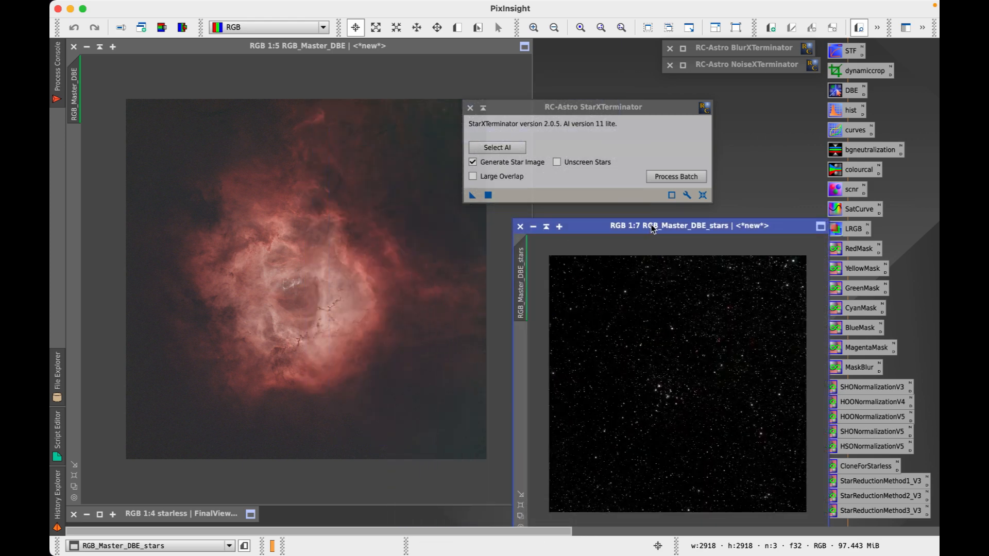
pyautogui.click(119, 29)
pyautogui.write('stars')
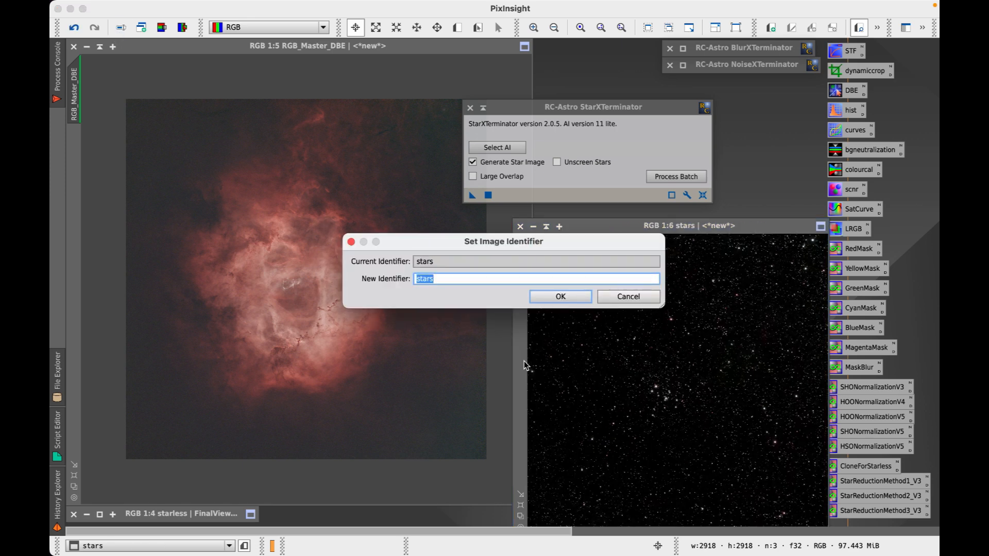
pyautogui.click(465, 283)
pyautogui.write('_L_extreme')
pyautogui.press('Return')
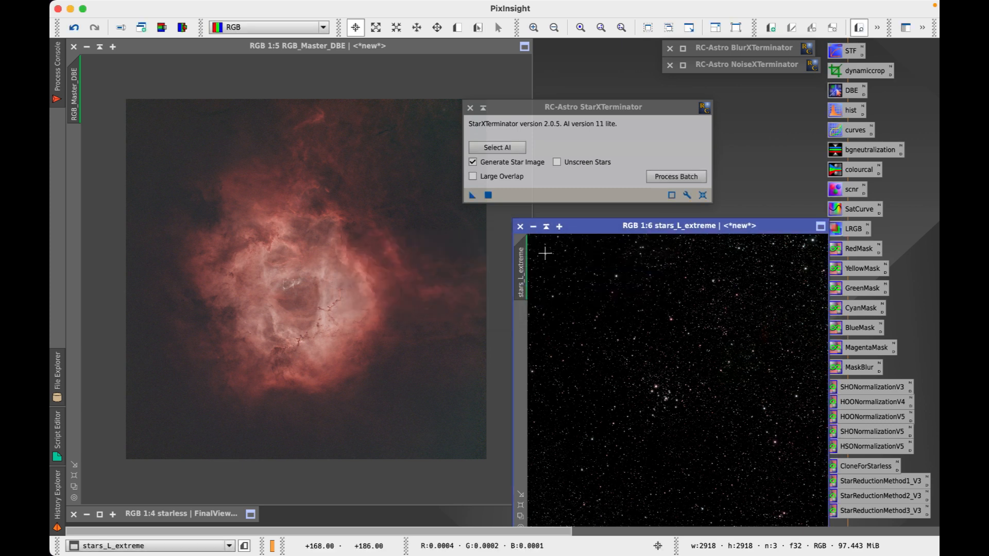
# Minimize stars_L_extreme, collapse StarXTerminator and make the starless nebula image active
pyautogui.click(546, 227)
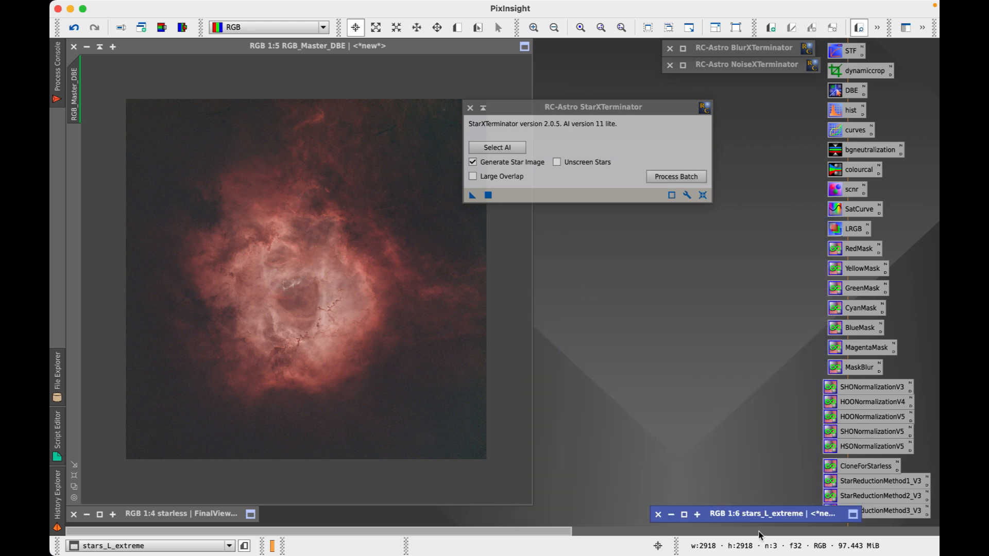
pyautogui.moveTo(748, 514); pyautogui.dragTo(743, 514)
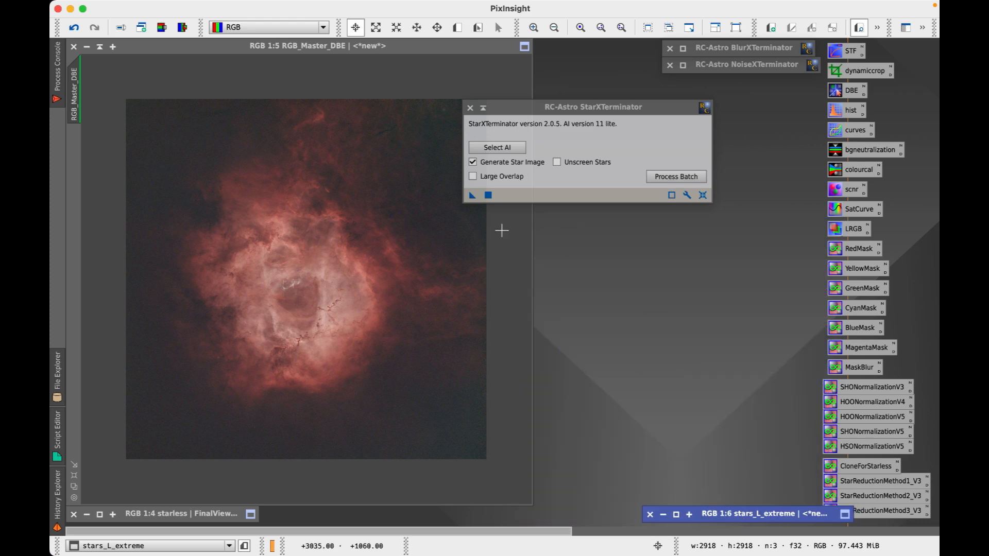
pyautogui.click(483, 109)
pyautogui.click(335, 49)
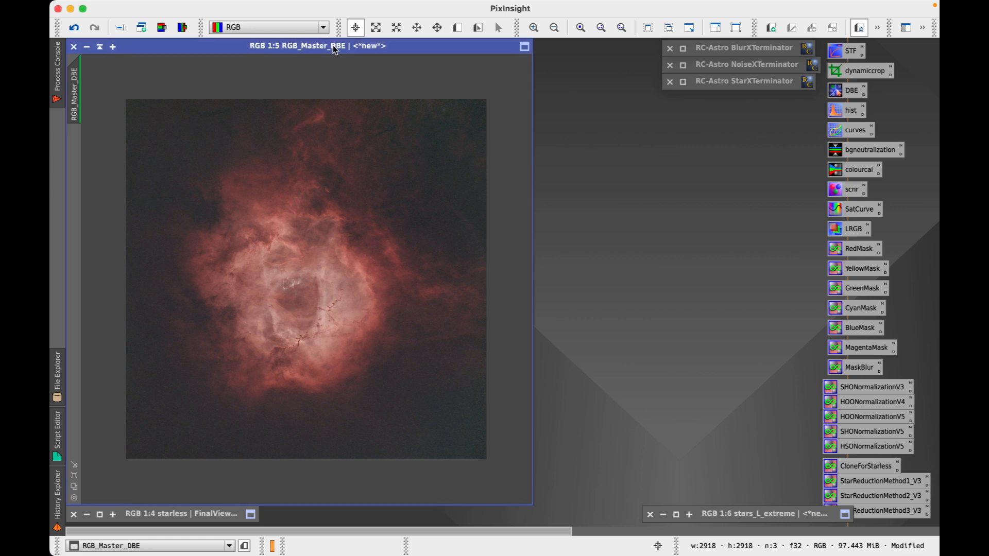
# Open NoiseXTerminator and lower Denoise from 0.90 to 0.70 per the process document
pyautogui.click(684, 64)
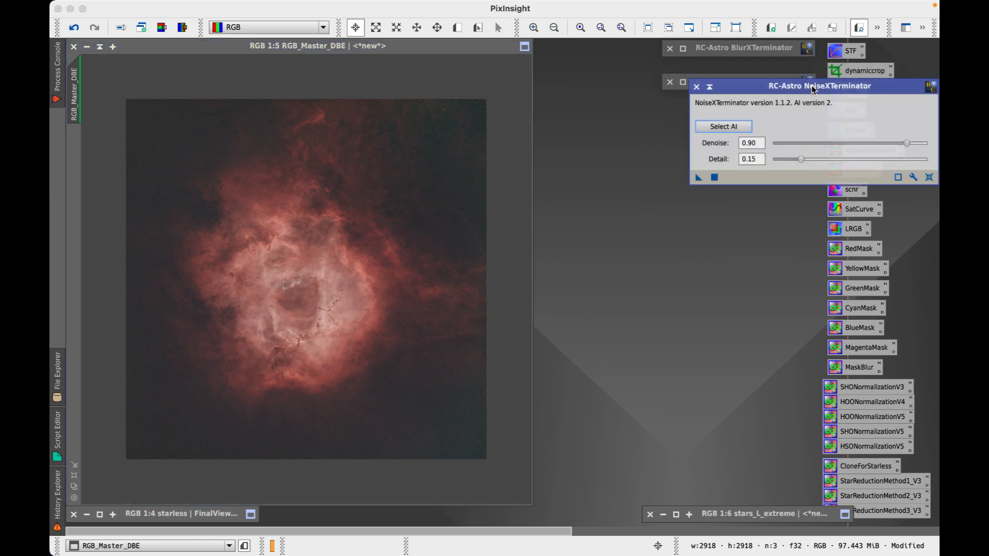
pyautogui.moveTo(786, 81); pyautogui.dragTo(669, 146)
pyautogui.click(315, 536)
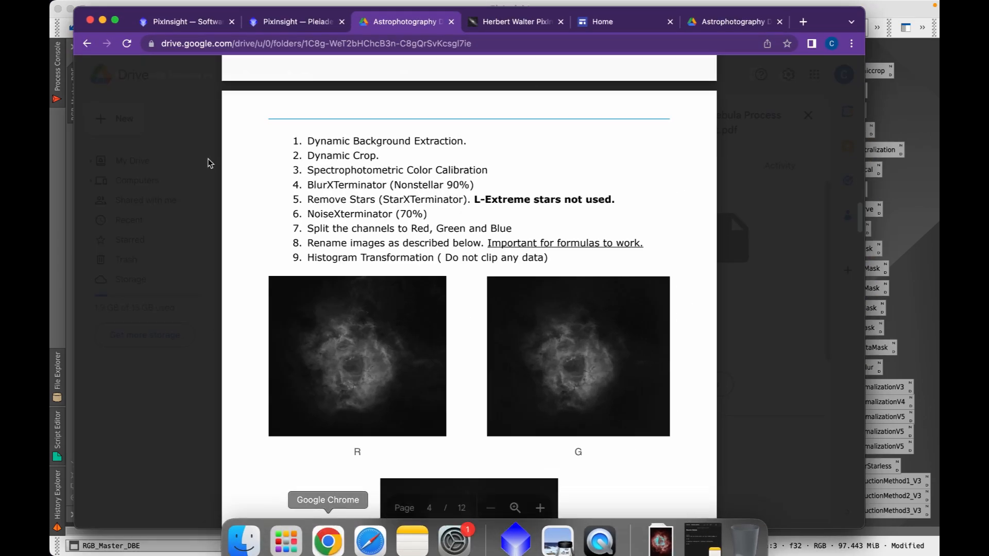
pyautogui.click(103, 21)
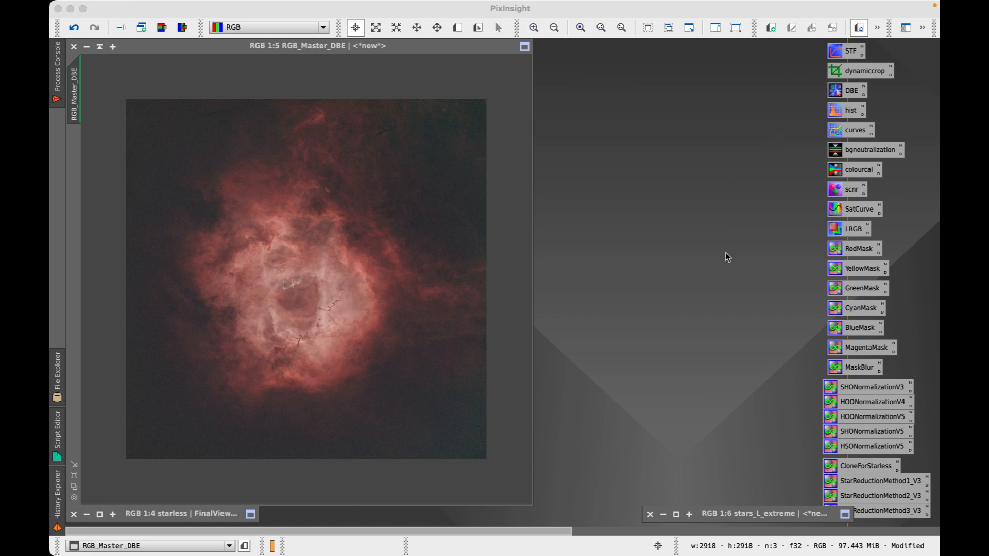
pyautogui.click(726, 240)
pyautogui.click(765, 205)
pyautogui.moveTo(765, 205); pyautogui.dragTo(736, 205)
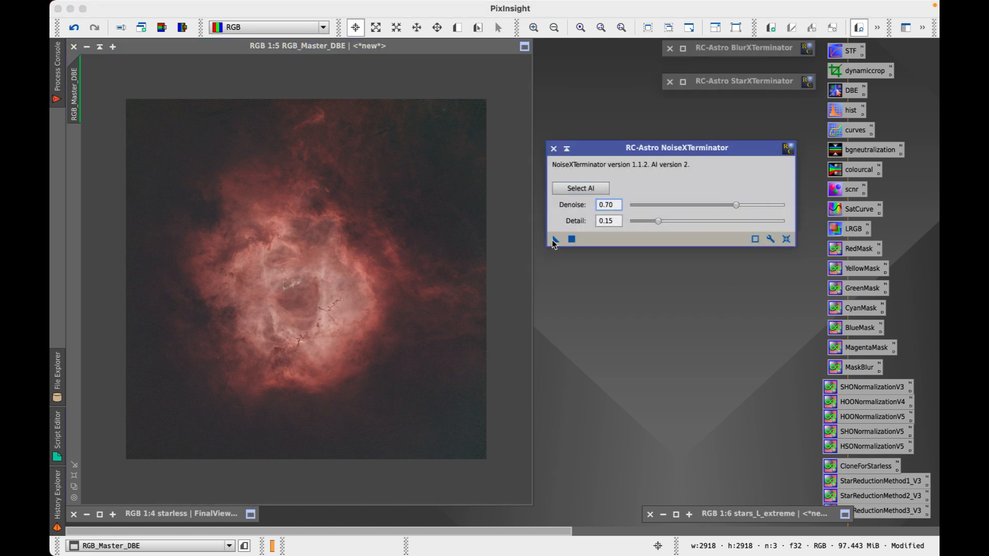
# Apply NoiseXTerminator to the starless RGB_Master_DBE image and inspect the result
pyautogui.moveTo(556, 239); pyautogui.dragTo(371, 263)
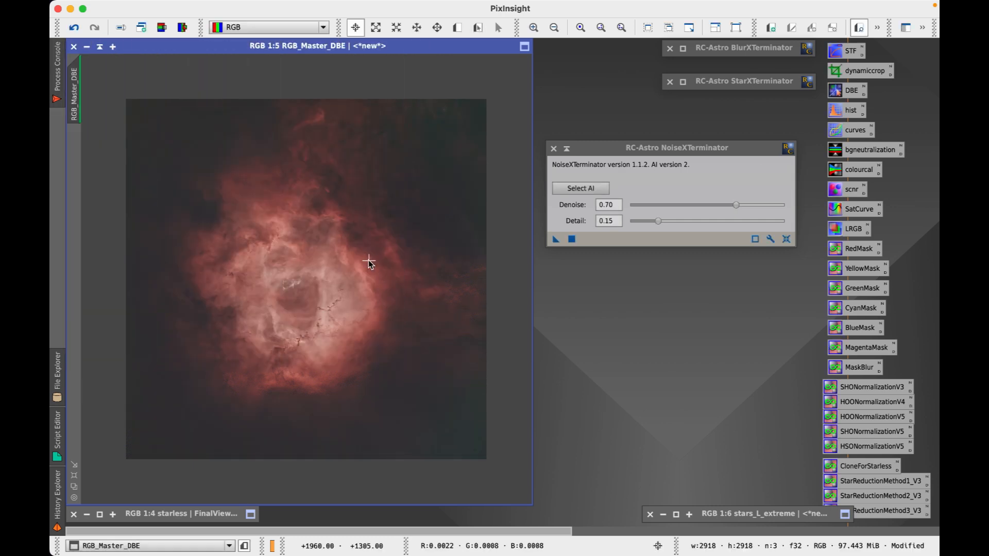
pyautogui.scroll(3, 304, 275)
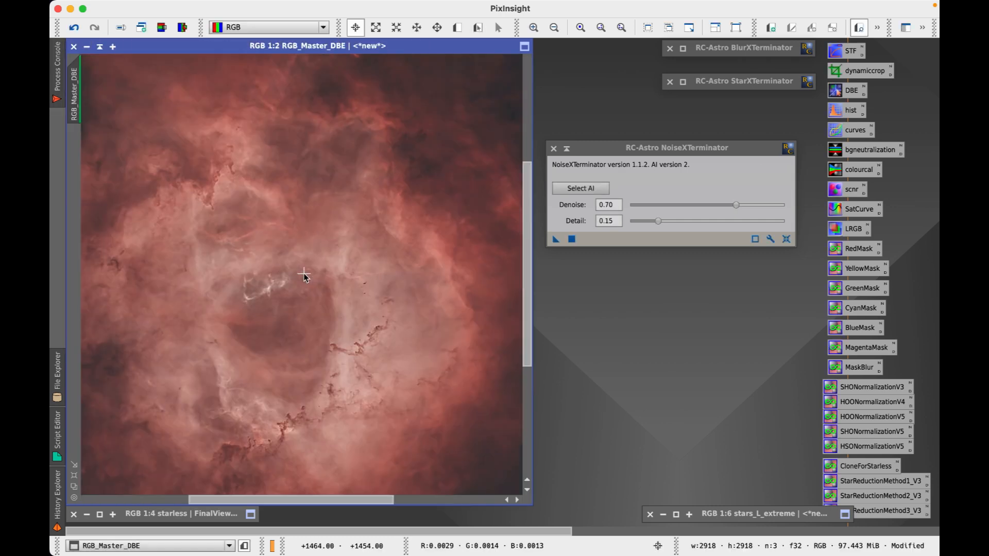
pyautogui.scroll(-1, 304, 276)
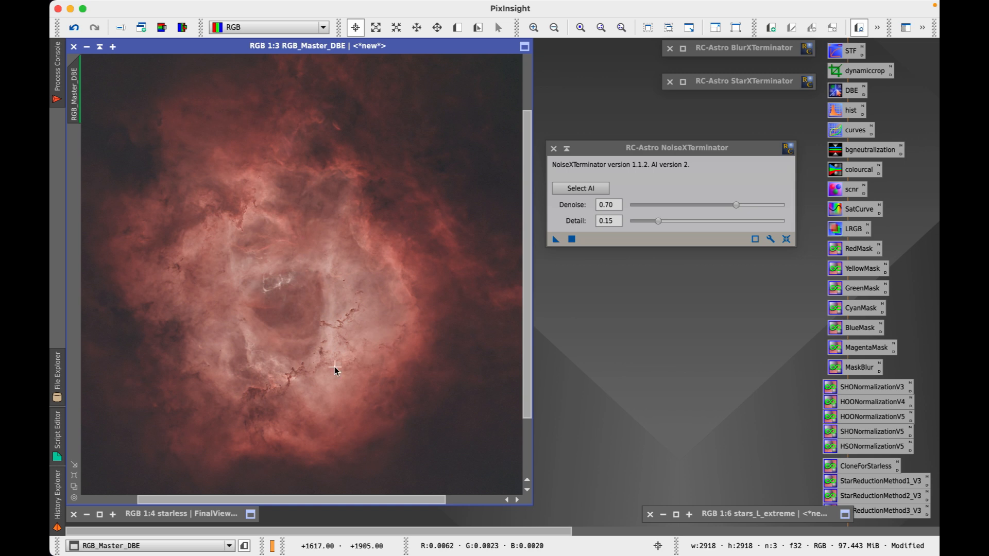
pyautogui.scroll(-1, 326, 222)
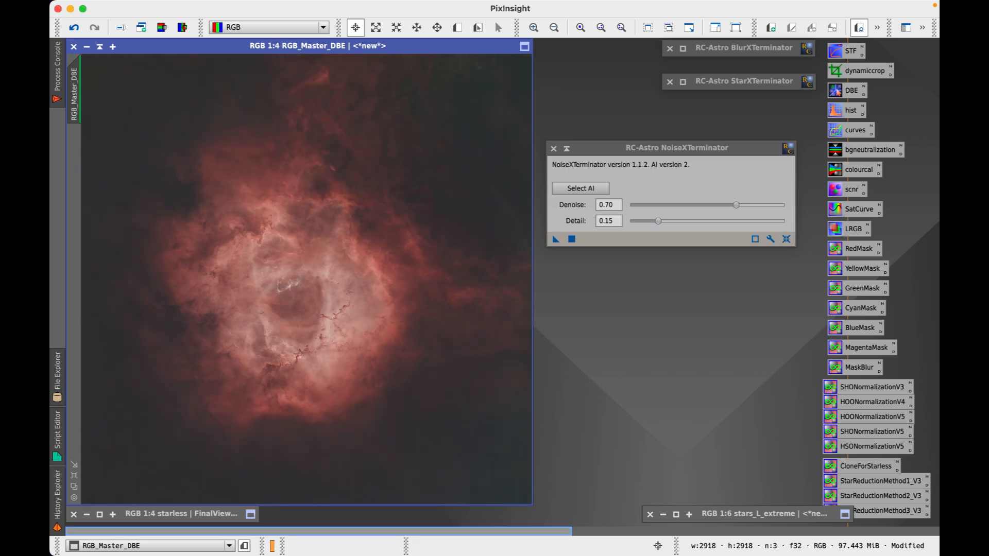
# Scroll through the process document in the browser to review the next steps
pyautogui.click(311, 531)
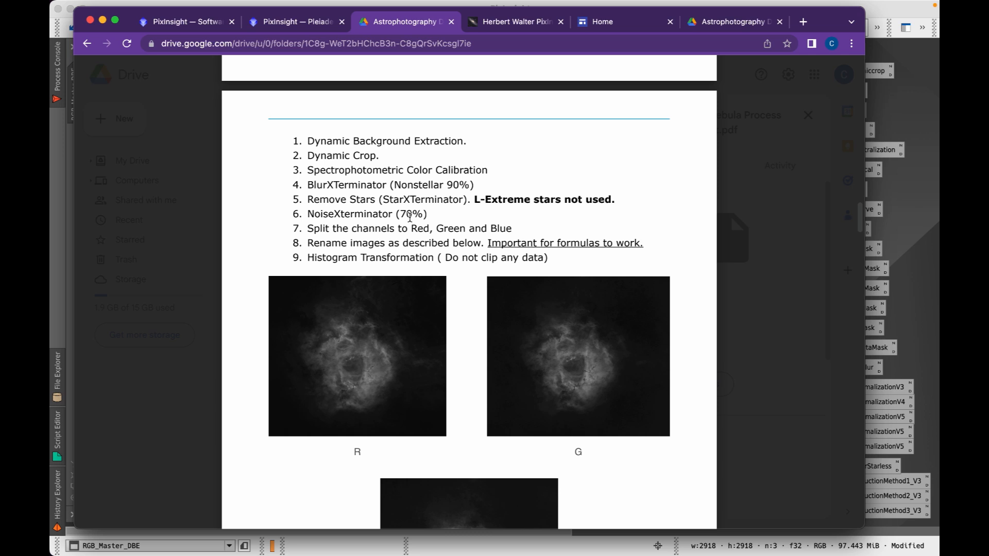
pyautogui.scroll(-3, 446, 264)
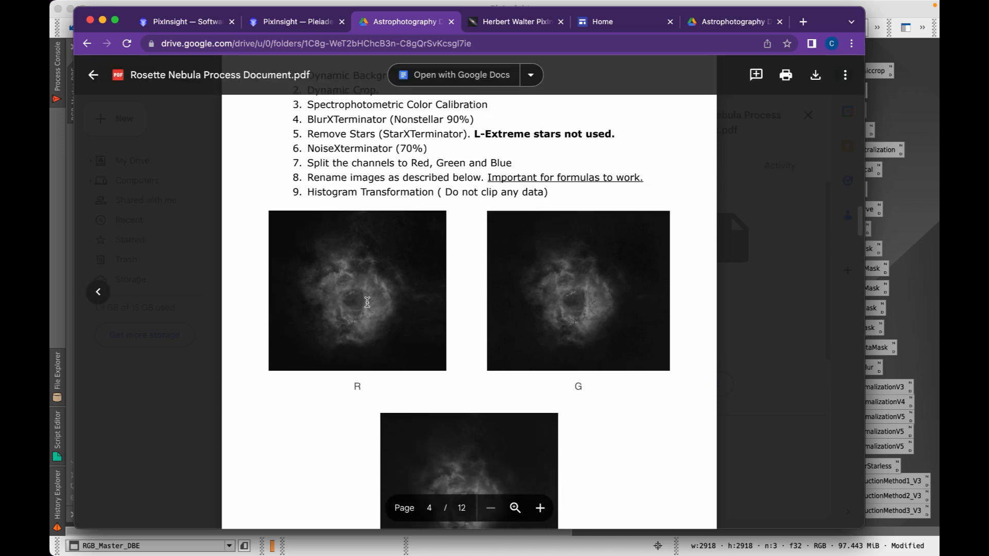
pyautogui.scroll(-1, 426, 433)
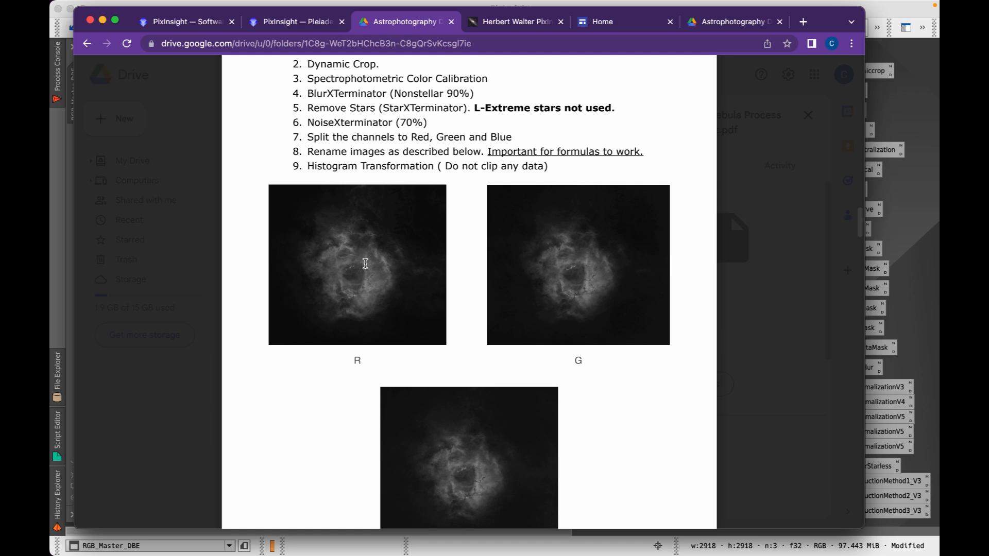
pyautogui.scroll(-5, 455, 330)
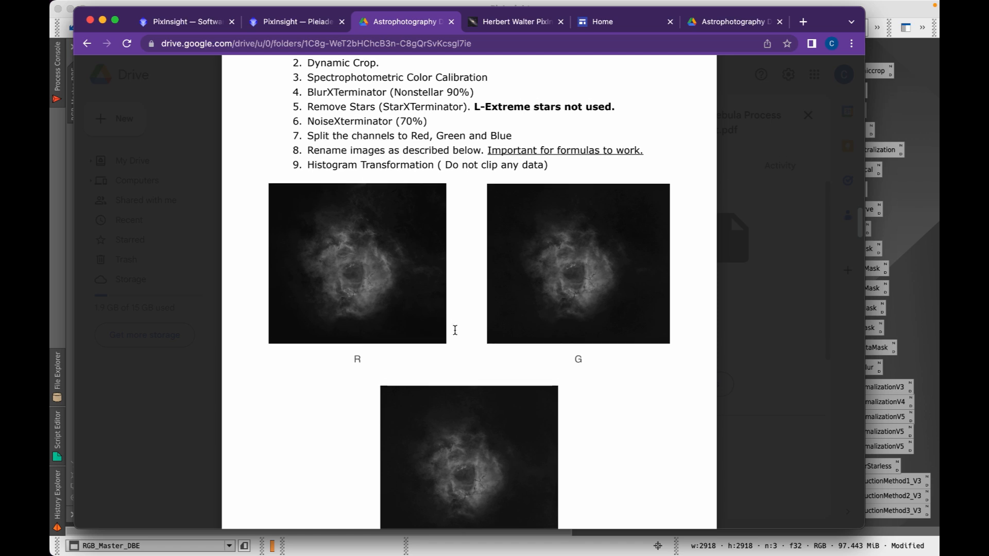
pyautogui.scroll(-10, 455, 330)
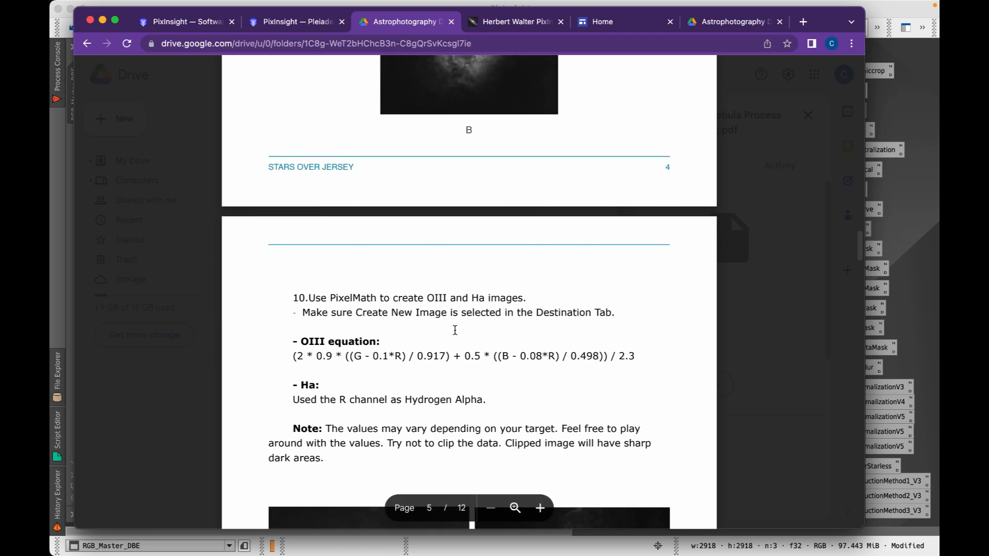
pyautogui.scroll(6, 456, 330)
pyautogui.scroll(8, 455, 330)
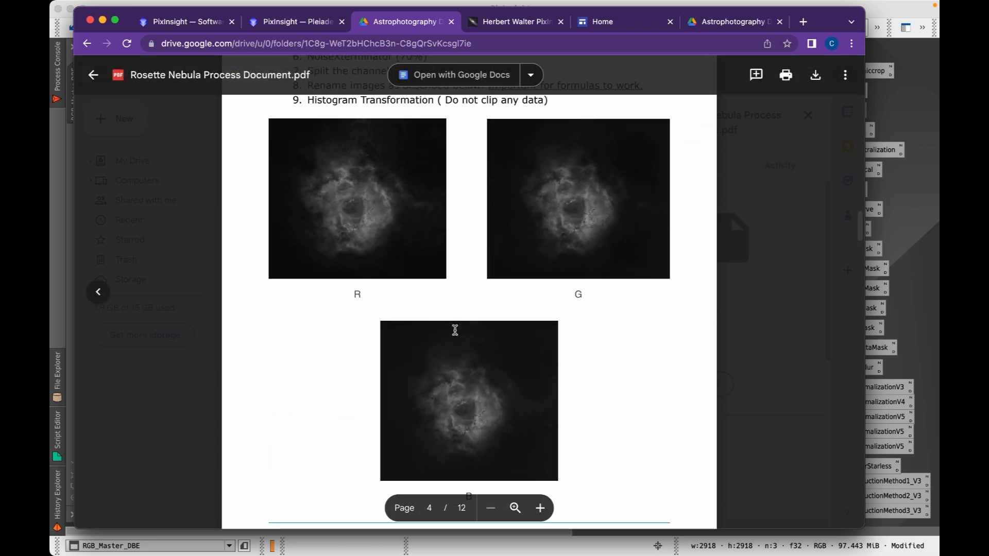
# Return to PixInsight, collapse NoiseXTerminator and activate the RGB_Master_DBE image
pyautogui.click(103, 20)
pyautogui.click(326, 47)
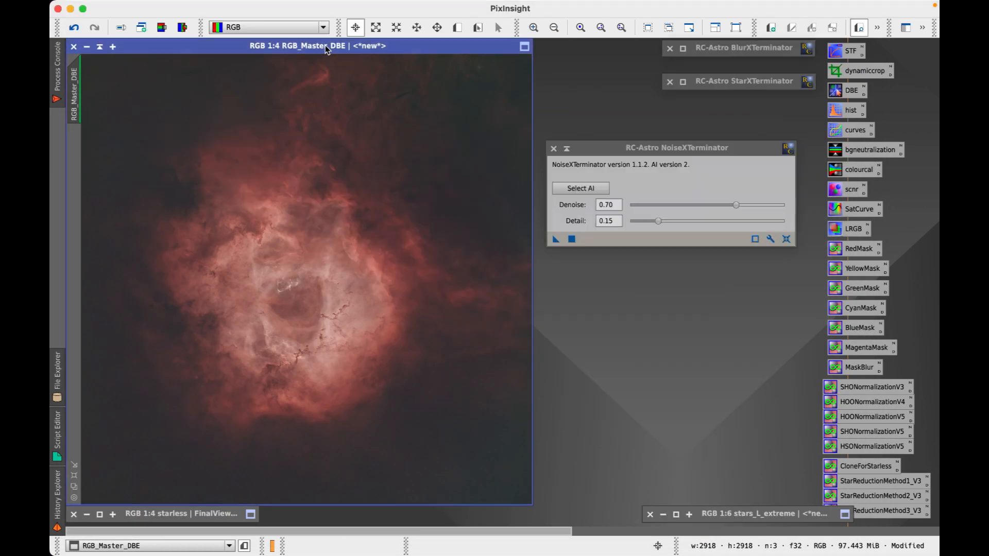
pyautogui.click(566, 149)
pyautogui.click(279, 48)
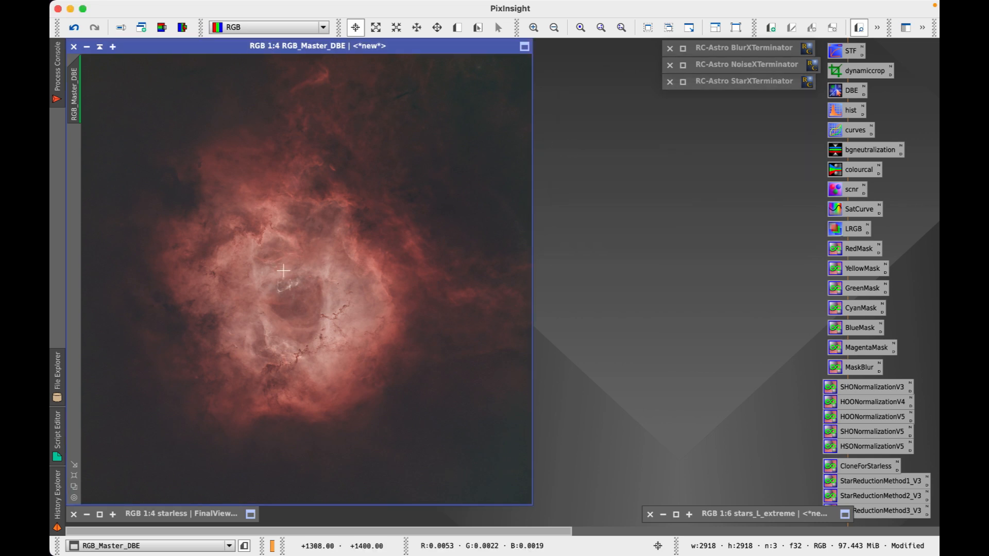
# Remove the screen stretch, split RGB_Master_DBE into RGB channels, and iconize the master at lower right
pyautogui.press('F12')
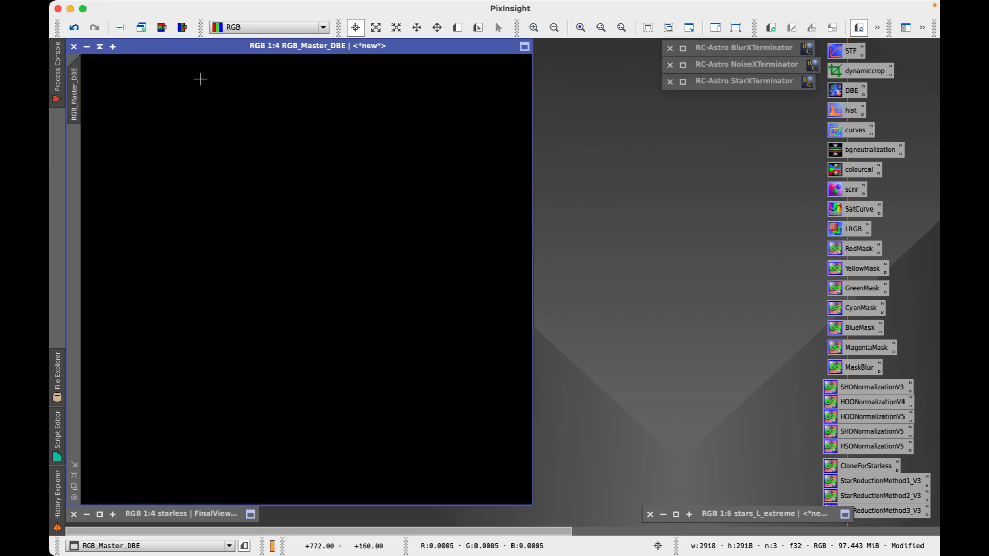
pyautogui.click(184, 30)
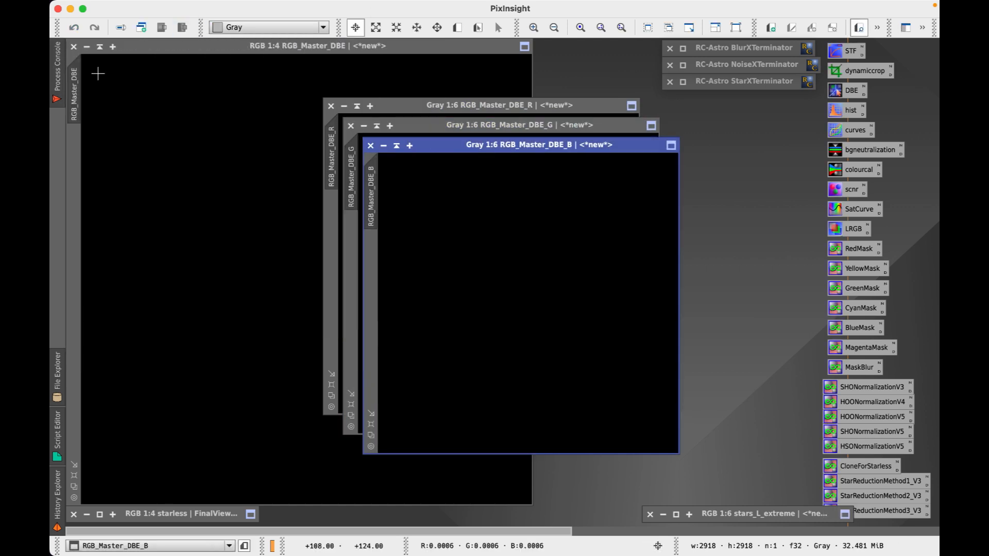
pyautogui.click(100, 47)
pyautogui.moveTo(288, 272)
pyautogui.mouseDown()
pyautogui.moveTo(558, 425)
pyautogui.moveTo(700, 482)
pyautogui.moveTo(703, 497)
pyautogui.mouseUp()
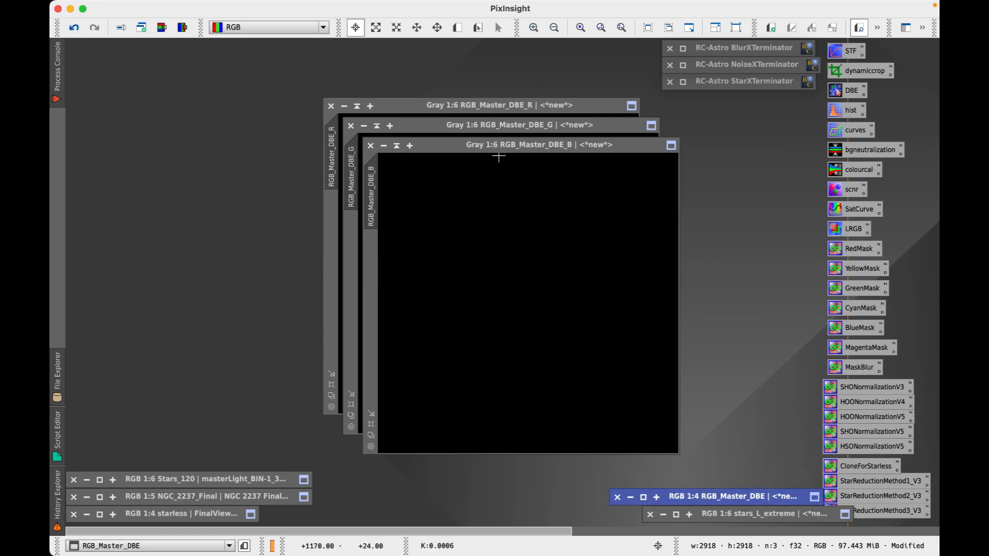
# Rename the three channel images to B, G and R
pyautogui.click(512, 147)
pyautogui.click(122, 28)
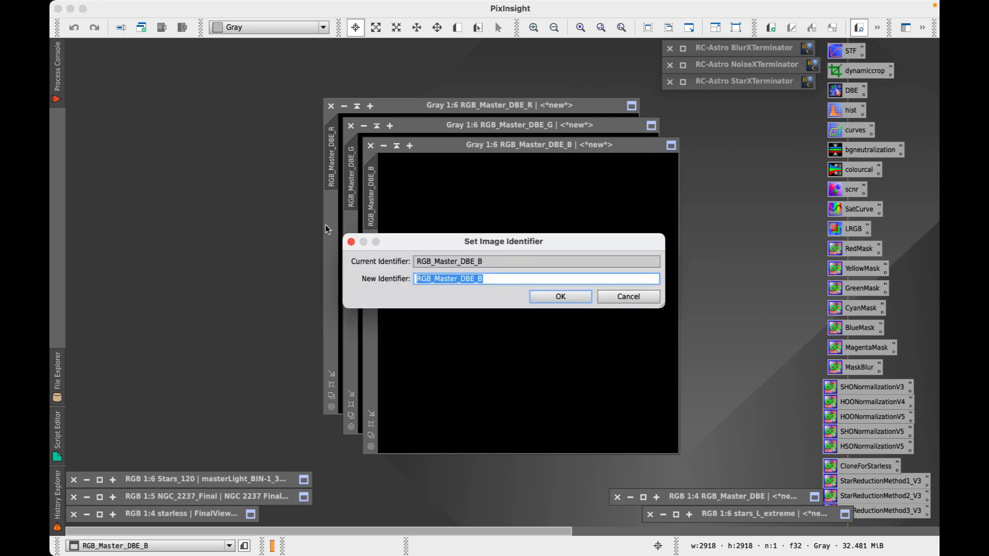
pyautogui.write('B')
pyautogui.press('Return')
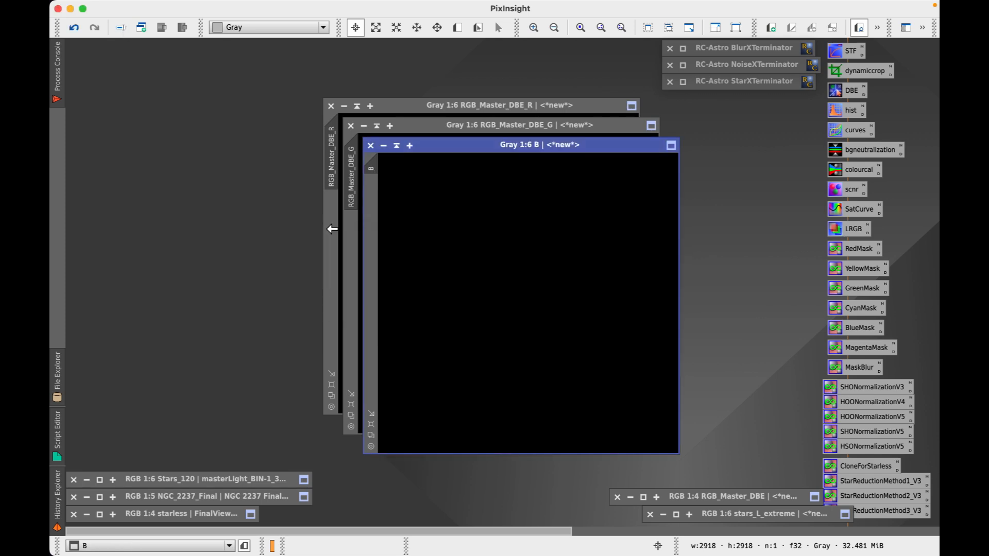
pyautogui.click(505, 127)
pyautogui.click(122, 28)
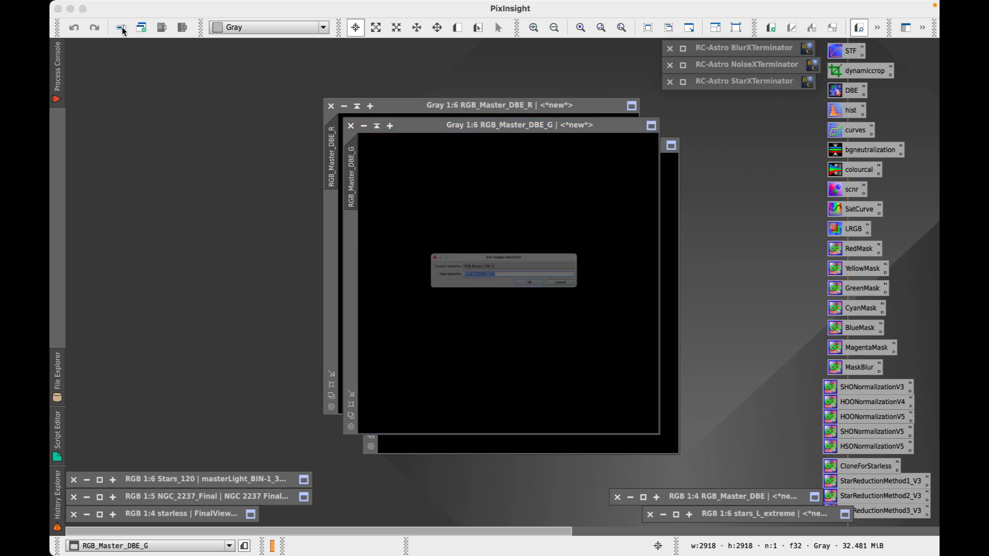
pyautogui.write('G')
pyautogui.press('Return')
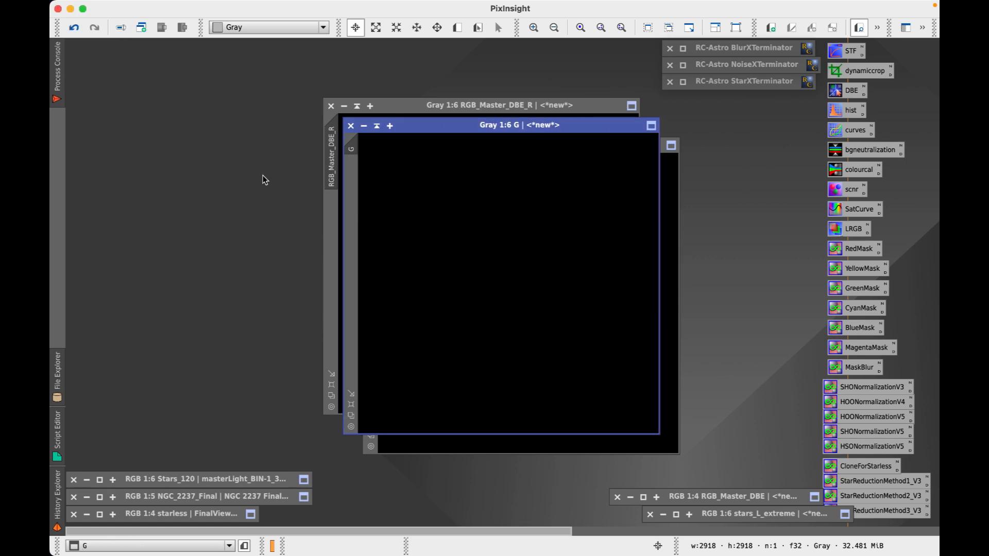
pyautogui.click(522, 109)
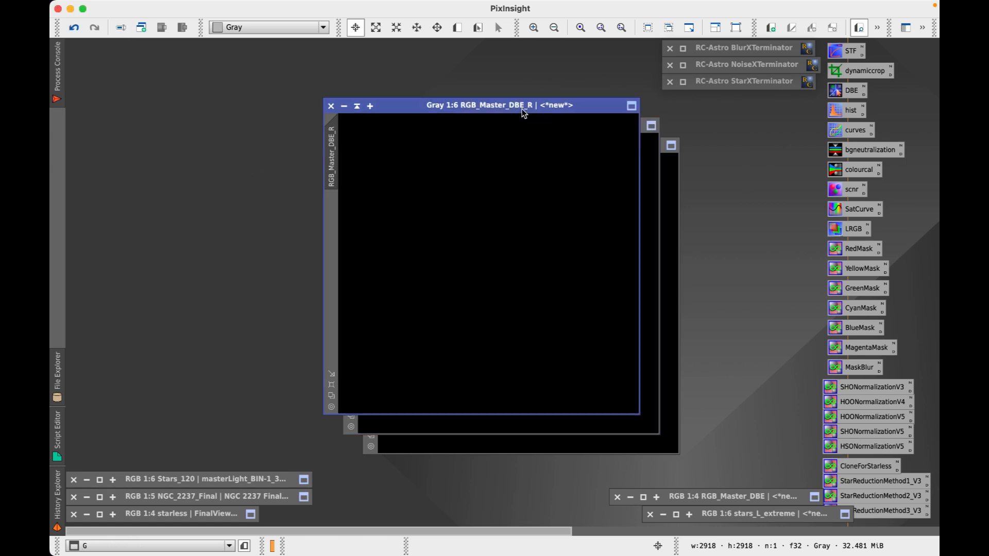
pyautogui.click(122, 29)
pyautogui.write('R')
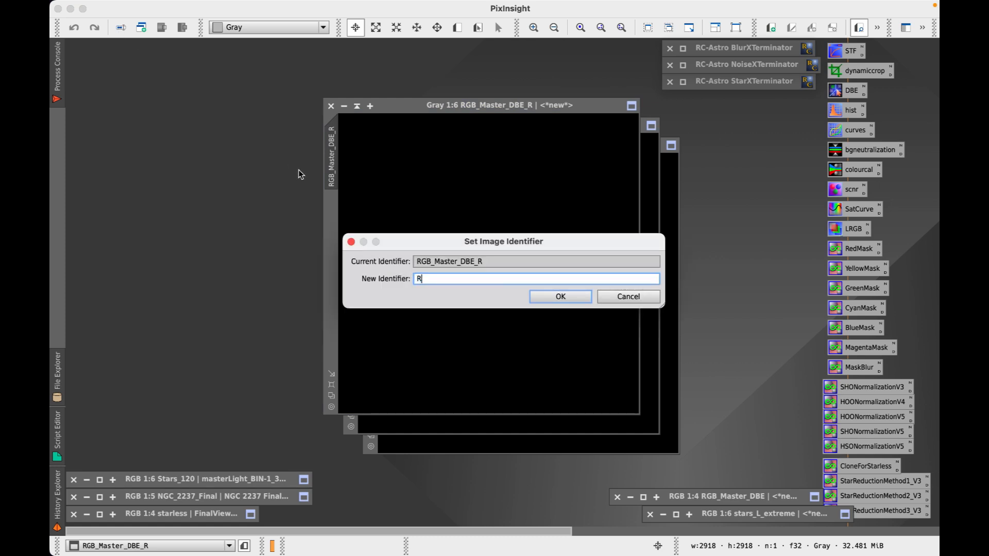
pyautogui.press('Return')
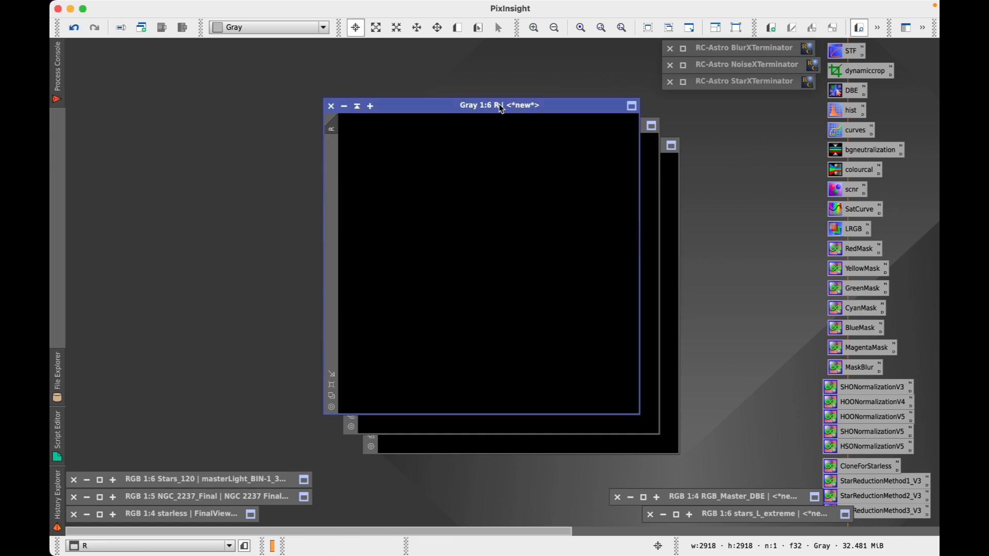
# Minimize the R, G and B images and stack their icons at the lower right
pyautogui.click(357, 105)
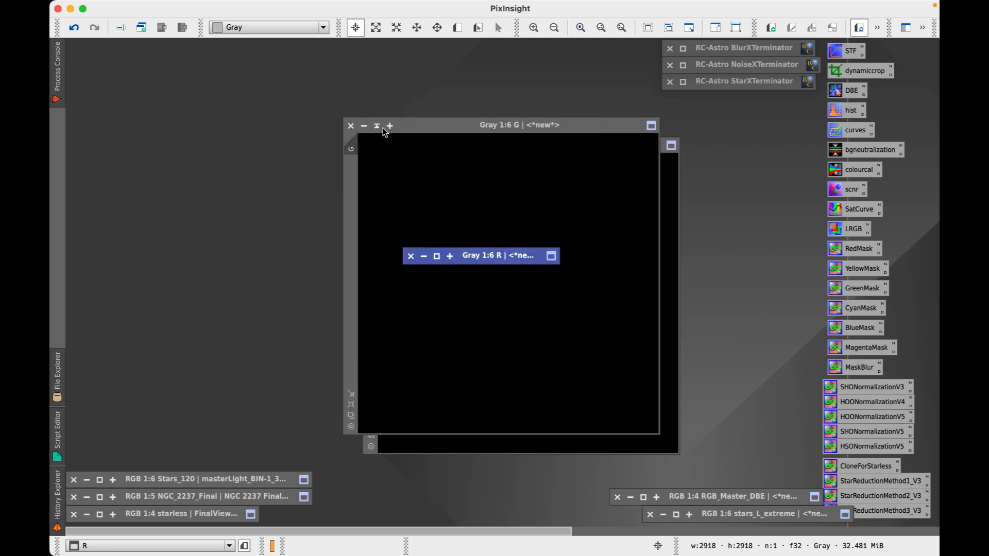
pyautogui.click(378, 126)
pyautogui.click(396, 146)
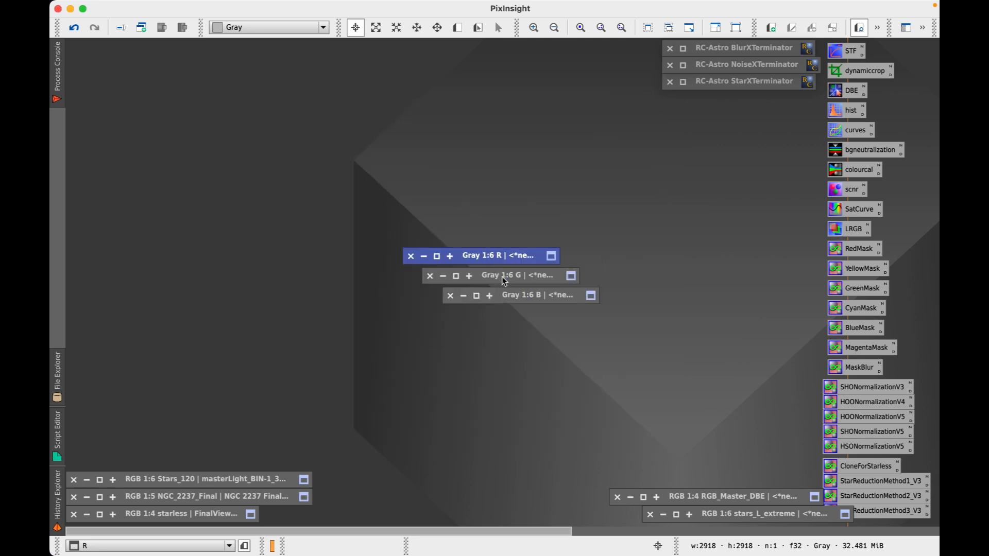
pyautogui.moveTo(509, 295); pyautogui.dragTo(734, 469)
pyautogui.moveTo(513, 278); pyautogui.dragTo(757, 455)
pyautogui.moveTo(480, 253); pyautogui.dragTo(744, 431)
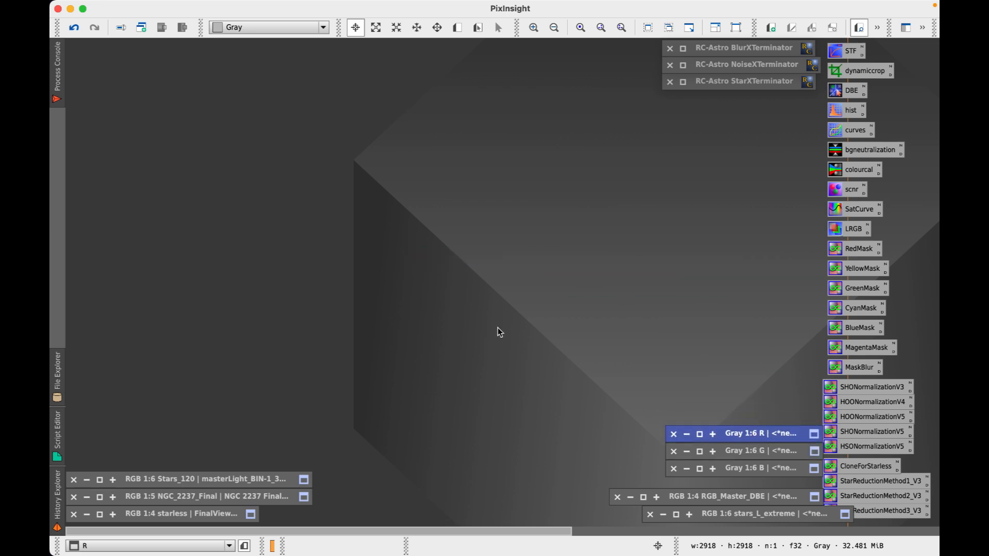
# Restore the R image at the upper left, auto-stretch it and fit it to the window
pyautogui.click(698, 433)
pyautogui.moveTo(498, 106); pyautogui.dragTo(268, 60)
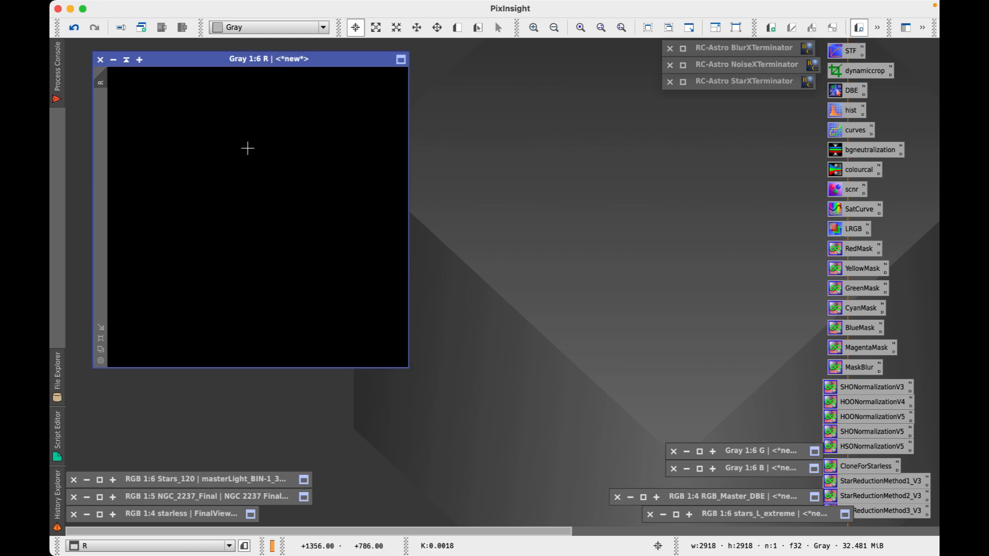
pyautogui.press('super+a')
pyautogui.rightClick(205, 218)
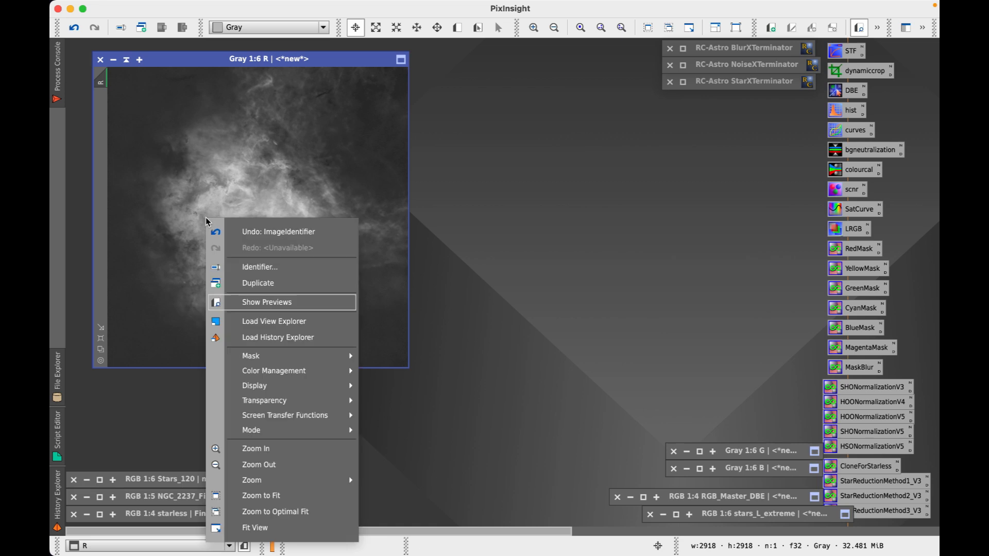
pyautogui.click(286, 497)
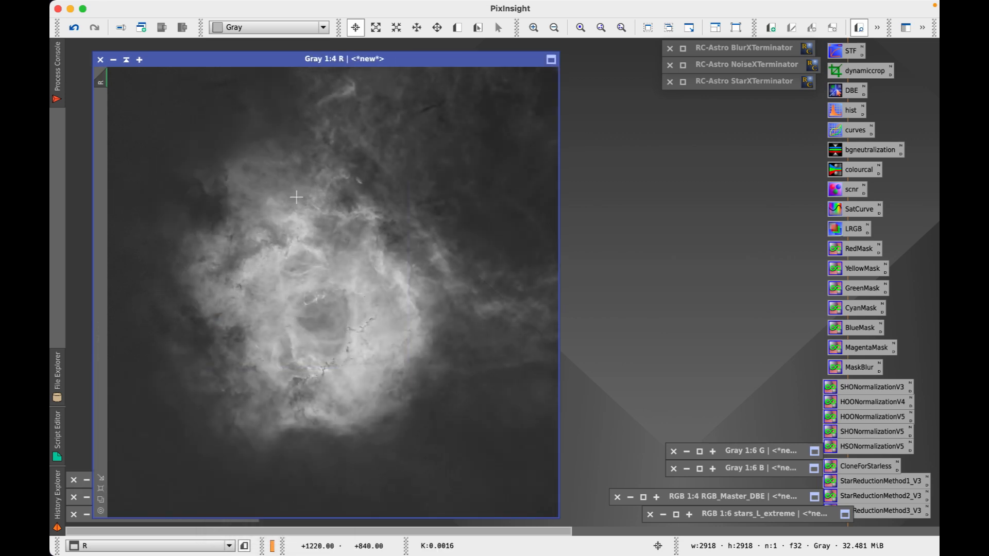
# Zoom and pan around the R image to inspect the nebula detail
pyautogui.scroll(2, 305, 295)
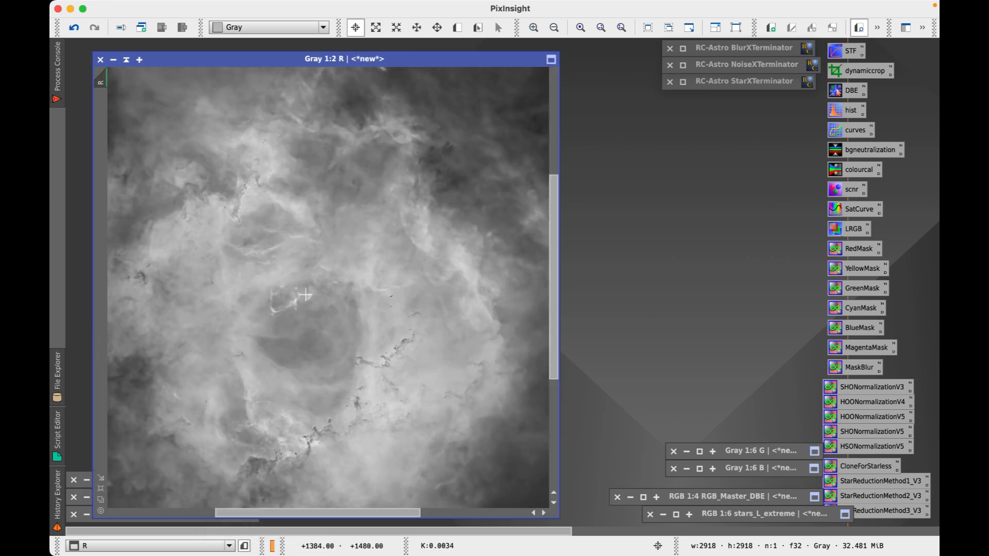
pyautogui.scroll(-1, 306, 294)
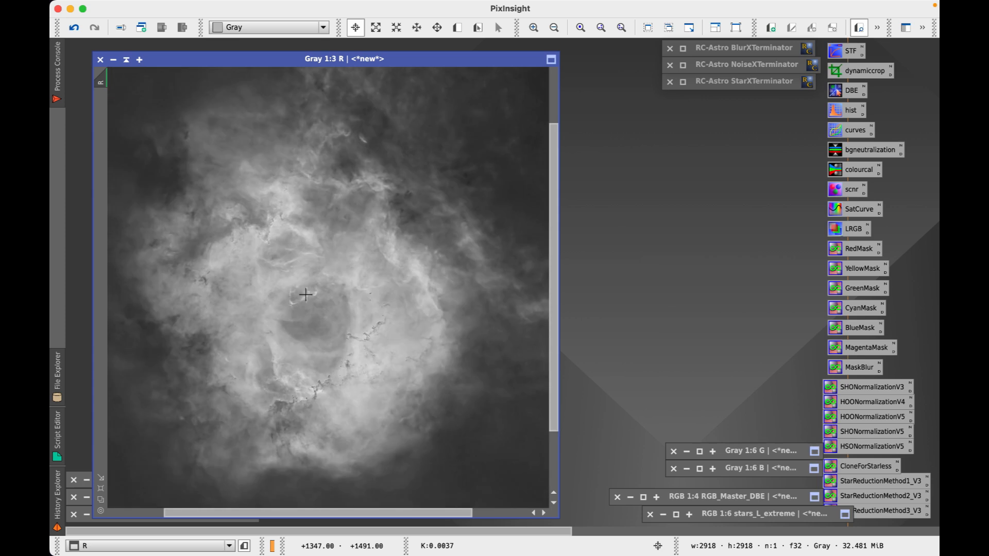
pyautogui.moveTo(235, 215); pyautogui.dragTo(393, 326)
pyautogui.scroll(2, 187, 148)
pyautogui.moveTo(188, 148)
pyautogui.mouseDown()
pyautogui.moveTo(375, 245)
pyautogui.moveTo(501, 390)
pyautogui.moveTo(411, 356)
pyautogui.moveTo(280, 247)
pyautogui.moveTo(179, 131)
pyautogui.mouseUp()
pyautogui.scroll(-2, 179, 132)
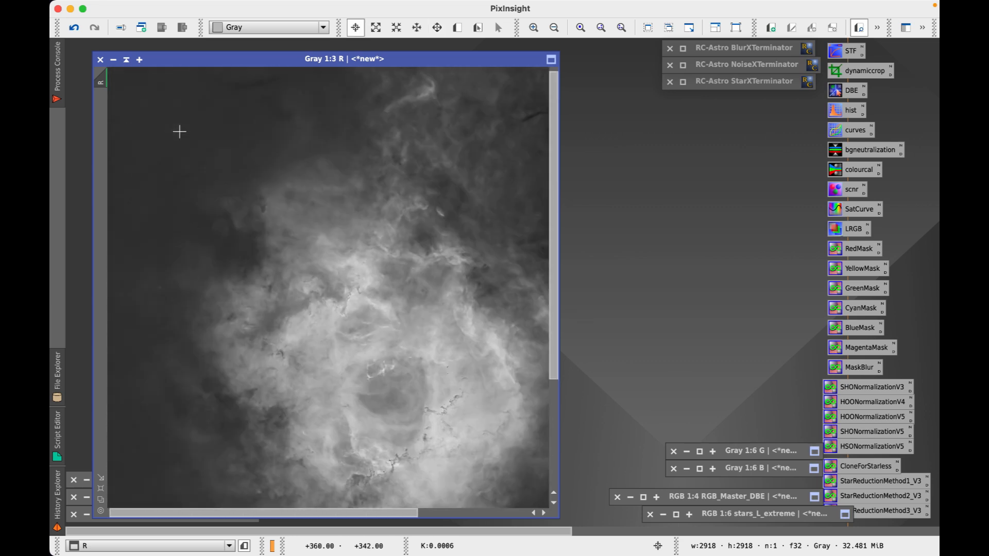
pyautogui.moveTo(358, 288); pyautogui.dragTo(241, 280)
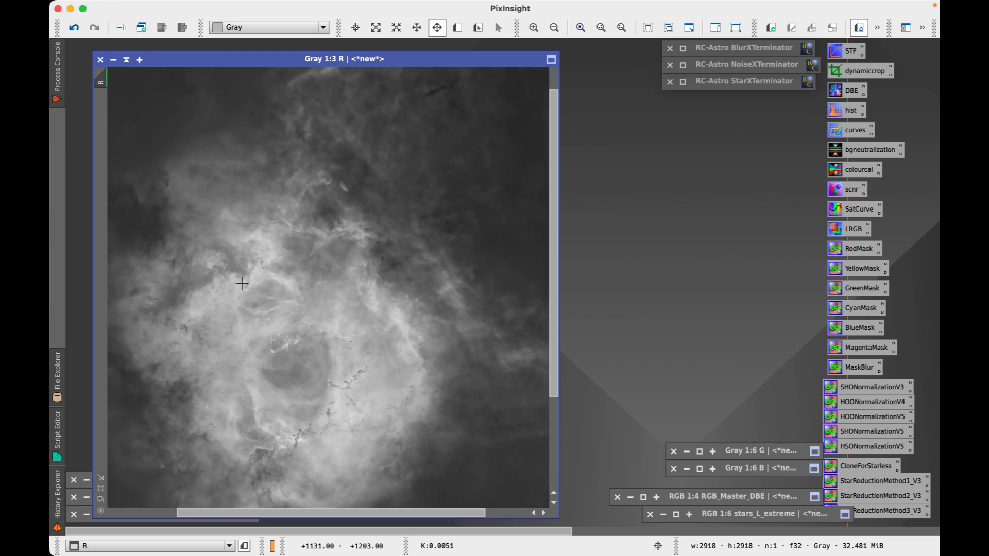
pyautogui.scroll(-1, 242, 285)
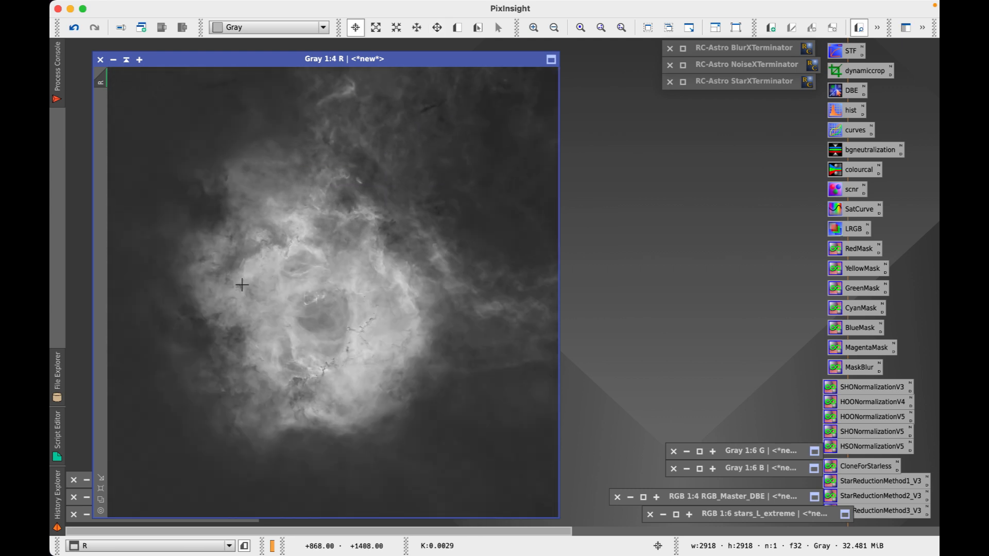
# Set R to Optimal Fit zoom and remove its screen stretch
pyautogui.moveTo(305, 61); pyautogui.dragTo(279, 49)
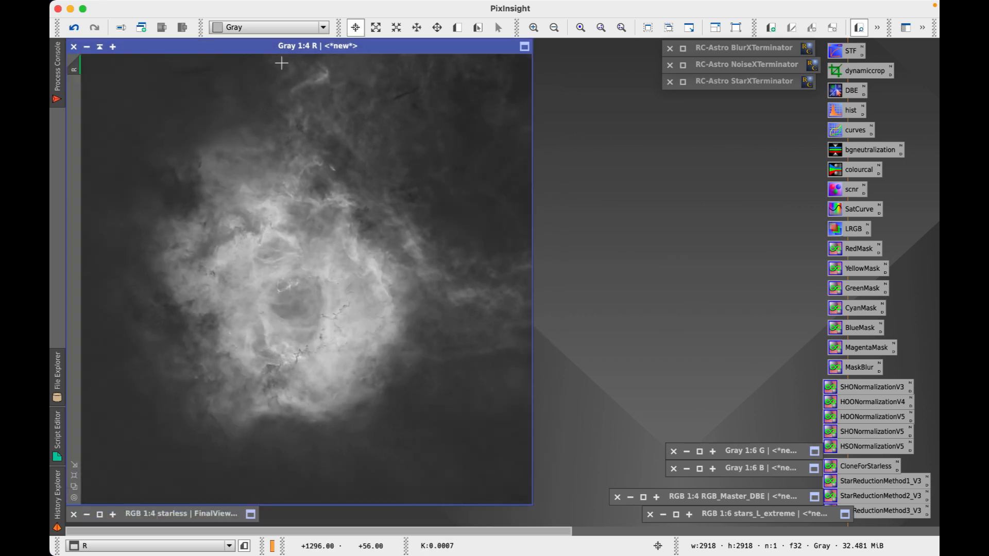
pyautogui.rightClick(401, 249)
pyautogui.click(477, 294)
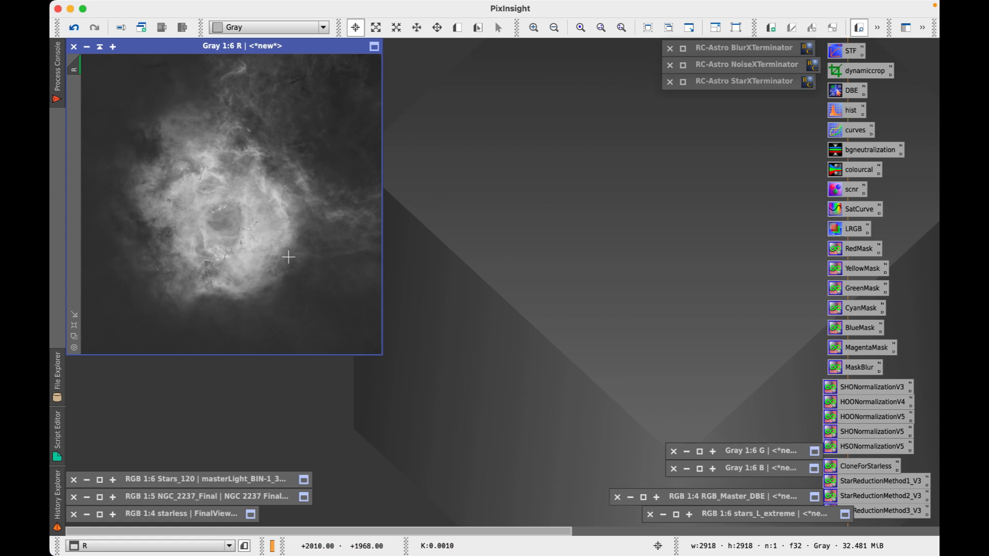
pyautogui.press('super+F12')
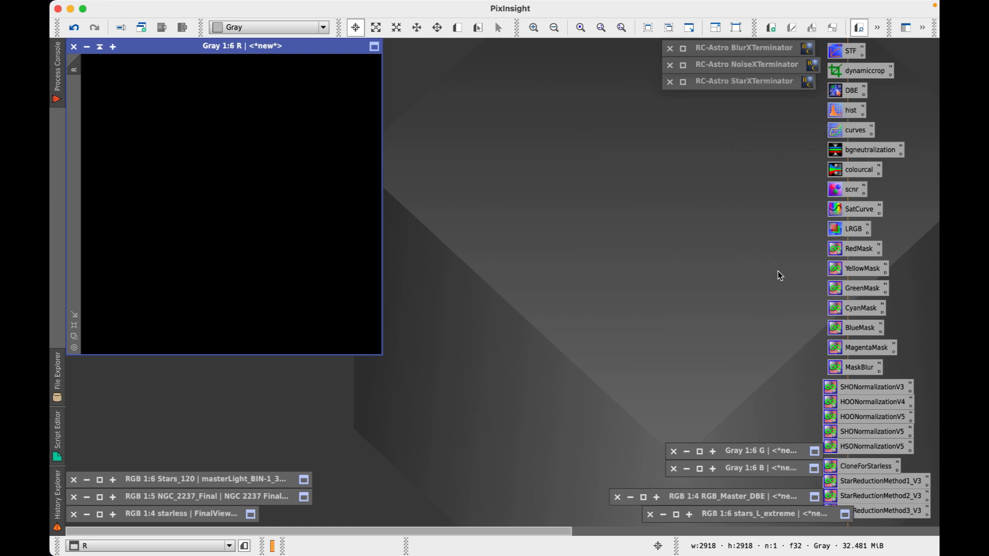
# Open HistogramTransformation targeting R with Real-Time Preview on and parameters reset
pyautogui.click(342, 7)
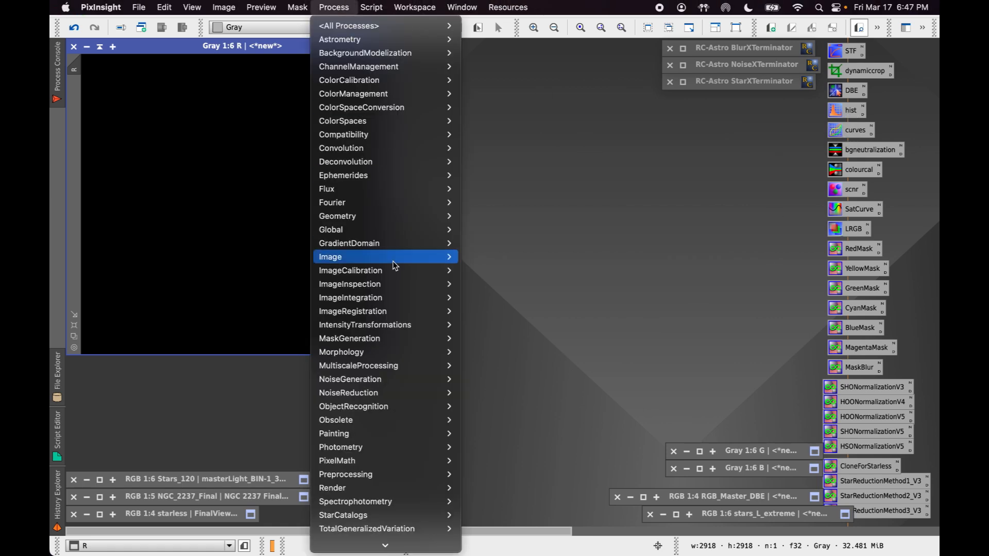
pyautogui.moveTo(405, 325)
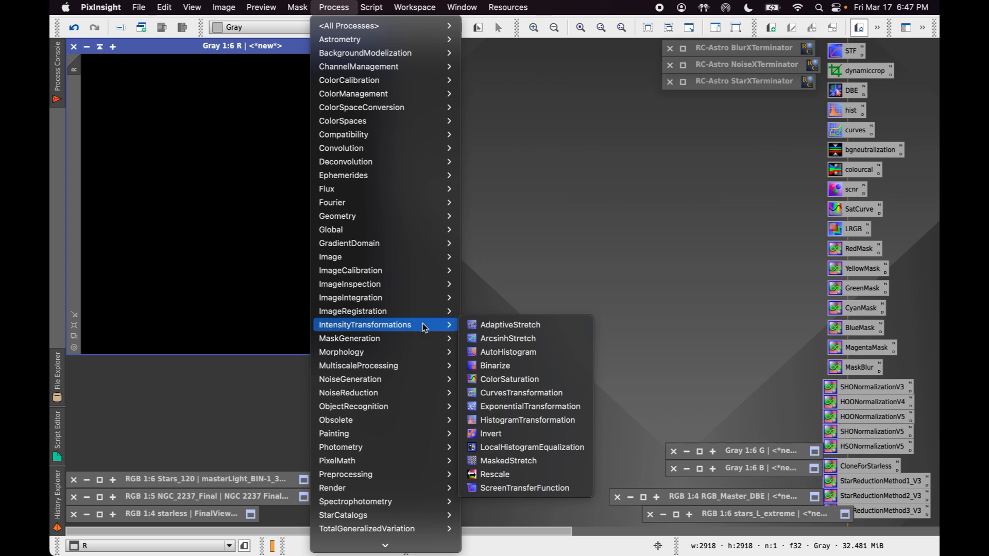
pyautogui.click(538, 423)
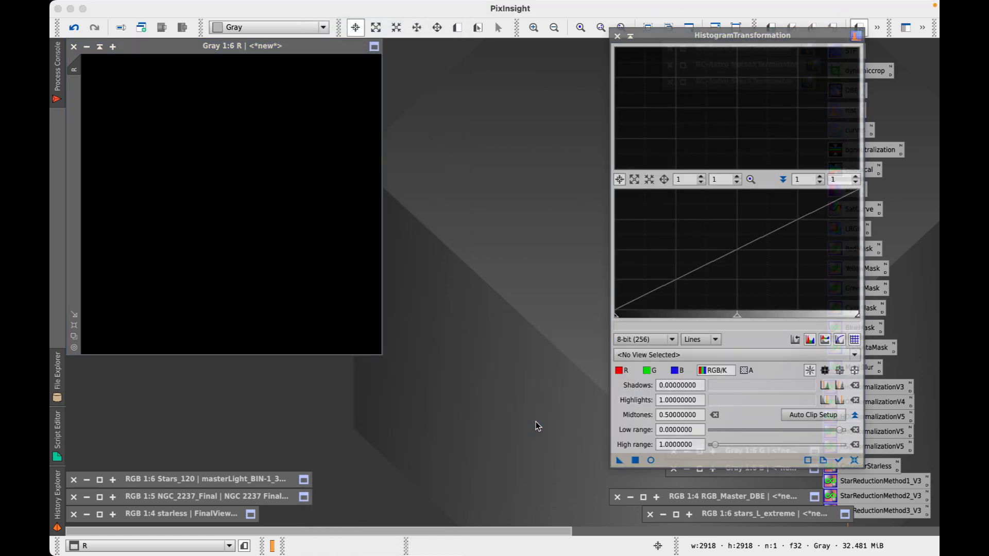
pyautogui.click(733, 356)
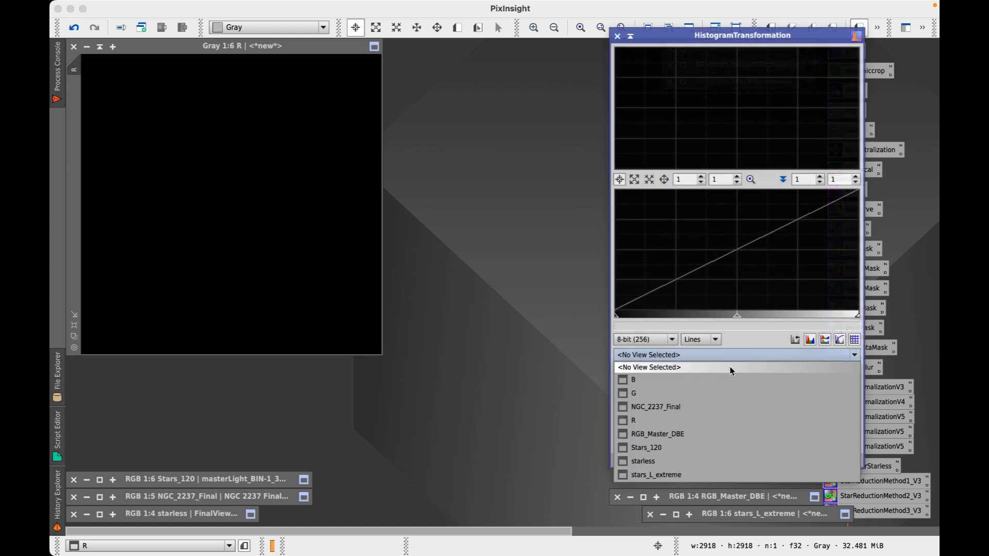
pyautogui.click(709, 420)
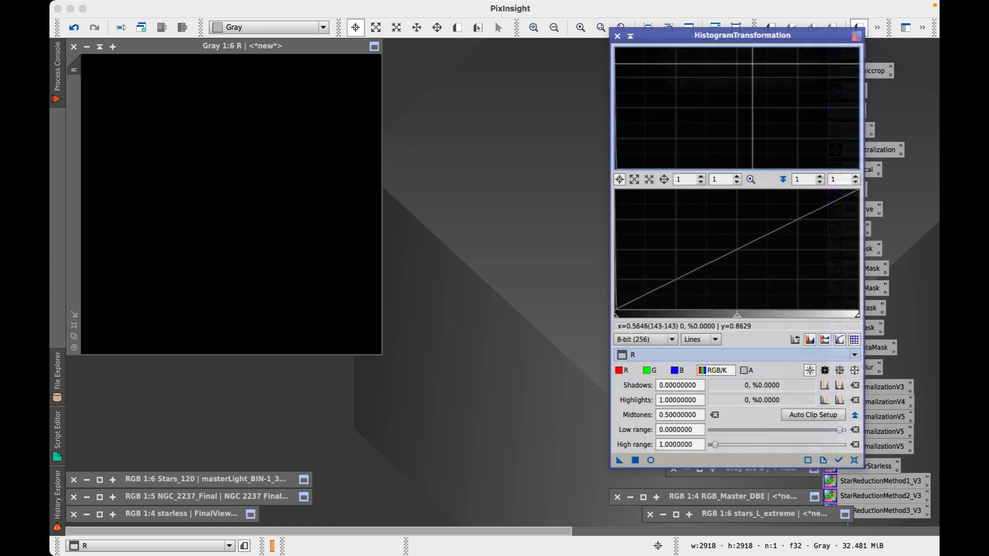
pyautogui.moveTo(746, 38); pyautogui.dragTo(695, 27)
pyautogui.click(351, 148)
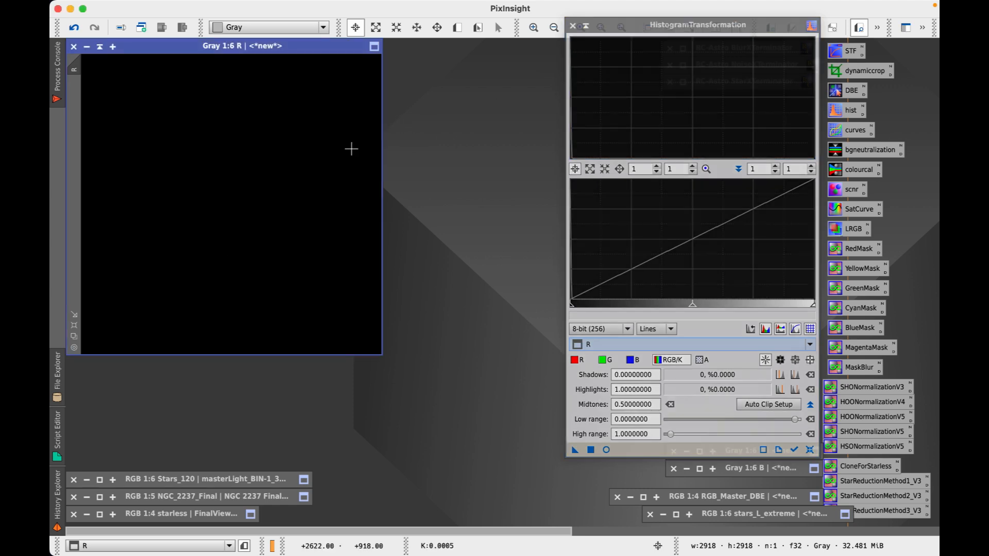
pyautogui.click(606, 450)
pyautogui.click(794, 451)
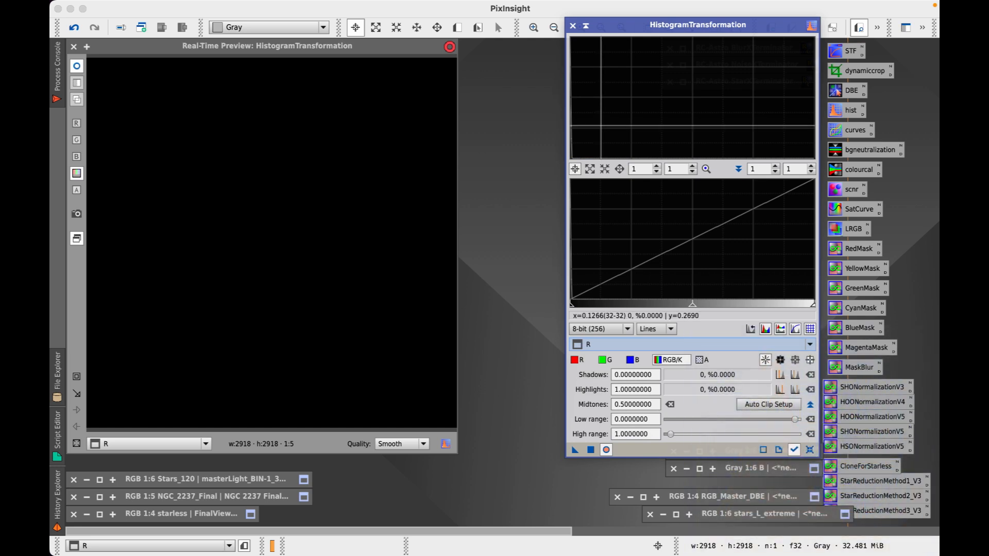
pyautogui.click(813, 453)
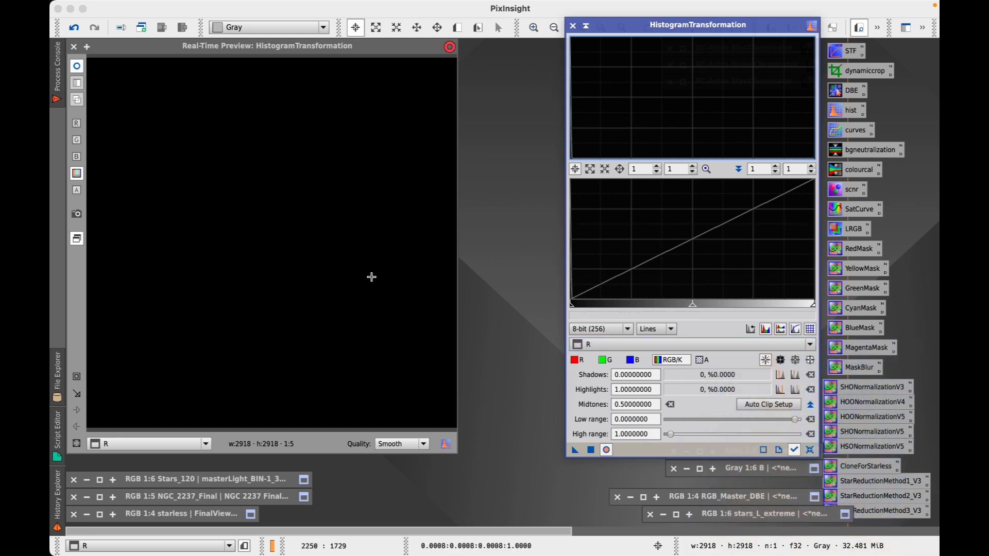
# Stretch R twice, with midtones 0.0379 and then about 0.147
pyautogui.moveTo(692, 308); pyautogui.dragTo(583, 319)
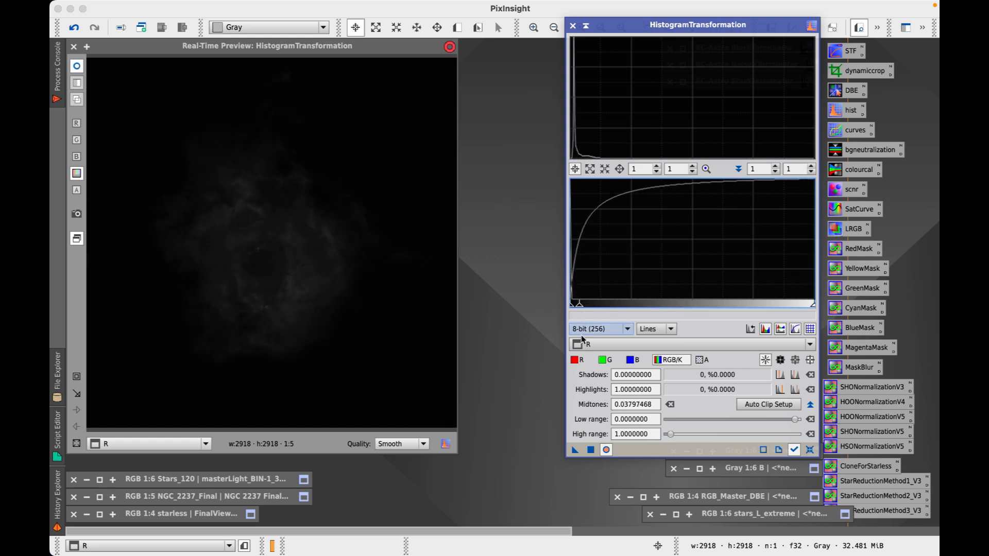
pyautogui.click(591, 451)
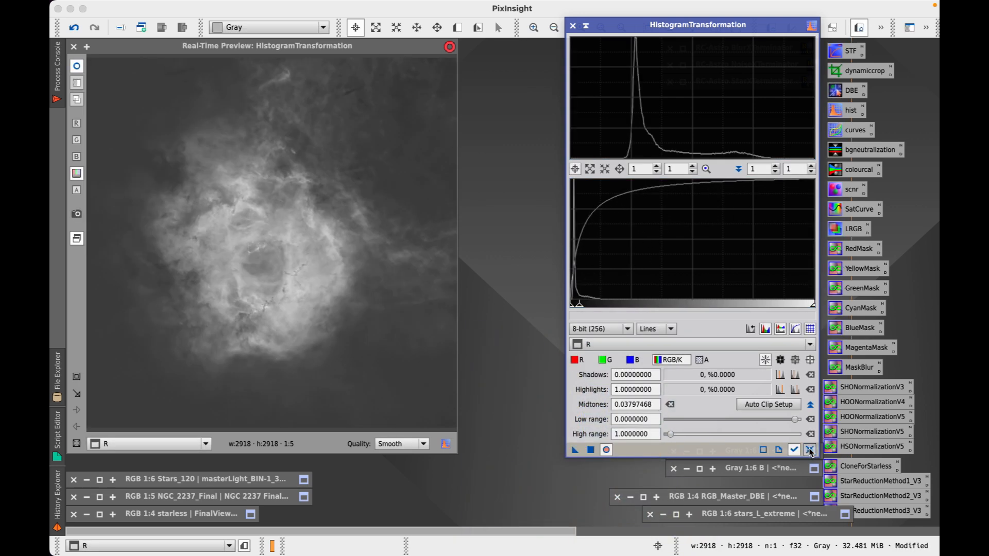
pyautogui.click(809, 450)
pyautogui.moveTo(692, 306); pyautogui.dragTo(605, 309)
pyautogui.click(591, 450)
pyautogui.click(809, 450)
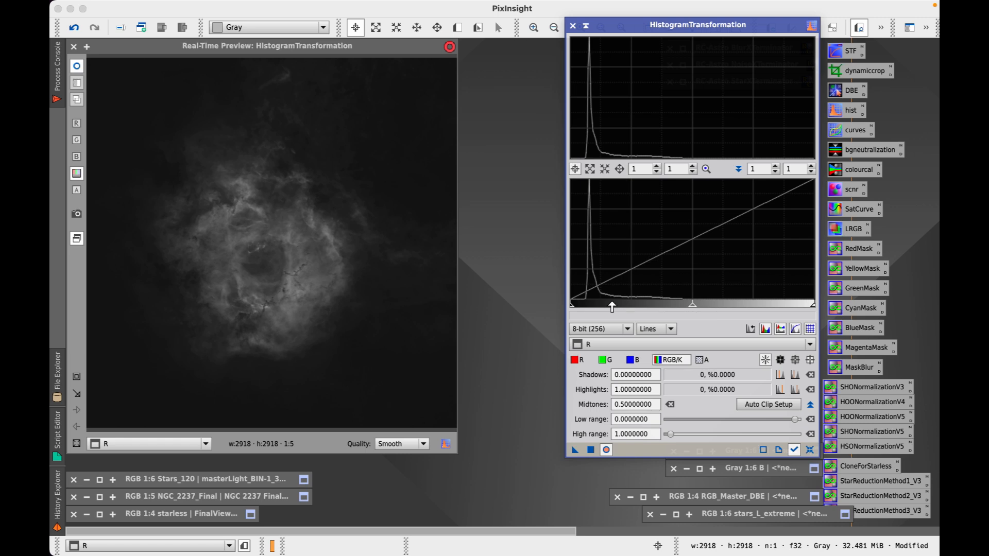
# Clip the shadows just short of clipping data to darken R's background
pyautogui.moveTo(572, 309); pyautogui.dragTo(583, 311)
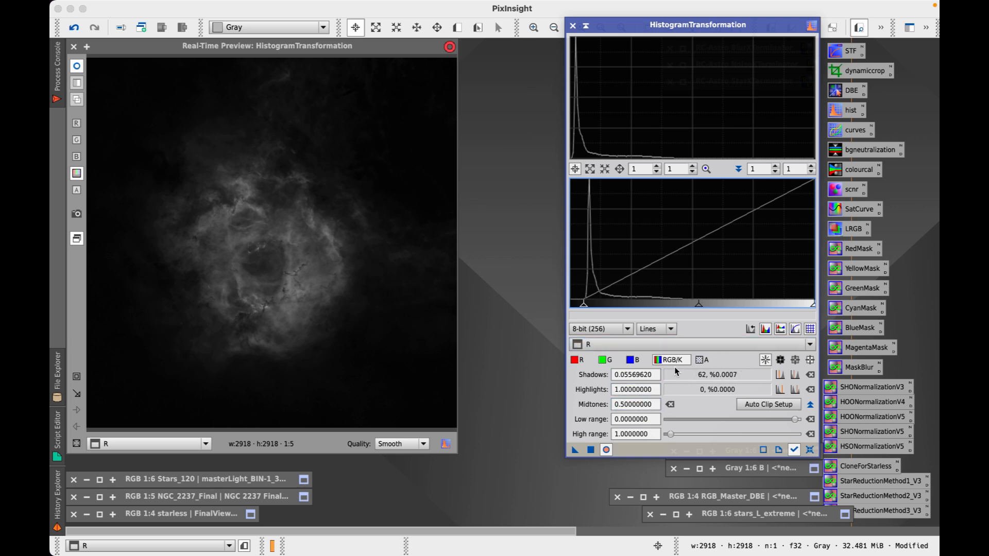
pyautogui.moveTo(584, 309); pyautogui.dragTo(583, 310)
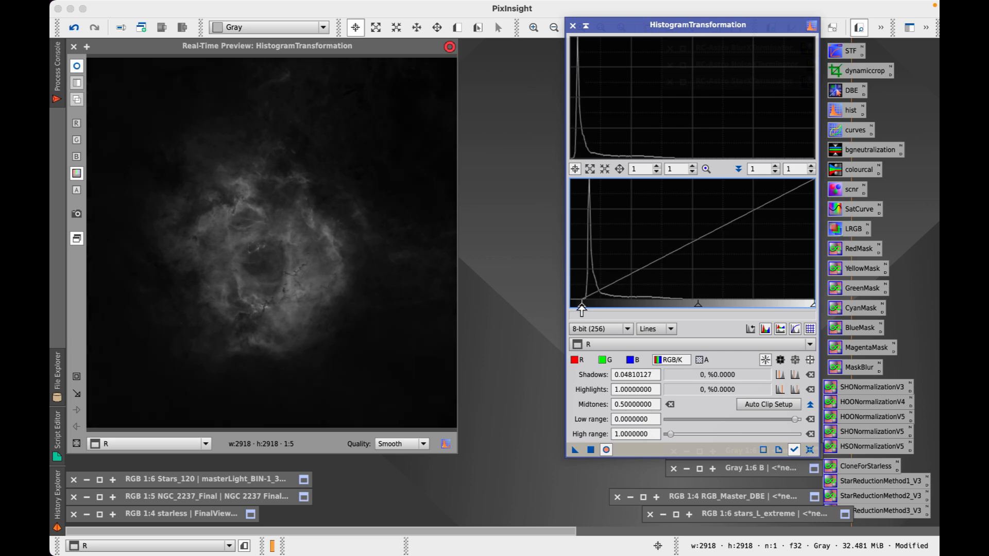
pyautogui.moveTo(582, 309); pyautogui.dragTo(582, 310)
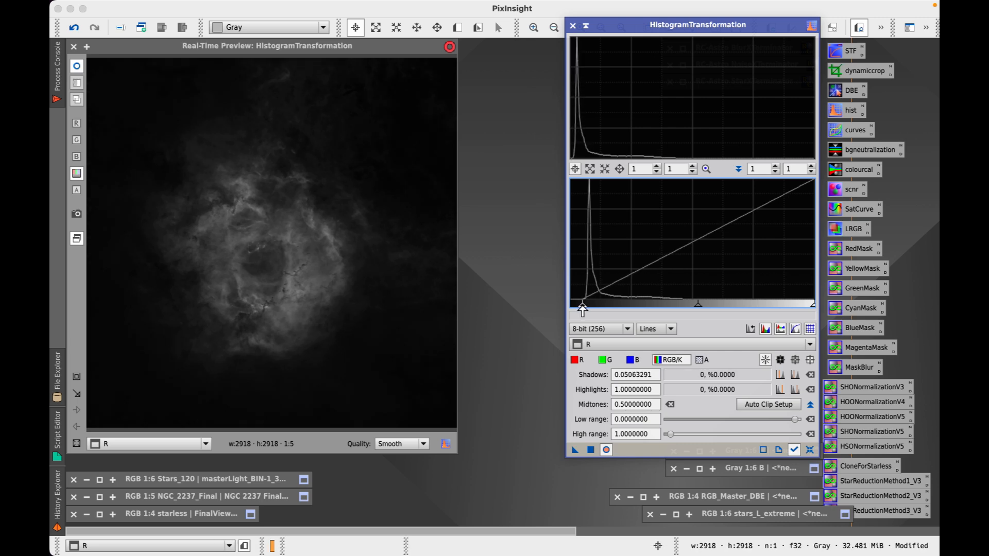
pyautogui.click(591, 450)
pyautogui.click(810, 450)
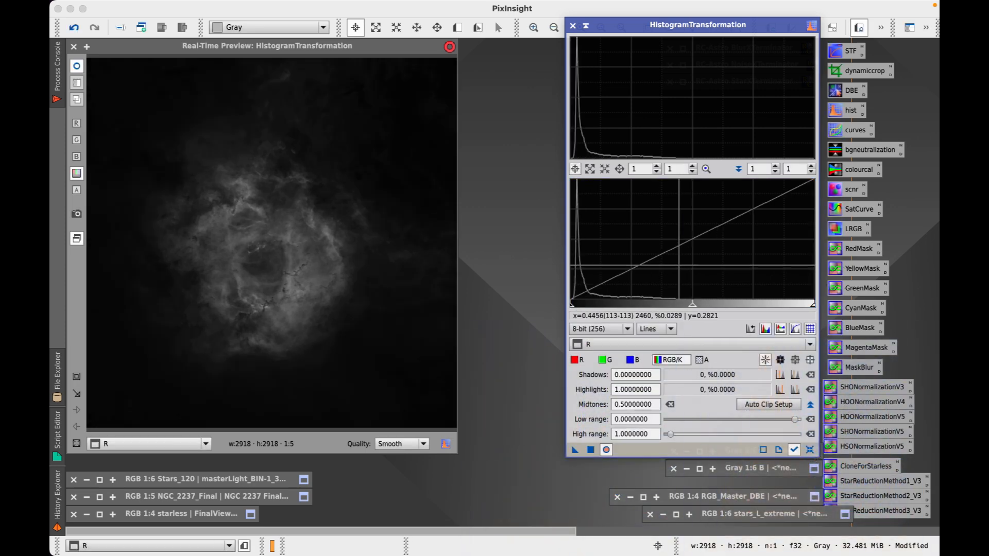
# Apply a gentle midtones 0.438 stretch, close the live preview and move R aside
pyautogui.moveTo(692, 308); pyautogui.dragTo(677, 309)
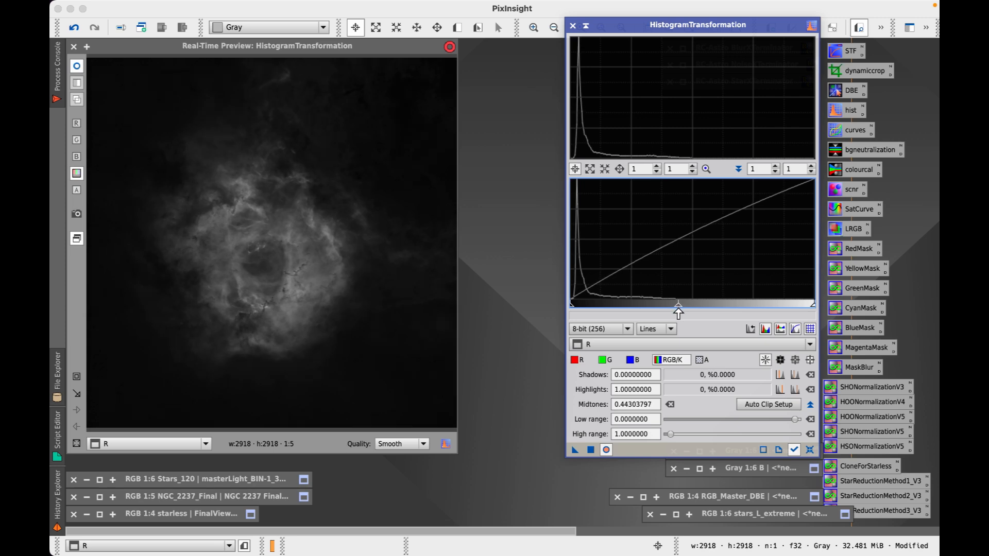
pyautogui.click(591, 450)
pyautogui.click(813, 450)
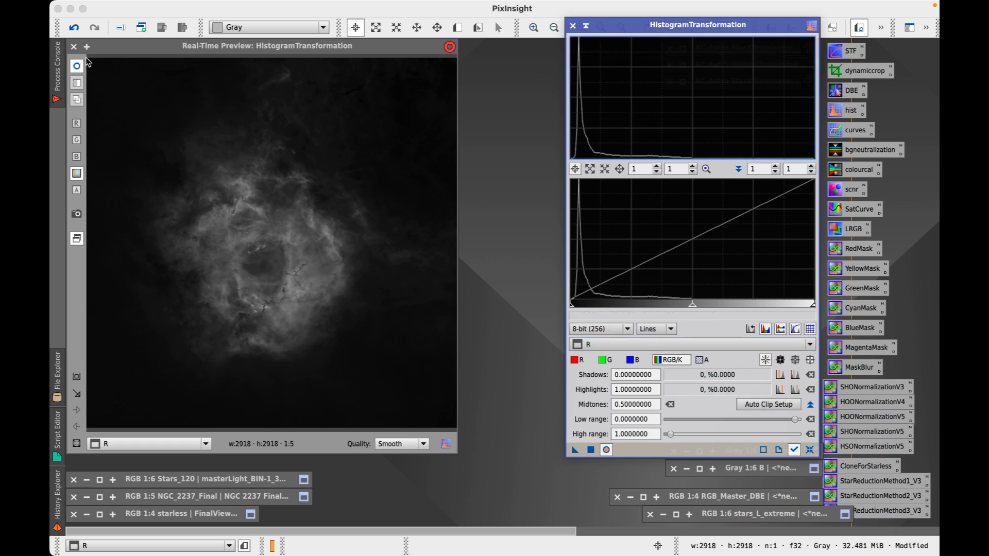
pyautogui.click(74, 47)
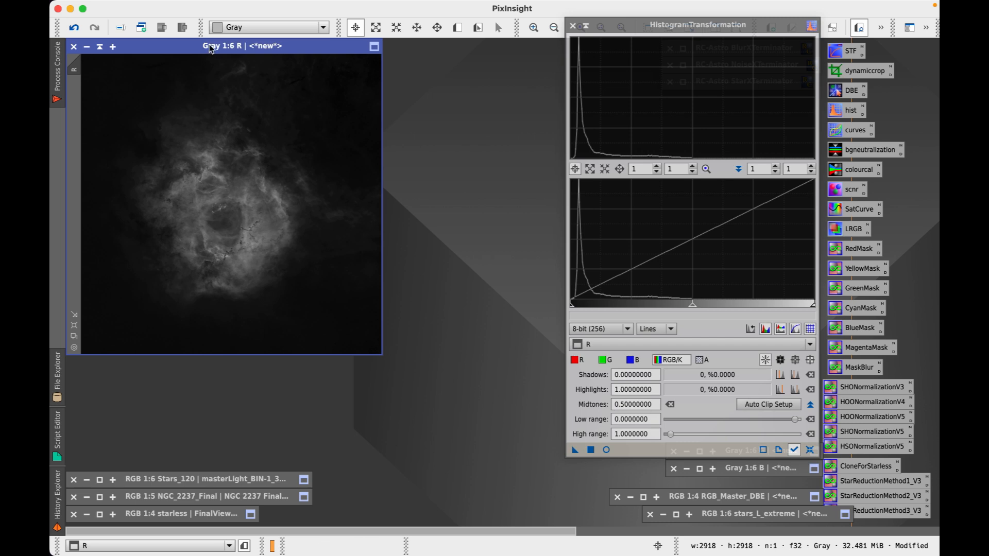
pyautogui.moveTo(212, 49); pyautogui.dragTo(248, 70)
# Iconize R, restore the G image beside HistogramTransformation, and enable Real-Time Preview
pyautogui.click(137, 67)
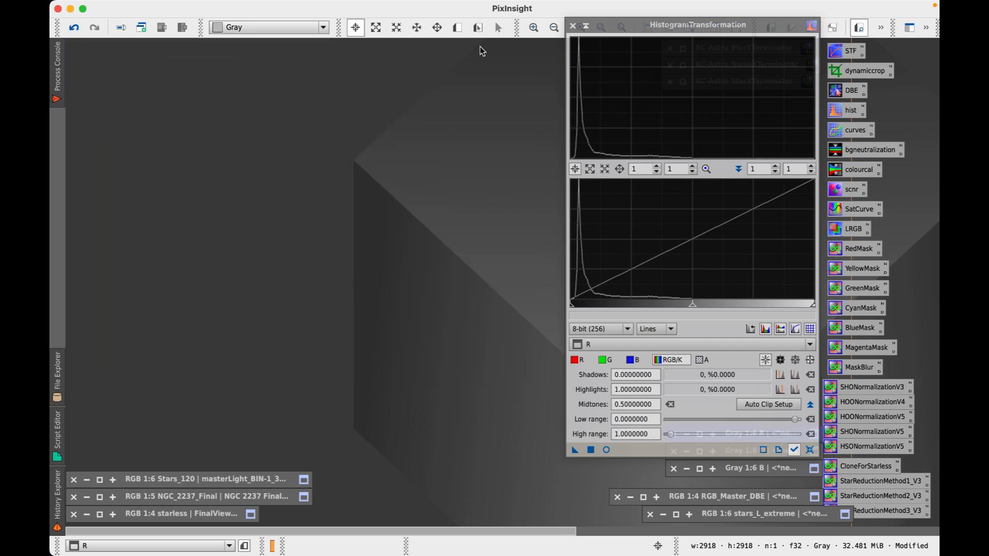
pyautogui.moveTo(589, 24); pyautogui.dragTo(557, 20)
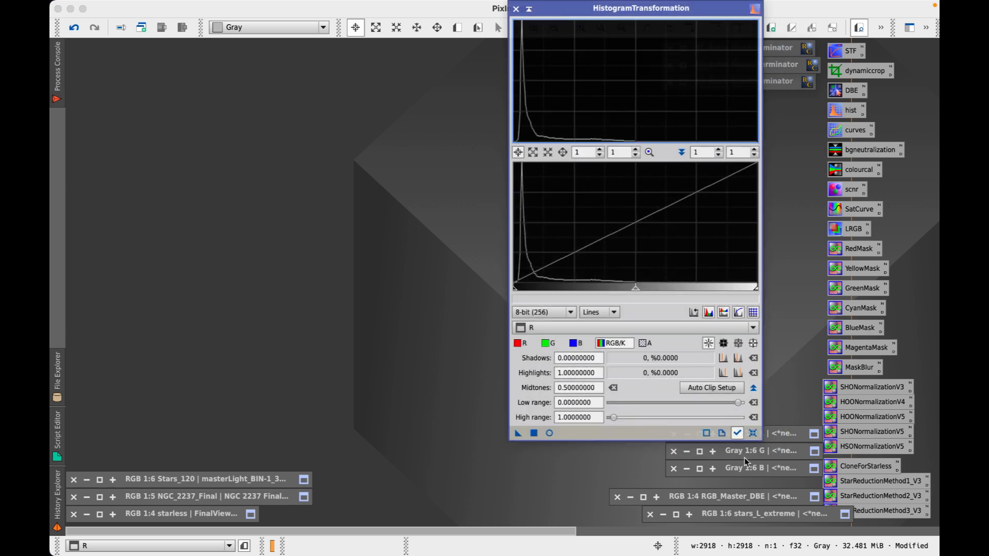
pyautogui.click(699, 451)
pyautogui.moveTo(467, 129); pyautogui.dragTo(190, 50)
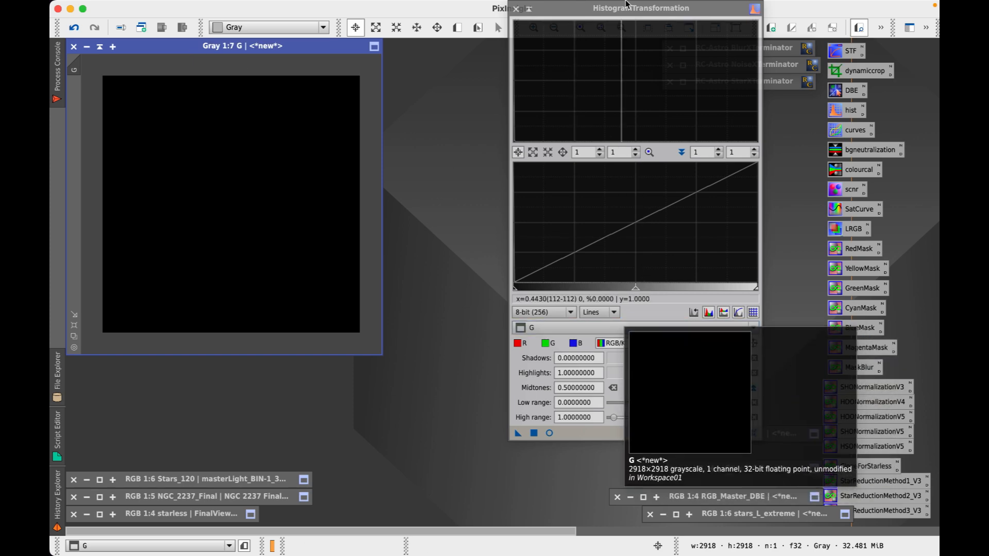
pyautogui.moveTo(625, 13); pyautogui.dragTo(638, 33)
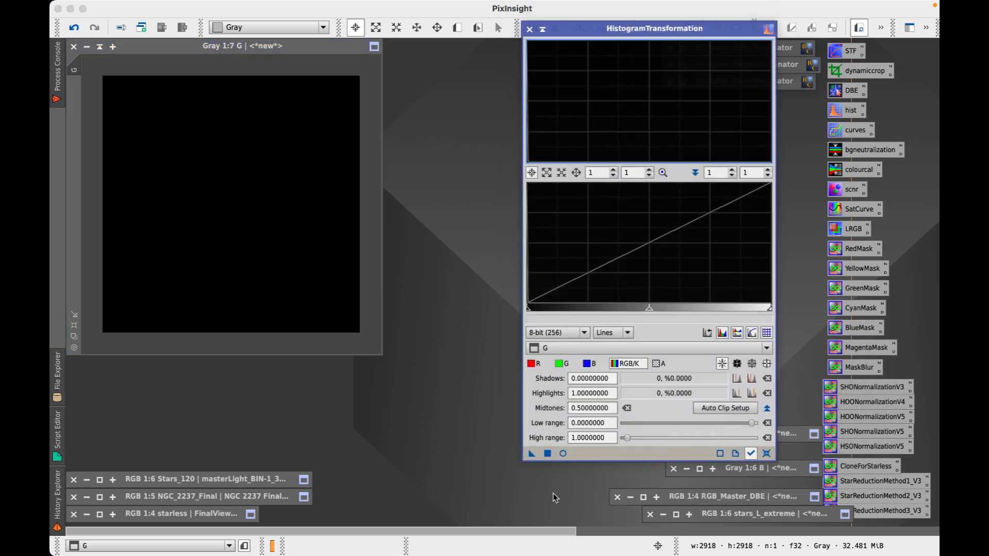
pyautogui.click(563, 454)
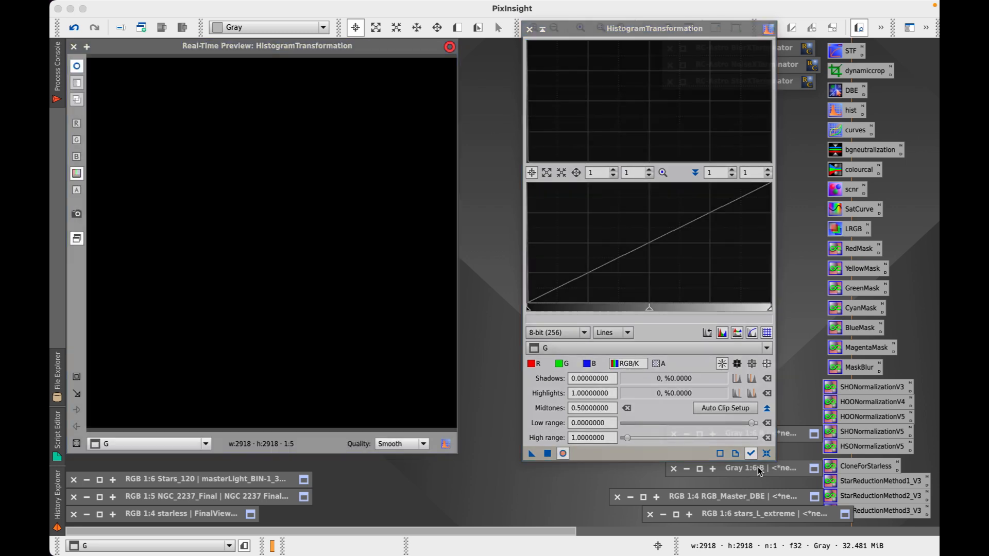
# Apply two midtones stretches to G, the second at about 0.116, resetting after each
pyautogui.click(649, 309)
pyautogui.moveTo(648, 312); pyautogui.dragTo(533, 320)
pyautogui.click(547, 453)
pyautogui.click(766, 453)
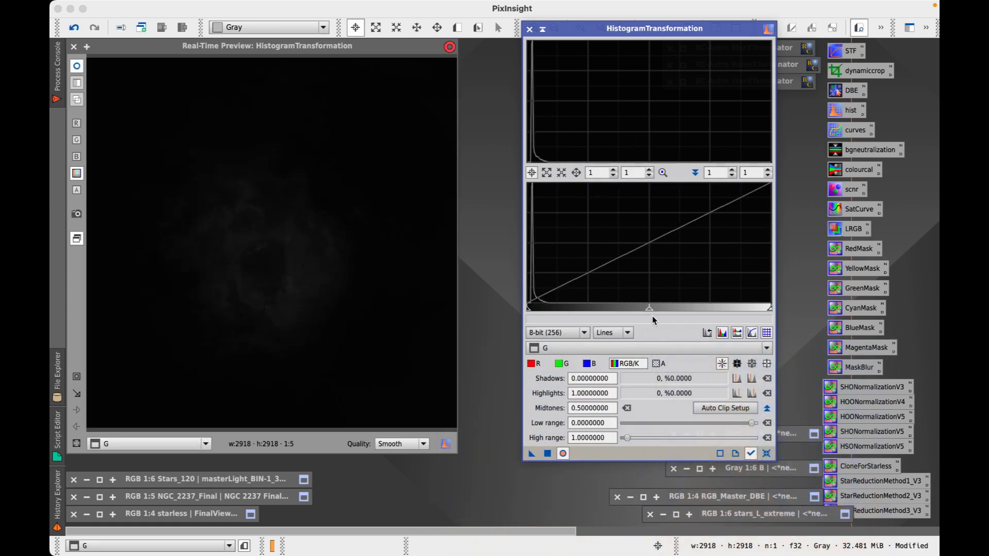
pyautogui.moveTo(649, 309); pyautogui.dragTo(554, 314)
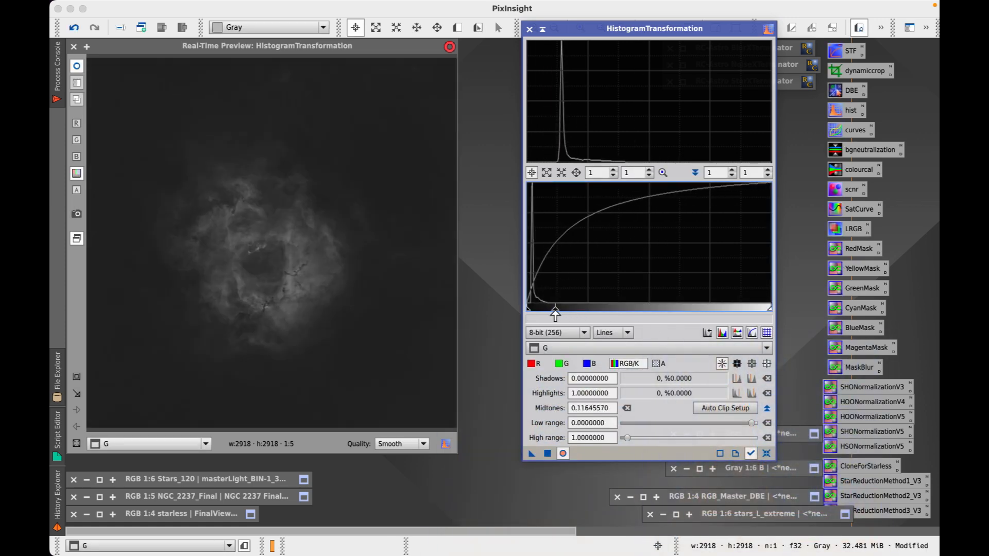
pyautogui.click(547, 453)
pyautogui.click(766, 453)
# Apply a shadows clip, a gentle 0.324 midtones stretch and a small clip to G, then close the preview
pyautogui.moveTo(532, 310); pyautogui.dragTo(555, 311)
pyautogui.click(547, 454)
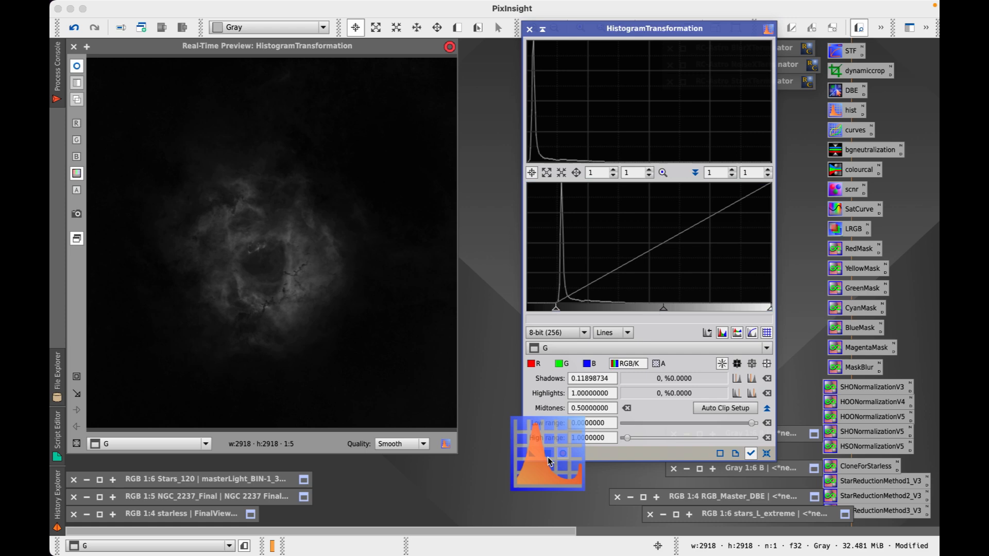
pyautogui.click(765, 454)
pyautogui.moveTo(652, 312); pyautogui.dragTo(605, 315)
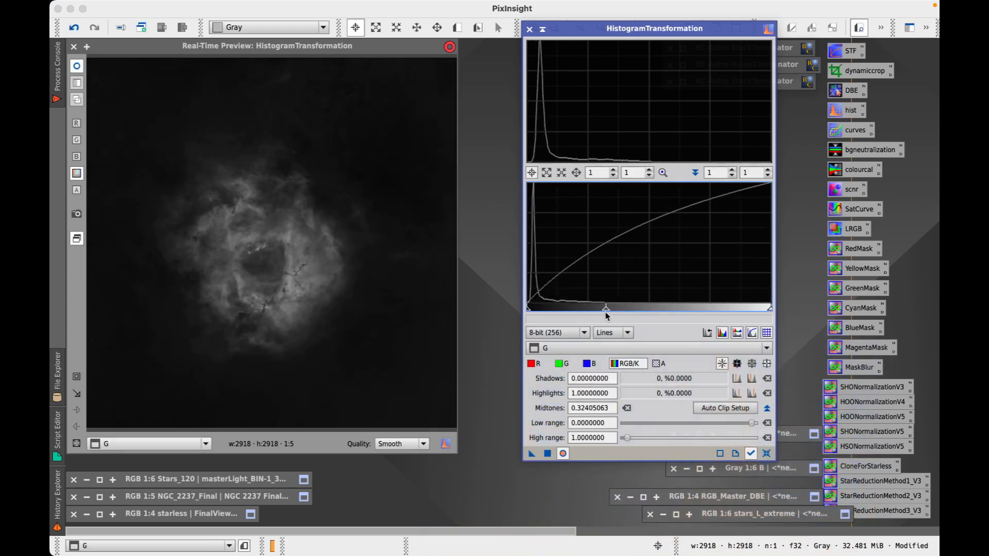
pyautogui.click(547, 453)
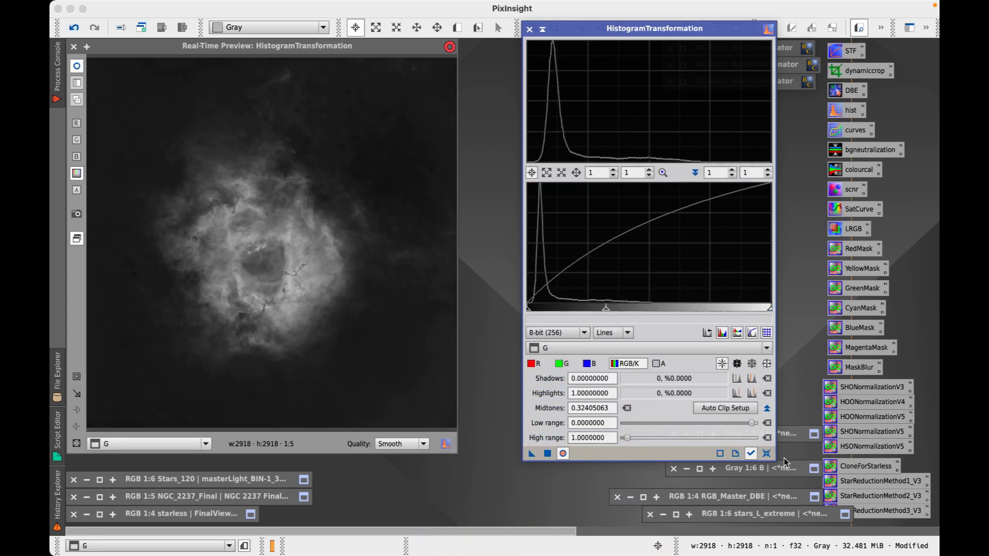
pyautogui.click(766, 454)
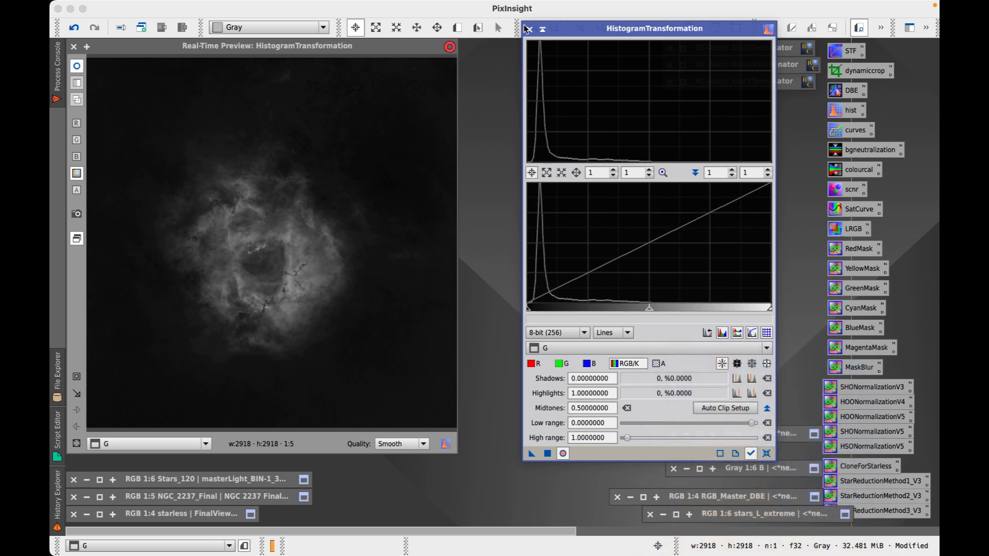
pyautogui.moveTo(529, 312); pyautogui.dragTo(527, 313)
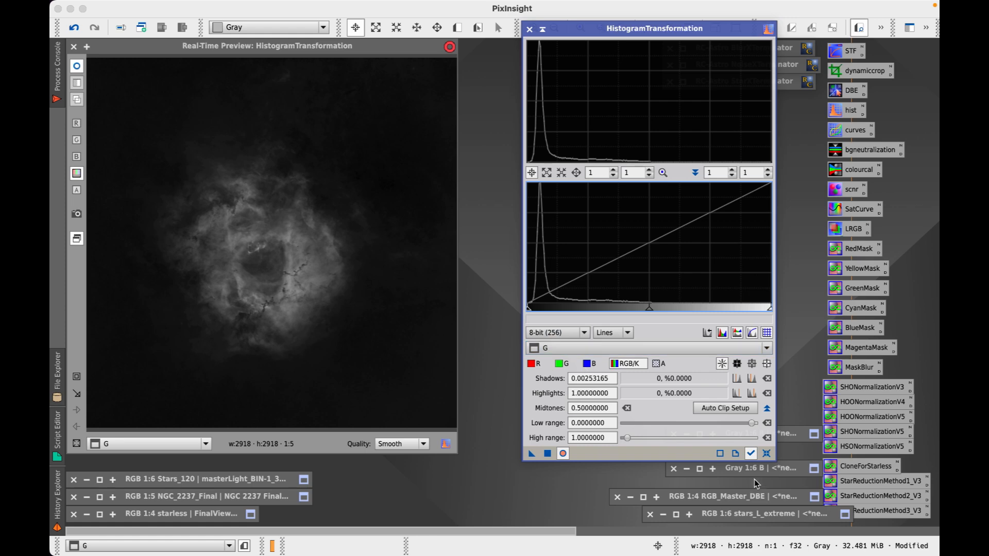
pyautogui.click(548, 454)
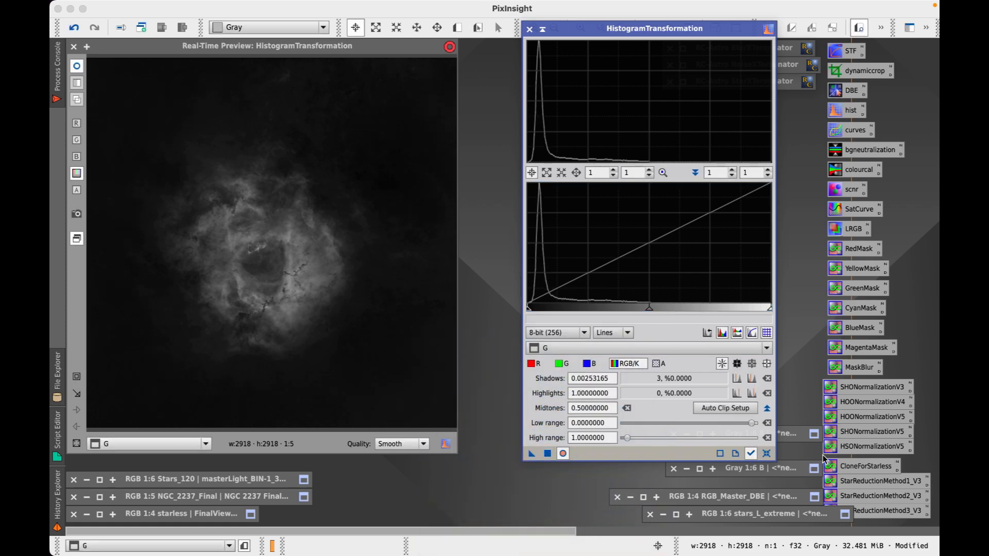
pyautogui.click(766, 453)
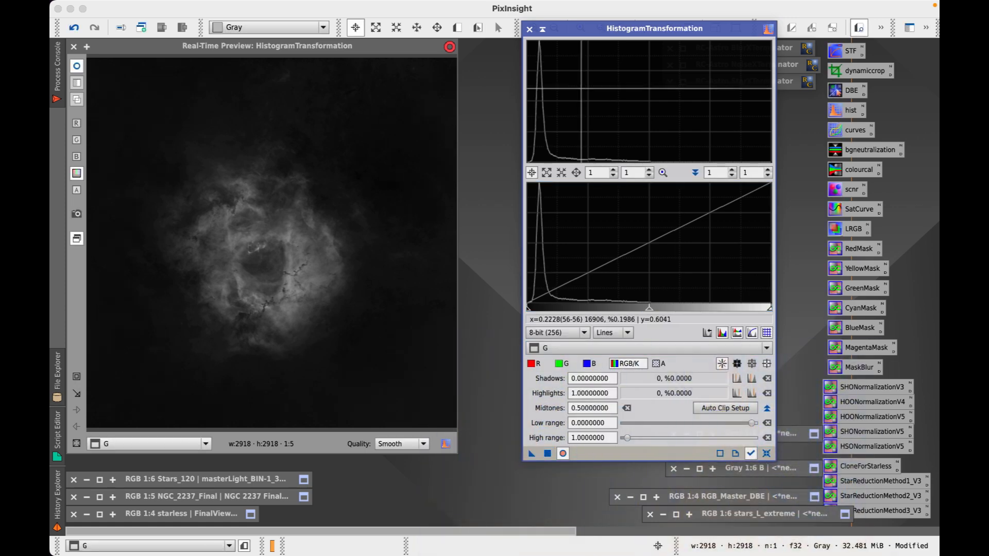
pyautogui.click(74, 47)
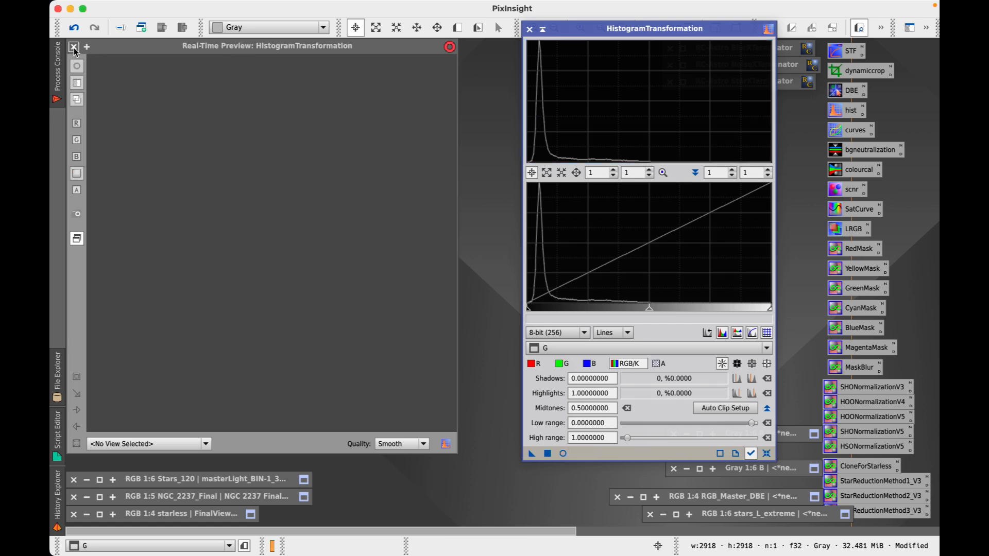
# Iconize G, restore the B image, and turn on the Real-Time Preview for HistogramTransformation
pyautogui.click(101, 47)
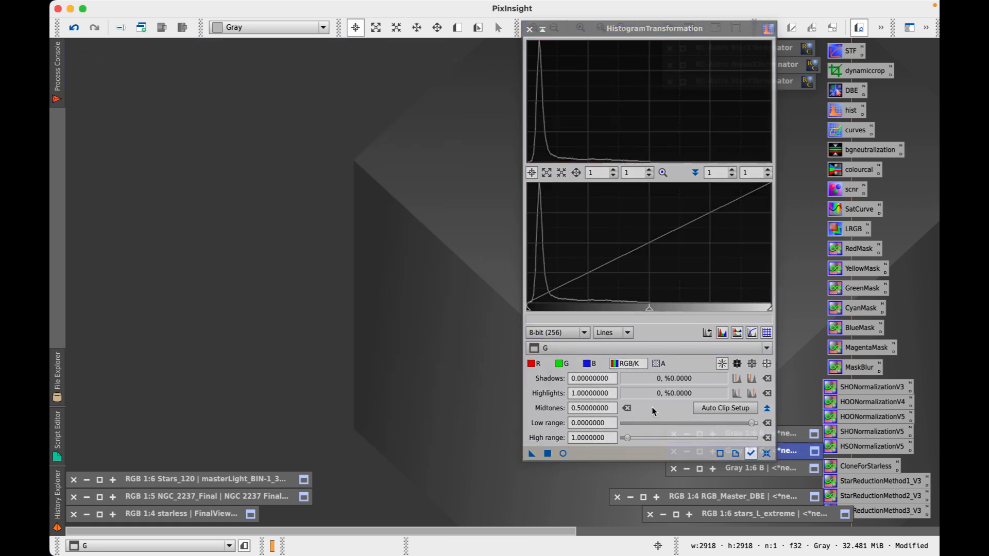
pyautogui.doubleClick(700, 468)
pyautogui.moveTo(499, 150); pyautogui.dragTo(199, 56)
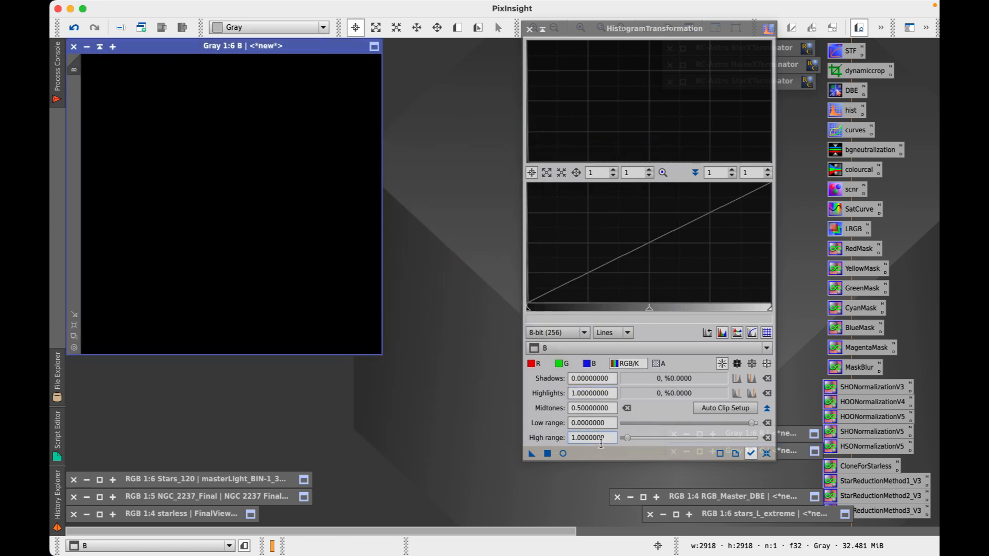
pyautogui.click(563, 455)
pyautogui.click(766, 454)
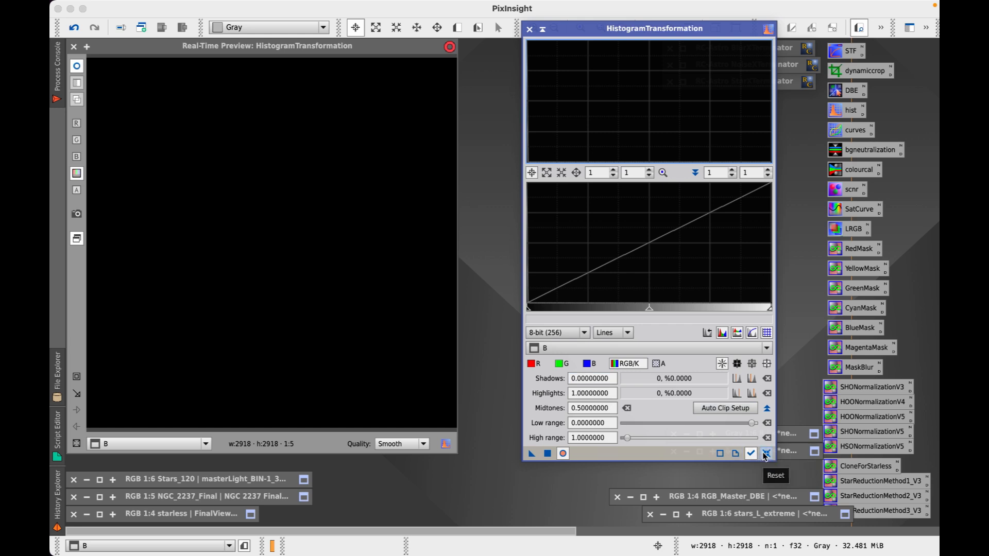
# Brighten B with two midtones stretches, applying each and resetting the curve
pyautogui.moveTo(650, 308); pyautogui.dragTo(536, 317)
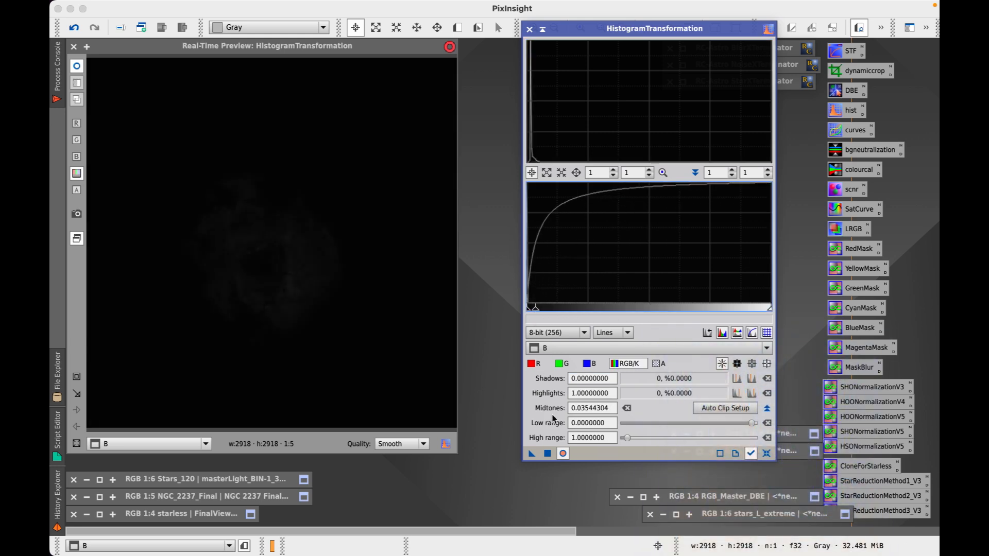
pyautogui.click(547, 453)
pyautogui.click(766, 453)
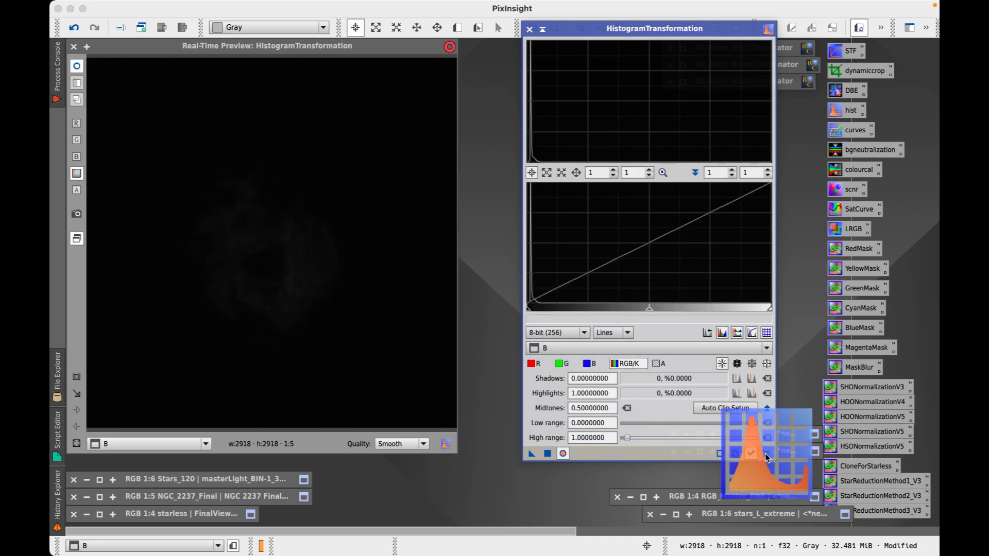
pyautogui.moveTo(649, 308); pyautogui.dragTo(547, 315)
pyautogui.click(750, 453)
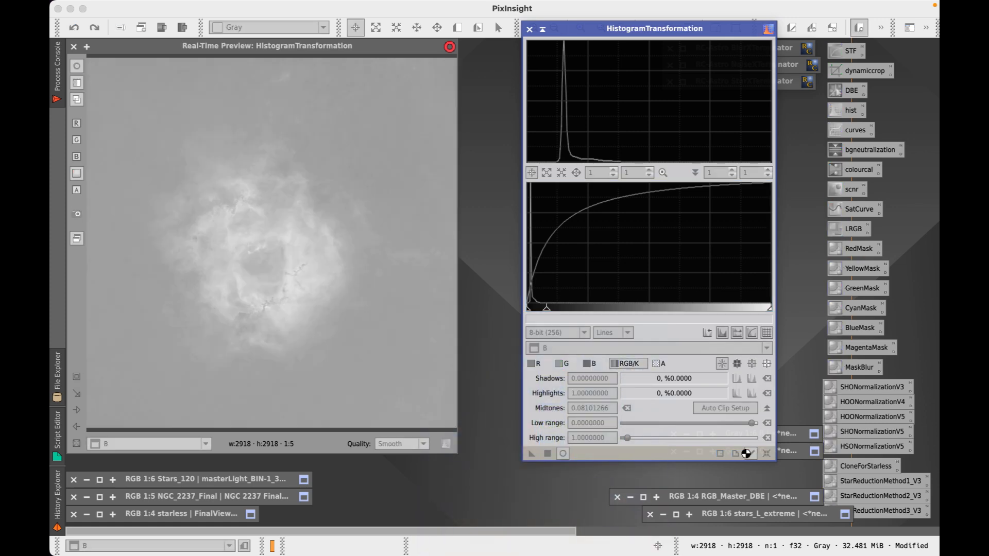
pyautogui.click(766, 453)
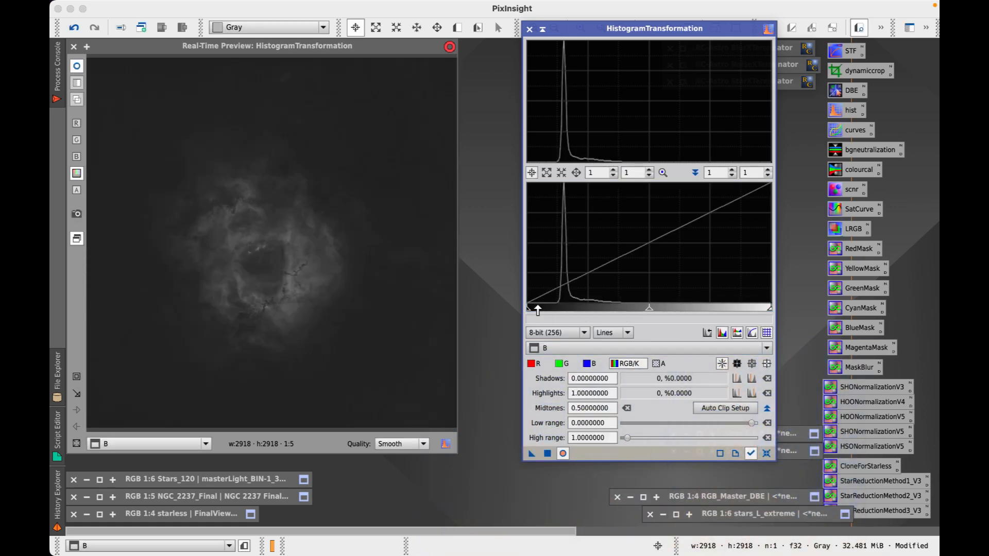
# Apply a slight extra midtones stretch to B, trying shadow clips but leaving shadows at zero
pyautogui.moveTo(537, 309); pyautogui.dragTo(553, 313)
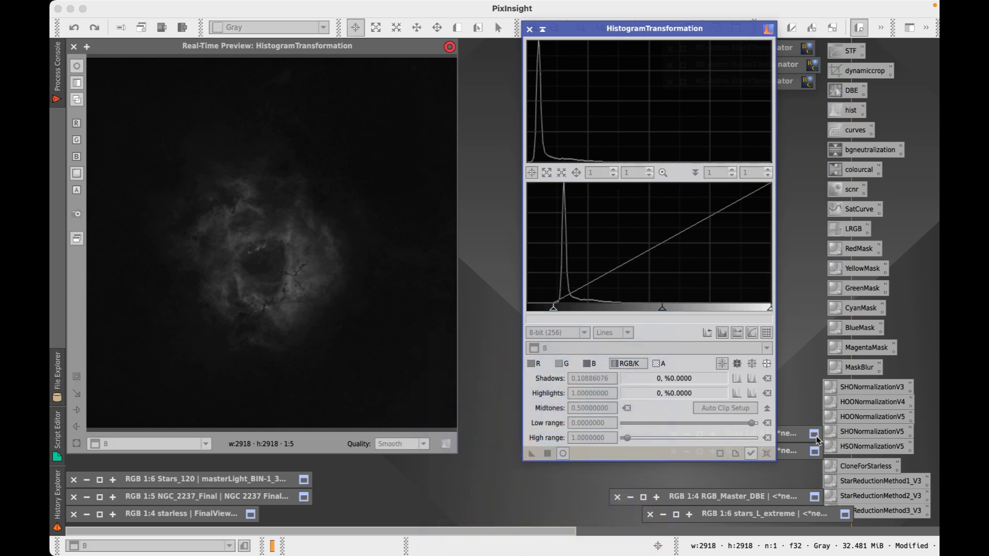
pyautogui.click(767, 453)
pyautogui.moveTo(649, 309); pyautogui.dragTo(604, 316)
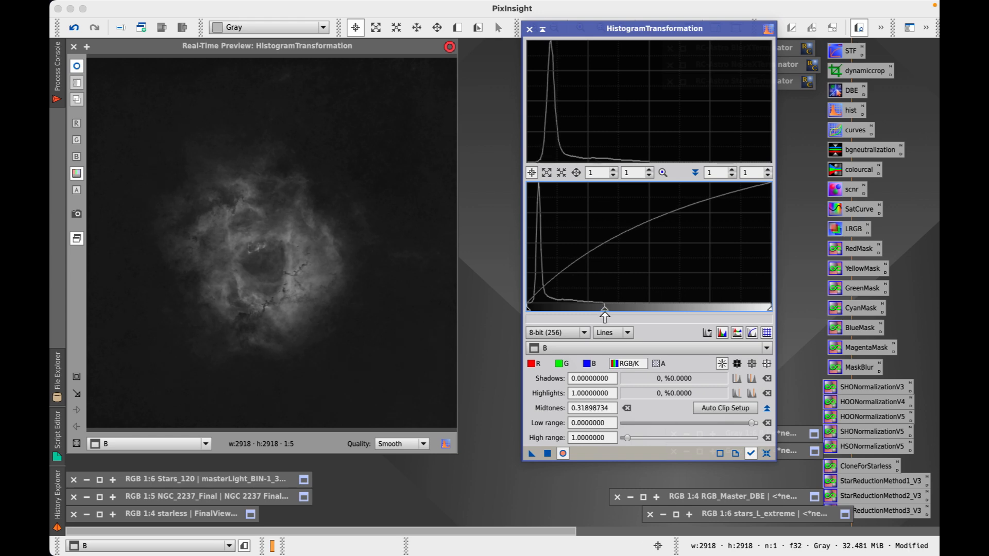
pyautogui.click(548, 454)
pyautogui.click(766, 454)
pyautogui.moveTo(527, 312); pyautogui.dragTo(527, 317)
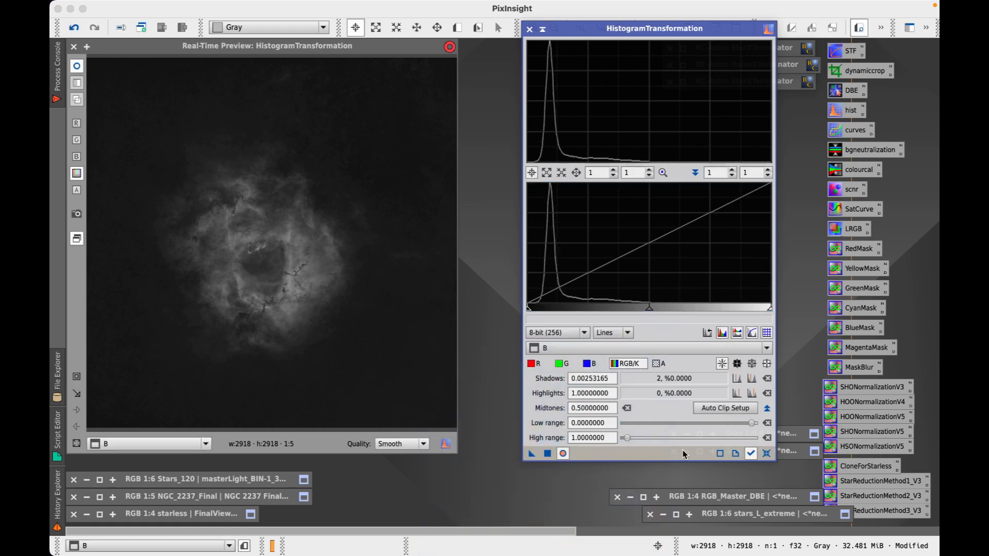
pyautogui.click(768, 456)
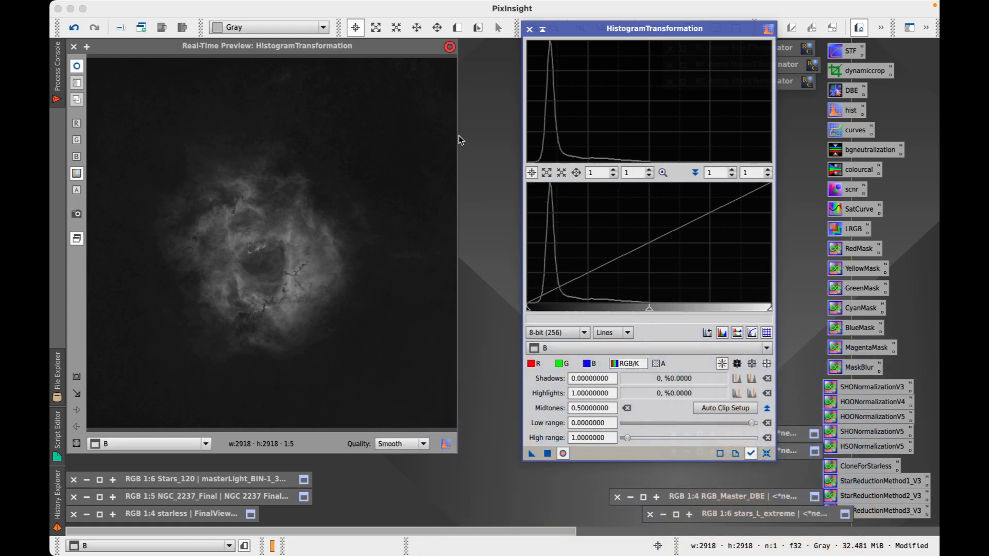
# Close the preview and HistogramTransformation, iconize B, and switch to the browser
pyautogui.click(74, 46)
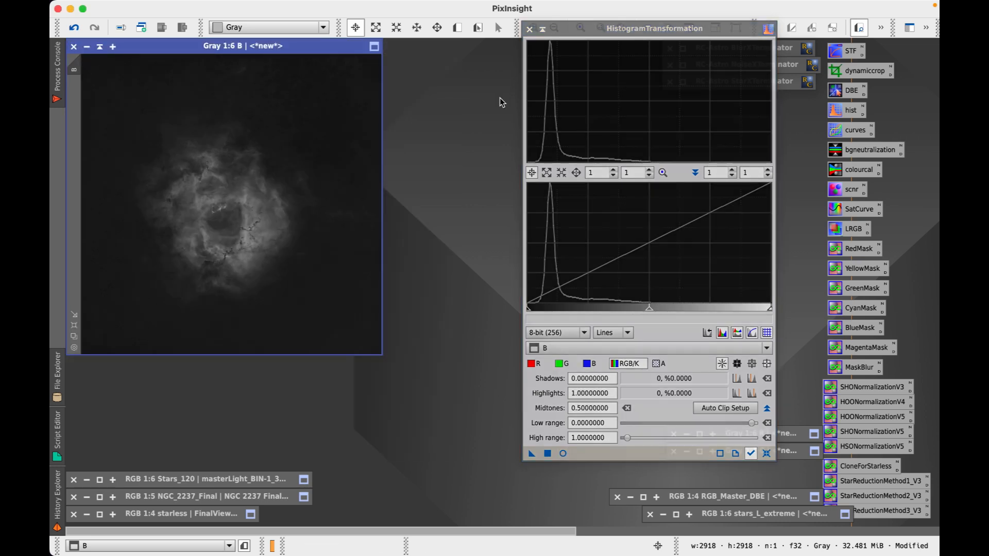
pyautogui.click(529, 29)
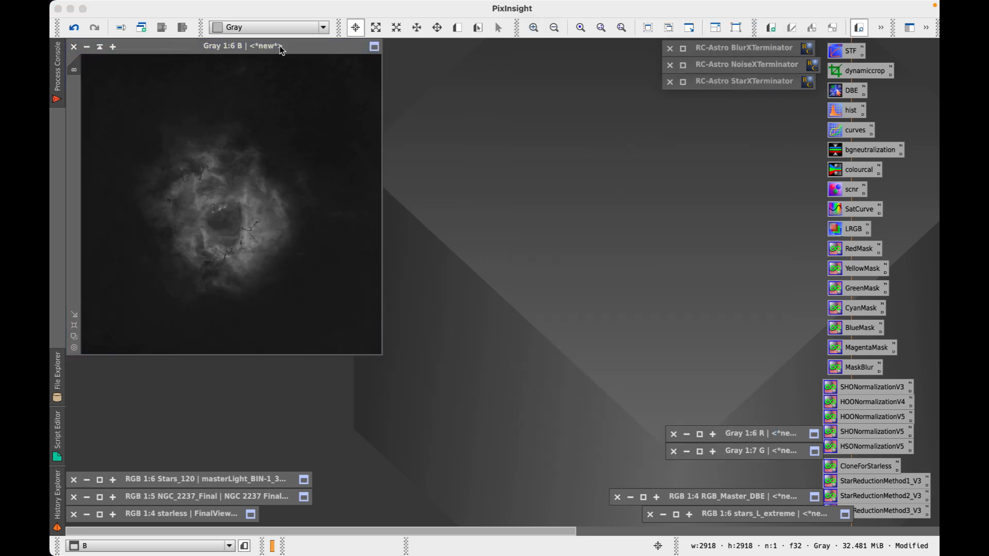
pyautogui.click(99, 47)
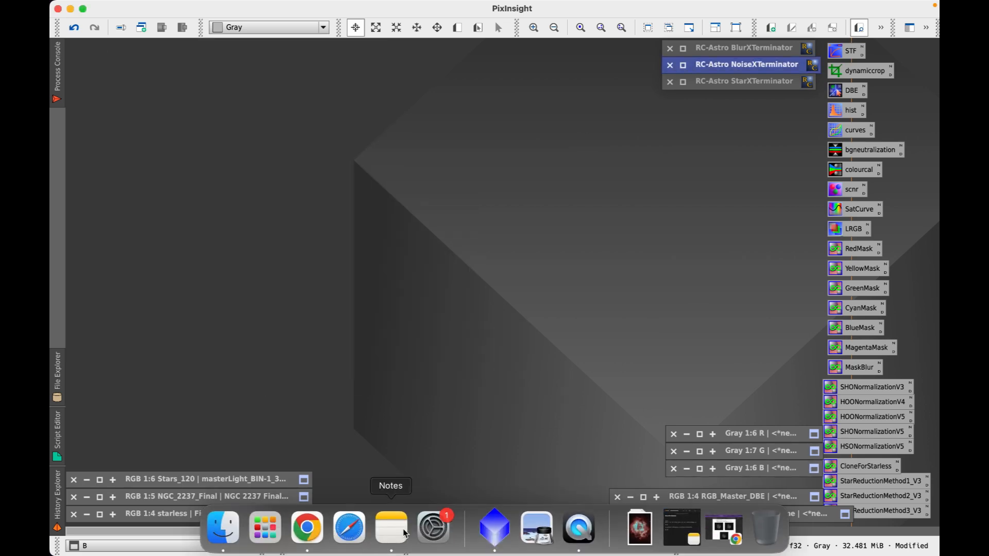
pyautogui.click(305, 525)
# Scroll the process PDF to step 10, select the OIII PixelMath equation, and minimize the browser
pyautogui.scroll(1, 568, 256)
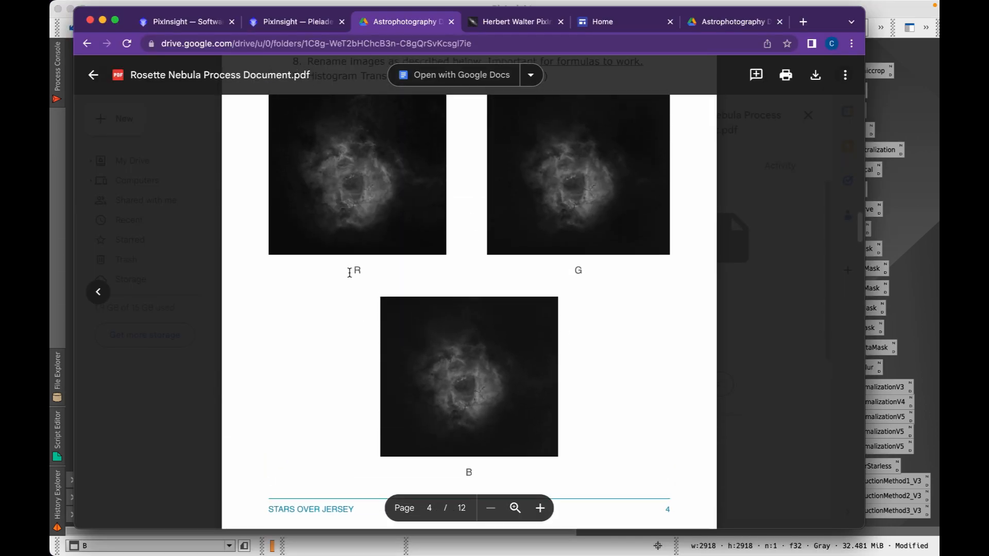
pyautogui.scroll(-8, 337, 381)
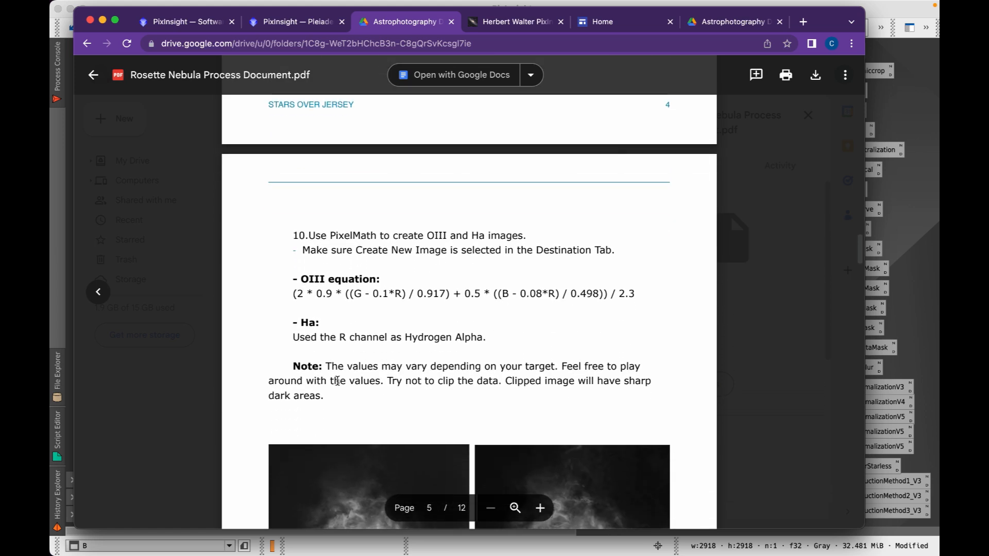
pyautogui.scroll(-2, 337, 381)
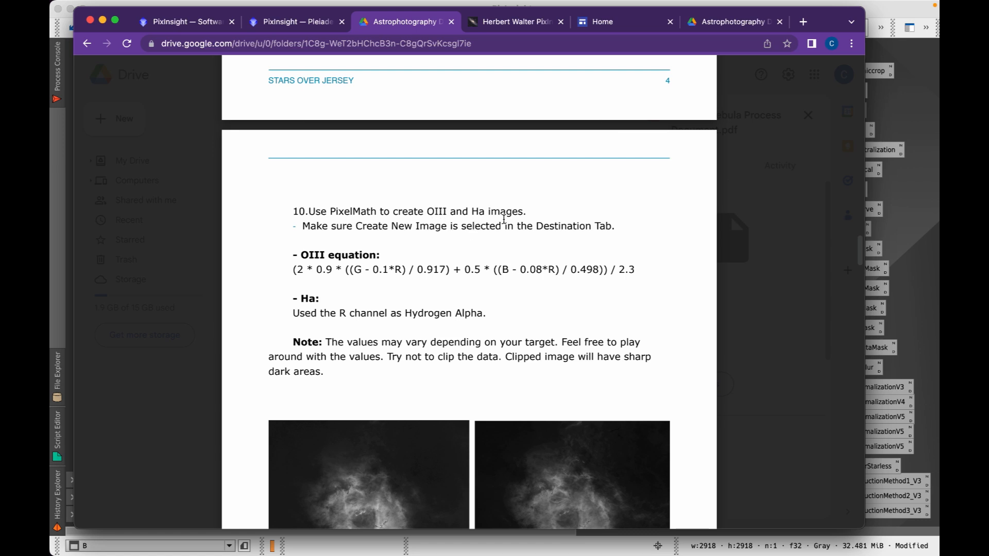
pyautogui.scroll(-2, 358, 269)
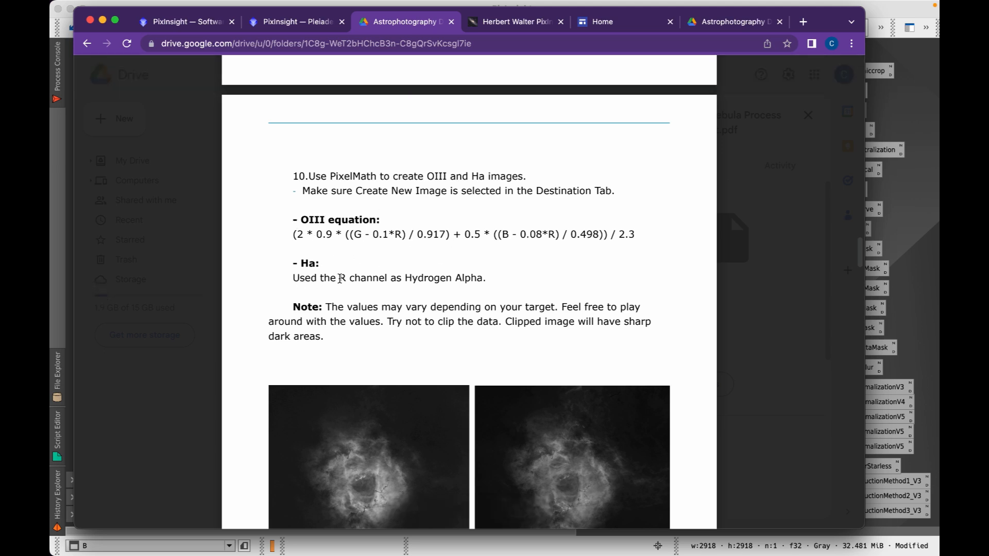
pyautogui.scroll(-2, 339, 278)
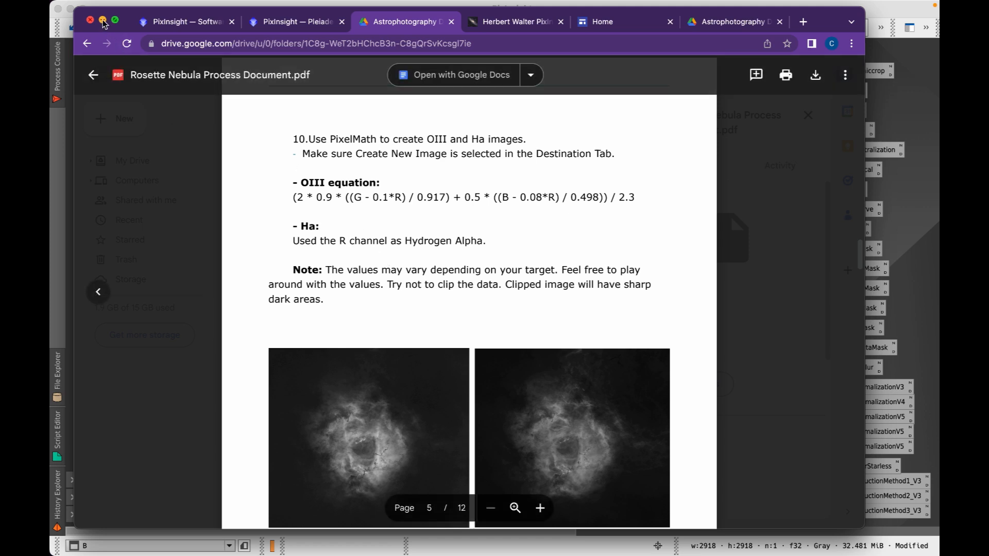
pyautogui.moveTo(292, 197); pyautogui.dragTo(632, 205)
pyautogui.press('super+c')
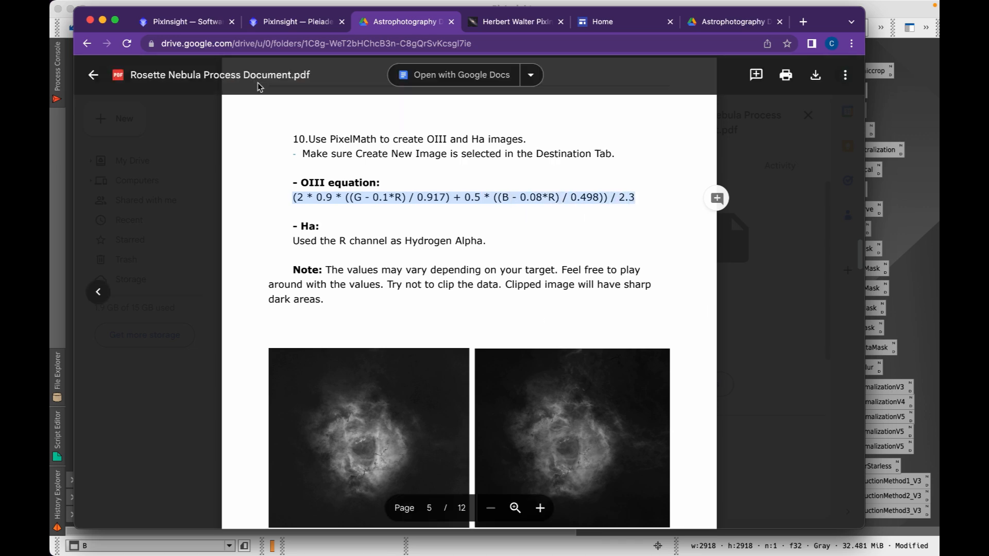
pyautogui.click(103, 19)
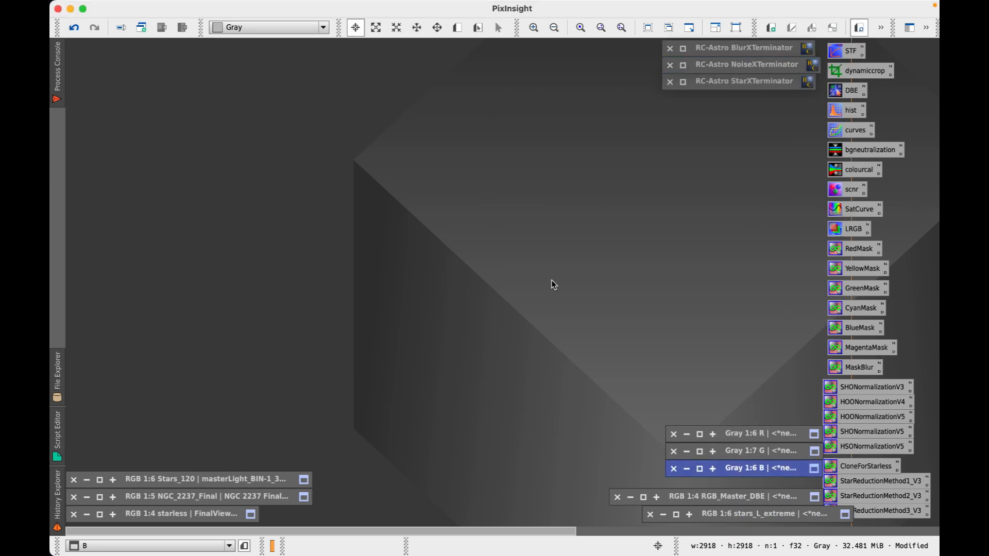
# Run PixelMath with the pasted OIII equation, outputting to a new OIII image
pyautogui.click(334, 8)
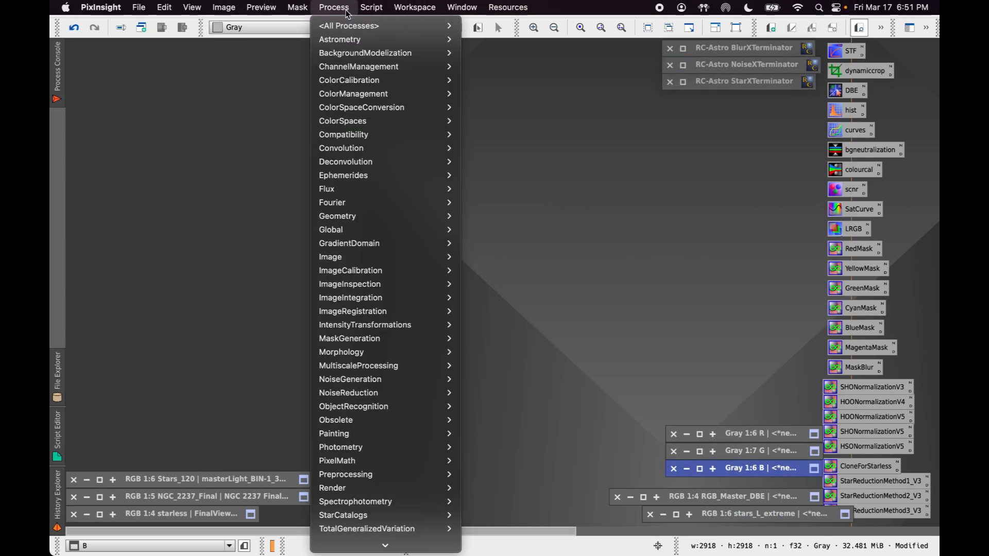
pyautogui.moveTo(375, 462)
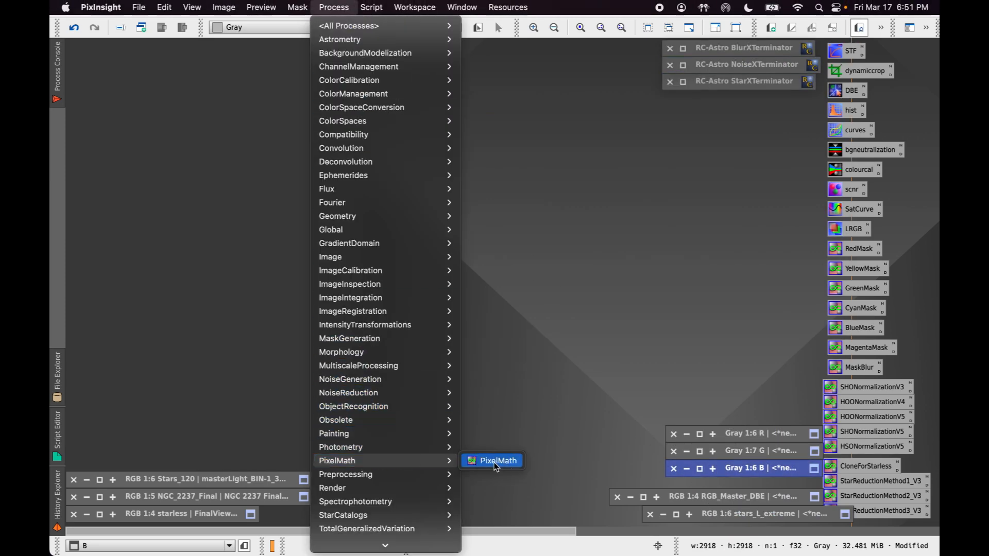
pyautogui.click(507, 466)
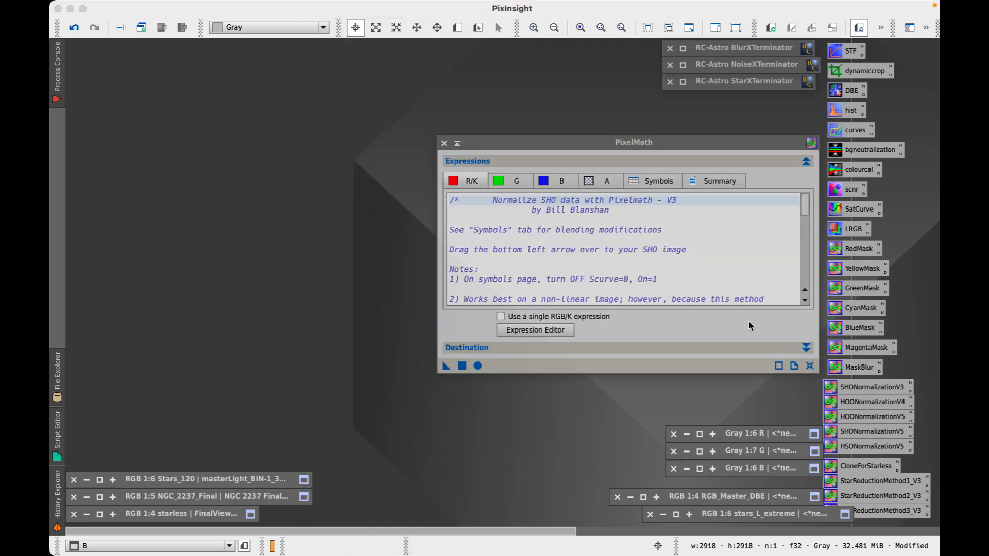
pyautogui.click(809, 366)
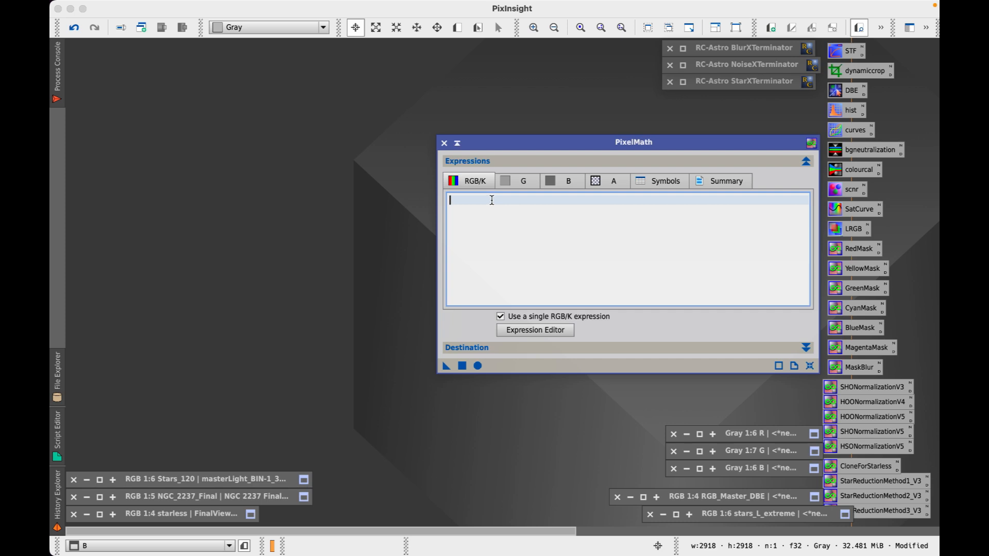
pyautogui.press('super+v')
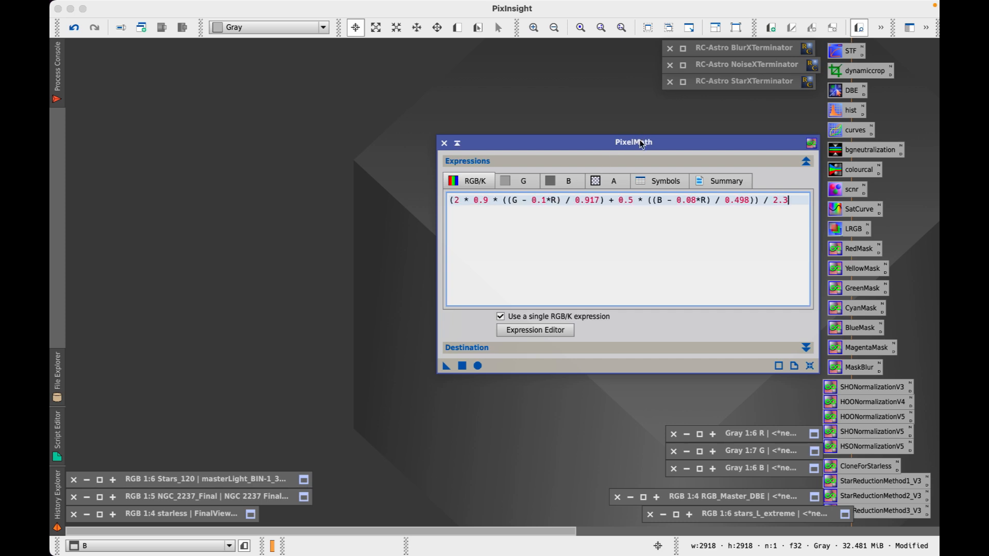
pyautogui.moveTo(636, 144); pyautogui.dragTo(545, 60)
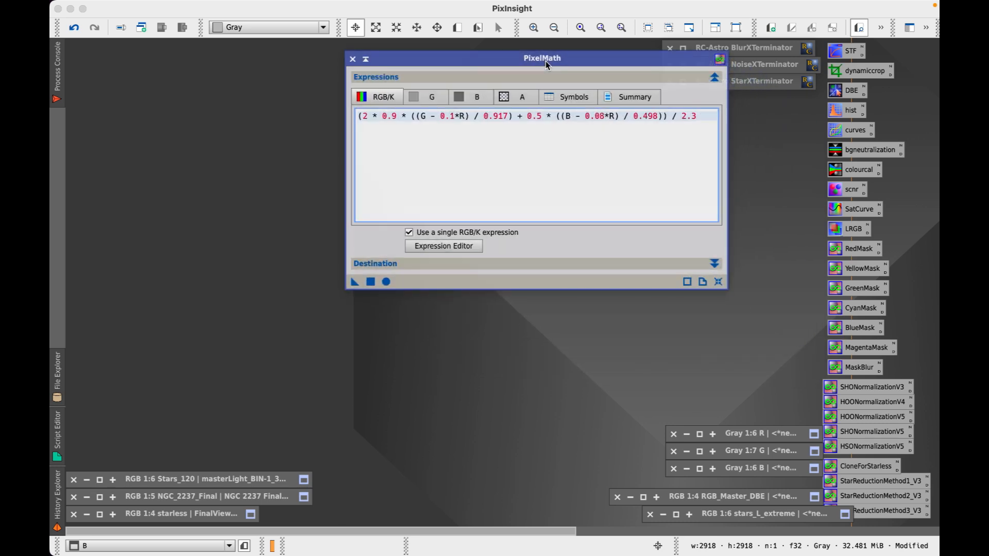
pyautogui.click(407, 266)
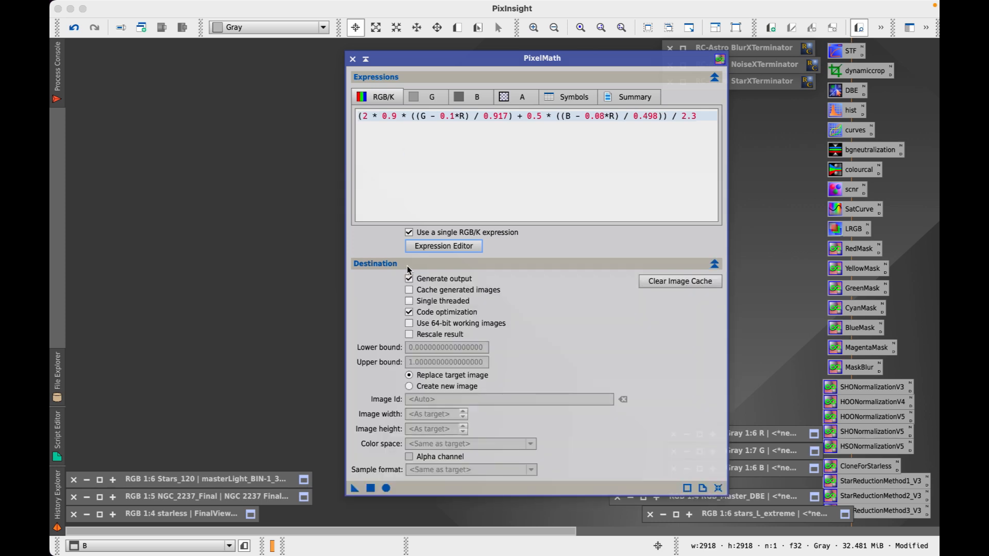
pyautogui.click(409, 387)
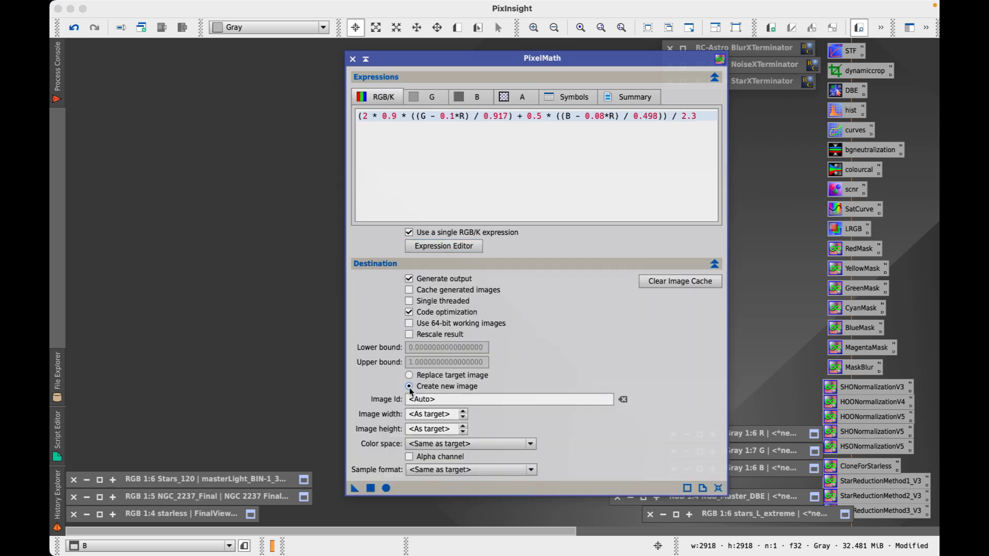
pyautogui.click(446, 397)
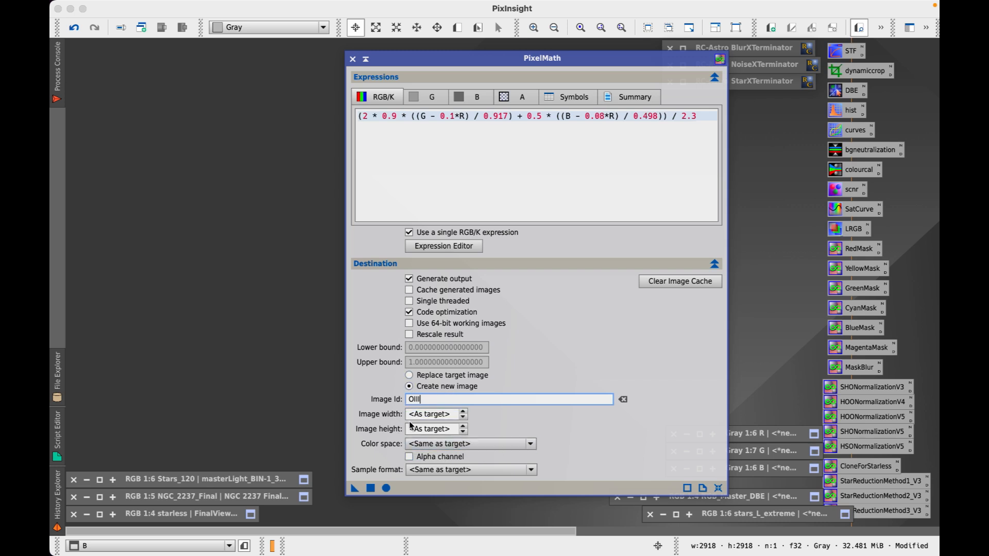
pyautogui.click(370, 488)
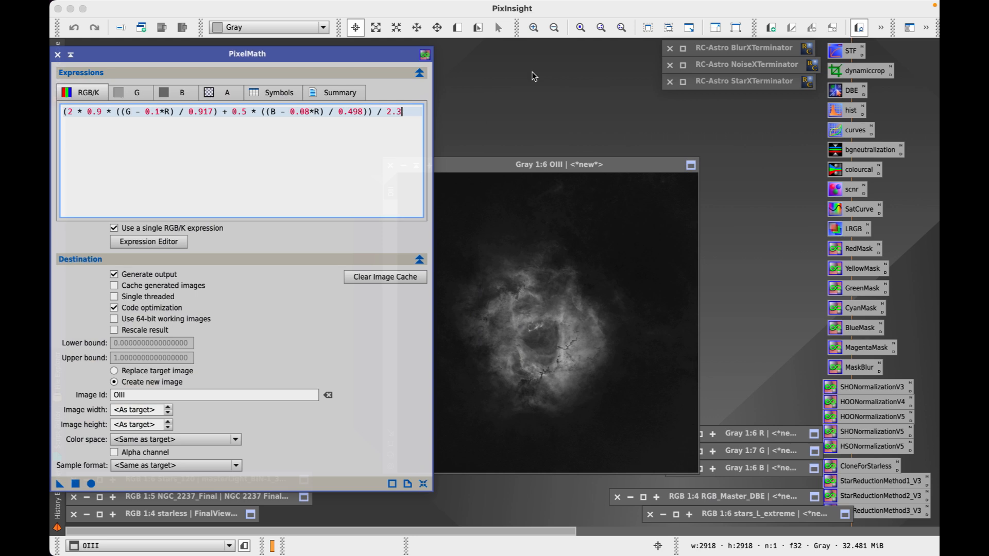
# Iconize the OIII image and the reset PixelMath tool, then restore and activate the R image
pyautogui.moveTo(548, 168); pyautogui.dragTo(644, 84)
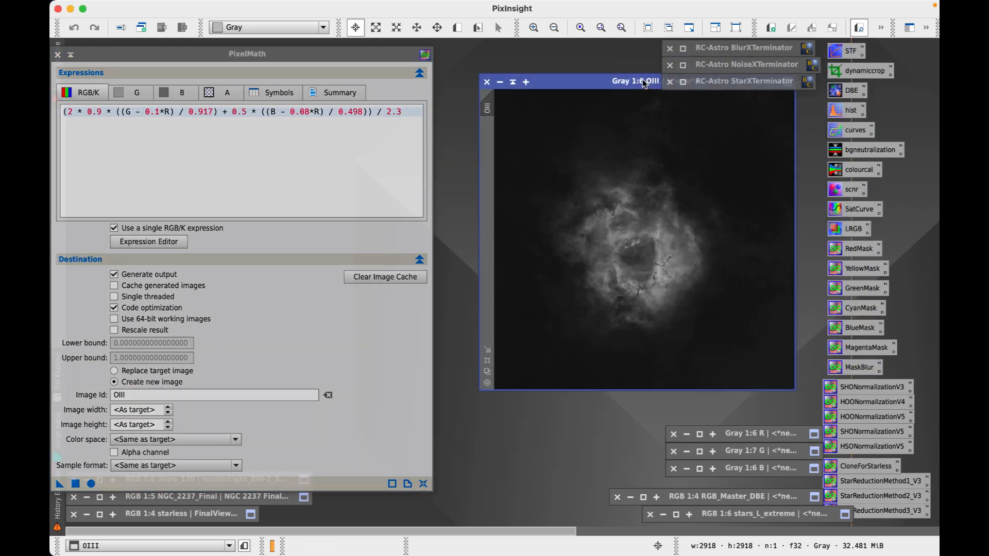
pyautogui.click(500, 81)
pyautogui.moveTo(622, 234); pyautogui.dragTo(725, 400)
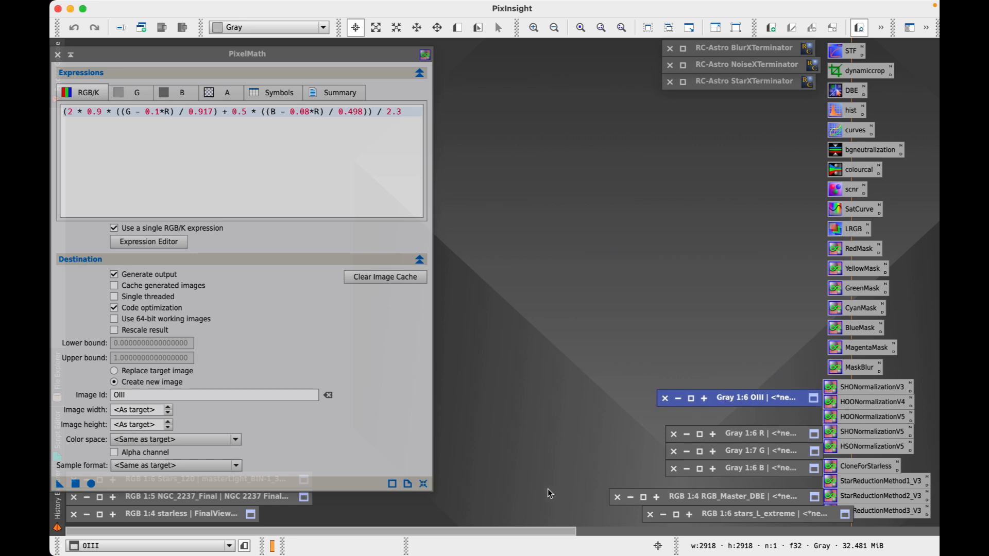
pyautogui.click(423, 483)
pyautogui.moveTo(134, 53); pyautogui.dragTo(187, 54)
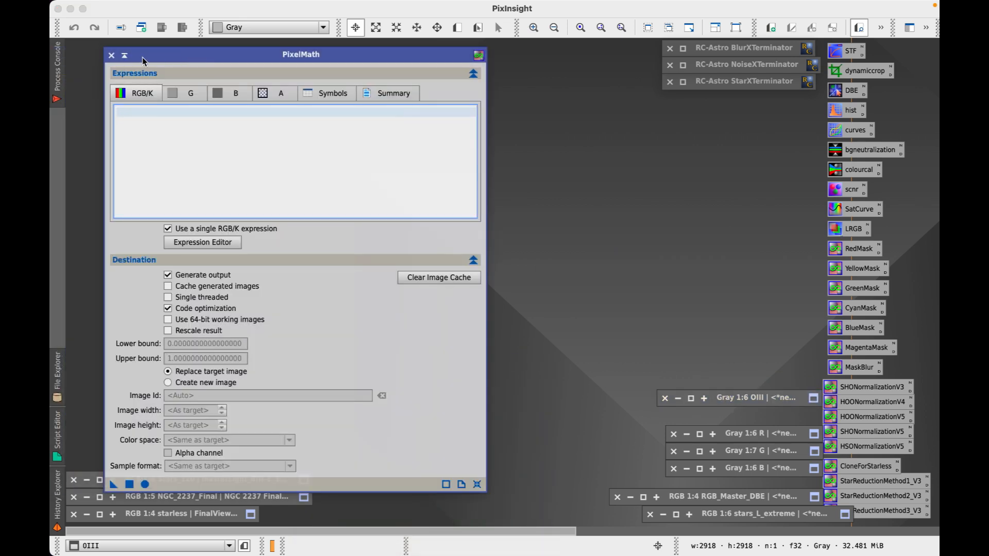
pyautogui.click(124, 58)
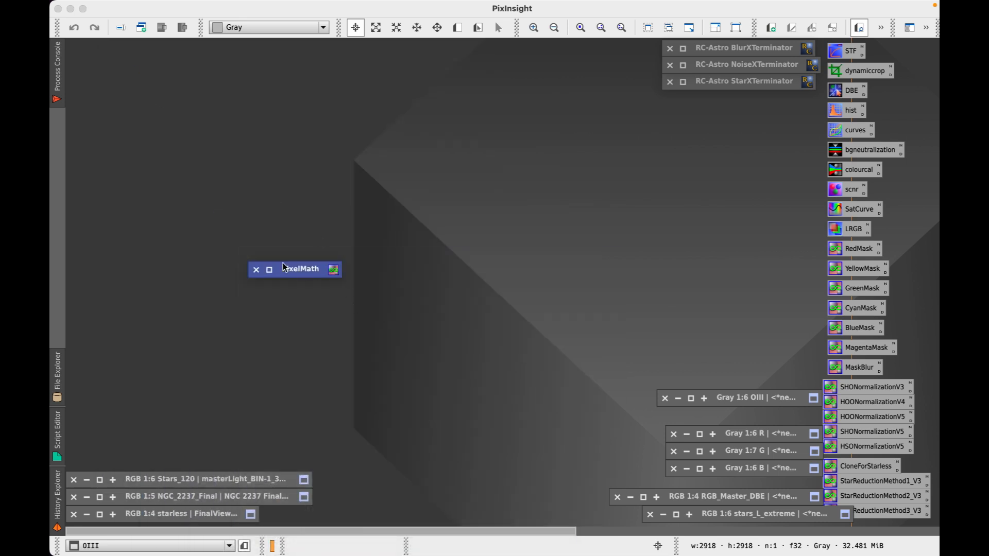
pyautogui.moveTo(289, 267); pyautogui.dragTo(760, 99)
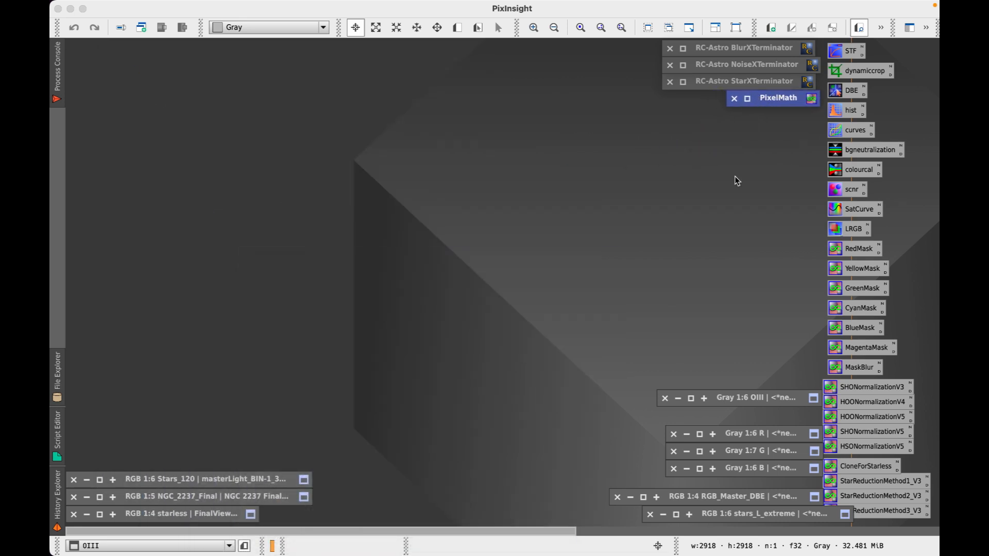
pyautogui.doubleClick(699, 436)
pyautogui.click(207, 66)
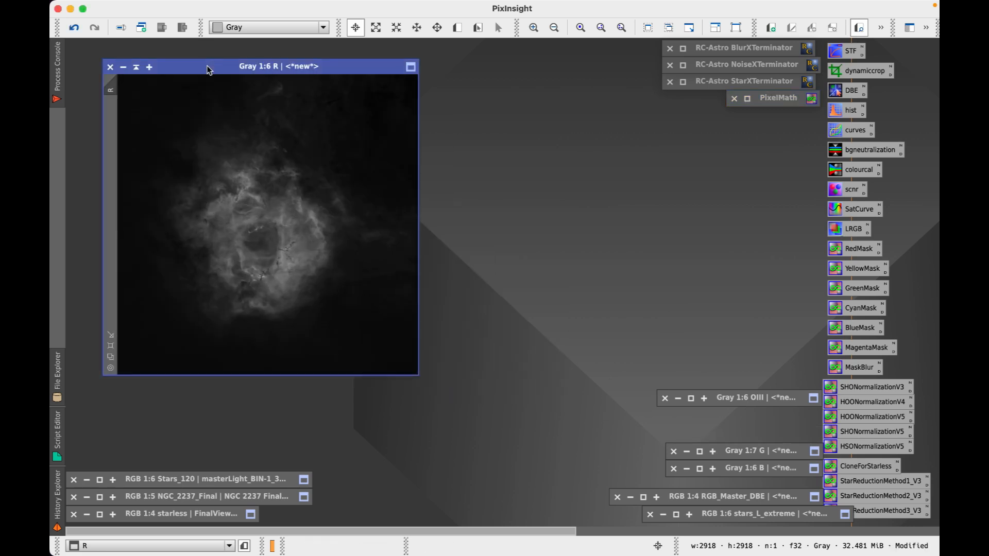
# Duplicate R, iconize the original, and rename the R_clone copy to Ha
pyautogui.click(145, 32)
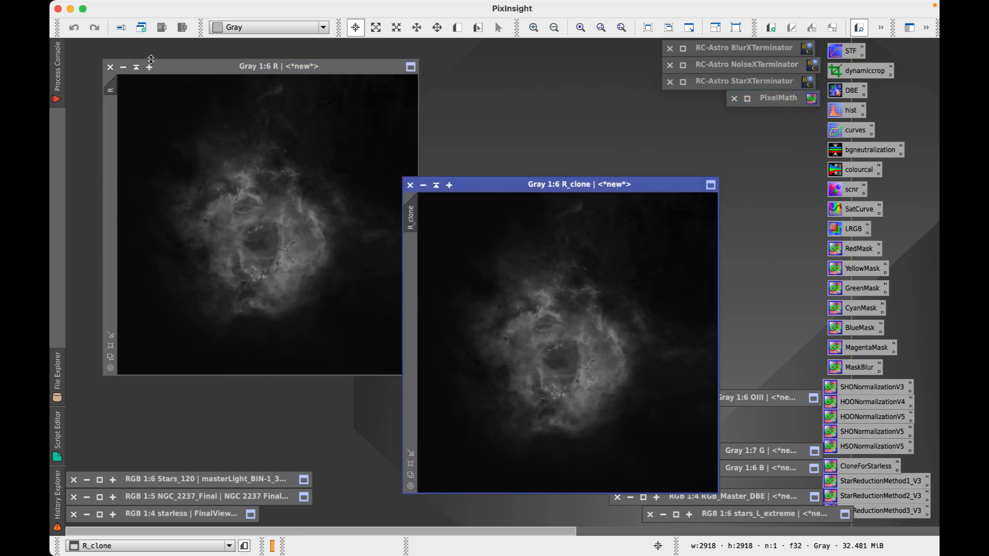
pyautogui.click(137, 68)
pyautogui.moveTo(563, 188); pyautogui.dragTo(307, 119)
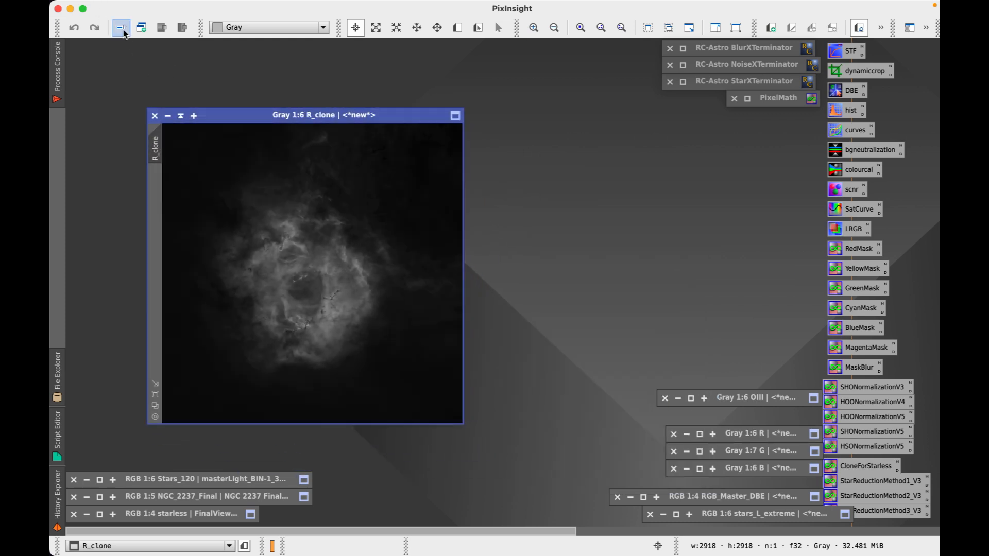
pyautogui.click(122, 29)
pyautogui.write('Ha')
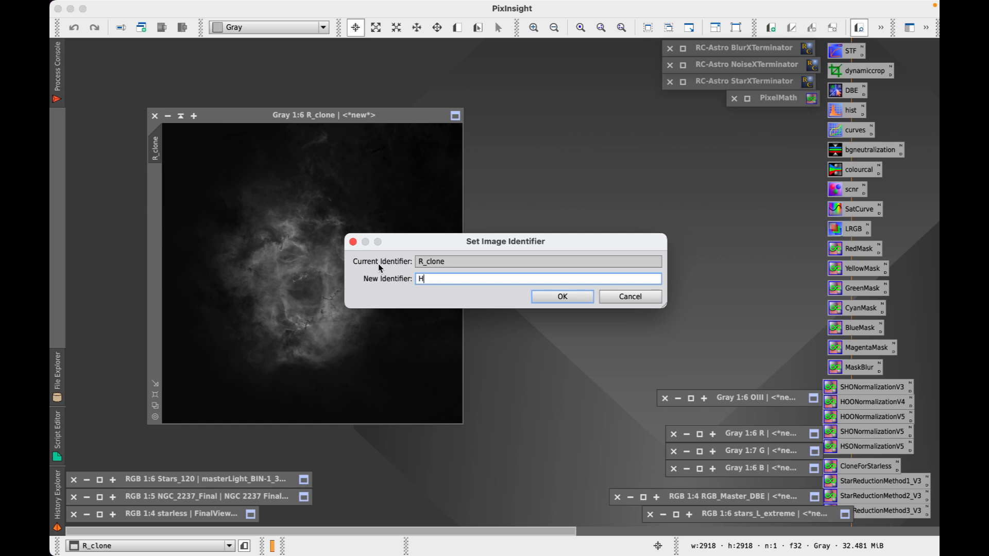
pyautogui.click(562, 298)
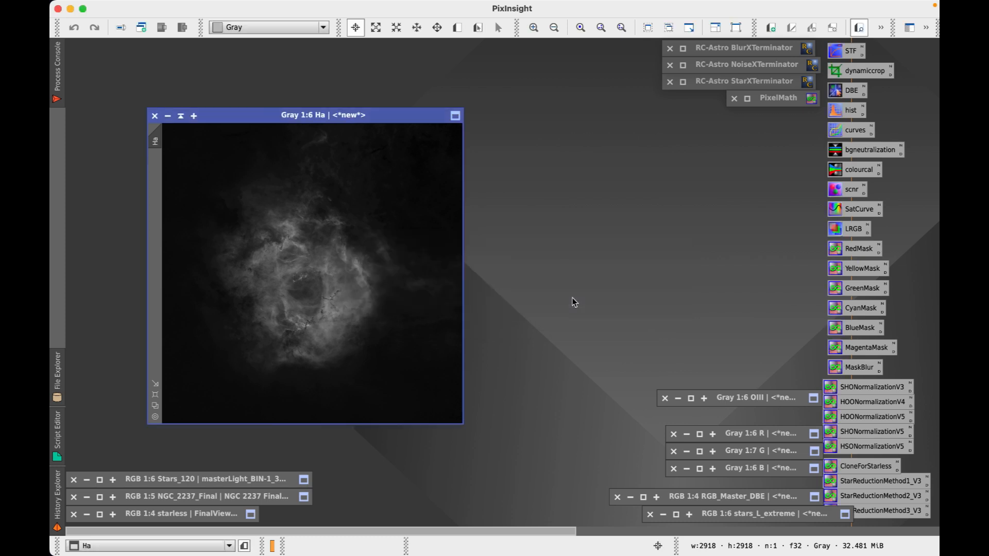
# Place the Ha and OIII images side by side, then bring up the process PDF
pyautogui.click(179, 117)
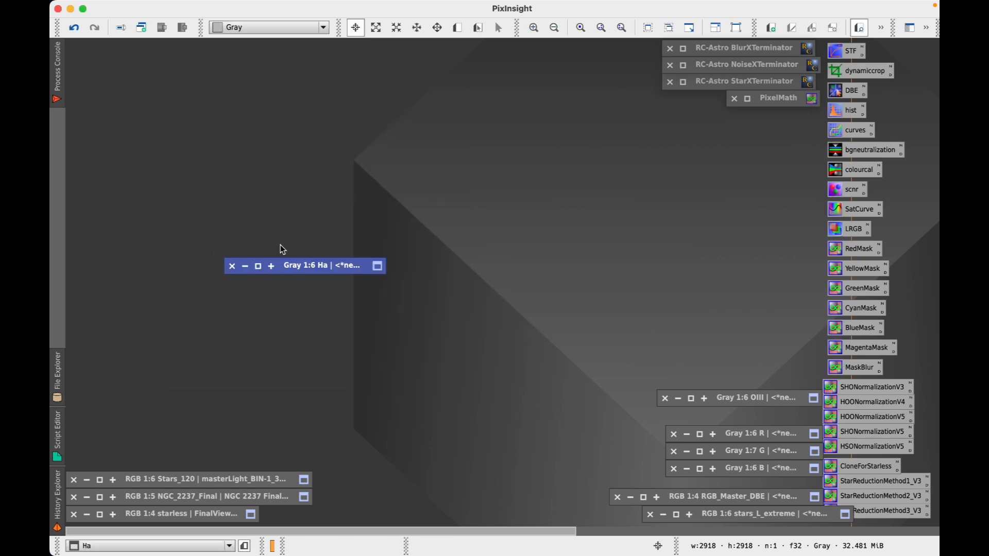
pyautogui.moveTo(302, 267); pyautogui.dragTo(533, 123)
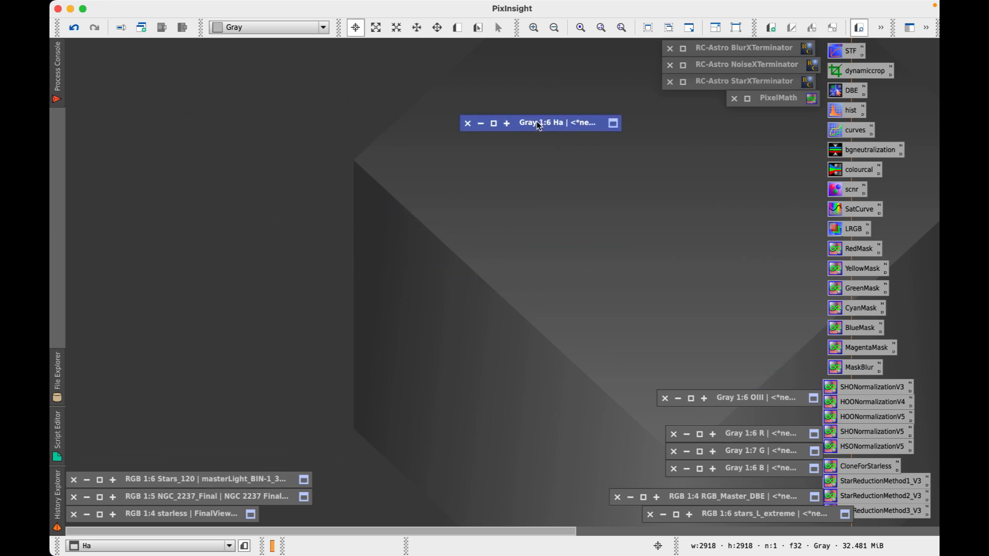
pyautogui.click(494, 123)
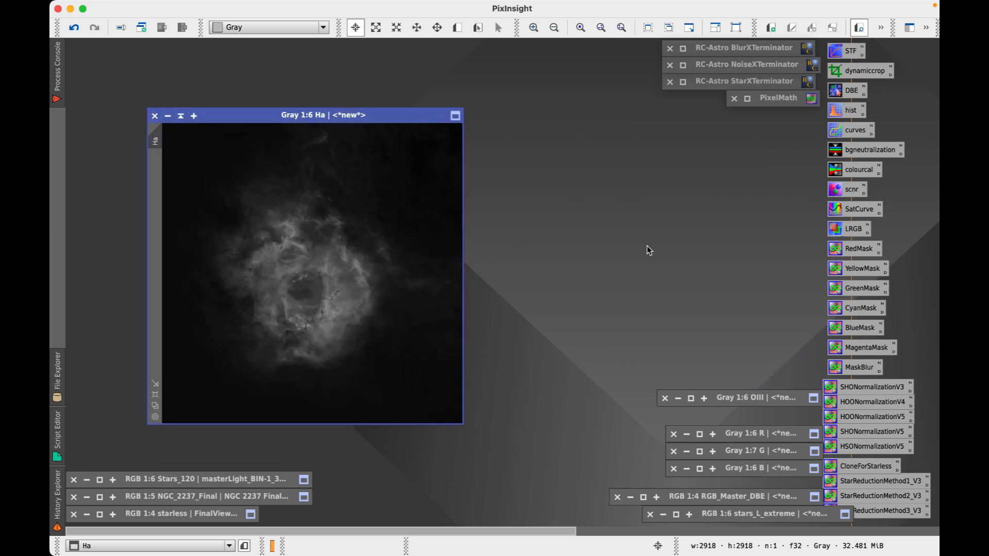
pyautogui.click(690, 398)
pyautogui.moveTo(355, 122); pyautogui.dragTo(636, 128)
pyautogui.moveTo(637, 83); pyautogui.dragTo(247, 103)
pyautogui.moveTo(516, 128); pyautogui.dragTo(508, 102)
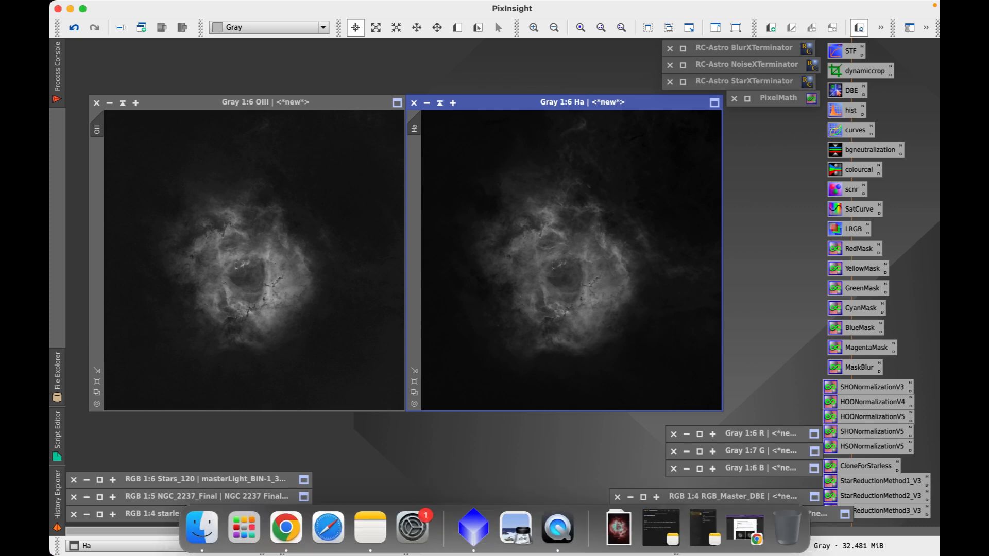
pyautogui.click(307, 534)
# Scroll the Rosette Nebula PDF to step 11's Linear Fit instructions, then minimize the browser
pyautogui.scroll(-3, 382, 315)
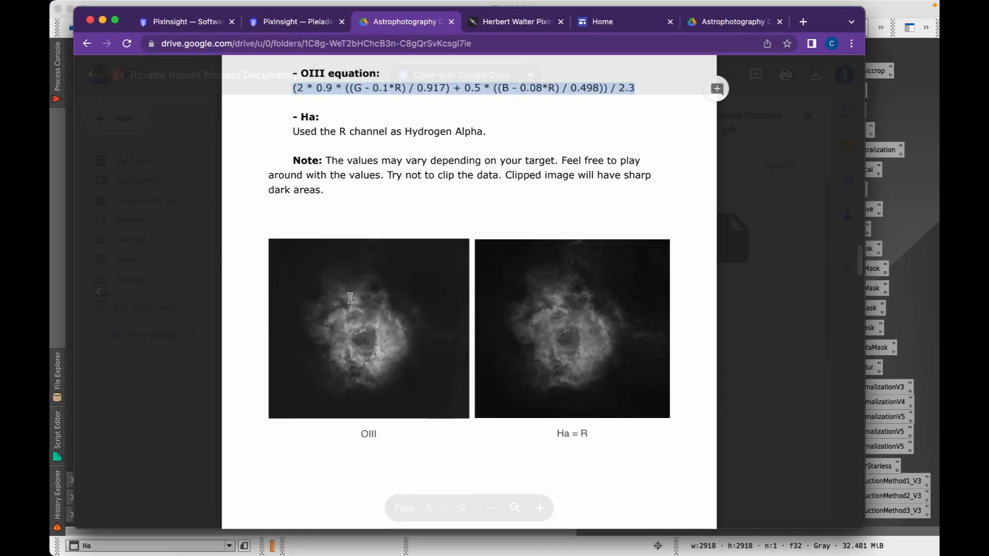
pyautogui.scroll(-2, 350, 298)
pyautogui.scroll(-10, 350, 298)
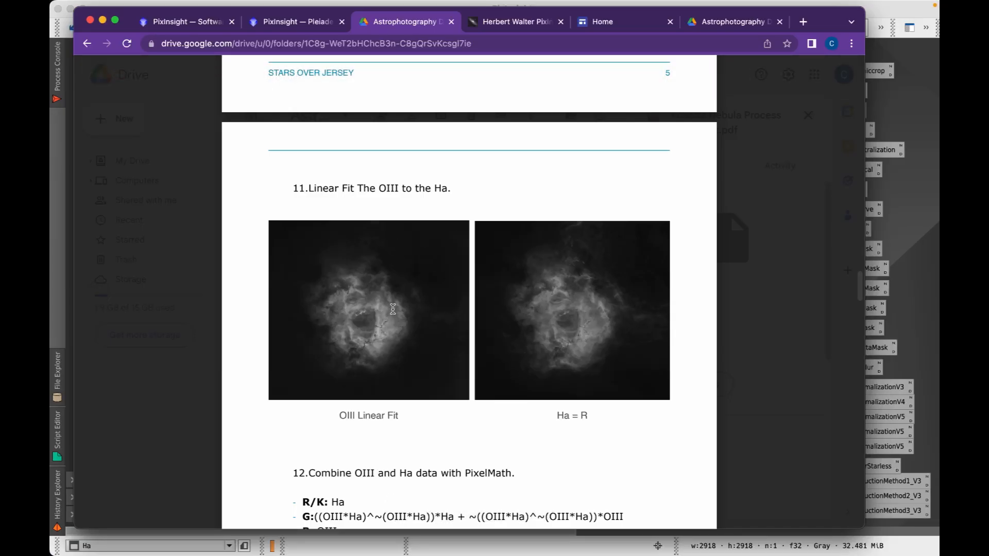
pyautogui.click(103, 21)
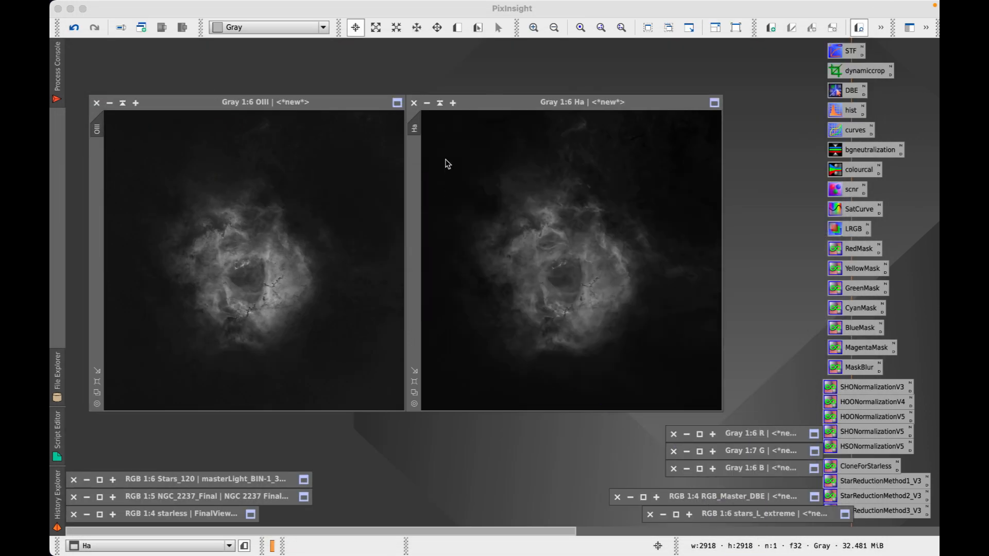
# Apply LinearFit to the OIII image with Ha as the reference, then close LinearFit
pyautogui.click(378, 103)
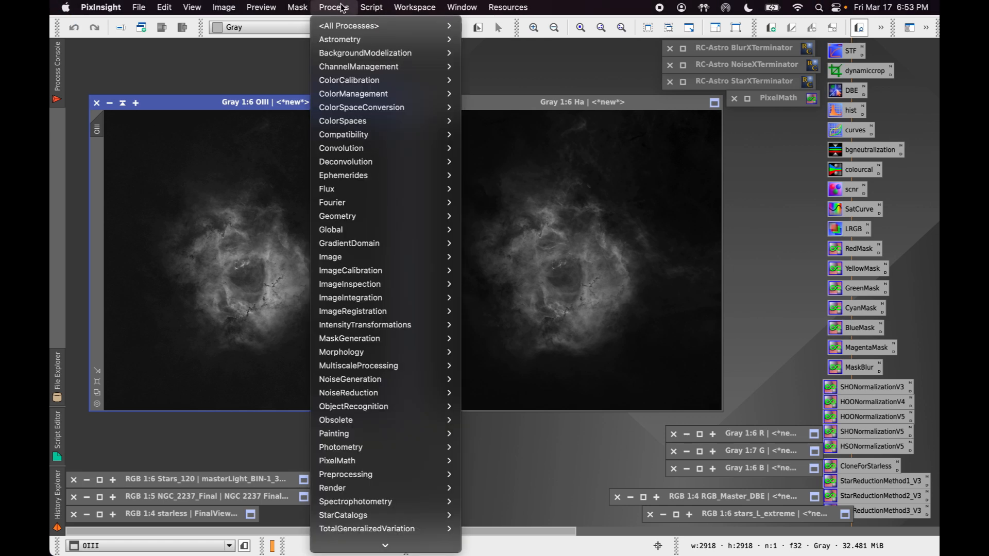
pyautogui.moveTo(364, 80)
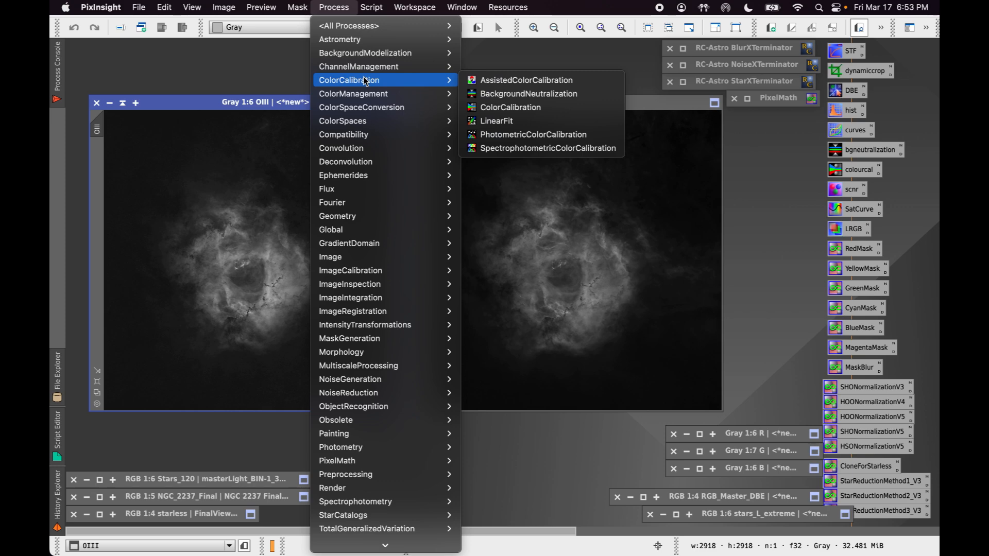
pyautogui.click(512, 121)
pyautogui.moveTo(621, 337); pyautogui.dragTo(505, 386)
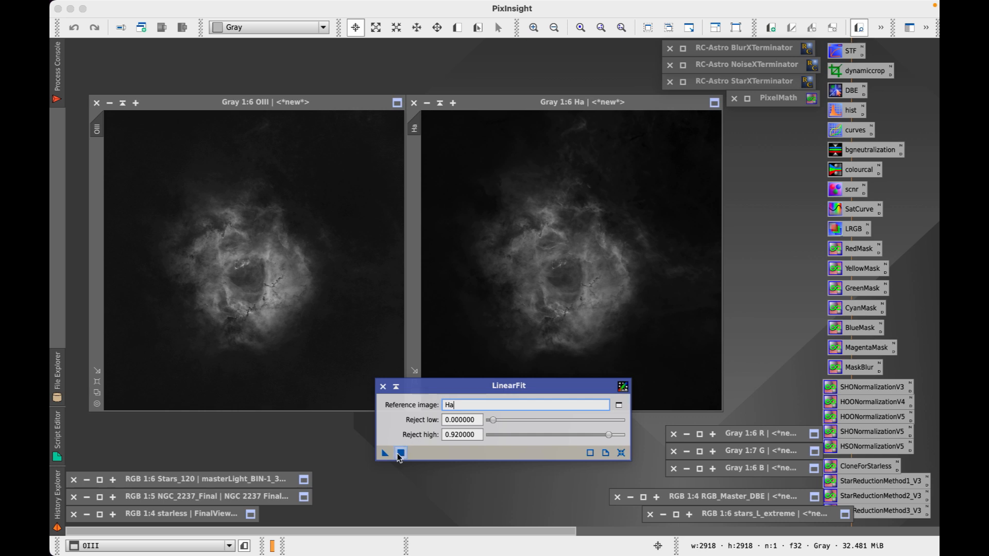
pyautogui.moveTo(383, 456); pyautogui.dragTo(325, 317)
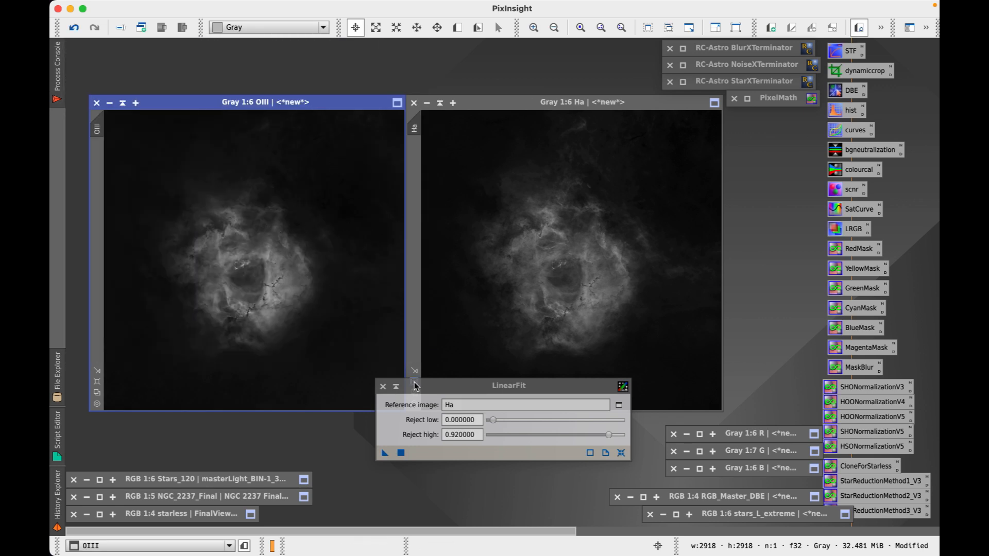
pyautogui.click(382, 386)
# Realign the OIII and Ha image windows side by side
pyautogui.moveTo(357, 105)
pyautogui.mouseDown()
pyautogui.moveTo(346, 144)
pyautogui.moveTo(348, 105)
pyautogui.mouseUp()
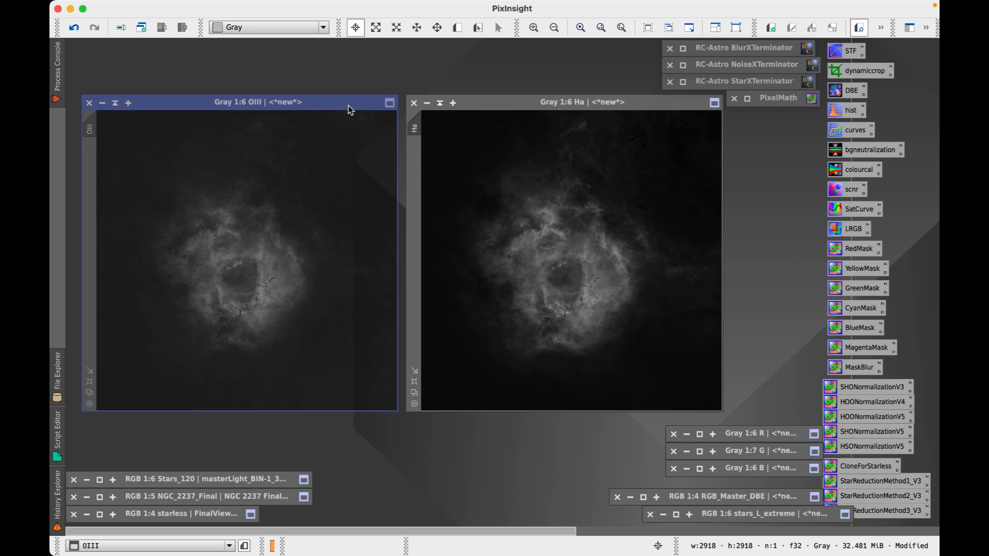
pyautogui.moveTo(538, 103); pyautogui.dragTo(531, 103)
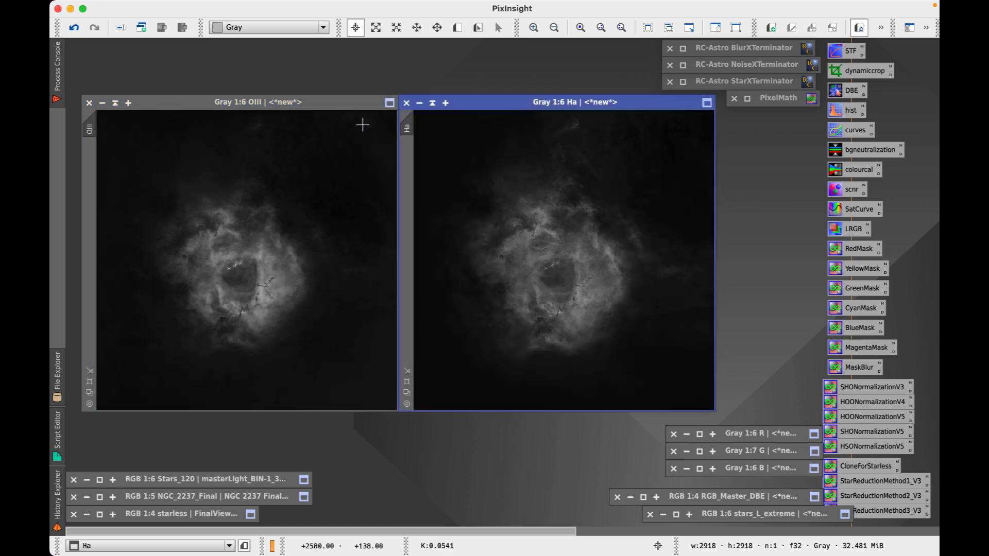
pyautogui.moveTo(313, 101)
pyautogui.mouseDown()
pyautogui.moveTo(307, 42)
pyautogui.moveTo(304, 95)
pyautogui.mouseUp()
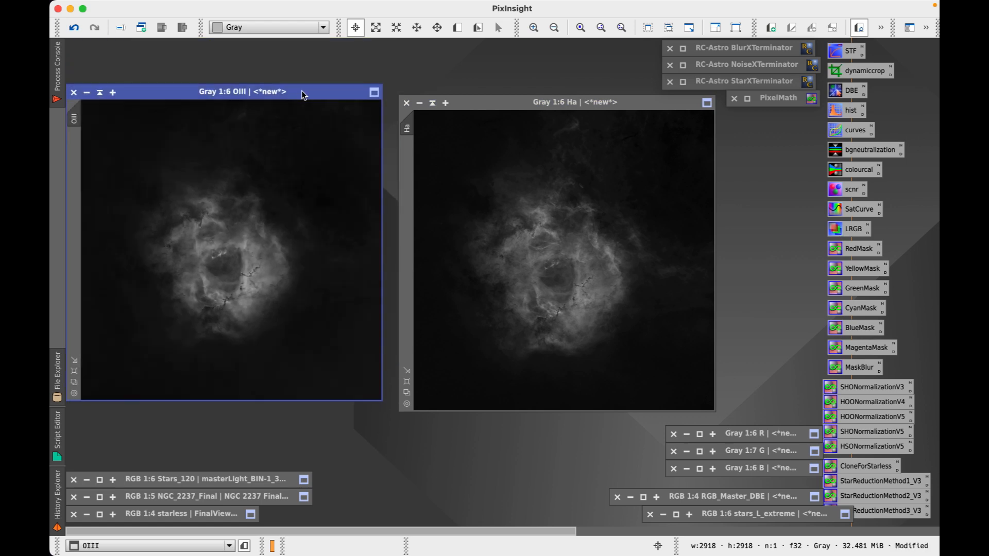
pyautogui.moveTo(514, 104); pyautogui.dragTo(502, 95)
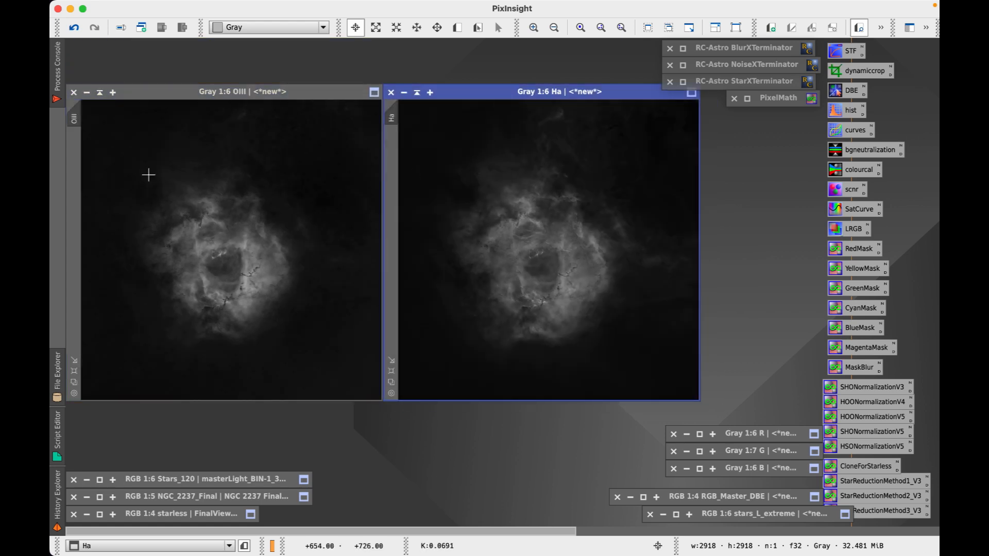
pyautogui.moveTo(361, 553)
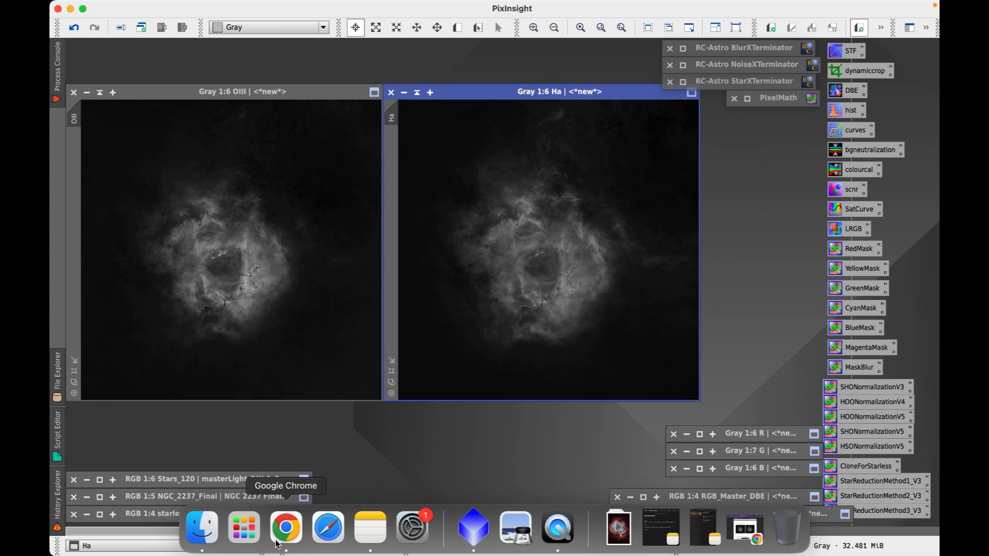
pyautogui.click(285, 528)
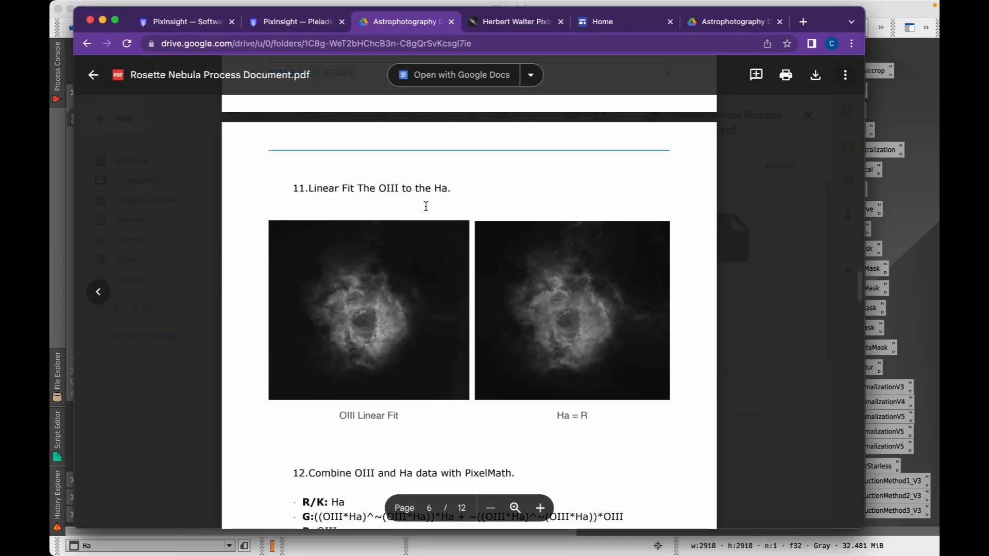
pyautogui.scroll(-5, 425, 206)
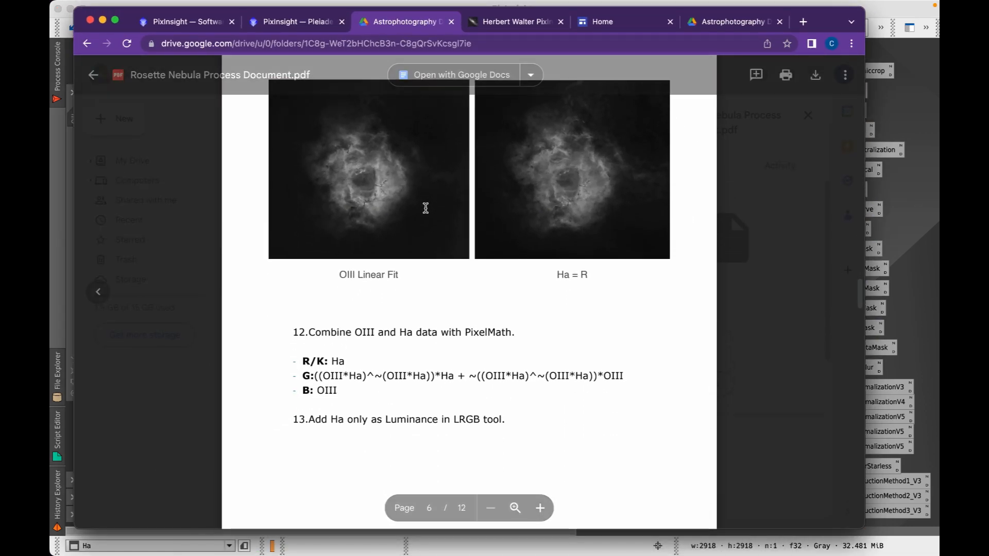
pyautogui.scroll(3, 425, 208)
pyautogui.scroll(-8, 425, 208)
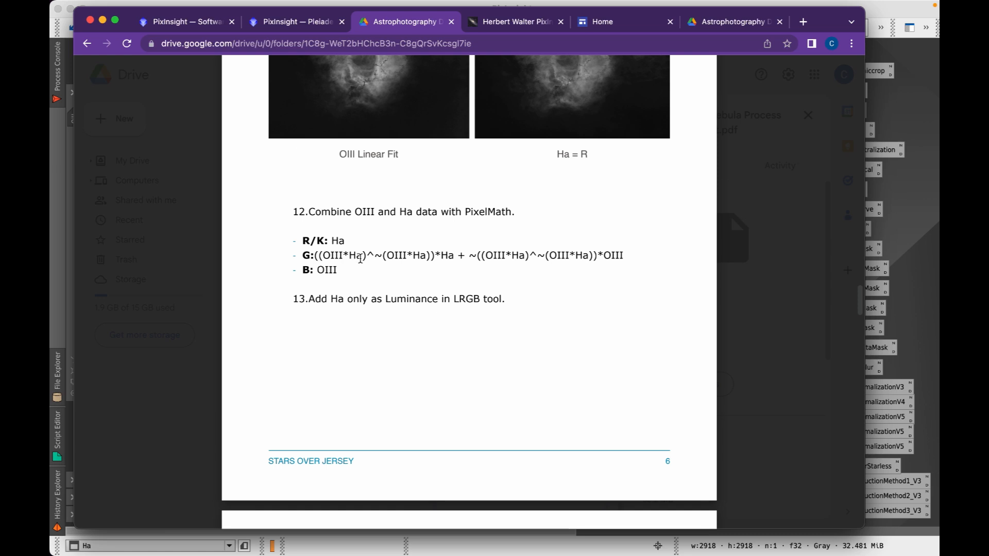
pyautogui.scroll(2, 360, 259)
pyautogui.scroll(-10, 360, 259)
pyautogui.scroll(10, 419, 302)
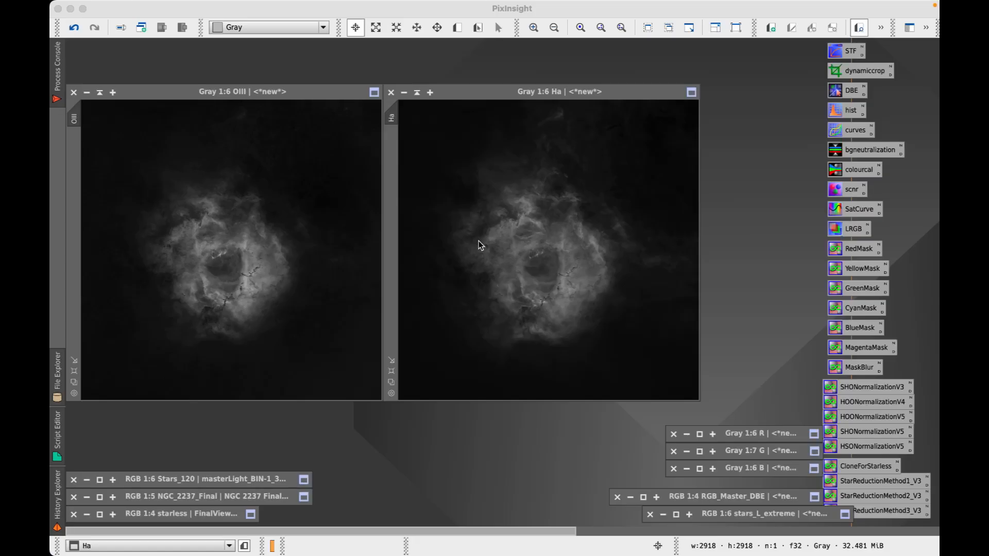
# Iconize the OIII and Ha images side by side and reopen PixelMath from its icon
pyautogui.click(100, 93)
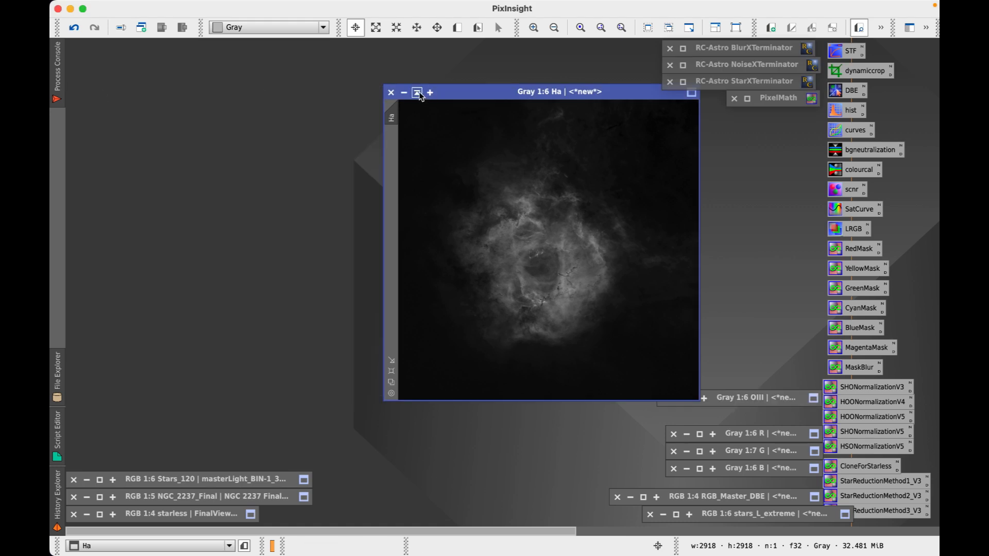
pyautogui.click(417, 93)
pyautogui.moveTo(534, 128); pyautogui.dragTo(722, 382)
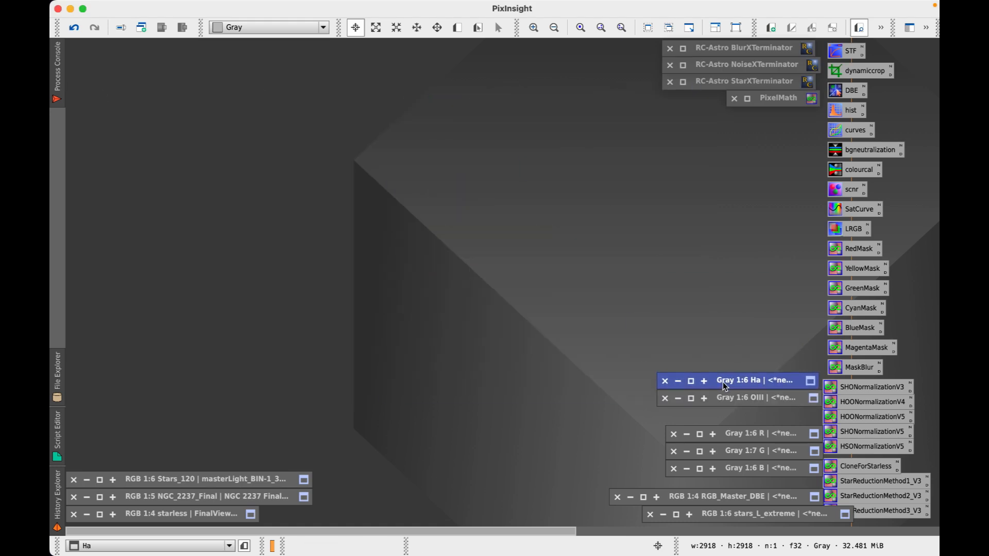
pyautogui.click(747, 98)
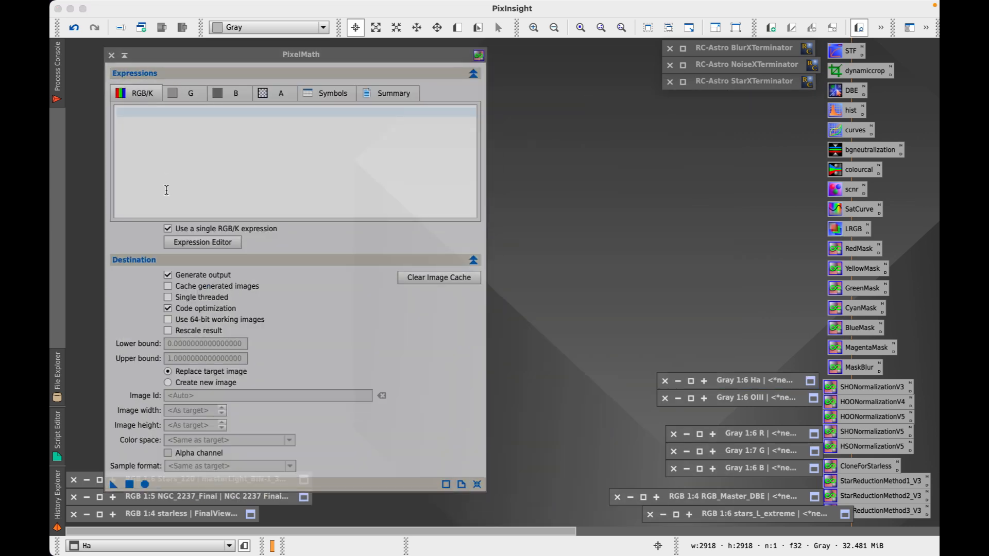
pyautogui.moveTo(268, 51); pyautogui.dragTo(275, 49)
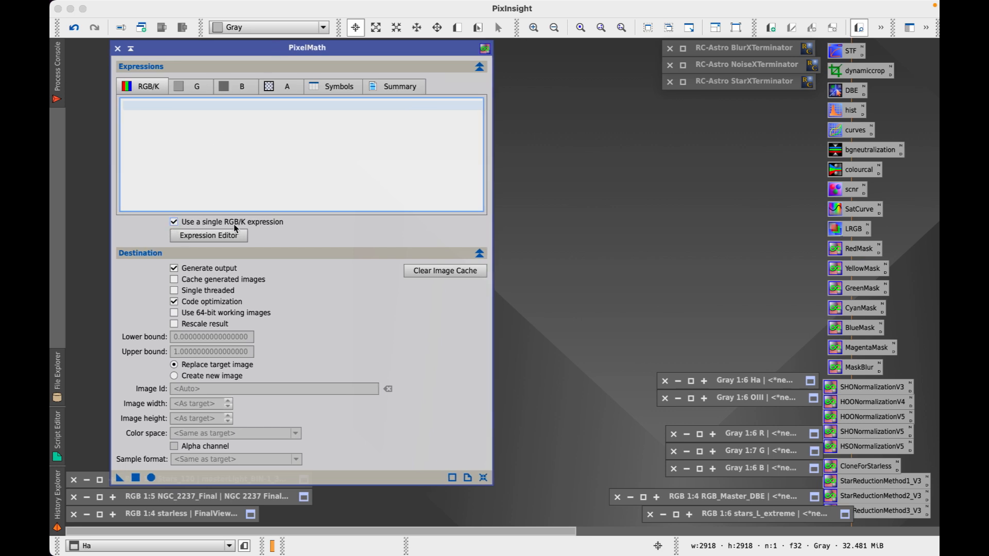
# Turn off single RGB/K expression and check that the channel expressions are empty
pyautogui.click(174, 222)
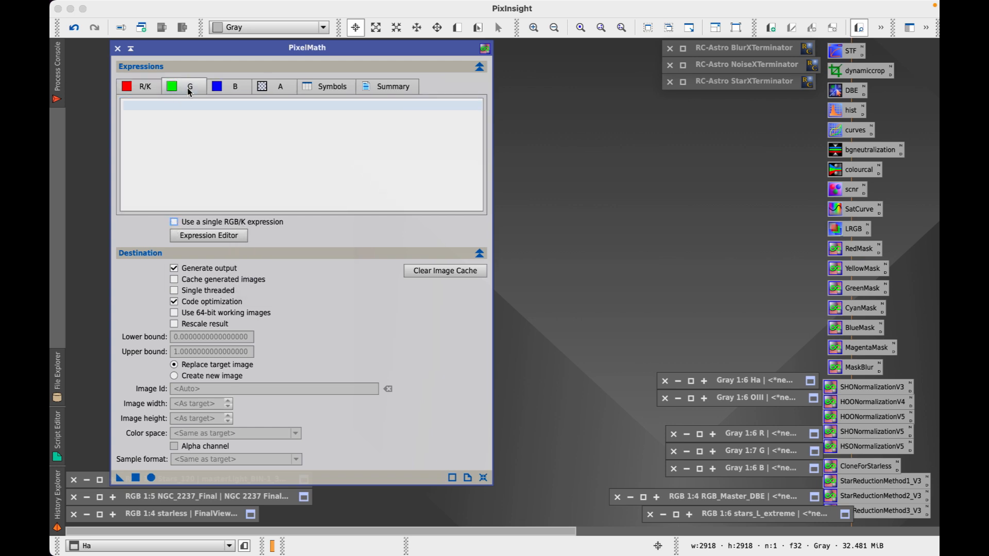
pyautogui.click(235, 87)
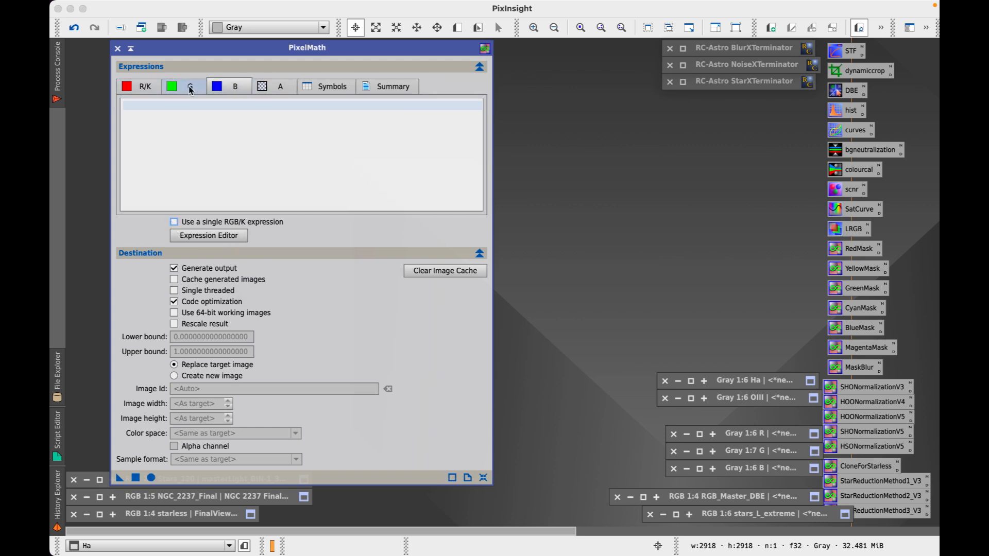
pyautogui.click(146, 88)
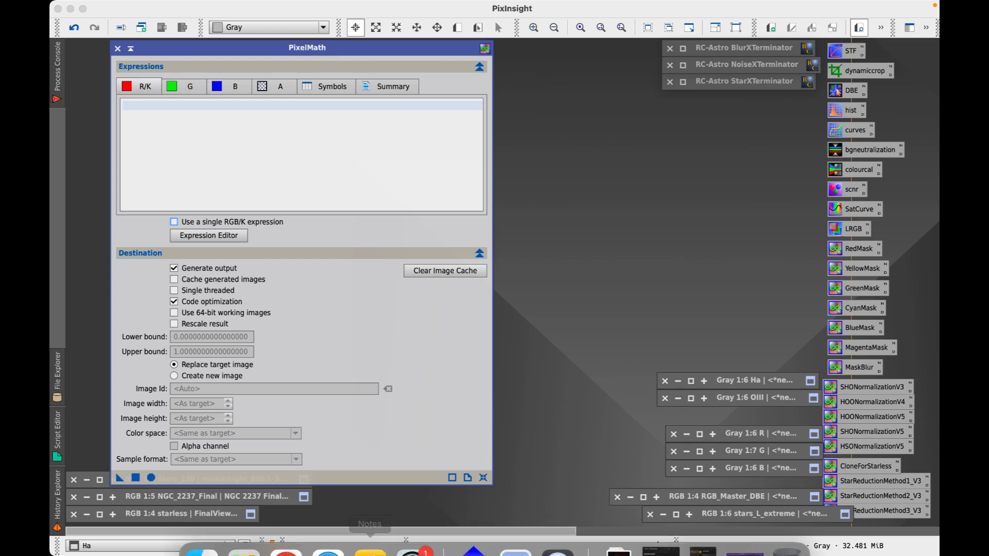
# Copy the full G: formula line from step 12 of the PDF, then minimize the browser
pyautogui.click(288, 526)
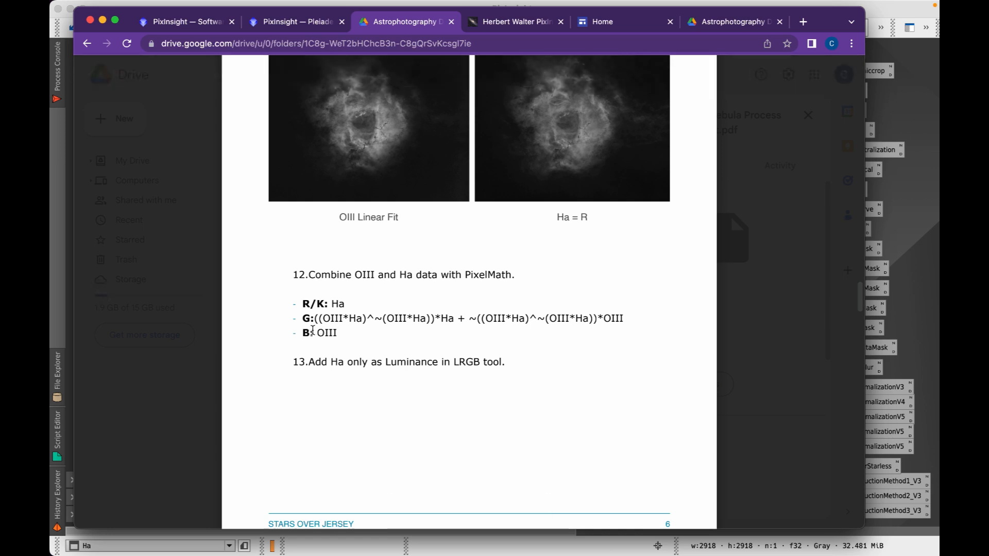
pyautogui.moveTo(302, 319); pyautogui.dragTo(455, 320)
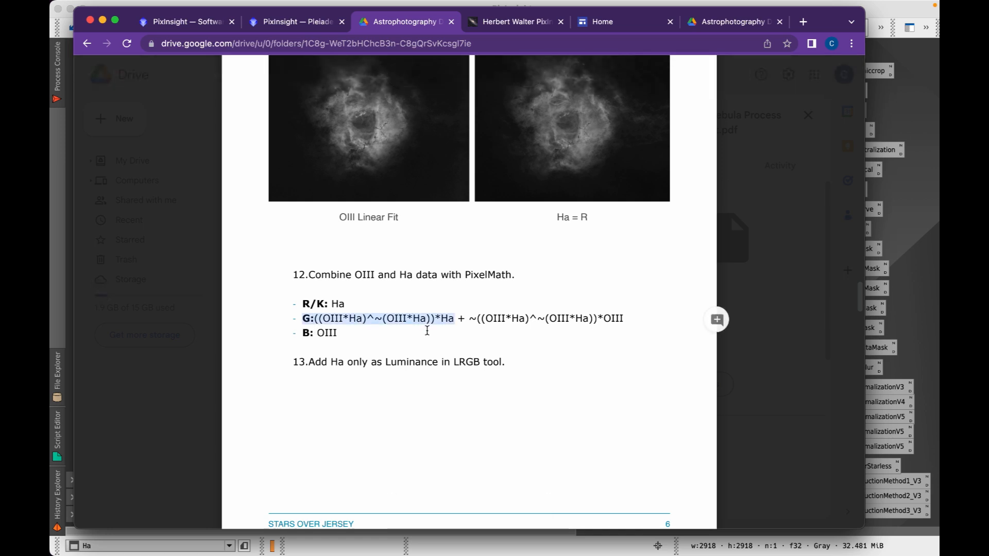
pyautogui.click(423, 328)
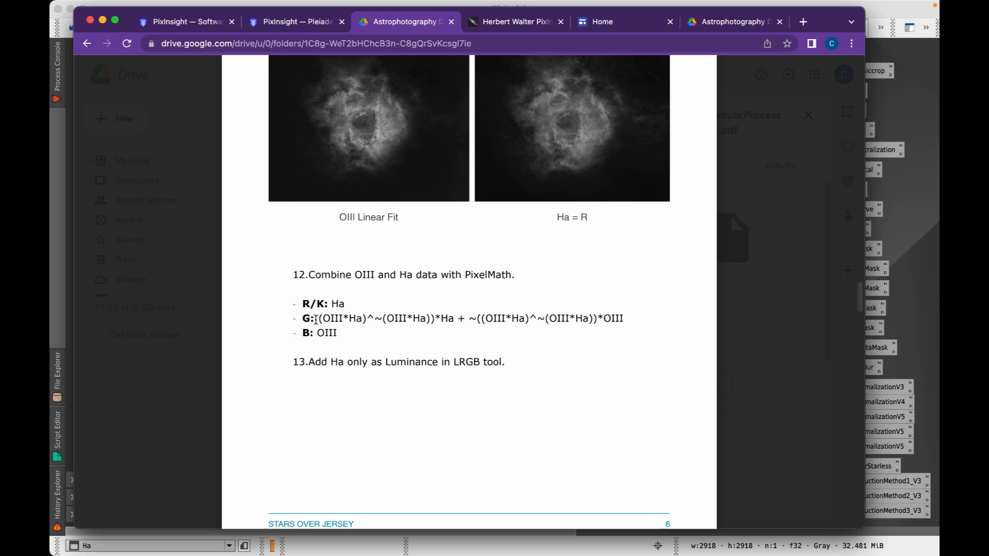
pyautogui.doubleClick(349, 320)
pyautogui.moveTo(349, 323); pyautogui.dragTo(584, 337)
pyautogui.press('super+c')
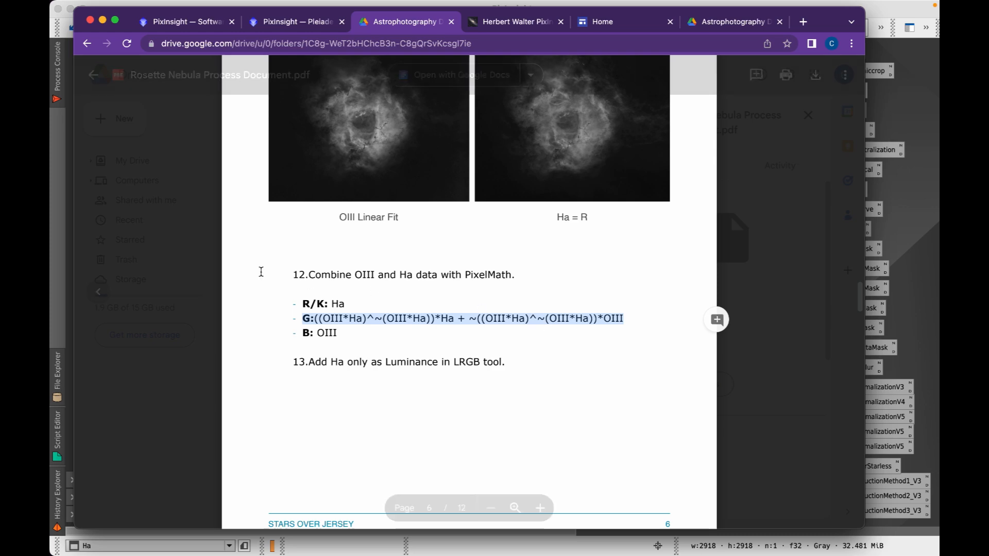
pyautogui.click(103, 20)
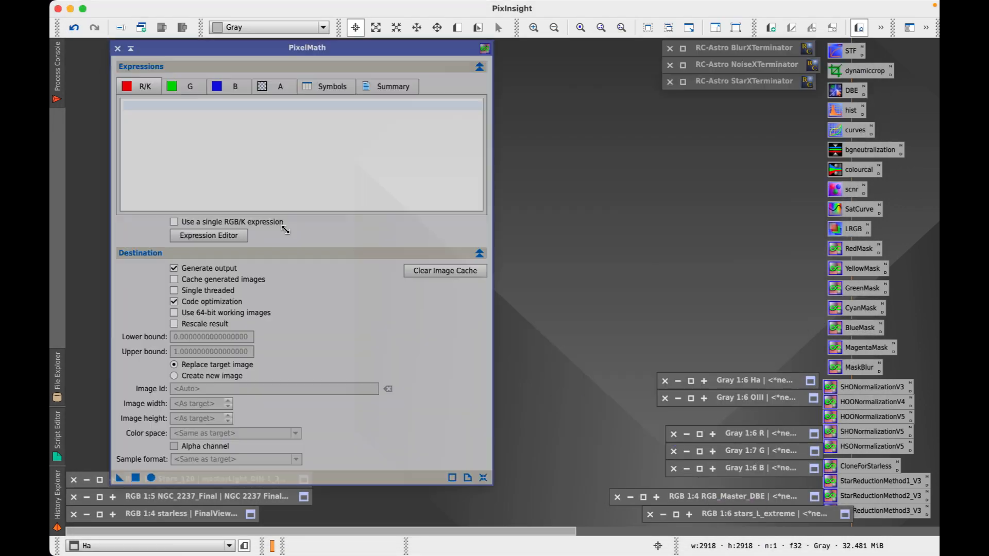
# Paste the copied formula as the G expression and delete its leading 'G:' prefix
pyautogui.click(183, 90)
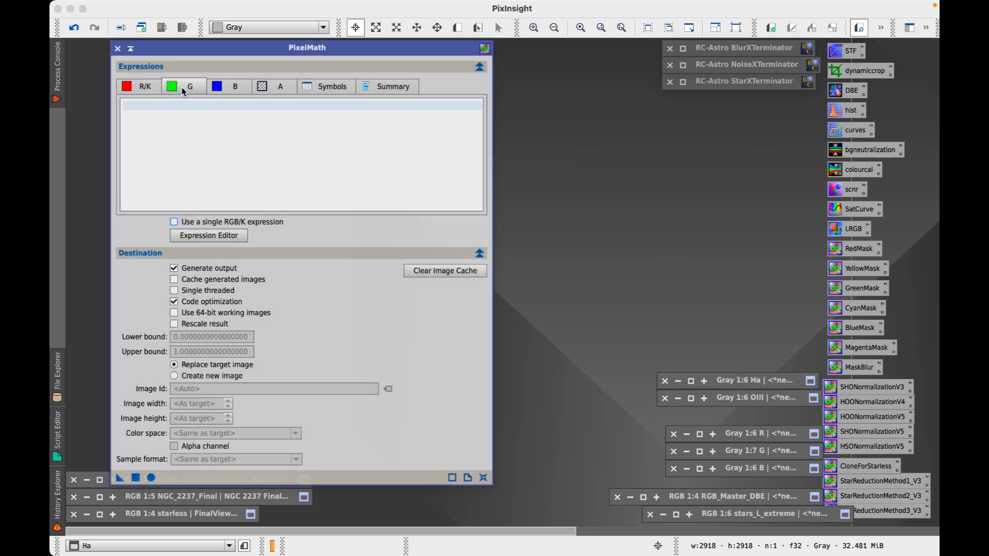
pyautogui.click(169, 102)
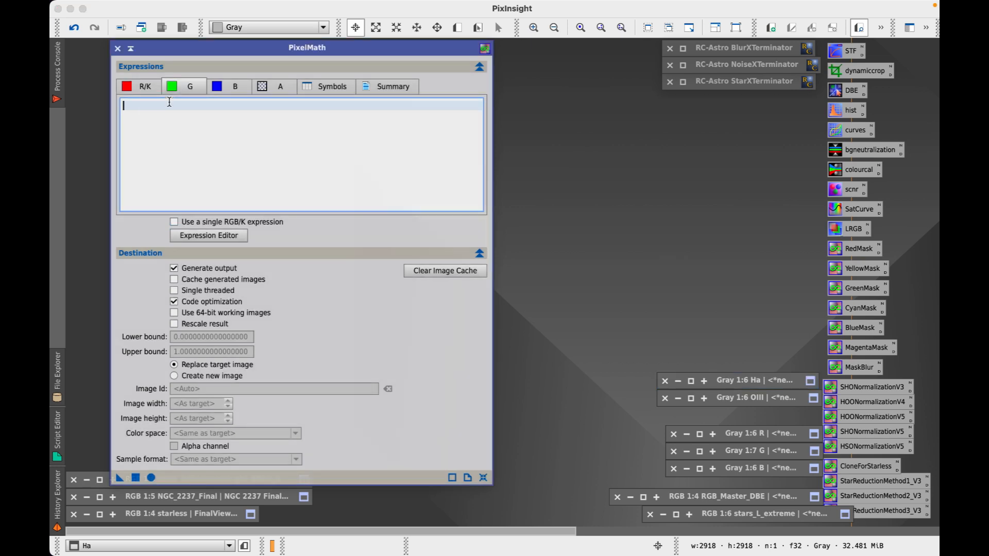
pyautogui.press('super+v')
pyautogui.click(134, 106)
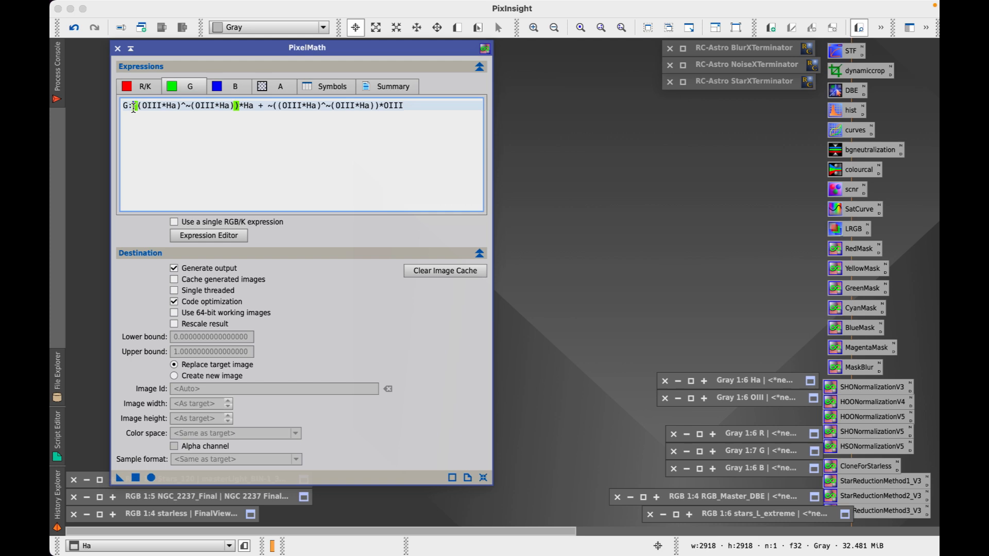
pyautogui.click(130, 108)
pyautogui.press('Right')
pyautogui.press('BackSpace')
pyautogui.press('BackSpace')
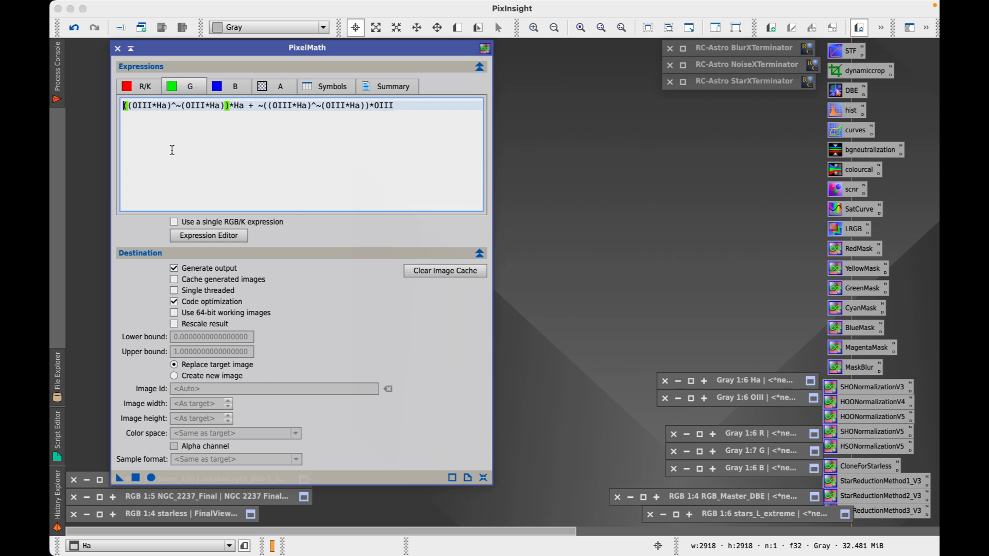
# Enter Ha as the R/K expression, then move to the B expression
pyautogui.click(142, 88)
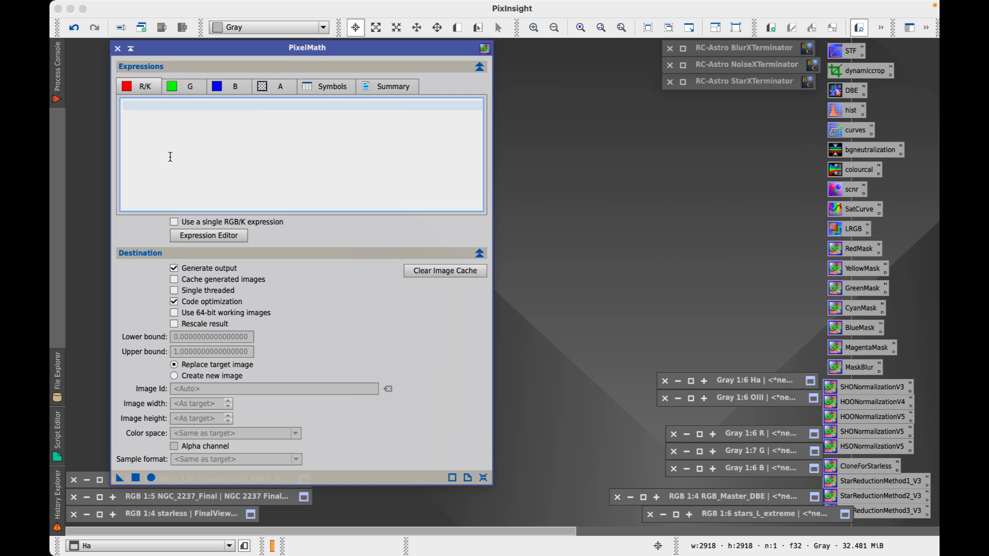
pyautogui.write('Ha')
pyautogui.click(227, 88)
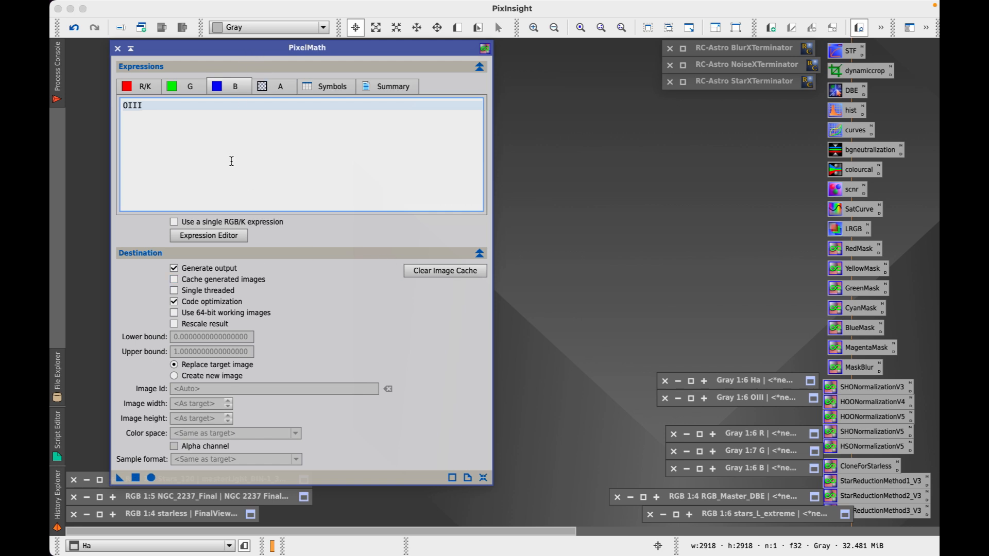
# Run PixelMath to create a new RGB colour image, producing the HOO-combined Image19
pyautogui.click(175, 377)
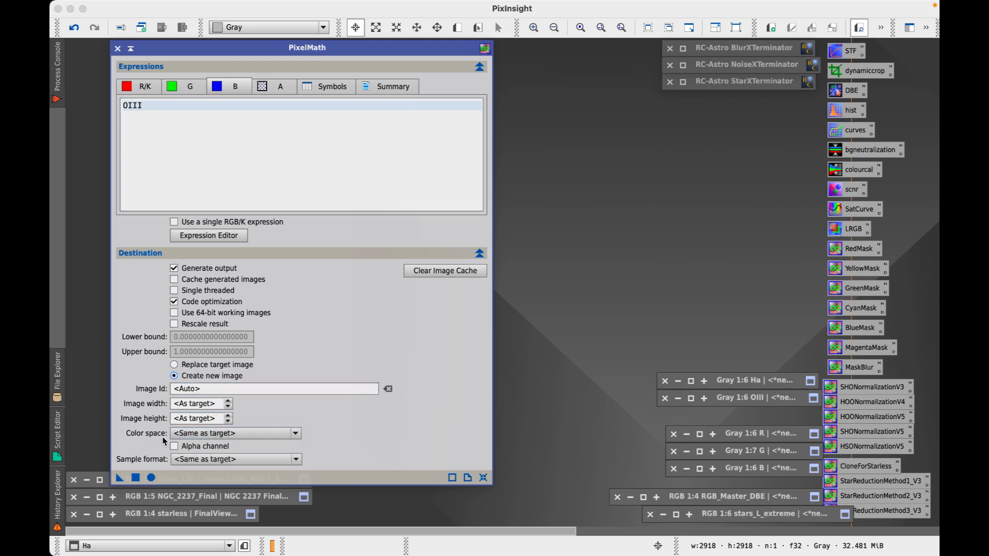
pyautogui.click(296, 436)
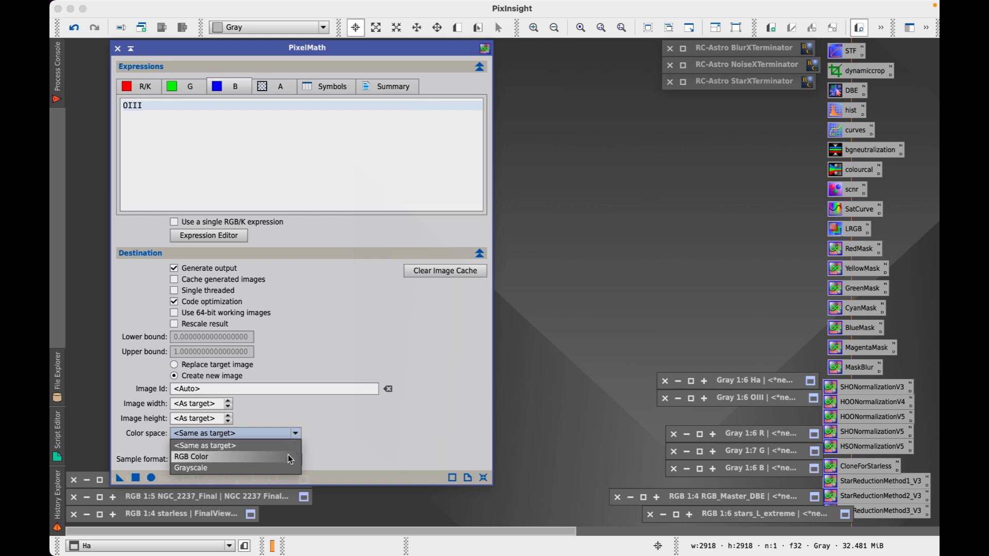
pyautogui.click(288, 455)
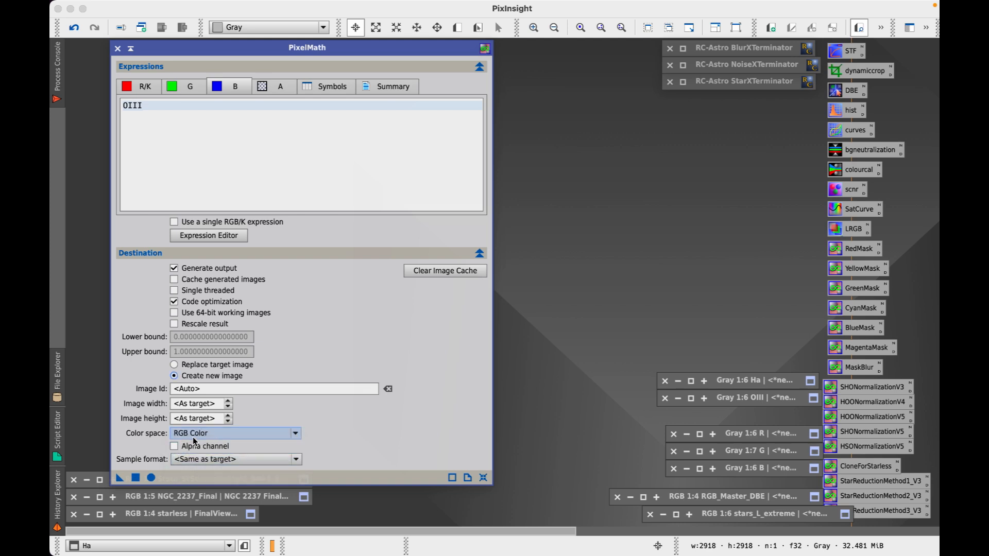
pyautogui.click(135, 478)
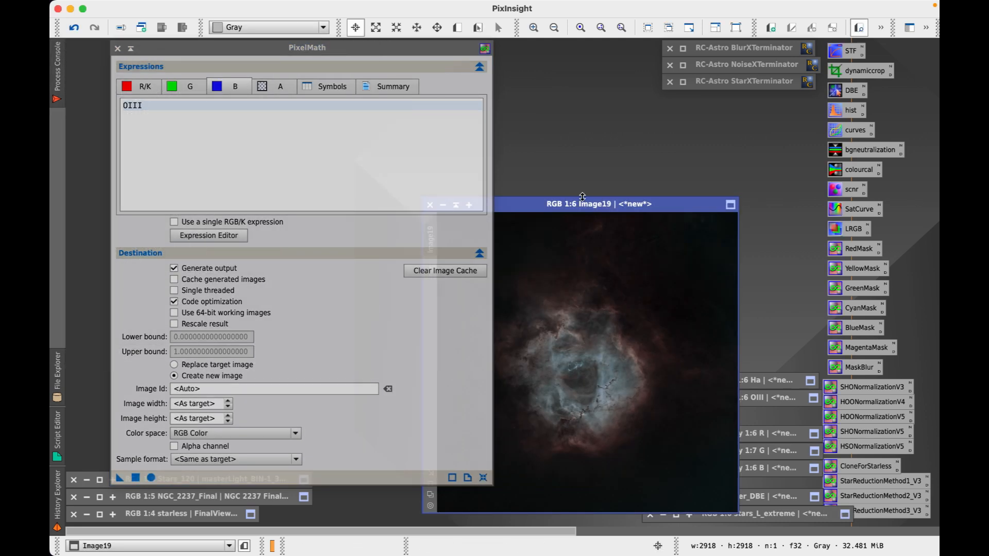
pyautogui.moveTo(581, 196); pyautogui.dragTo(637, 106)
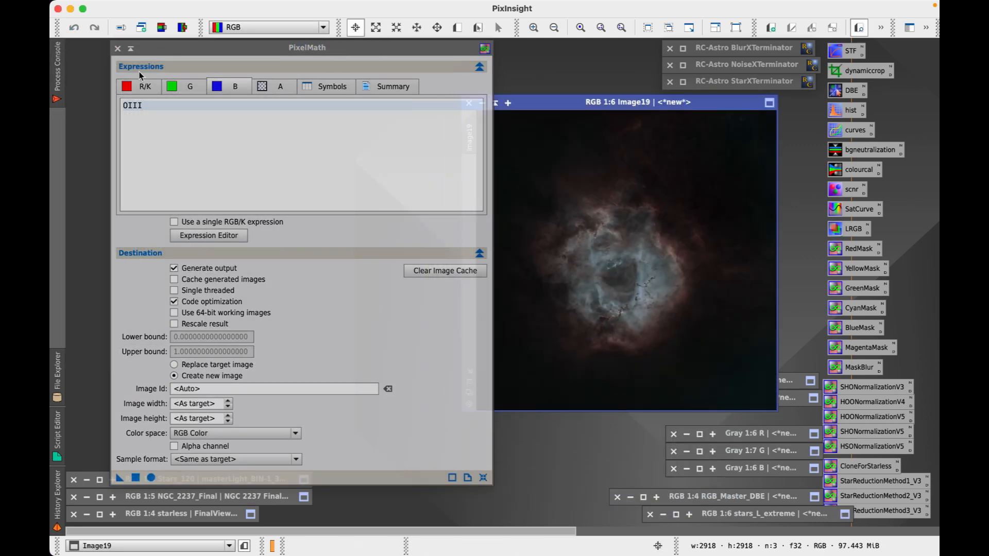
# Reset and iconize PixelMath, and move Image19 to the left
pyautogui.click(483, 477)
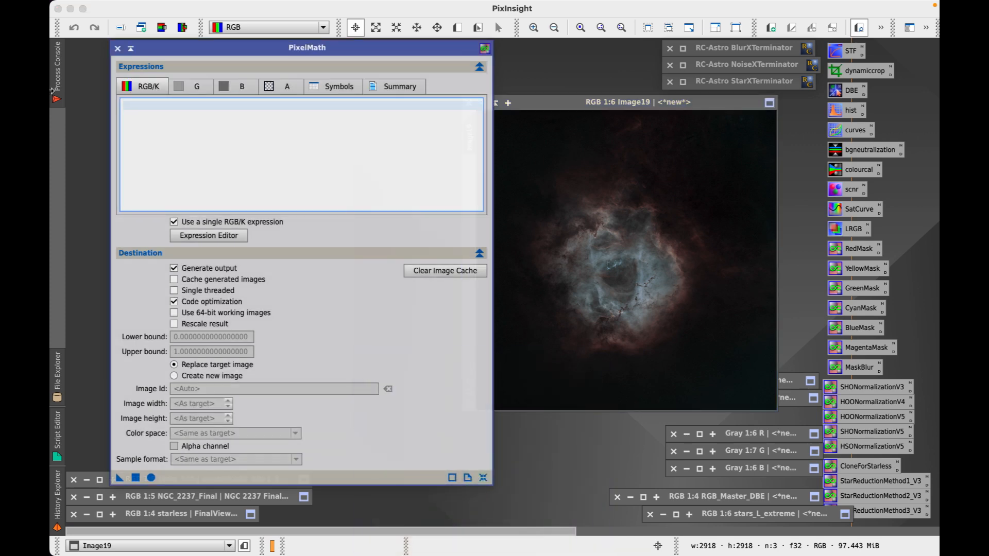
pyautogui.click(131, 48)
pyautogui.moveTo(633, 103); pyautogui.dragTo(255, 54)
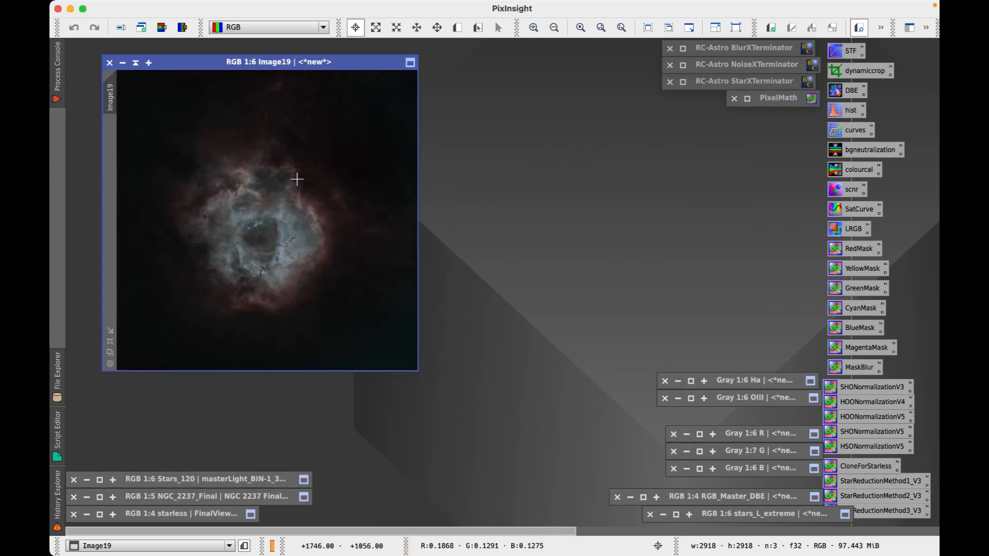
# Zoom Image19 to fit, place it at the upper left, and zoom in and out on the nebula
pyautogui.rightClick(297, 179)
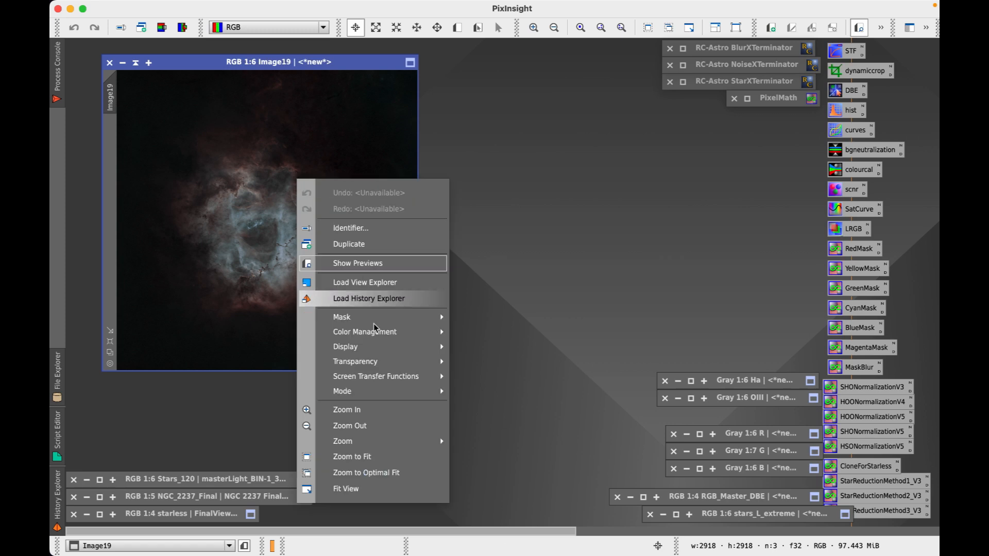
pyautogui.click(383, 455)
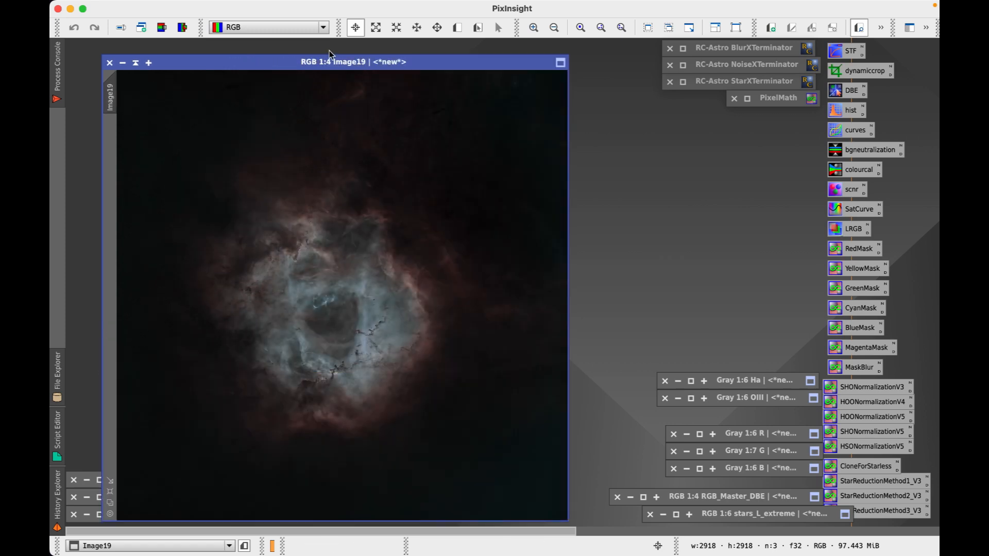
pyautogui.moveTo(328, 64); pyautogui.dragTo(292, 48)
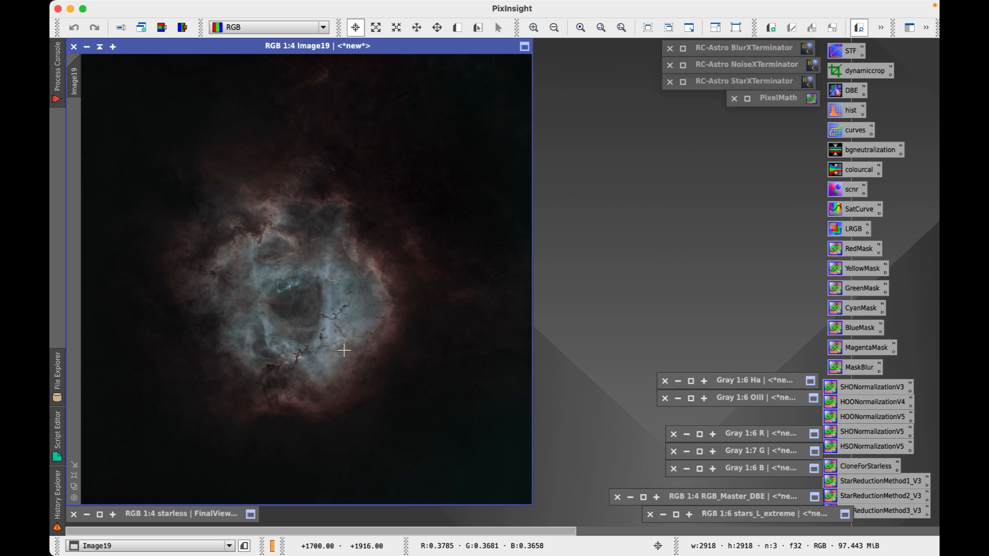
pyautogui.scroll(2, 317, 307)
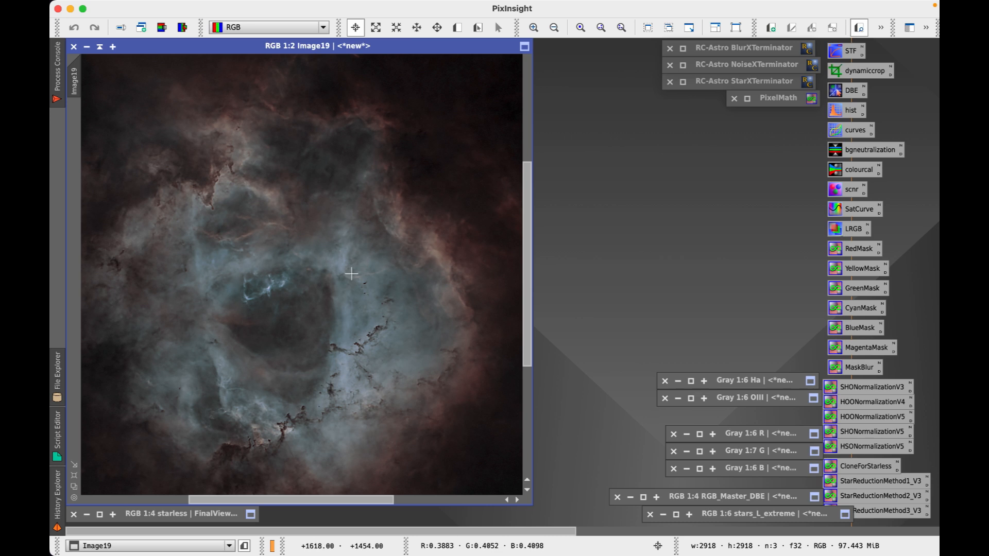
pyautogui.scroll(-1, 361, 276)
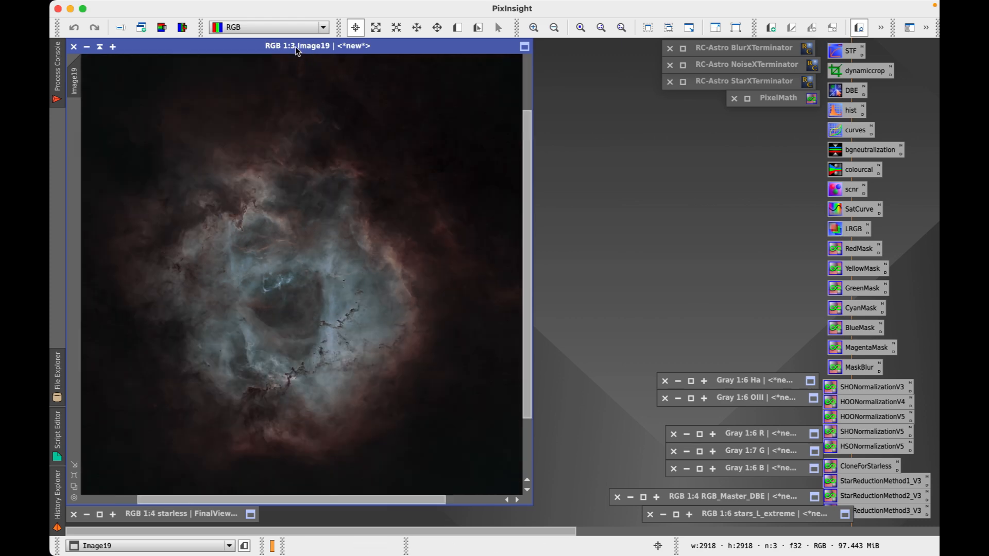
pyautogui.moveTo(296, 50)
pyautogui.mouseDown()
pyautogui.moveTo(762, 52)
pyautogui.moveTo(287, 42)
pyautogui.moveTo(299, 48)
pyautogui.mouseUp()
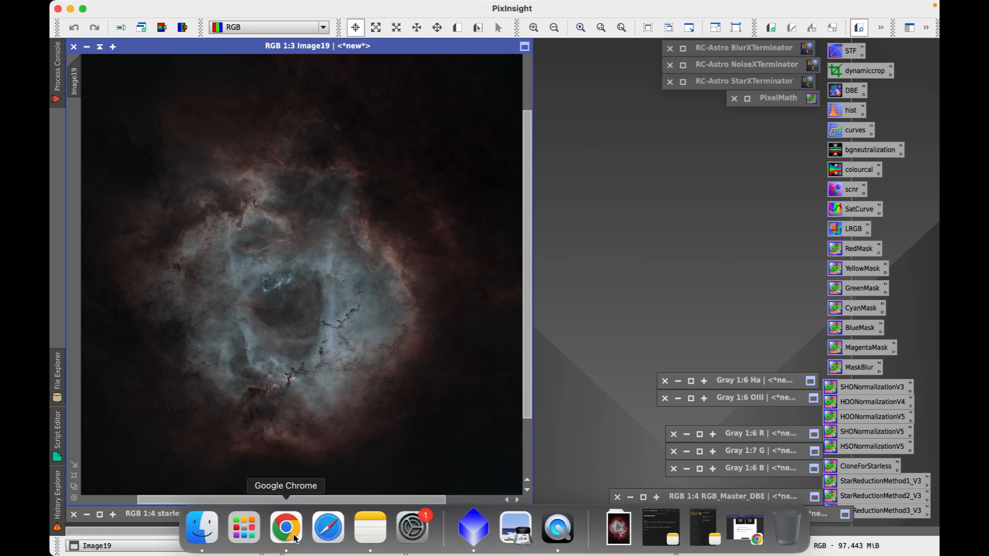
# Review the OIII and Ha combination example images on page 7 of the PDF, then minimize Chrome
pyautogui.click(290, 536)
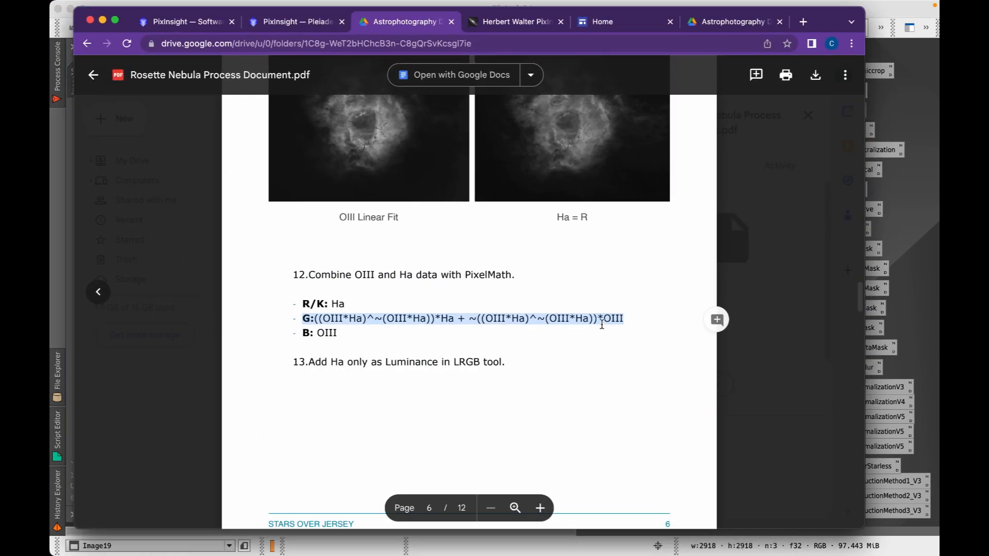
pyautogui.click(392, 337)
pyautogui.scroll(-3, 391, 337)
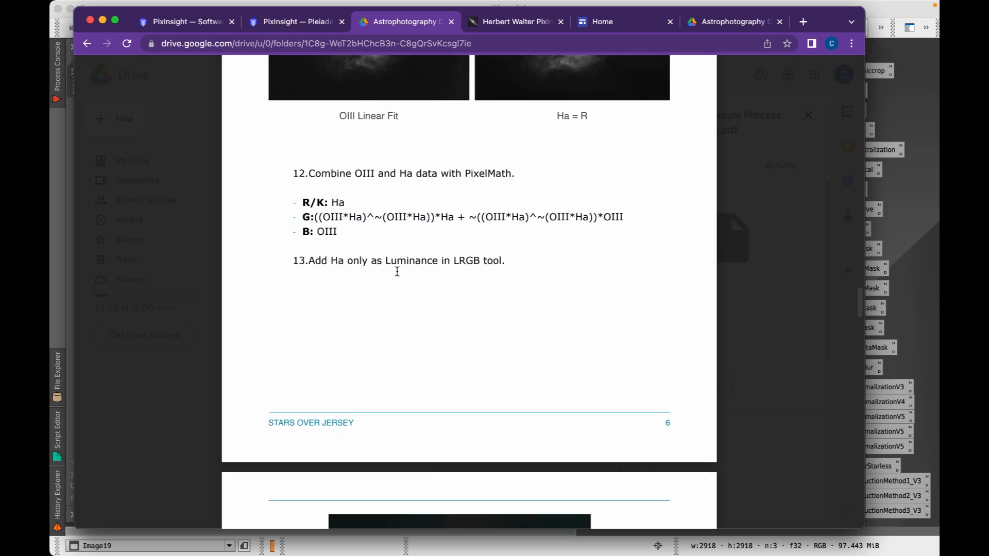
pyautogui.scroll(-10, 484, 271)
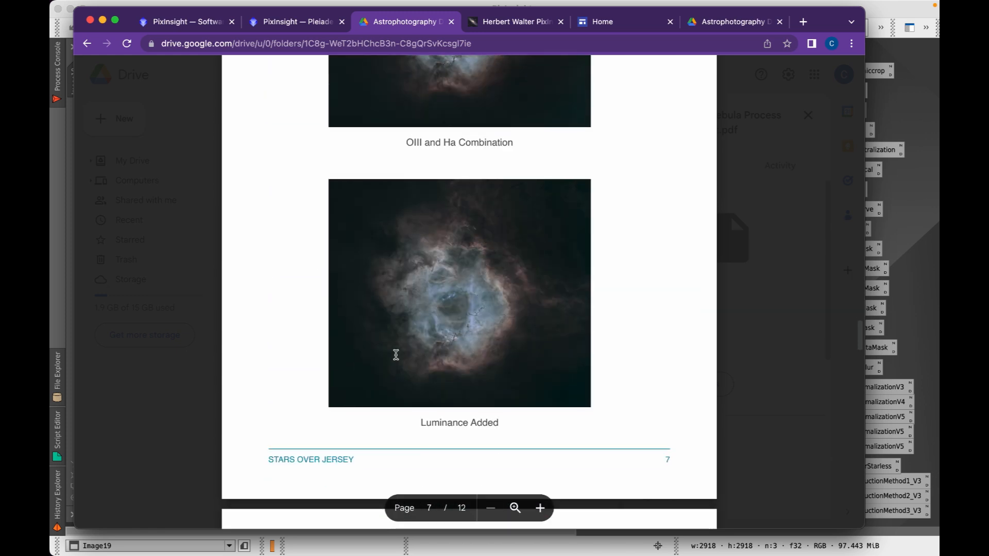
pyautogui.scroll(3, 453, 278)
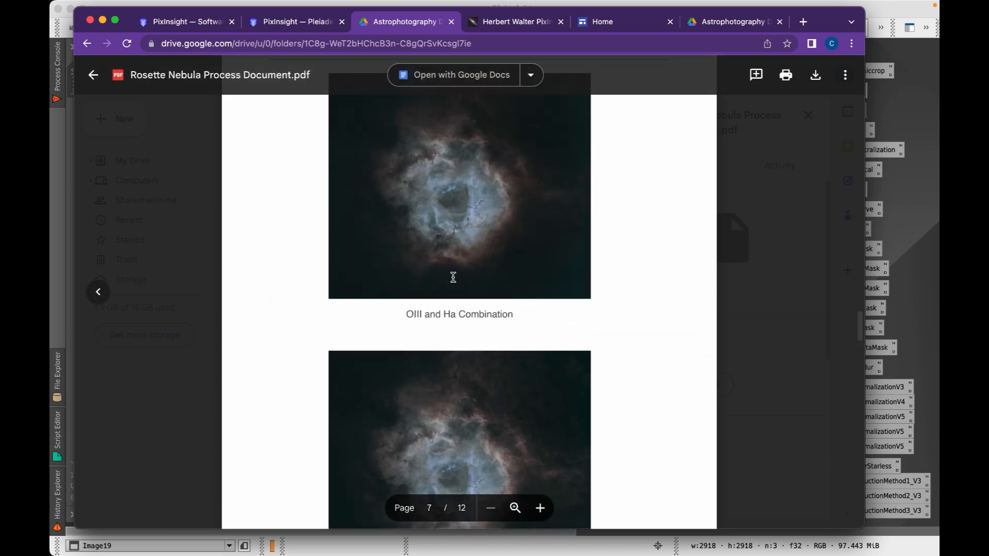
pyautogui.click(102, 20)
pyautogui.scroll(-1, 369, 244)
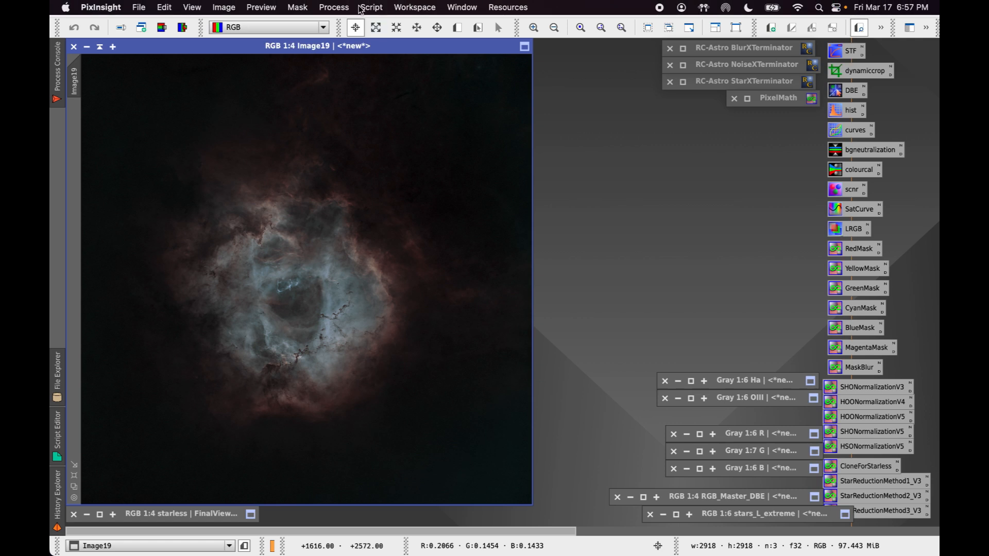
# Open LRGBCombination and disable the R, G and B channels
pyautogui.click(336, 7)
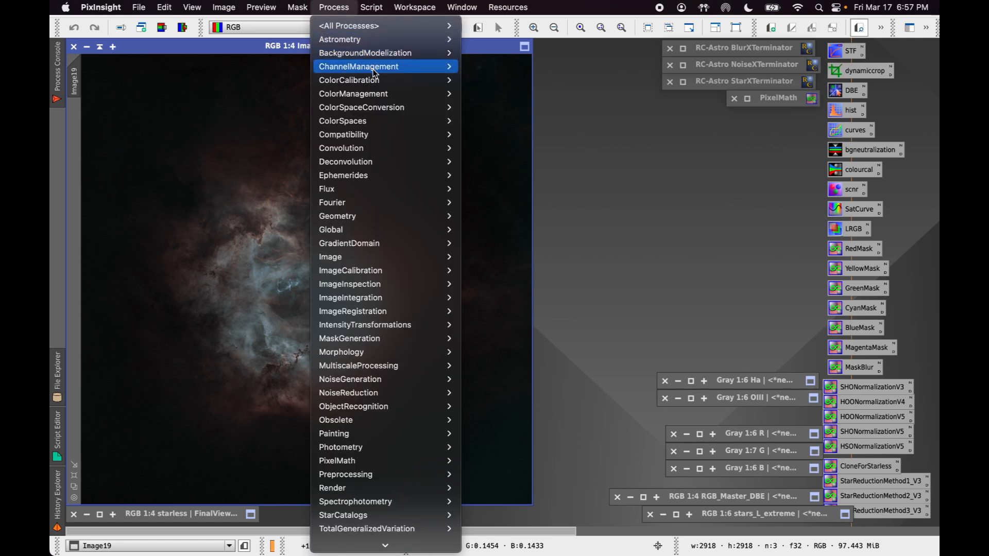
pyautogui.moveTo(386, 98)
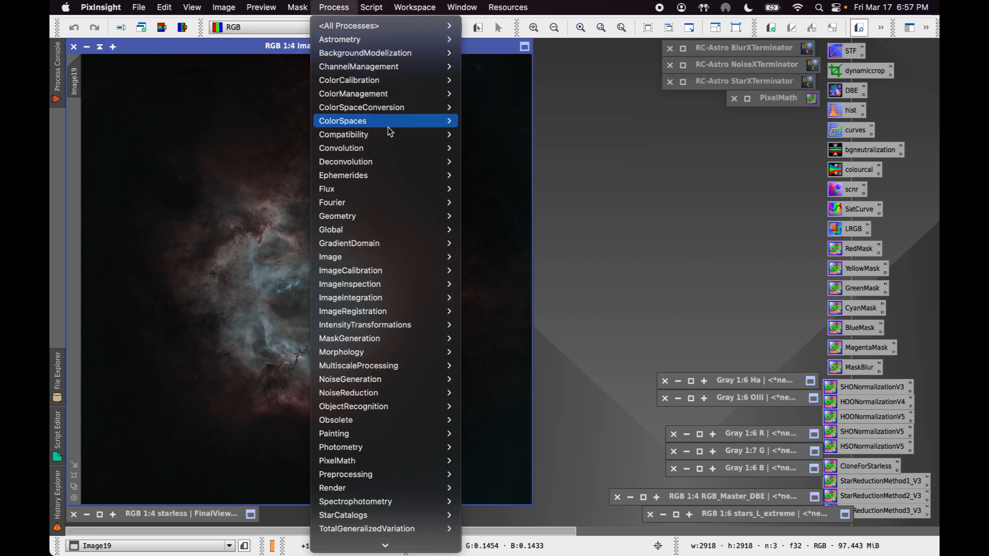
pyautogui.moveTo(393, 127)
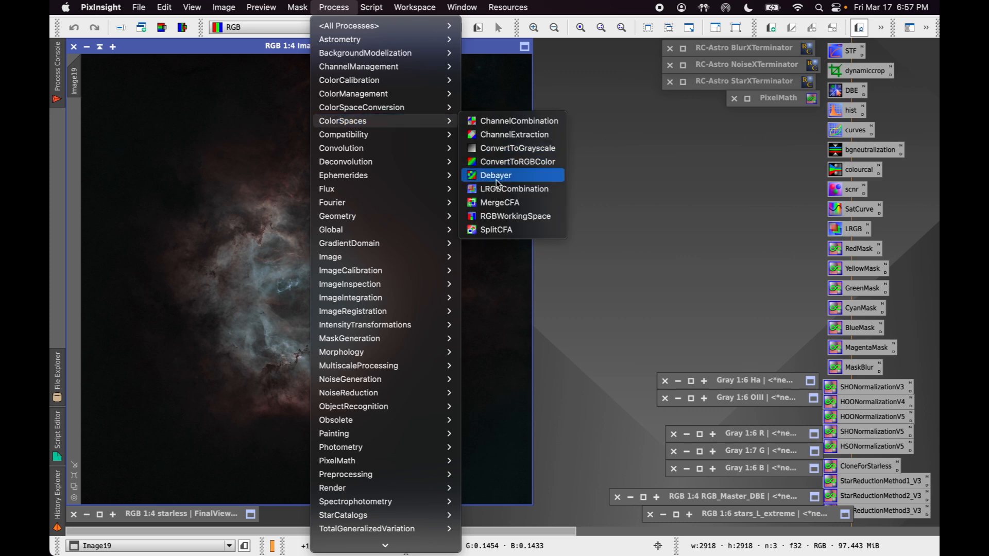
pyautogui.click(526, 191)
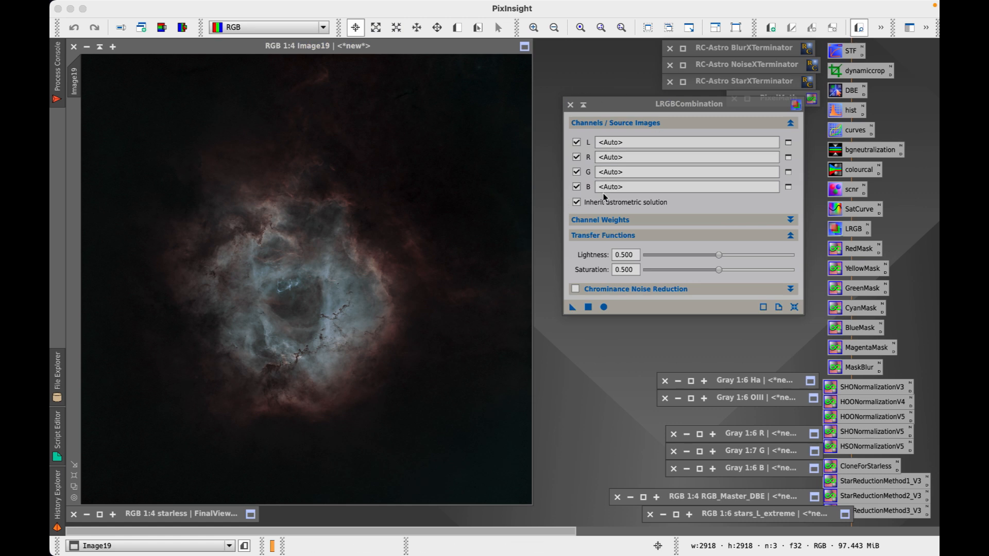
pyautogui.click(576, 157)
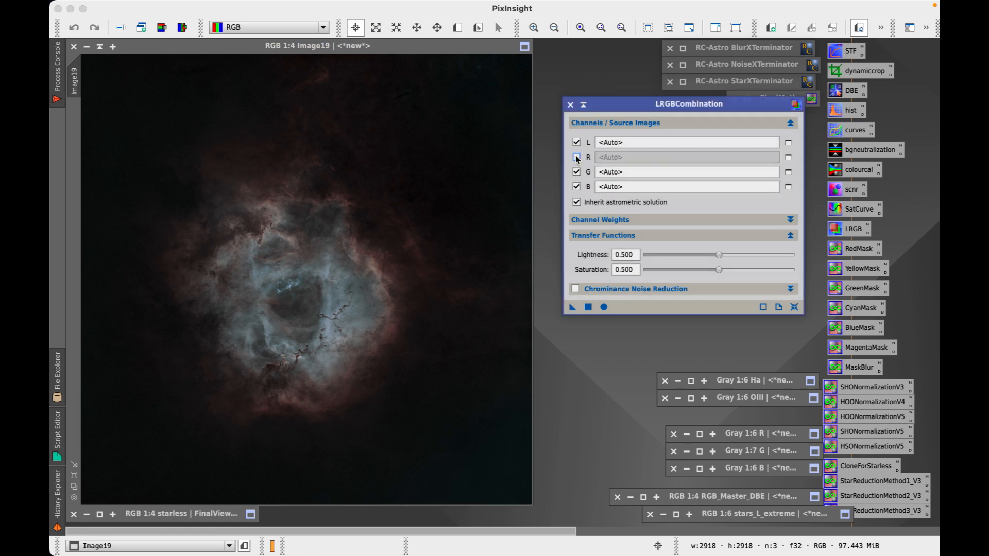
pyautogui.click(576, 172)
pyautogui.click(576, 187)
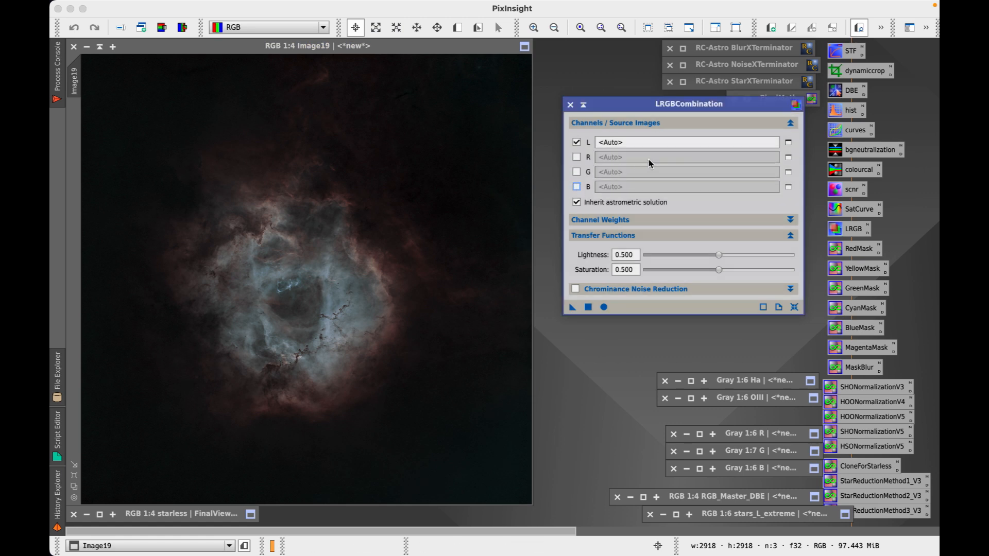
# Select the Ha image as the lightness (L) source
pyautogui.click(788, 143)
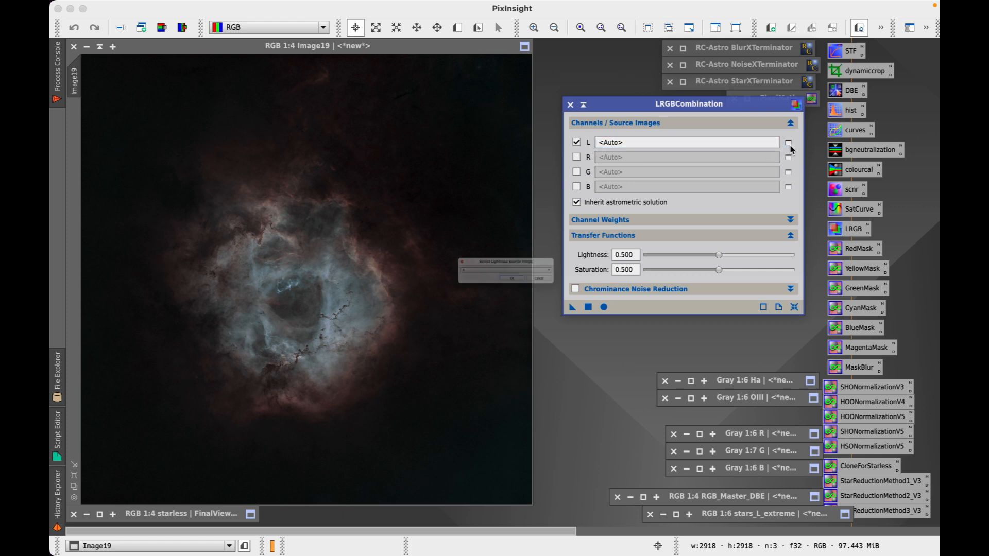
pyautogui.click(582, 289)
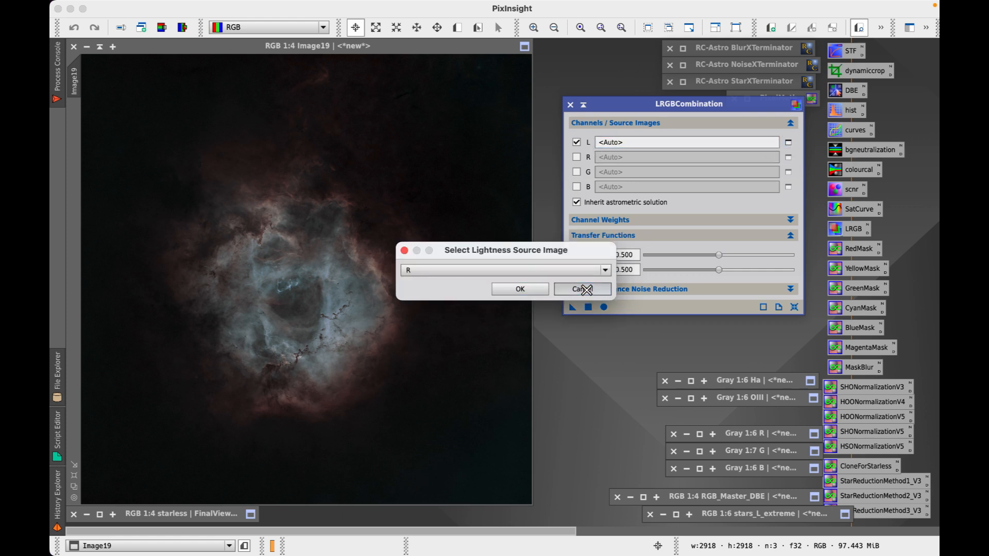
pyautogui.click(788, 143)
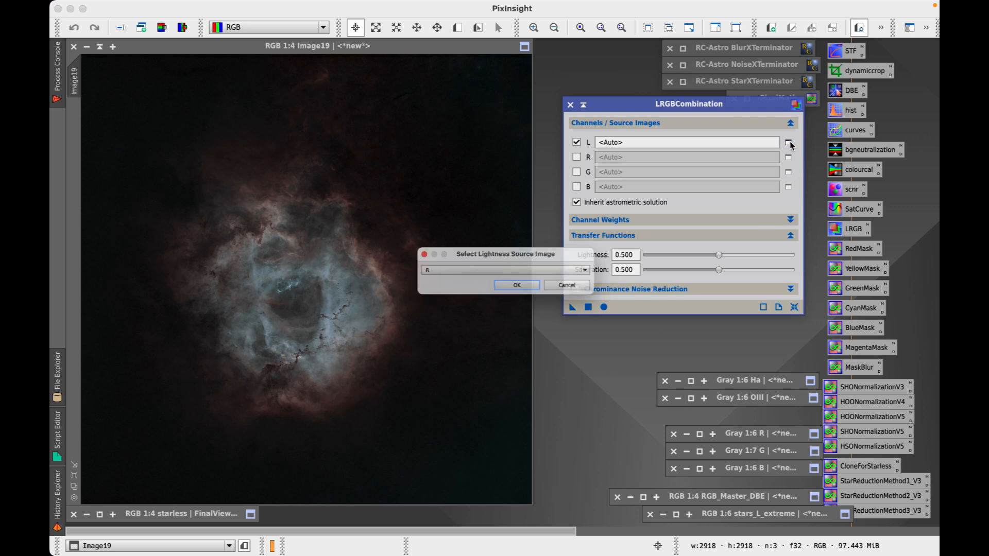
pyautogui.click(574, 270)
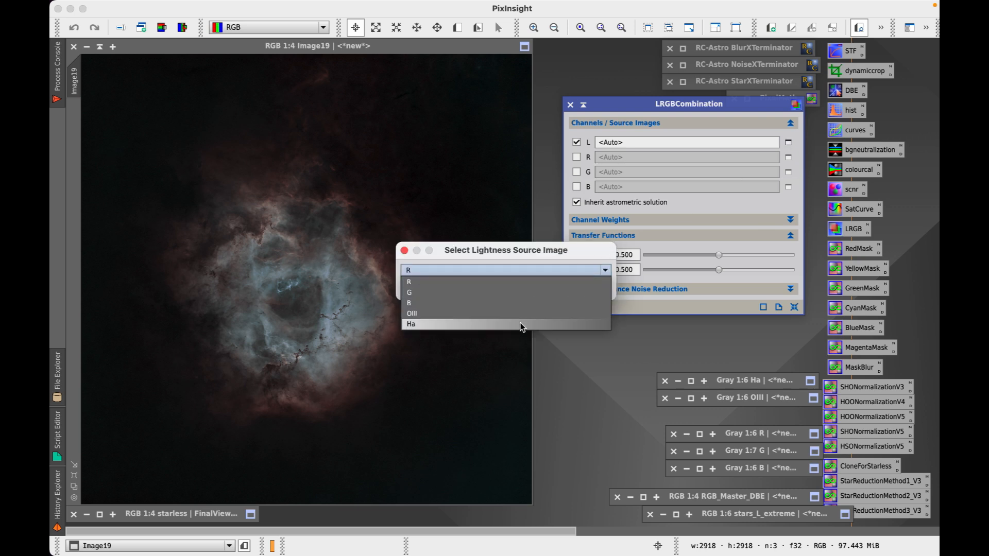
pyautogui.click(594, 248)
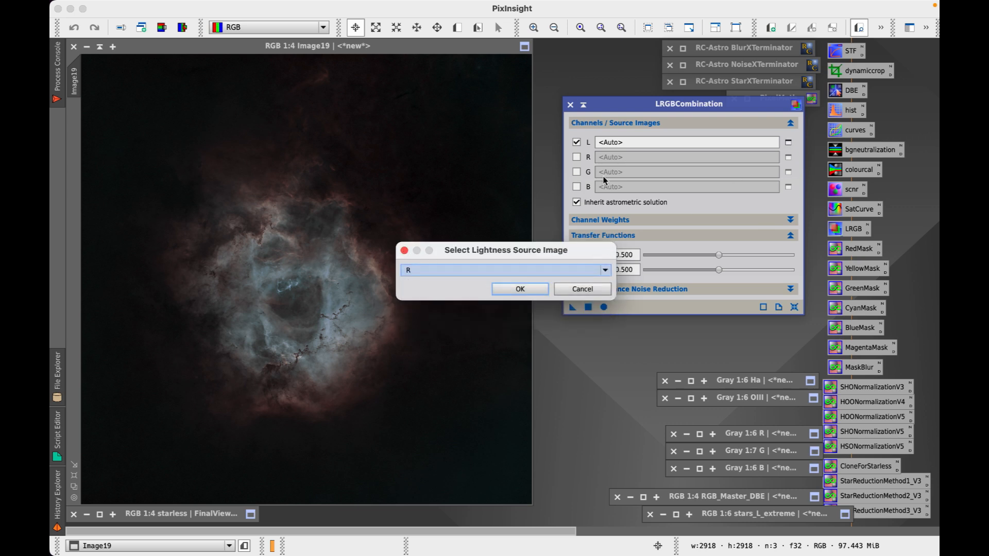
pyautogui.click(537, 269)
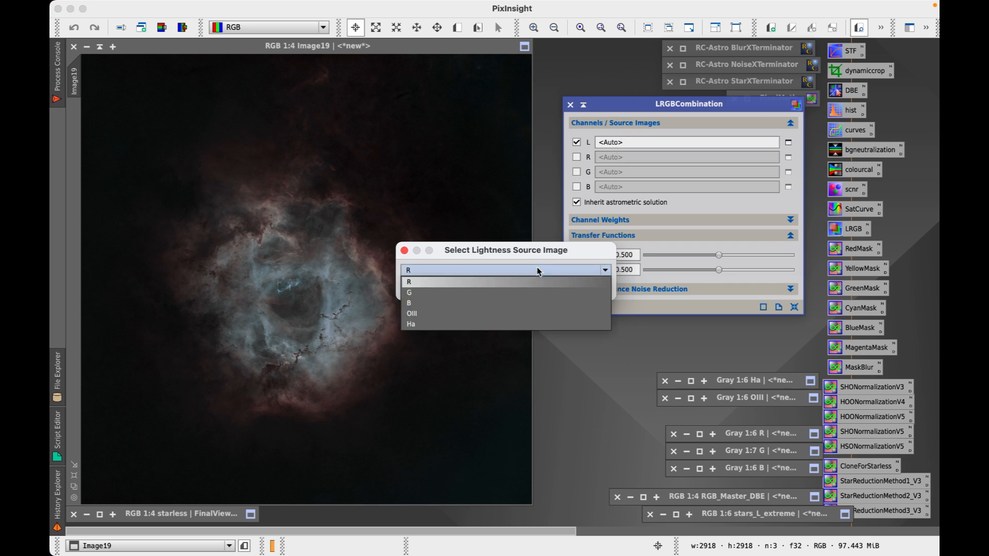
pyautogui.click(502, 325)
pyautogui.click(532, 290)
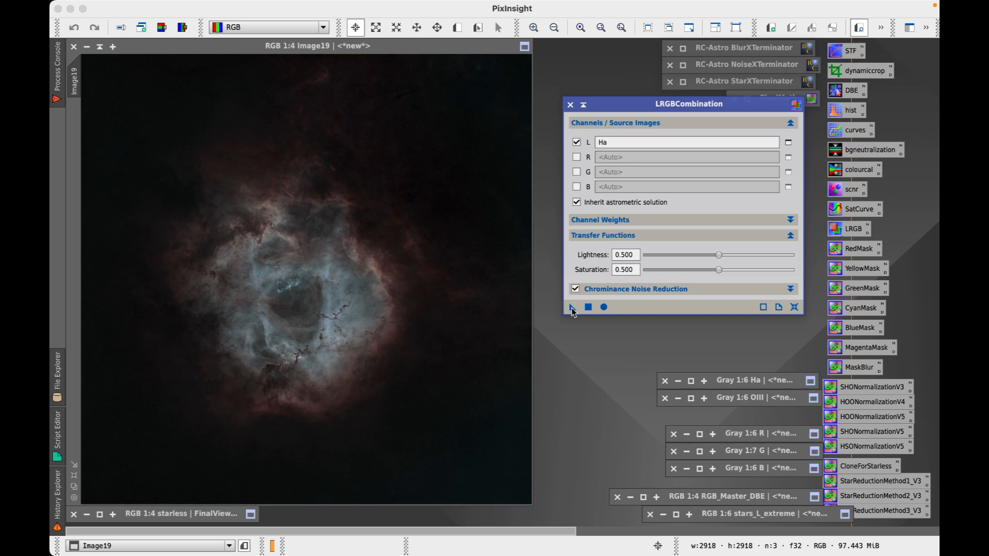
# Apply the Ha-luminance LRGB combination to Image19, comparing before and after with undo/redo
pyautogui.moveTo(368, 297); pyautogui.dragTo(373, 299)
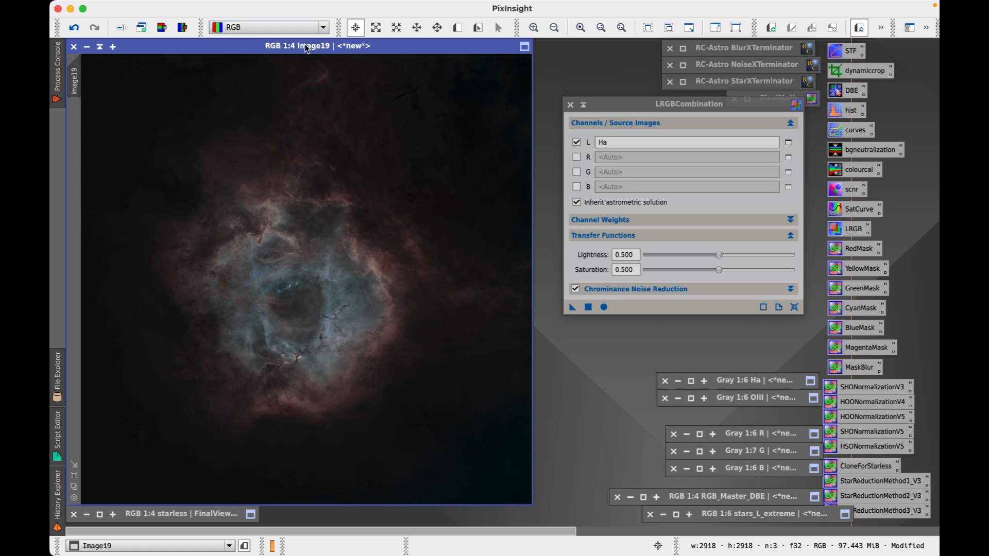
pyautogui.hotkey('ctrl', 'z')
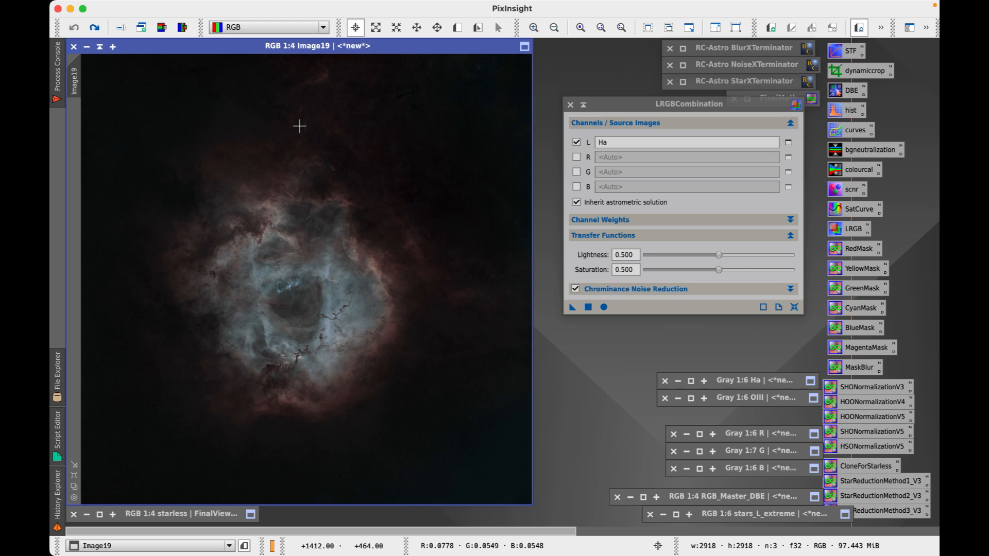
pyautogui.hotkey('ctrl', 'y')
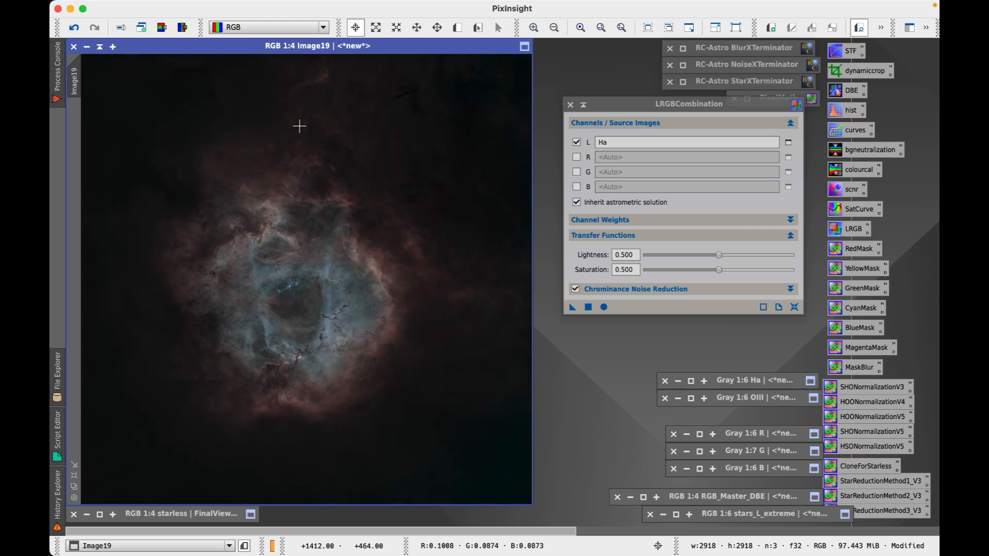
pyautogui.hotkey('ctrl', 'z')
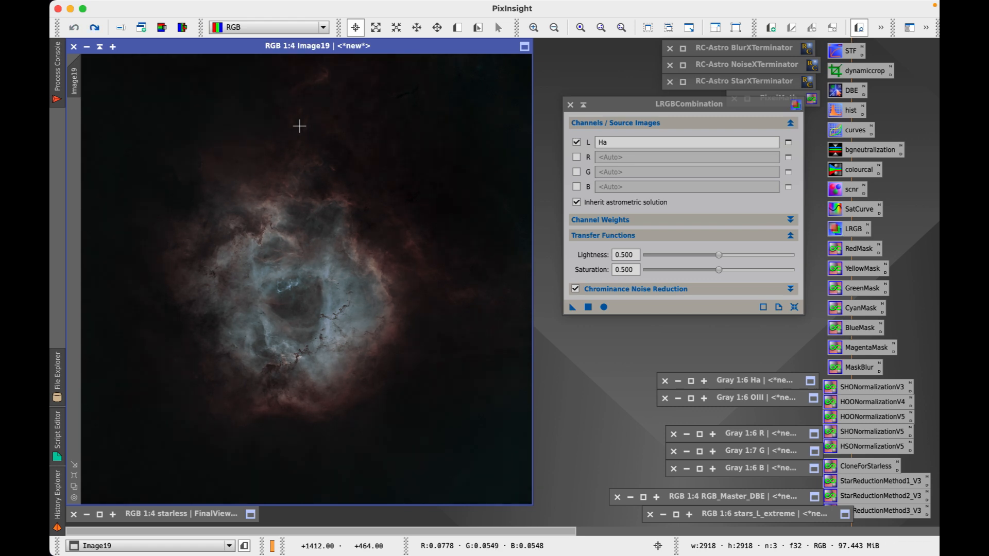
pyautogui.hotkey('ctrl', 'y')
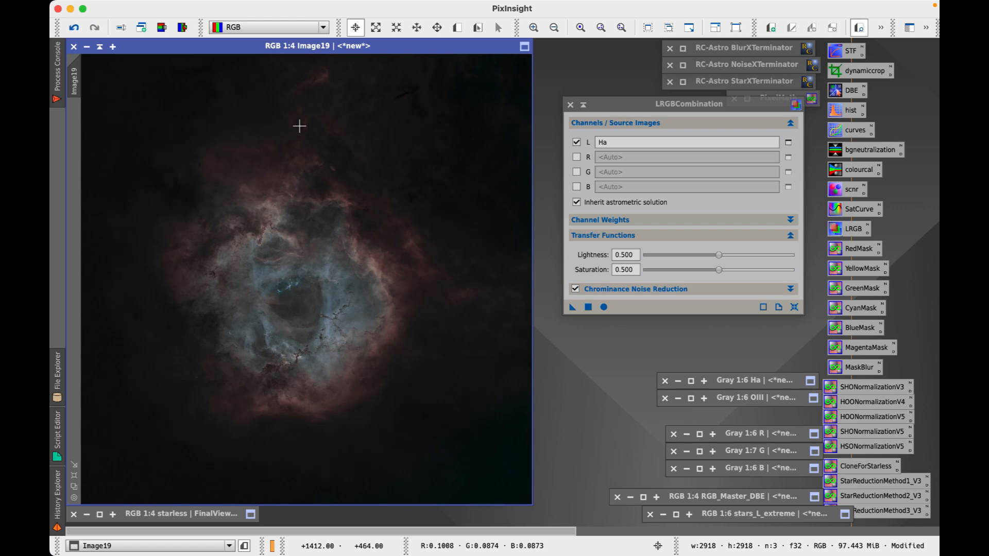
pyautogui.hotkey('ctrl', 'z')
pyautogui.hotkey('ctrl', 'y')
# Zoom in on the nebula and close the LRGBCombination window
pyautogui.hotkey('ctrl', '+')
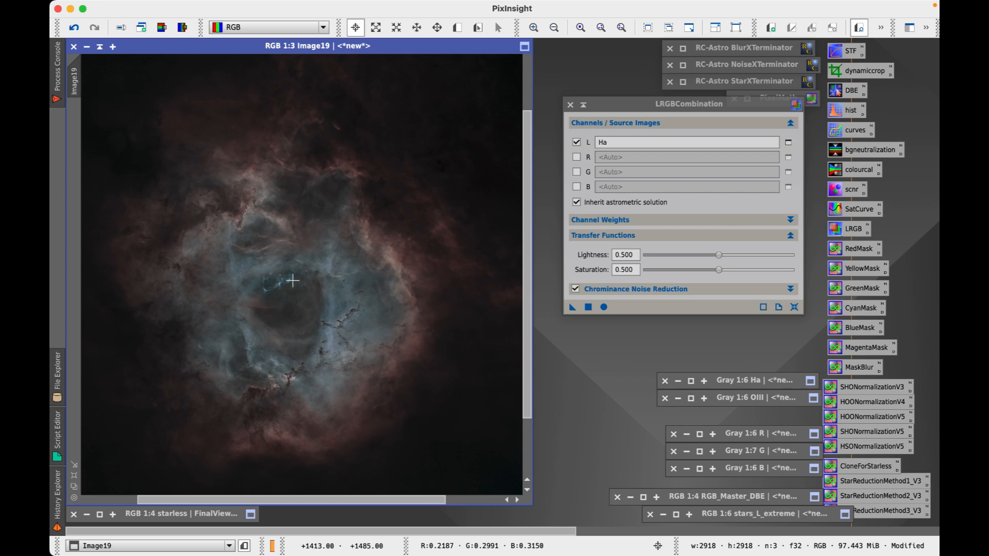
pyautogui.scroll(-1, 292, 281)
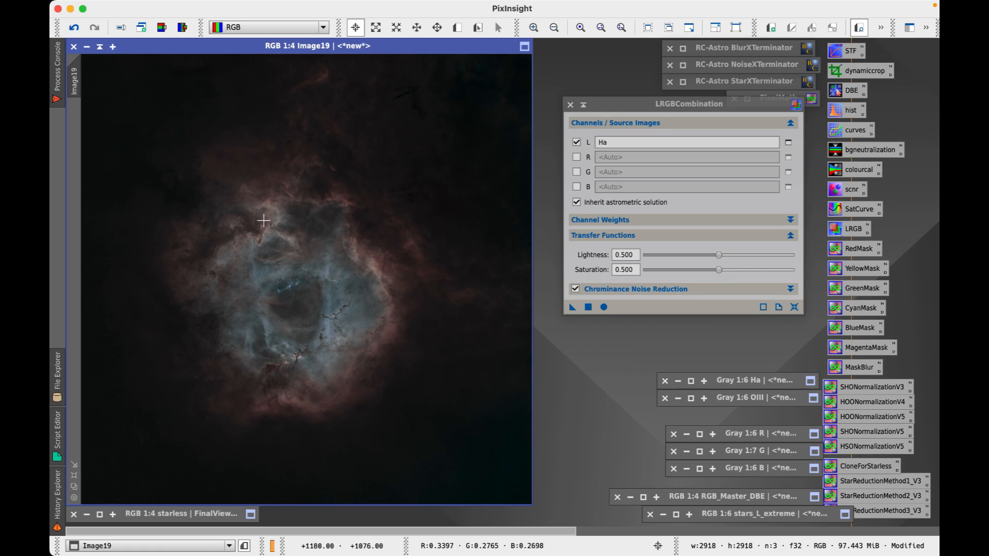
pyautogui.click(570, 105)
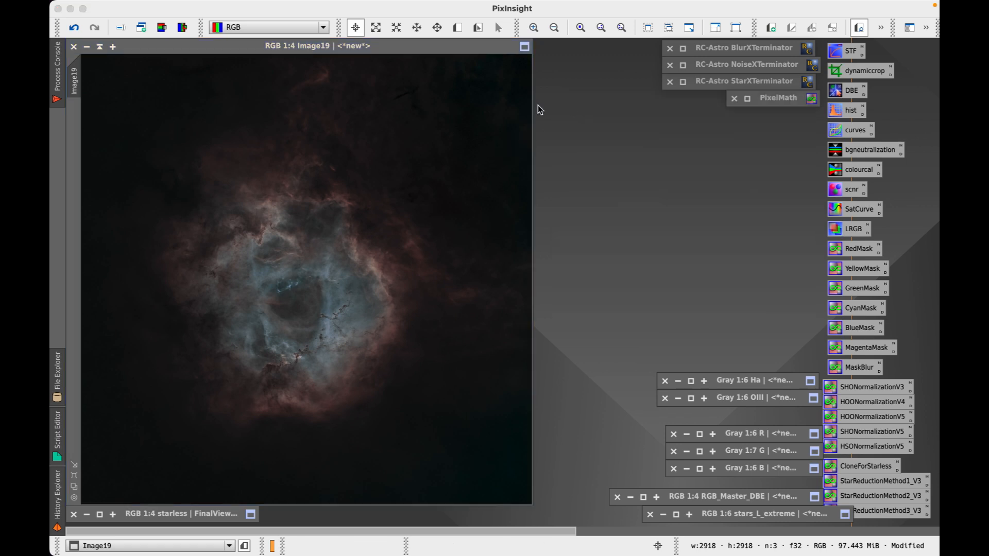
# Open and close Curves without changes, then move Image19 to the right side of the workspace
pyautogui.moveTo(276, 47)
pyautogui.mouseDown()
pyautogui.moveTo(288, 62)
pyautogui.moveTo(280, 54)
pyautogui.mouseUp()
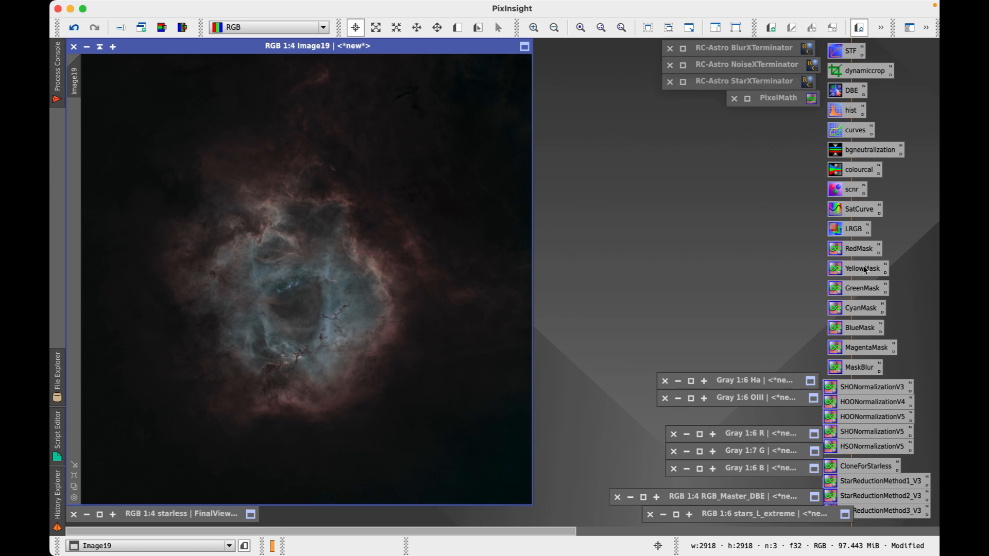
pyautogui.doubleClick(854, 135)
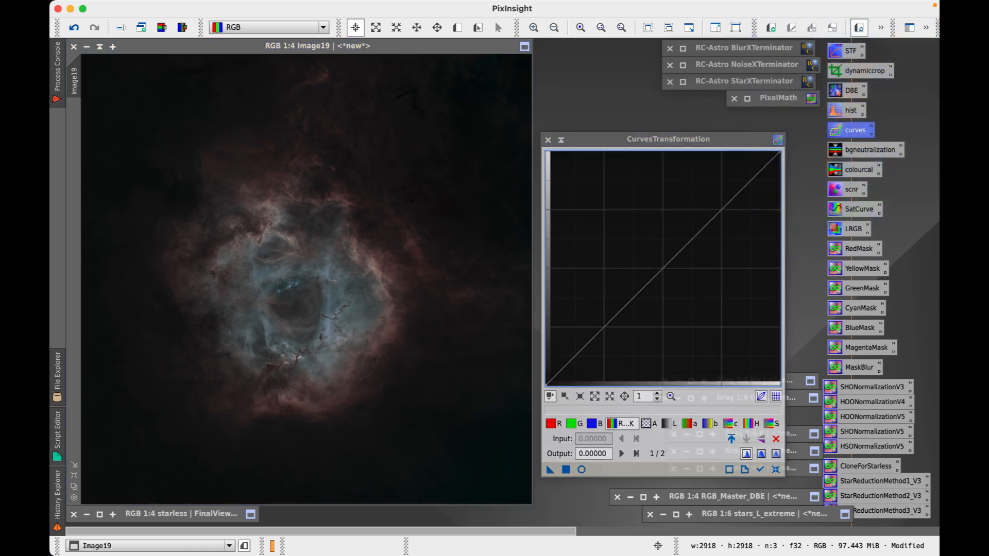
pyautogui.click(548, 140)
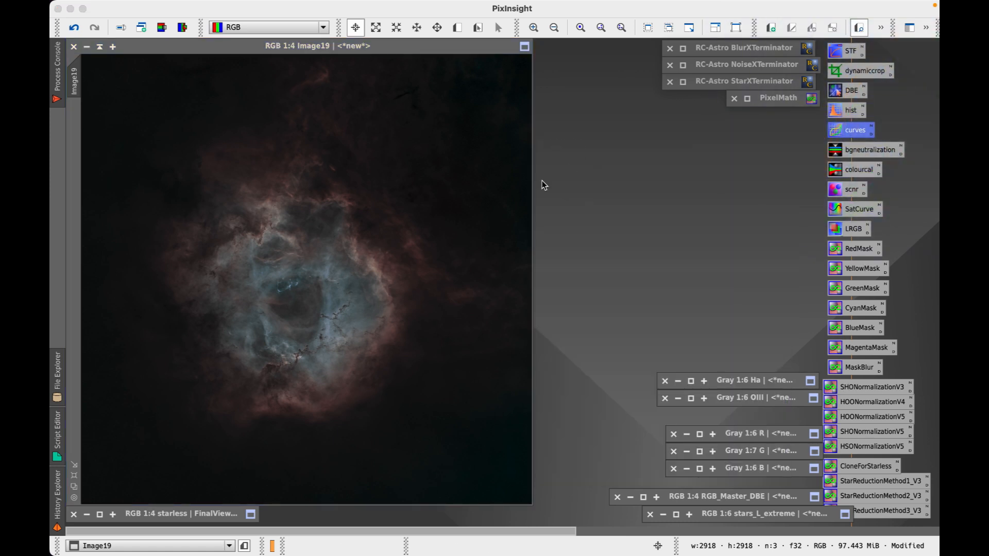
pyautogui.click(405, 45)
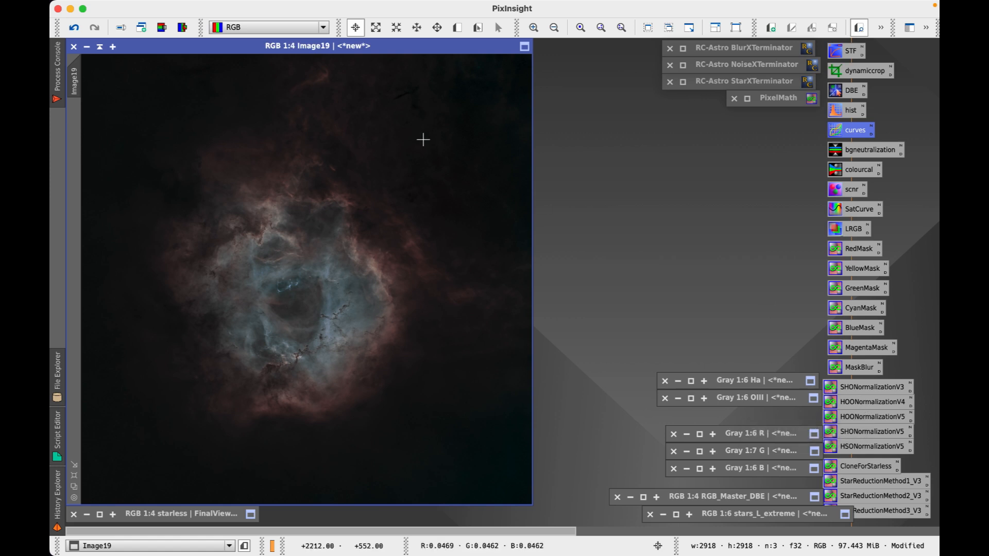
pyautogui.moveTo(316, 46); pyautogui.dragTo(307, 48)
pyautogui.moveTo(279, 49); pyautogui.dragTo(637, 48)
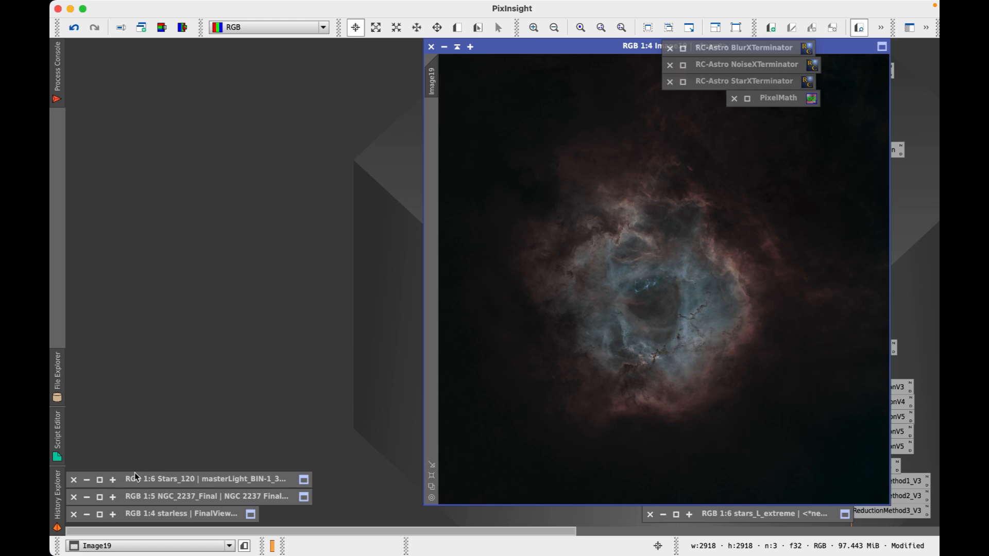
# Restore the starless image and fit Image19 beside it for comparison
pyautogui.click(98, 515)
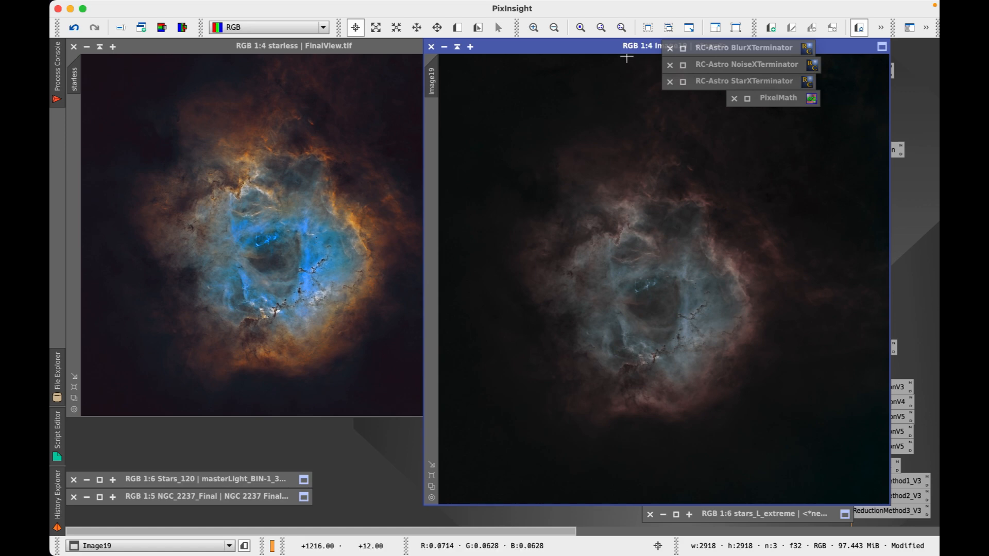
pyautogui.rightClick(600, 173)
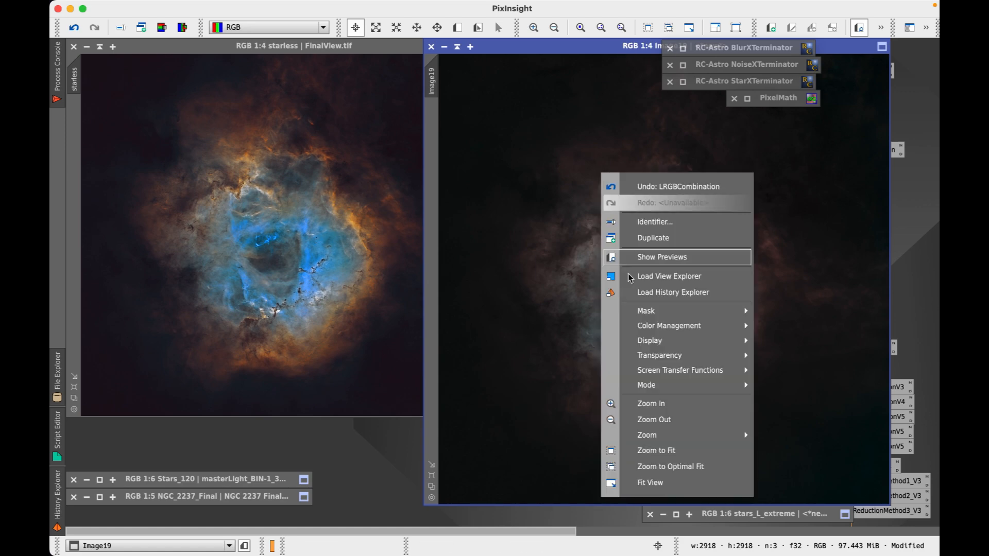
pyautogui.click(669, 467)
pyautogui.moveTo(578, 48); pyautogui.dragTo(642, 92)
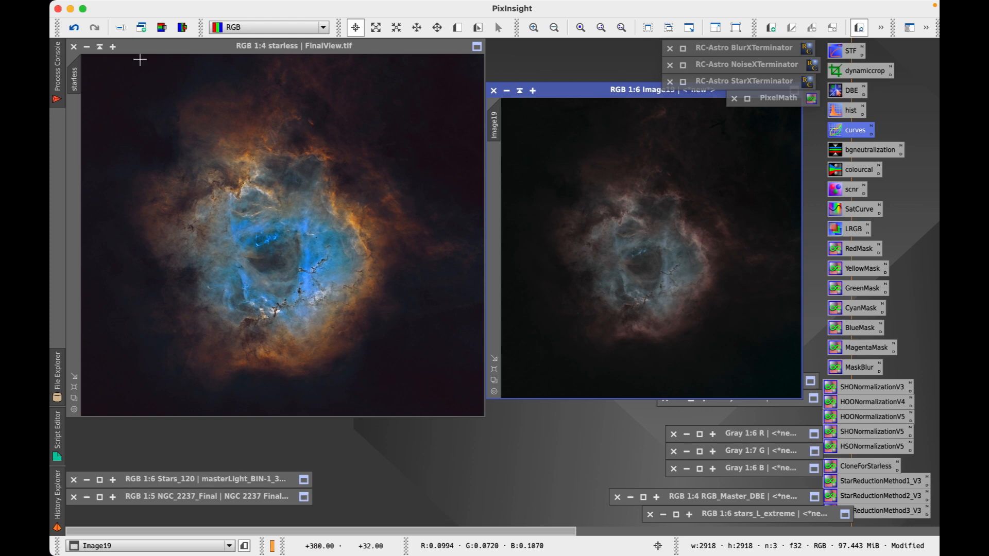
# Minimize the starless image again and enlarge Image19 to optimal fit on the left
pyautogui.click(99, 47)
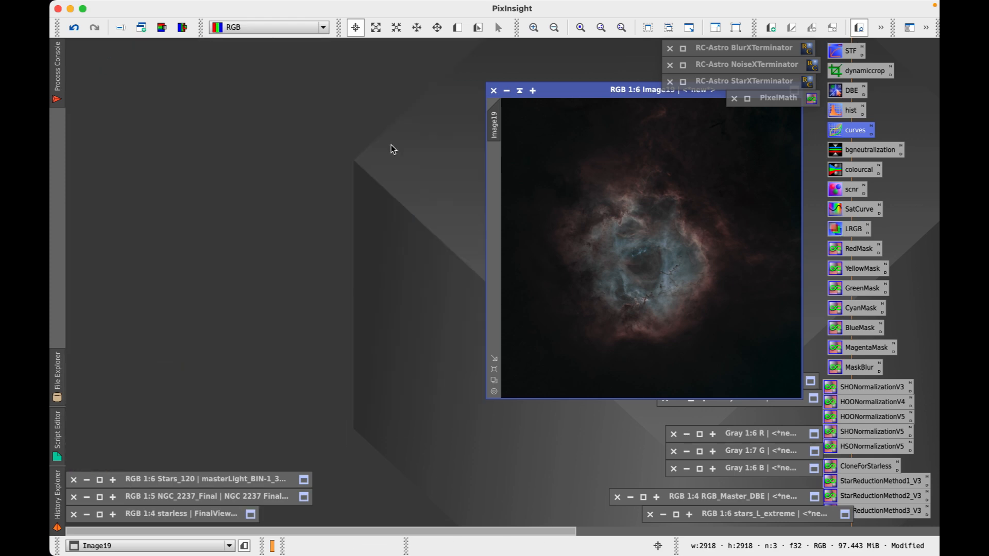
pyautogui.moveTo(629, 92); pyautogui.dragTo(135, 80)
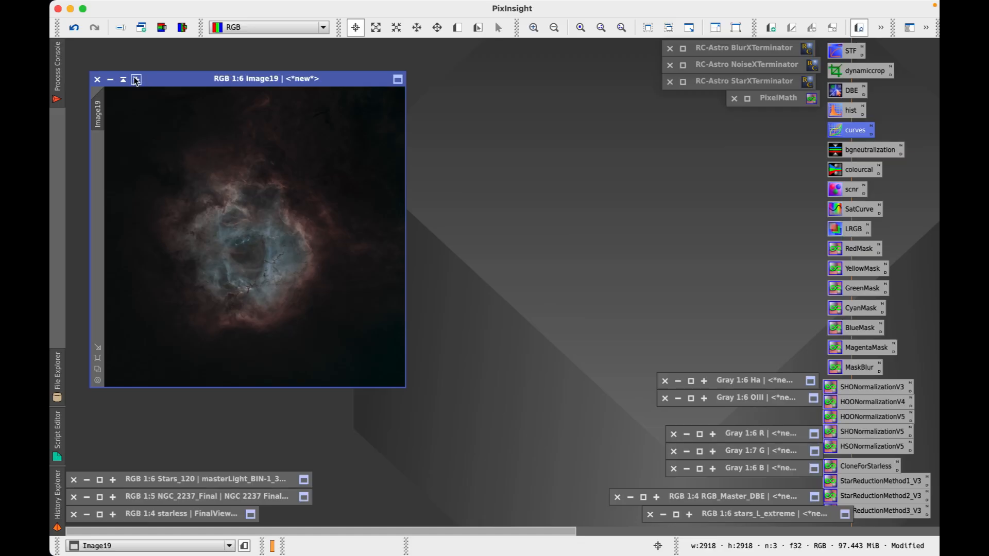
pyautogui.rightClick(174, 156)
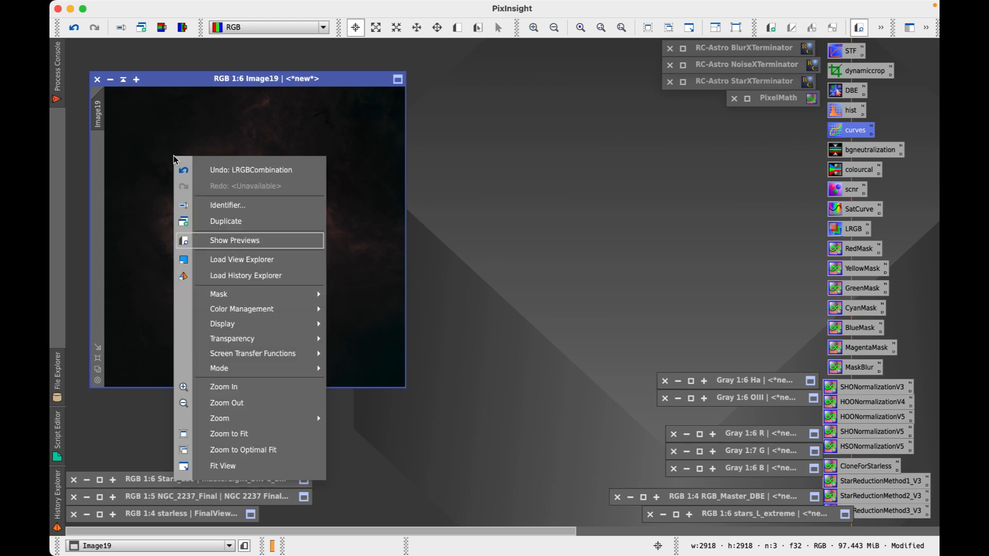
pyautogui.click(257, 450)
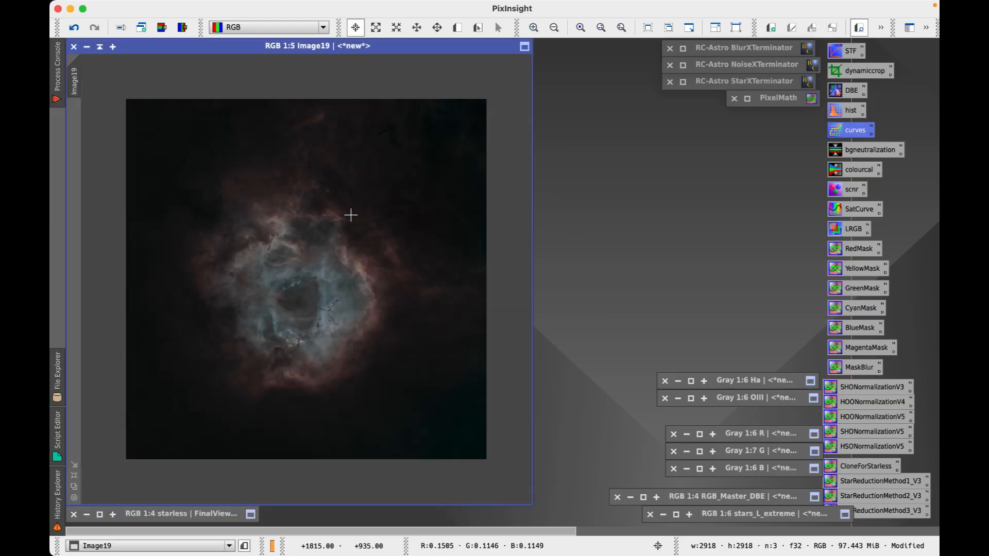
pyautogui.scroll(1, 351, 215)
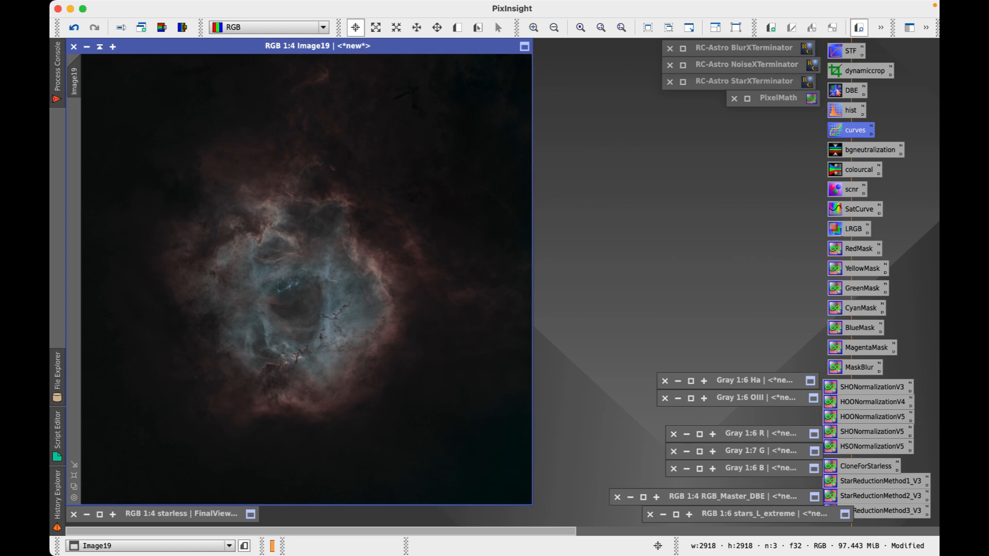
pyautogui.click(289, 530)
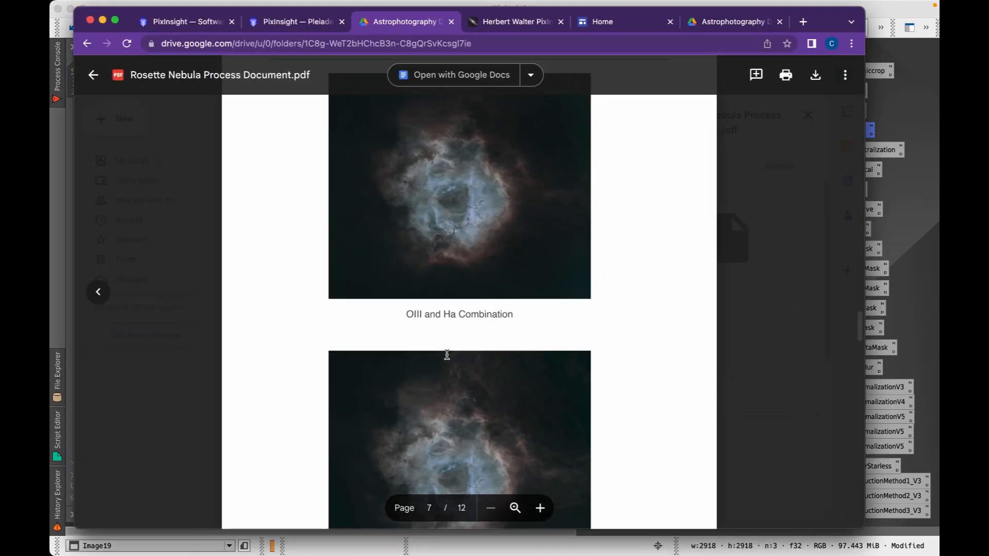
pyautogui.scroll(-12, 447, 354)
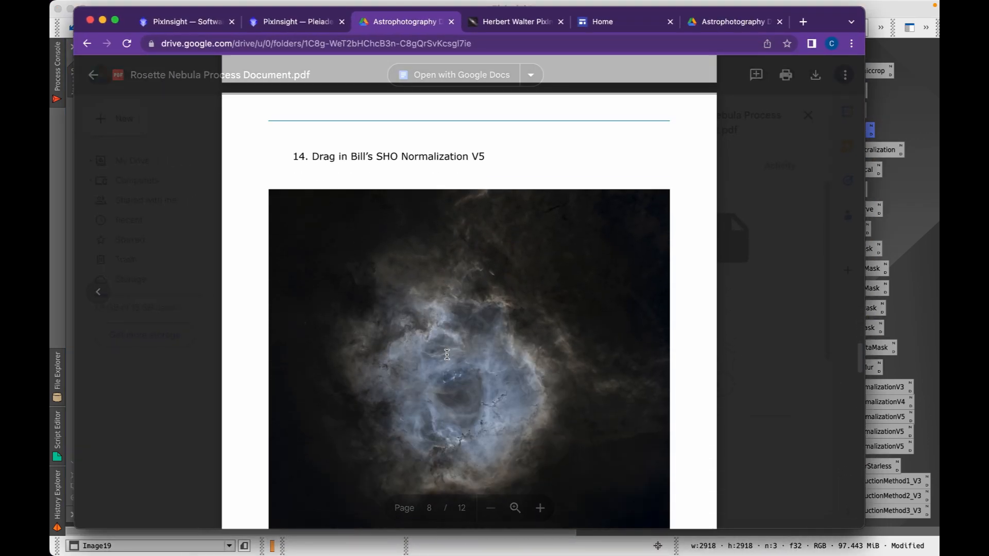
pyautogui.scroll(-2, 447, 354)
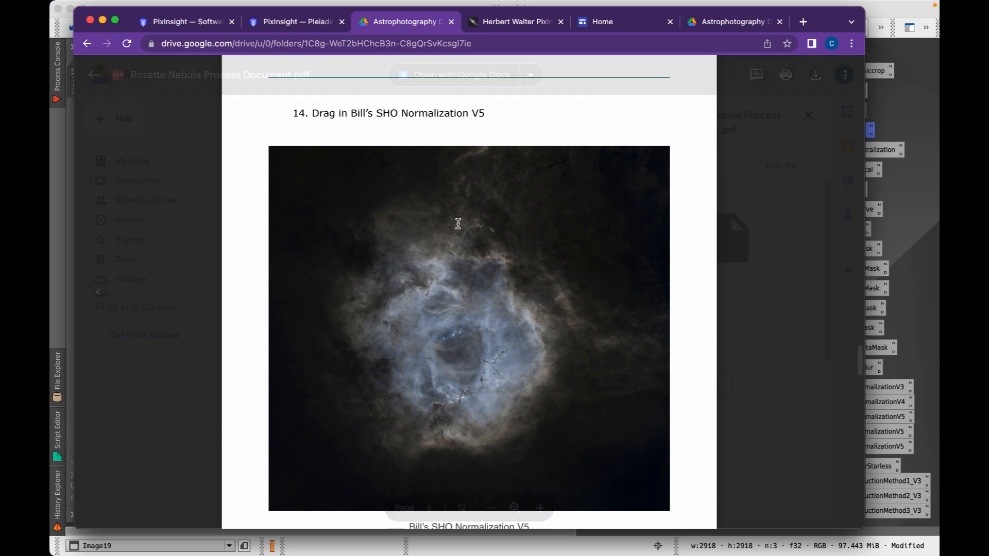
pyautogui.click(103, 20)
pyautogui.click(763, 209)
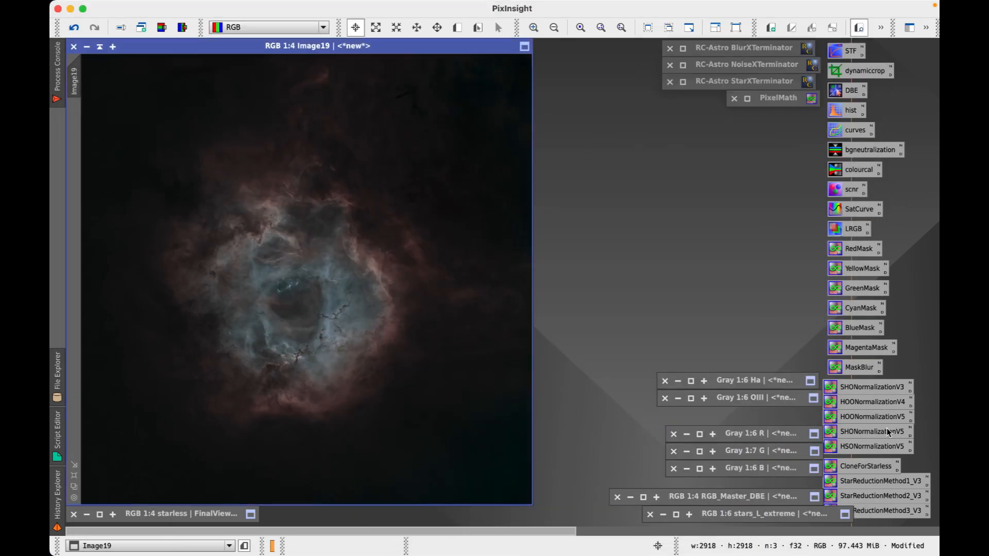
# Apply the SHONormalizationV5 script to Image19 and zoom in and out to inspect it
pyautogui.click(860, 432)
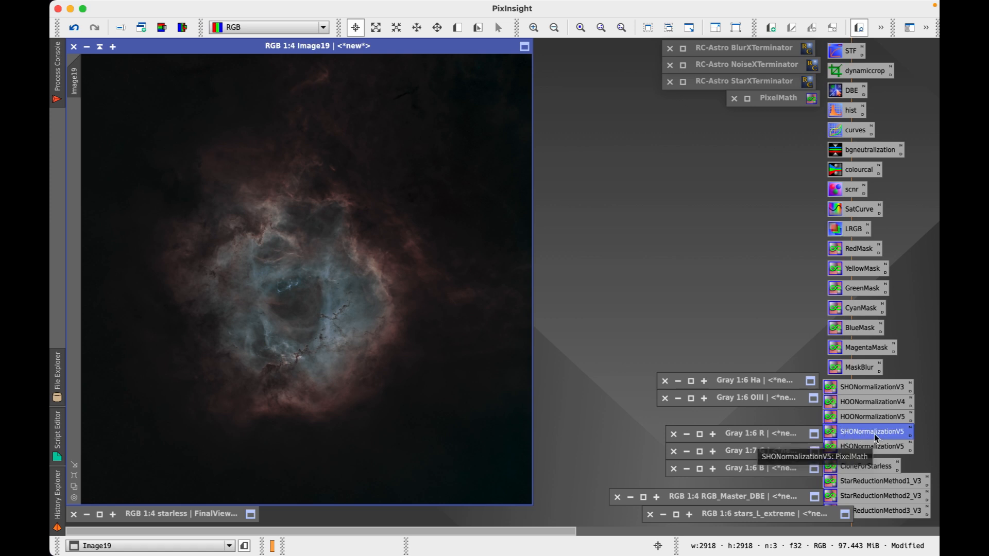
pyautogui.moveTo(875, 436); pyautogui.dragTo(422, 289)
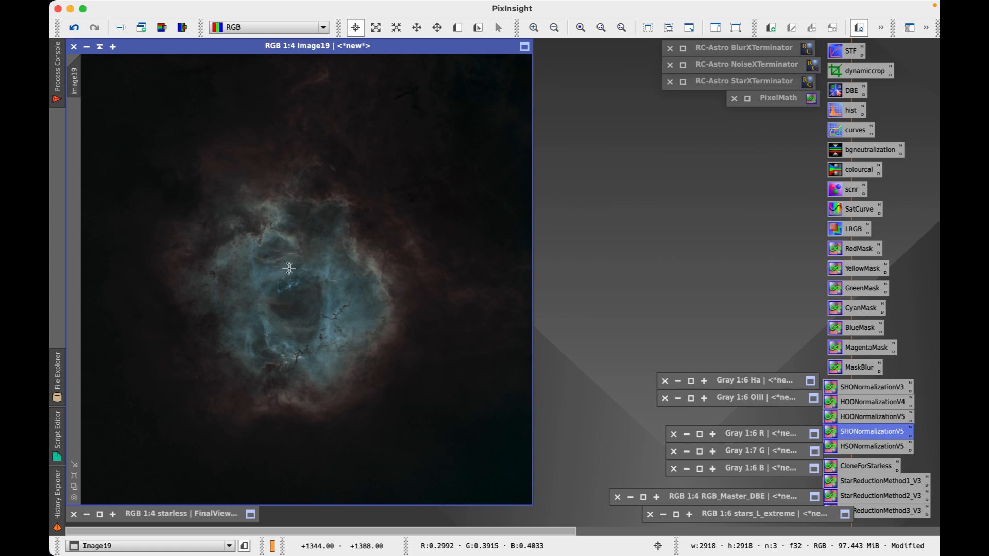
pyautogui.press('super+plus')
pyautogui.press('super+plus')
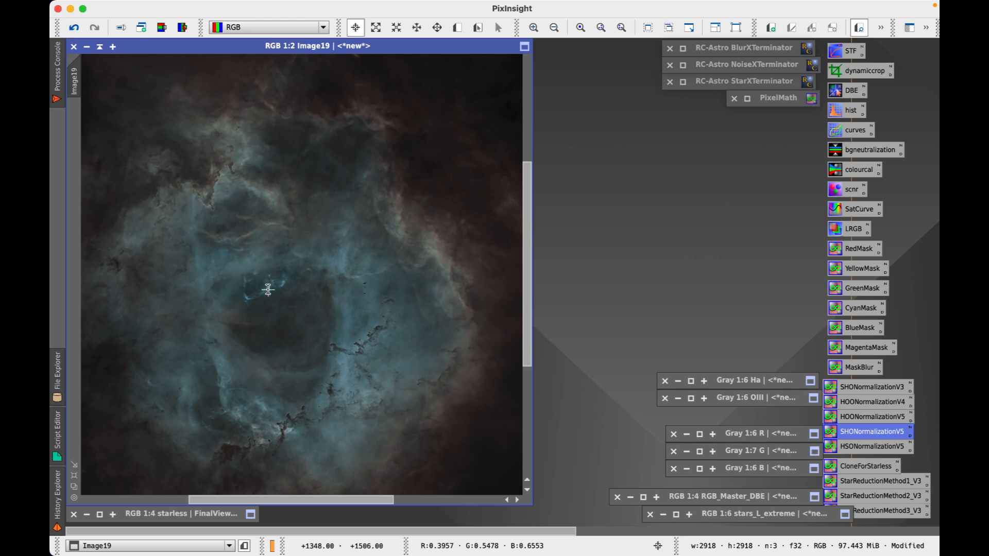
pyautogui.press('super+minus')
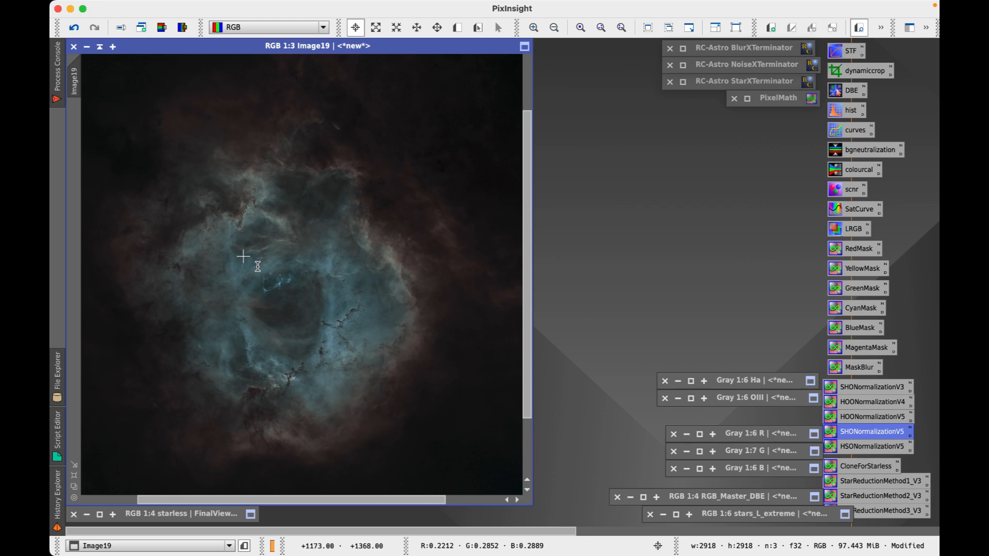
pyautogui.scroll(-1, 291, 286)
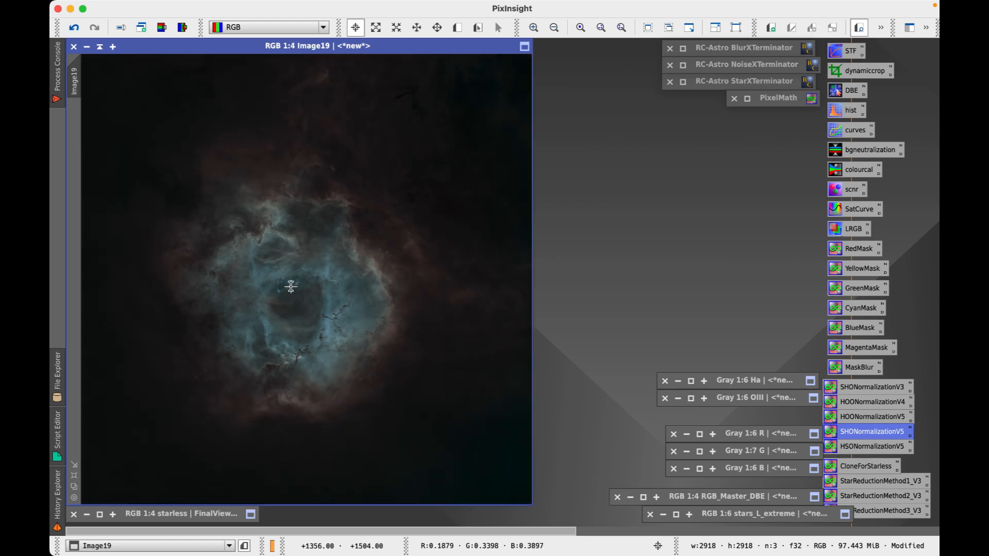
pyautogui.scroll(1, 291, 286)
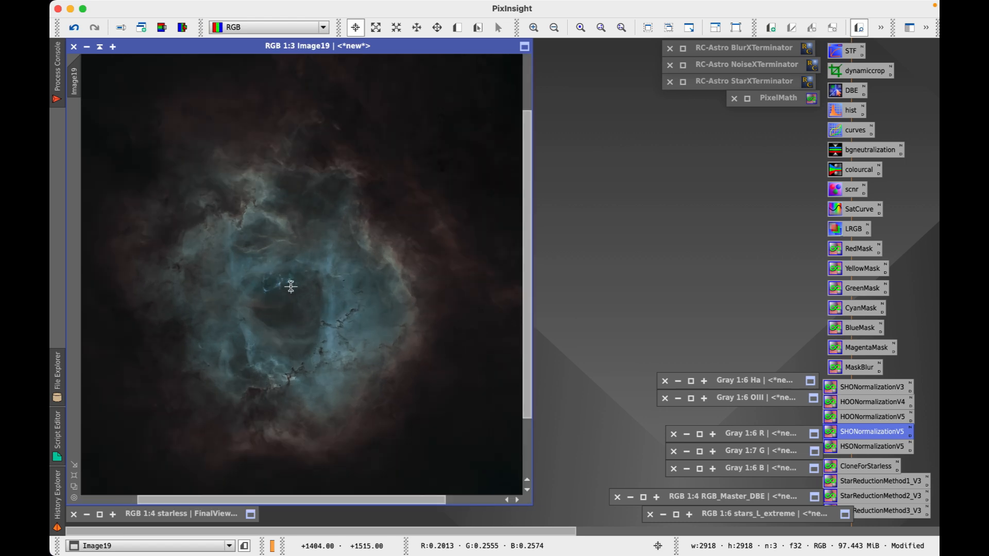
pyautogui.scroll(-1, 291, 286)
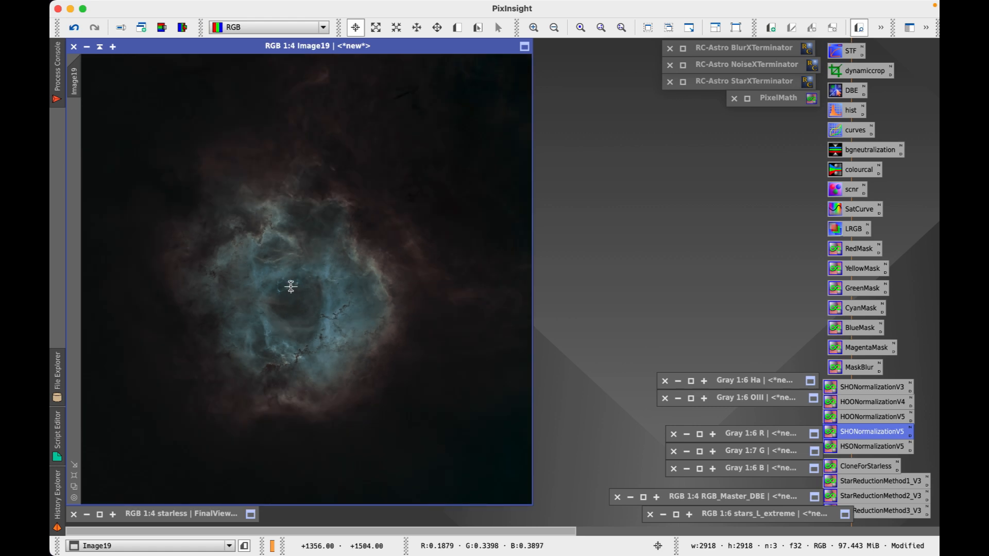
pyautogui.scroll(-1, 291, 286)
pyautogui.scroll(1, 291, 287)
# Open RGB_Master_DBE, move Image19 right, and auto-stretch RGB_Master_DBE with STF
pyautogui.click(644, 498)
pyautogui.moveTo(331, 47); pyautogui.dragTo(745, 46)
pyautogui.click(339, 176)
pyautogui.press('super+a')
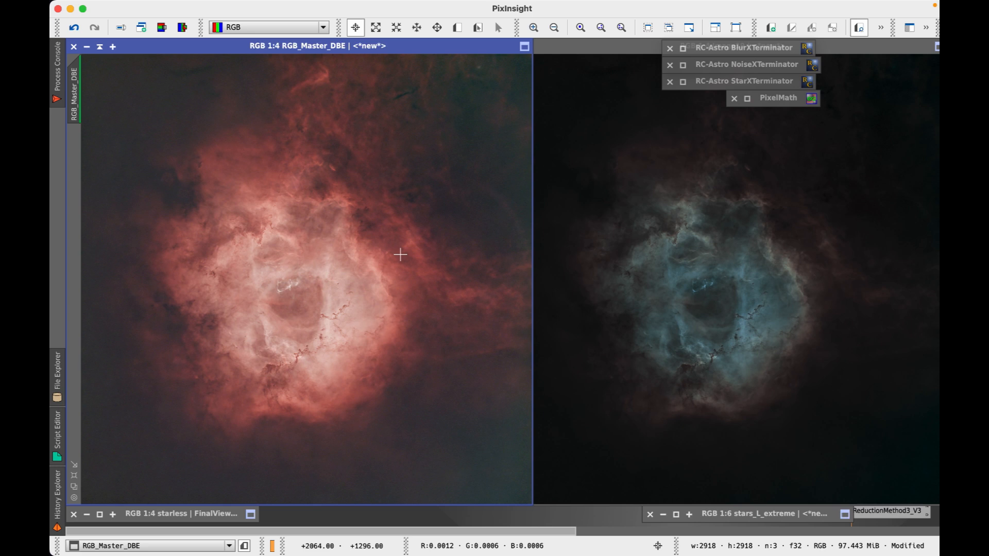
# Compare Image19 and RGB_Master_DBE by switching between them, then move Image19 to the middle
pyautogui.click(628, 46)
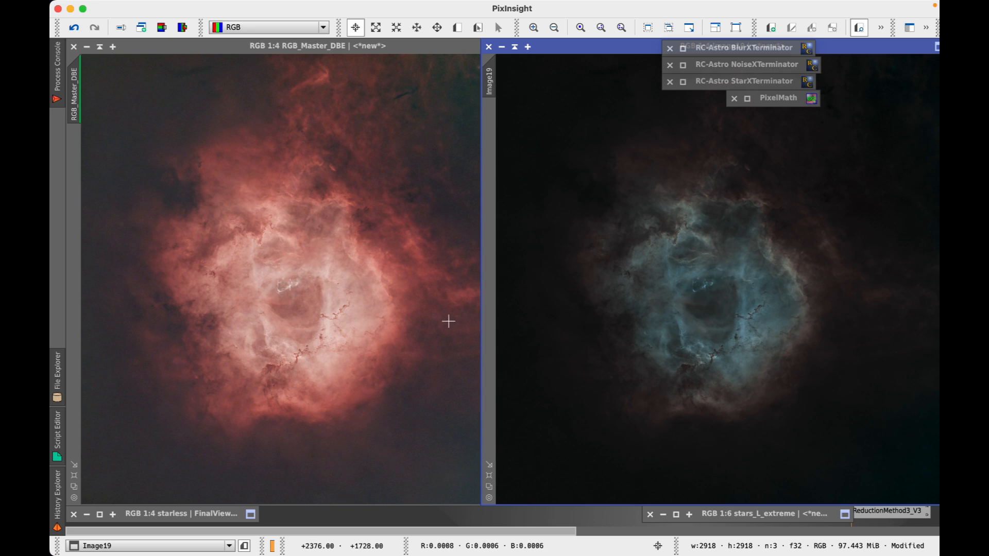
pyautogui.click(311, 282)
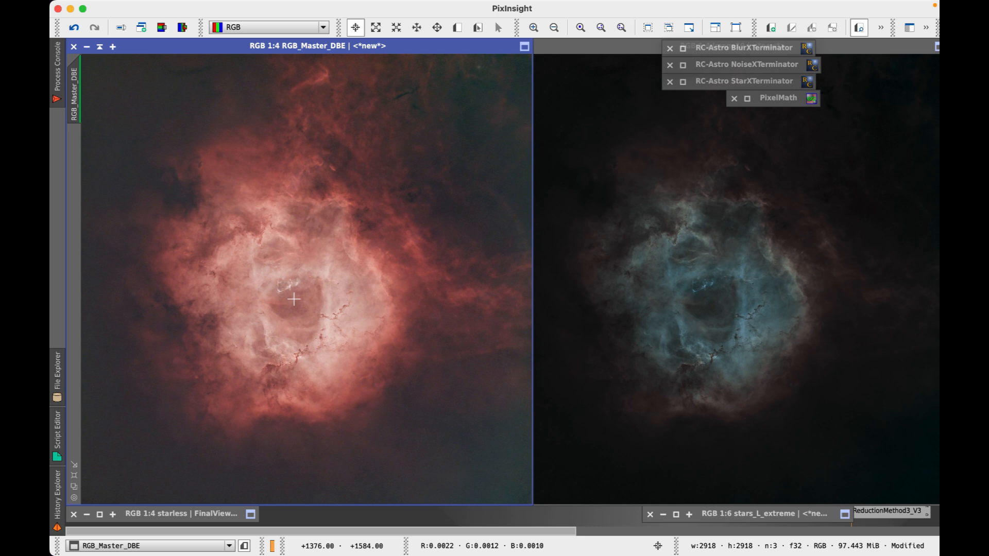
pyautogui.click(702, 223)
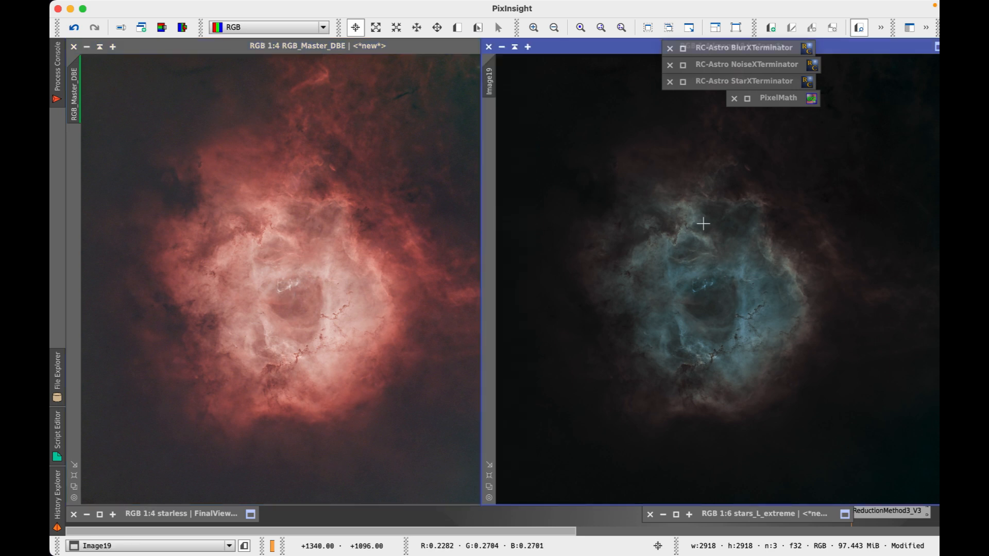
pyautogui.moveTo(638, 48); pyautogui.dragTo(346, 66)
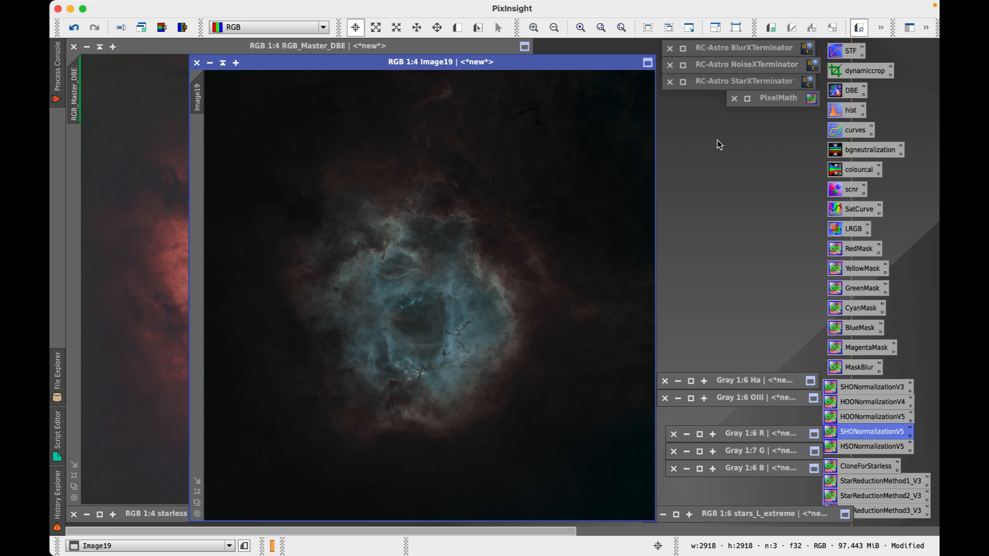
# Move Image19 to the top of the workspace and nudge it slightly left
pyautogui.moveTo(463, 63)
pyautogui.mouseDown()
pyautogui.moveTo(481, 69)
pyautogui.moveTo(468, 48)
pyautogui.mouseUp()
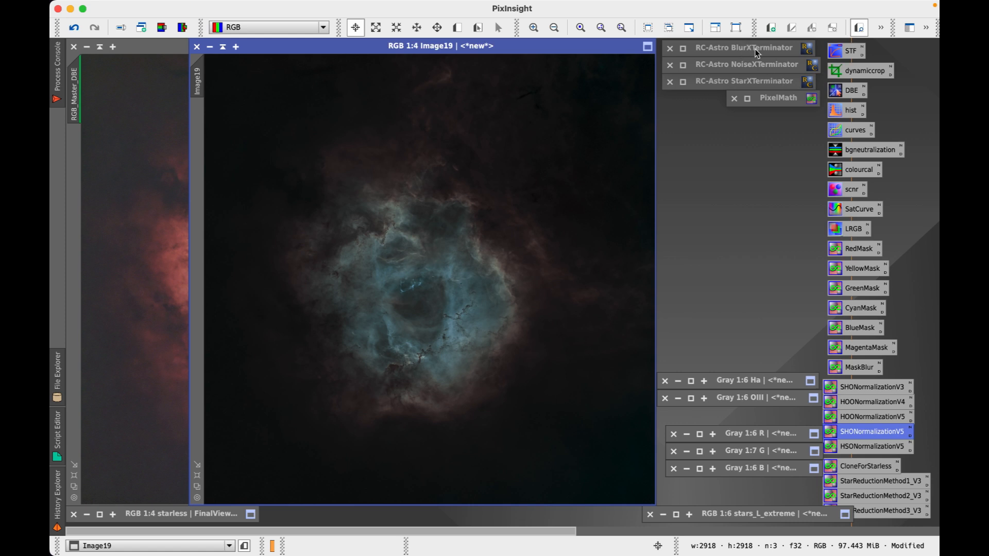
pyautogui.moveTo(446, 45); pyautogui.dragTo(438, 49)
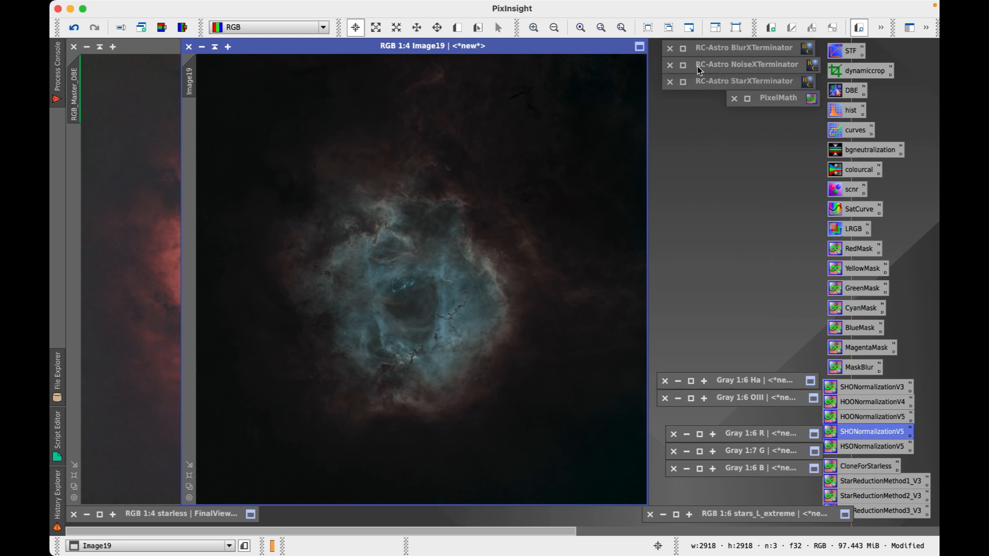
# Settle on the HOONormalizationV5 script over SHO/HSO, then move Image19 right to reveal RGB_Master_DBE
pyautogui.click(874, 420)
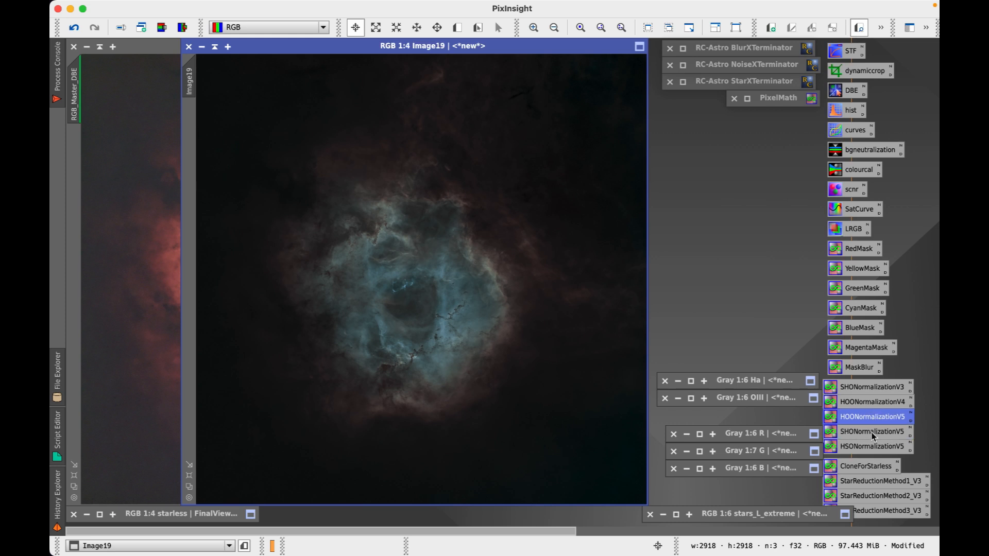
pyautogui.click(874, 435)
pyautogui.click(869, 448)
pyautogui.click(871, 435)
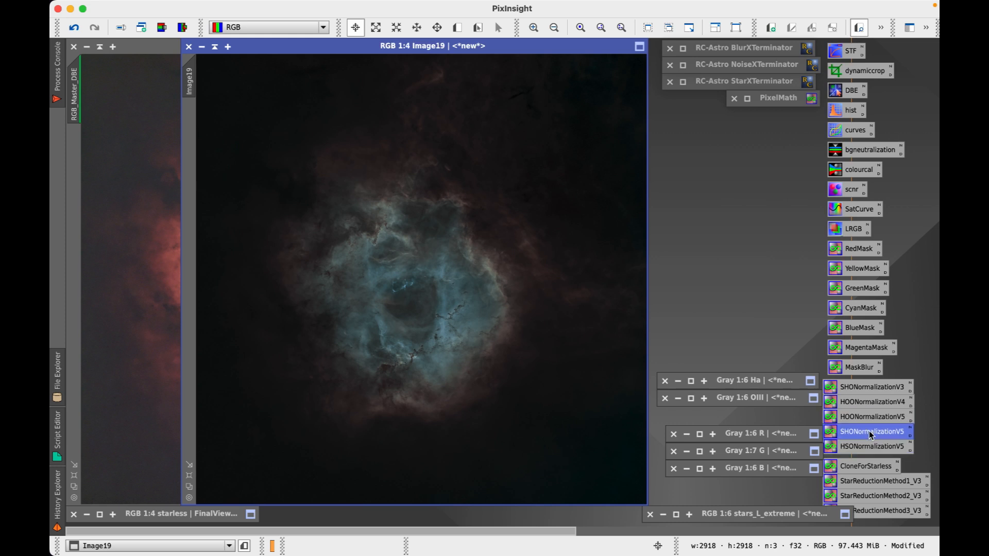
pyautogui.click(872, 418)
pyautogui.click(871, 434)
pyautogui.click(872, 419)
pyautogui.click(872, 435)
pyautogui.click(873, 418)
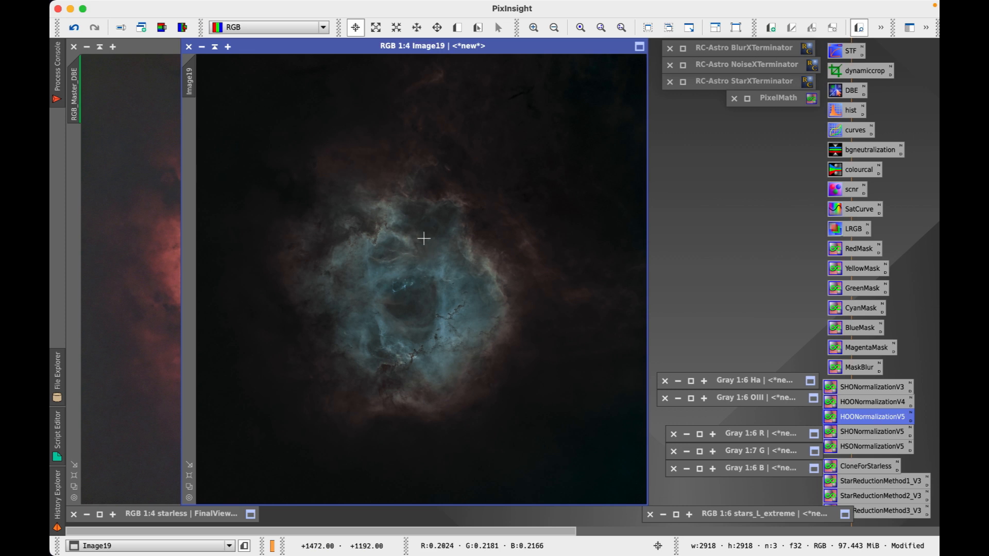
pyautogui.moveTo(402, 48); pyautogui.dragTo(458, 48)
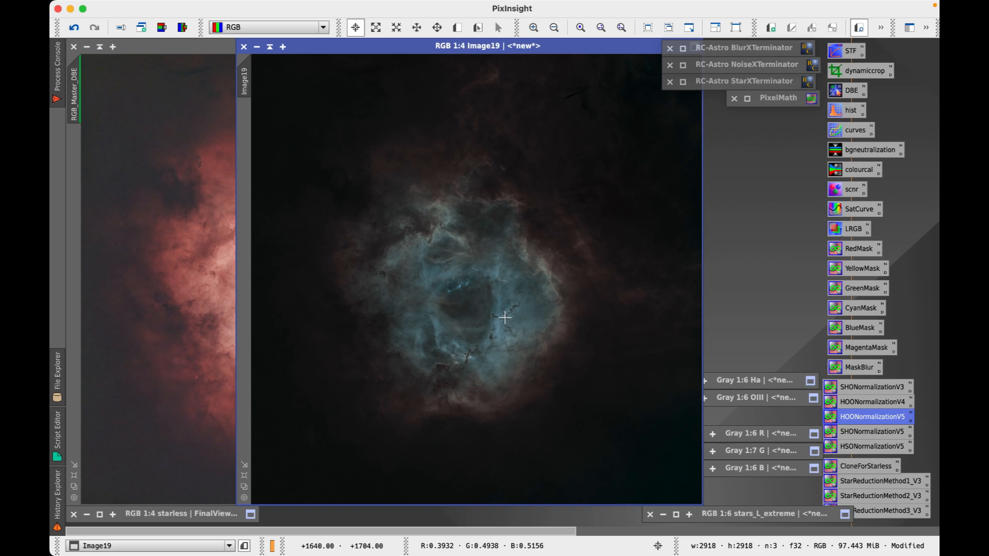
pyautogui.moveTo(435, 46); pyautogui.dragTo(396, 54)
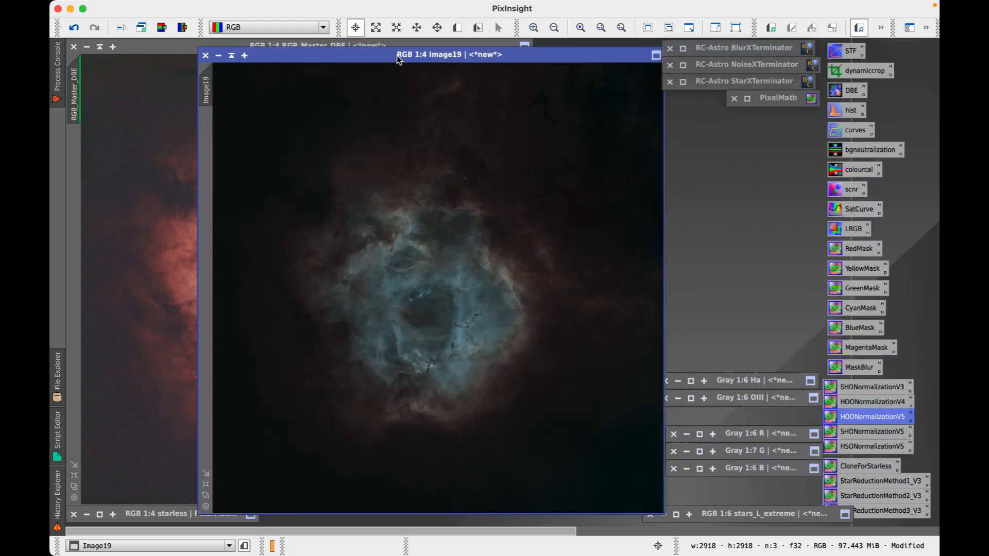